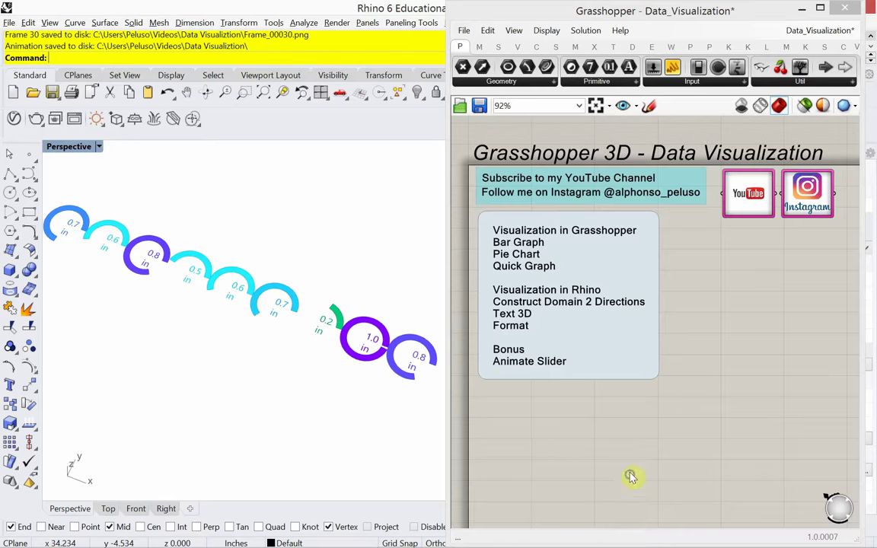
- Set the Random component's Seed number slider to 13
right_click_drag(631, 476, 565, 313)
scroll(613, 391, "down", 4)
scroll(588, 482, "up", 6)
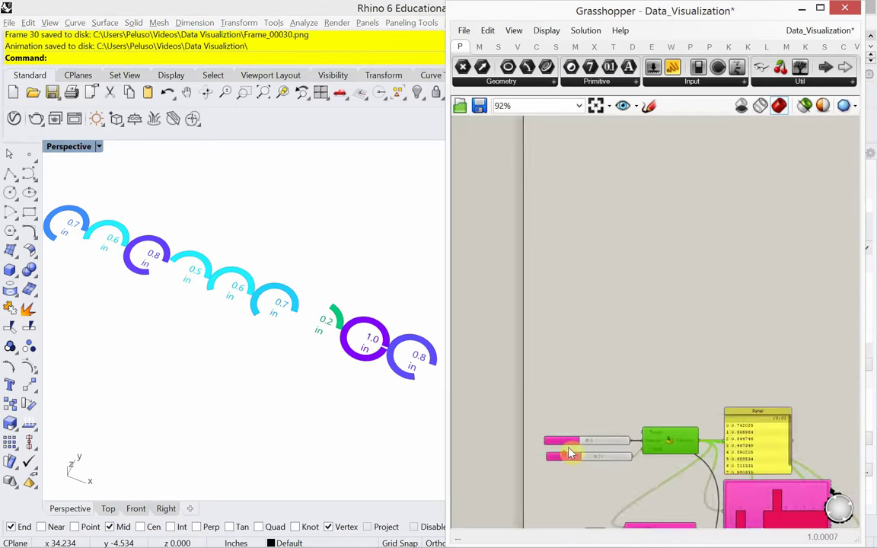
scroll(584, 445, "up", 3)
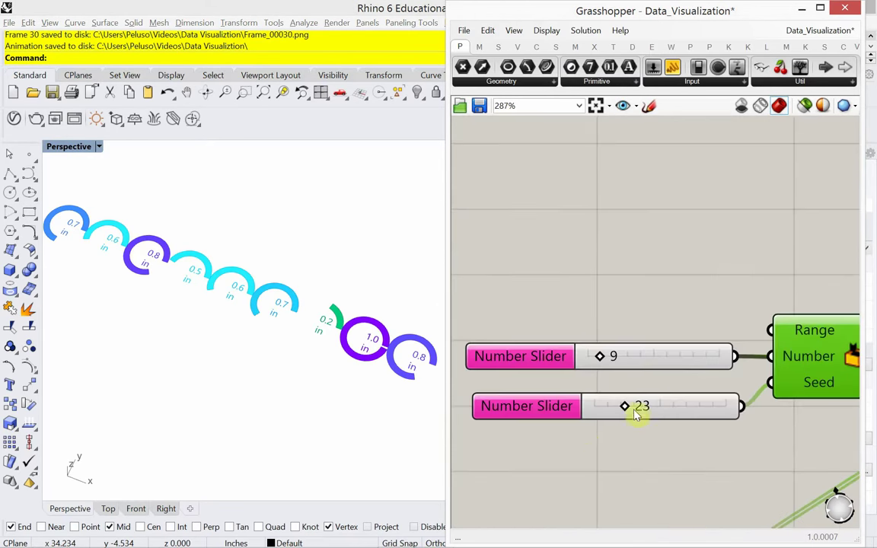
mouse_move(625, 409)
left_mouse_down()
mouse_move(600, 410)
mouse_move(618, 415)
mouse_move(611, 414)
left_mouse_up()
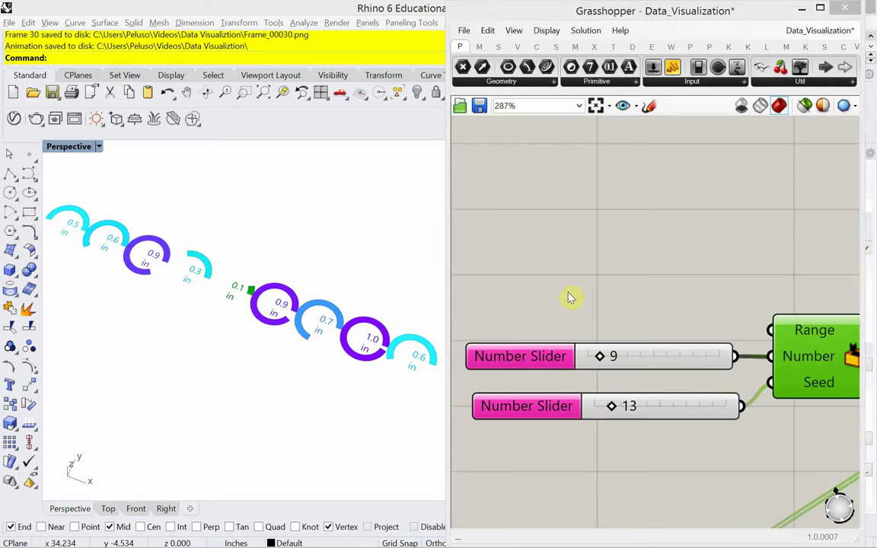
- Switch to the browser, subscribe to the open YouTube channel and set its notifications to All
key("alt+Tab")
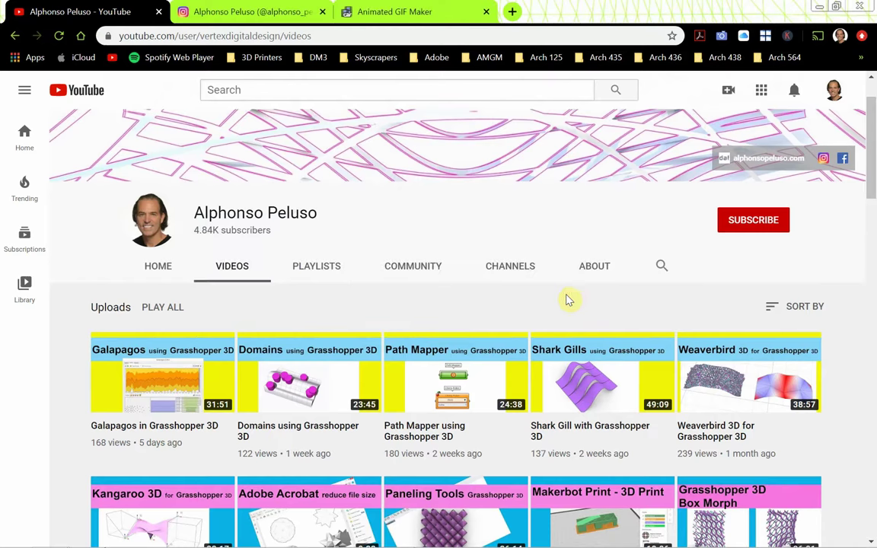
scroll(739, 275, "up", 1)
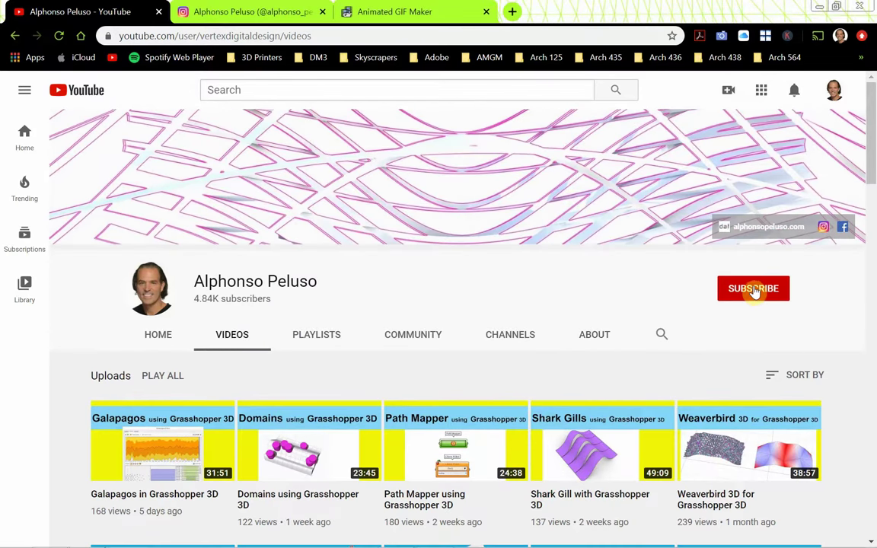
left_click(753, 289)
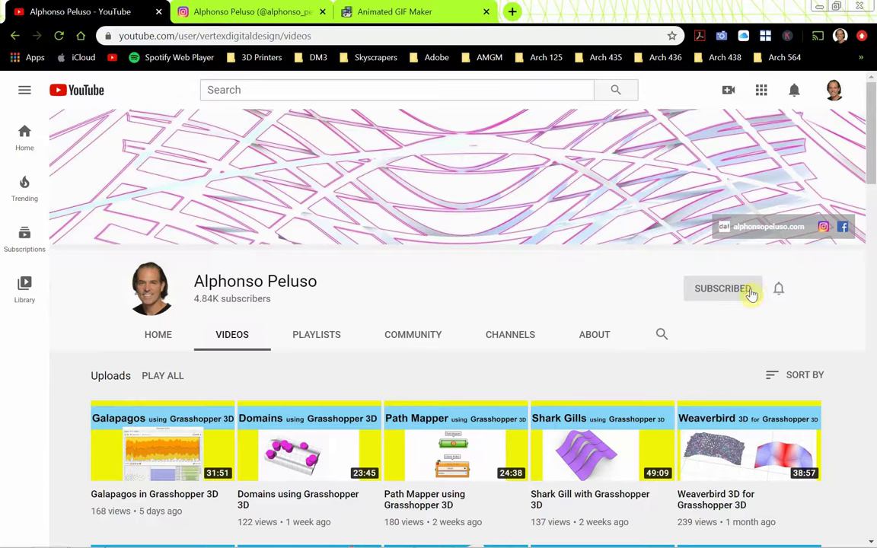
left_click(778, 292)
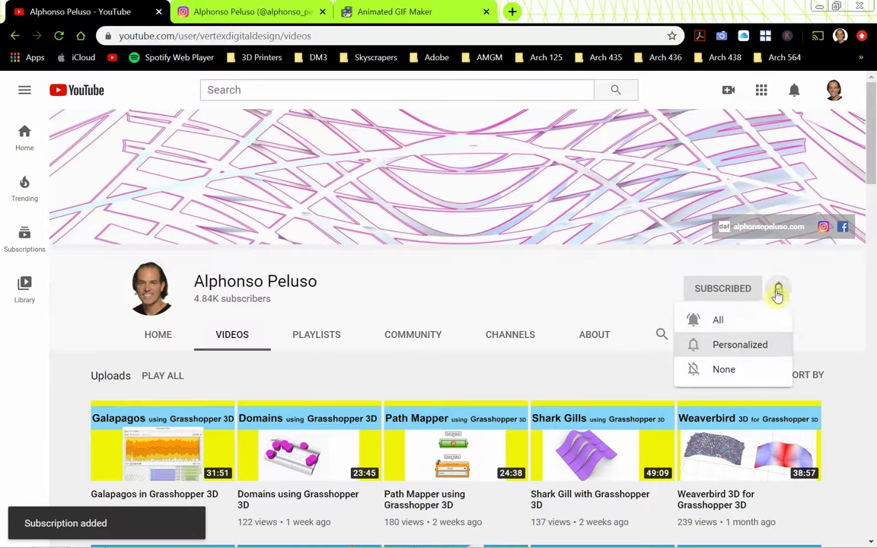
left_click(728, 322)
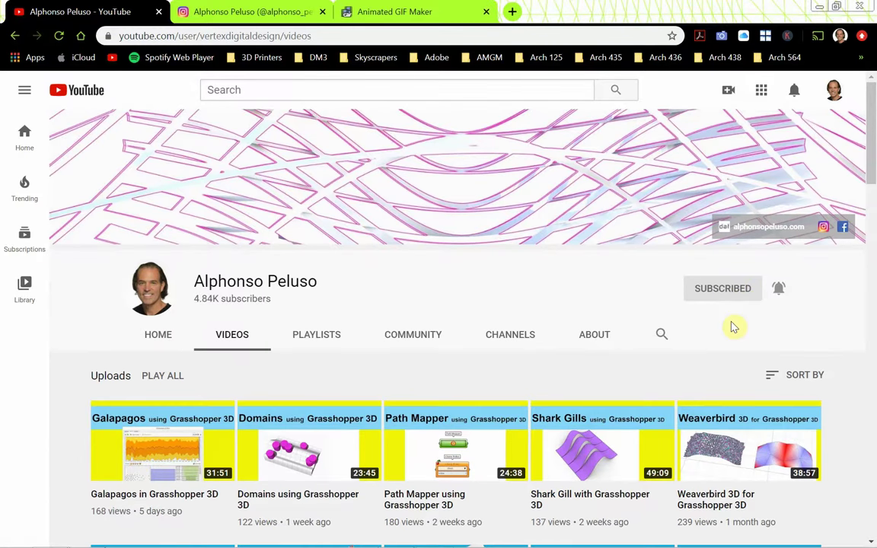
- Browse the posts on the Instagram profile that is open in the browser
left_click(258, 17)
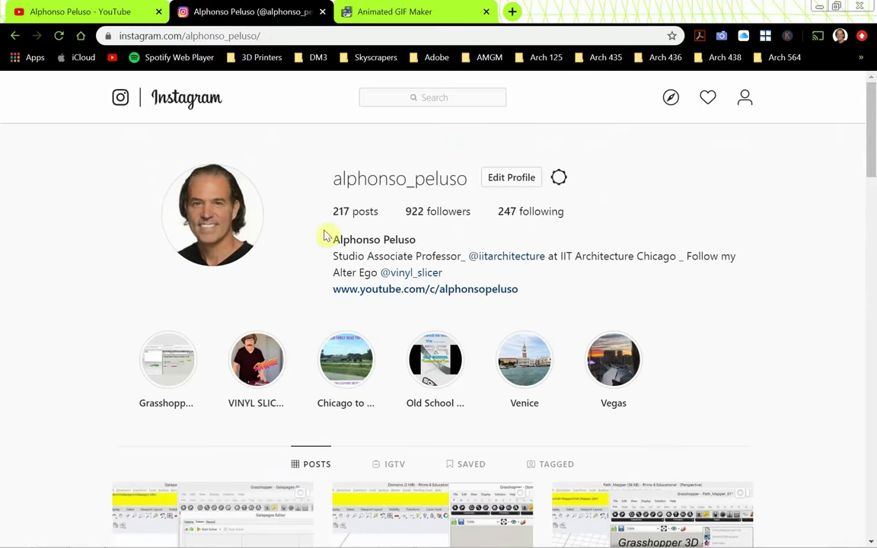
scroll(309, 252, "down", 3)
scroll(309, 253, "down", 2)
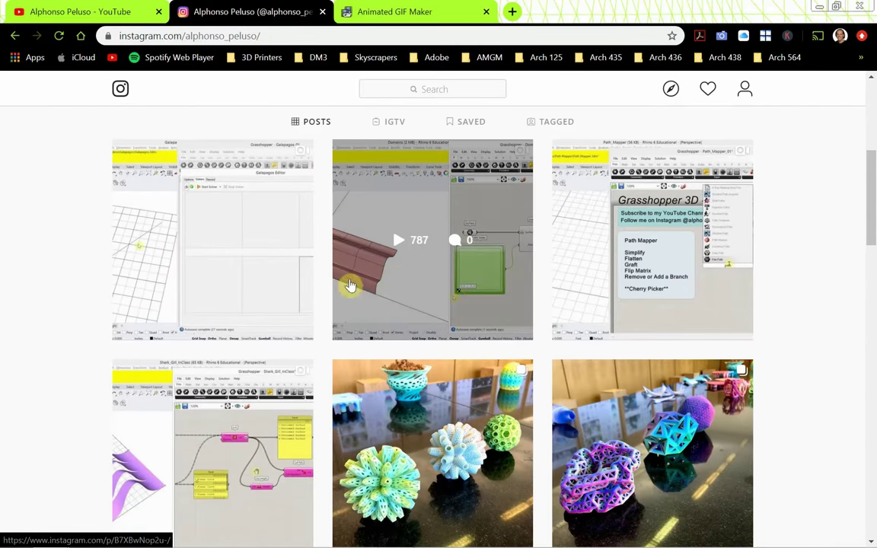
scroll(434, 325, "down", 3)
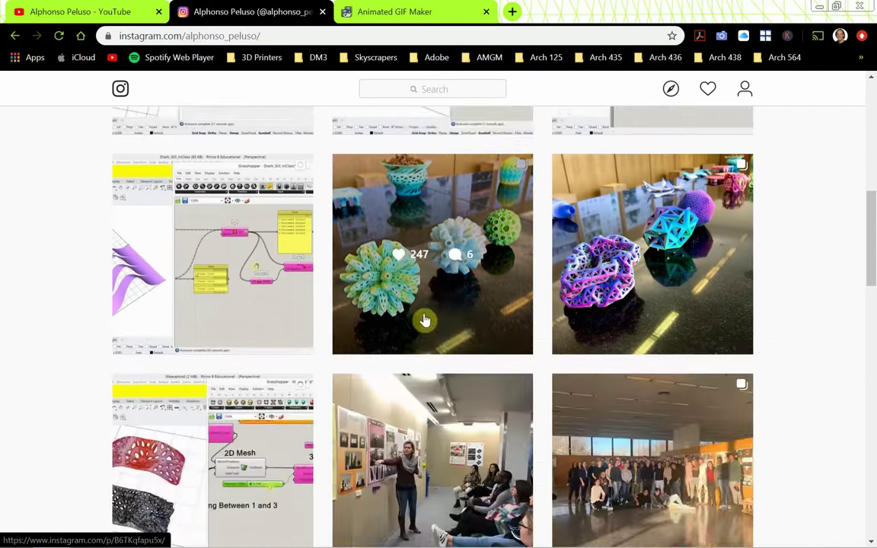
scroll(487, 304, "down", 1)
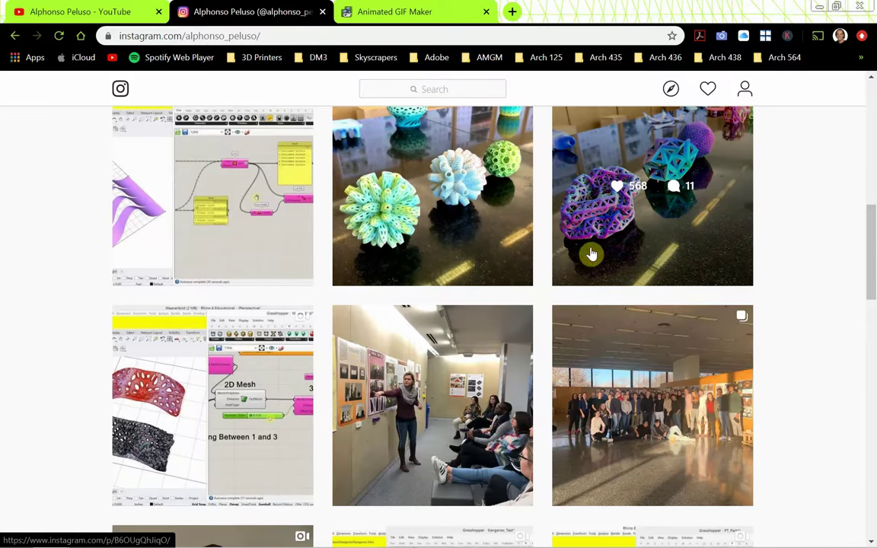
scroll(598, 384, "down", 3)
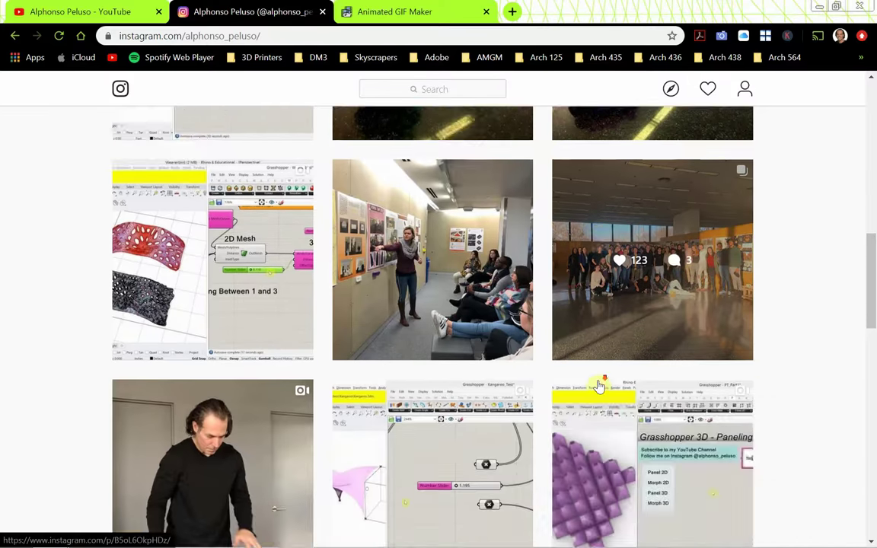
scroll(597, 388, "up", 15)
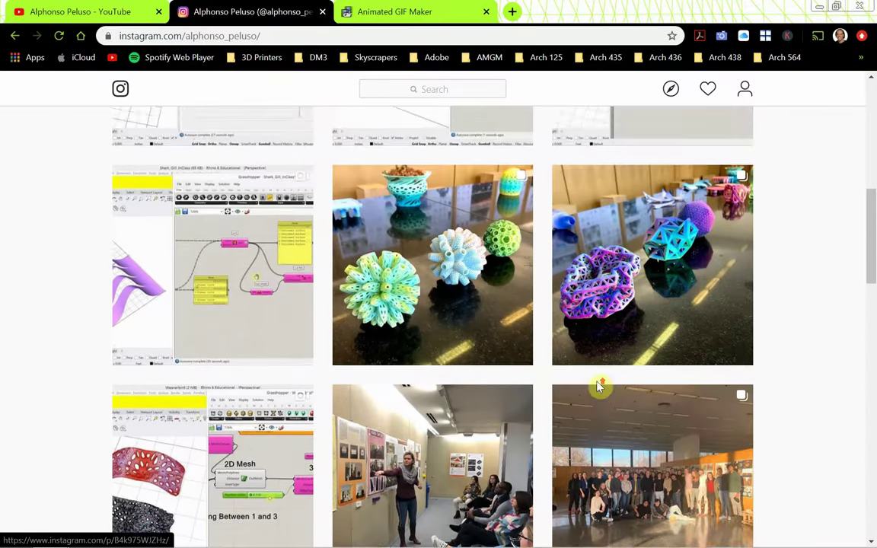
- Switch back to Rhino and Grasshopper and turn off the preview of all components in the finished definition
key("alt+Tab")
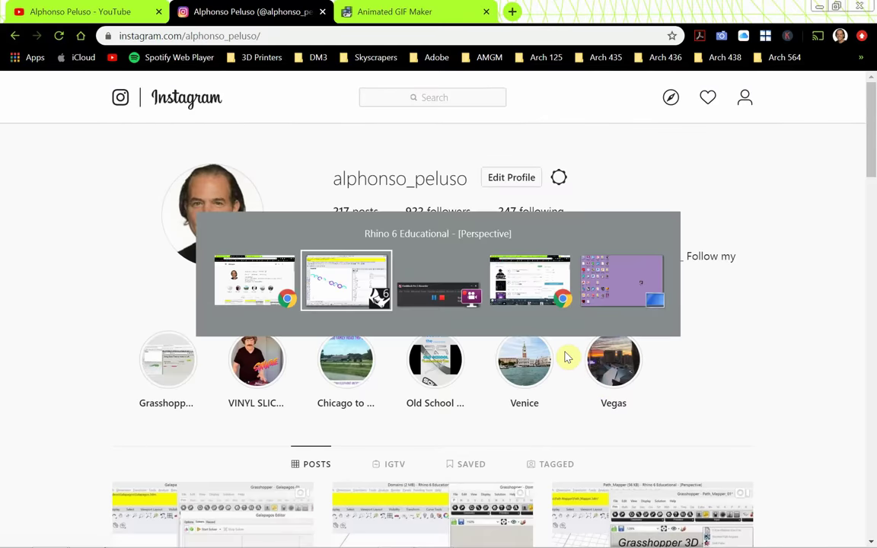
scroll(556, 358, "down", 5)
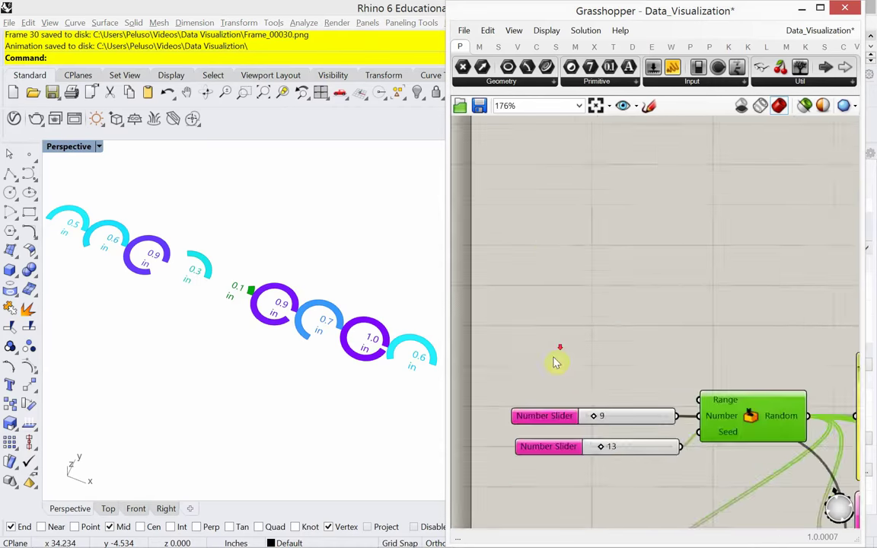
right_click_drag(573, 278, 536, 378)
scroll(538, 321, "down", 4)
right_click_drag(611, 415, 587, 319)
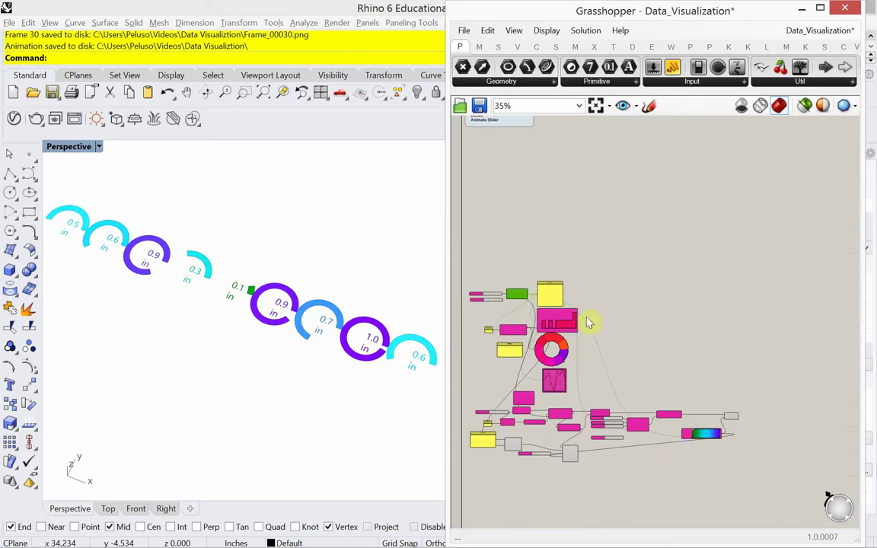
left_click_drag(741, 478, 482, 277)
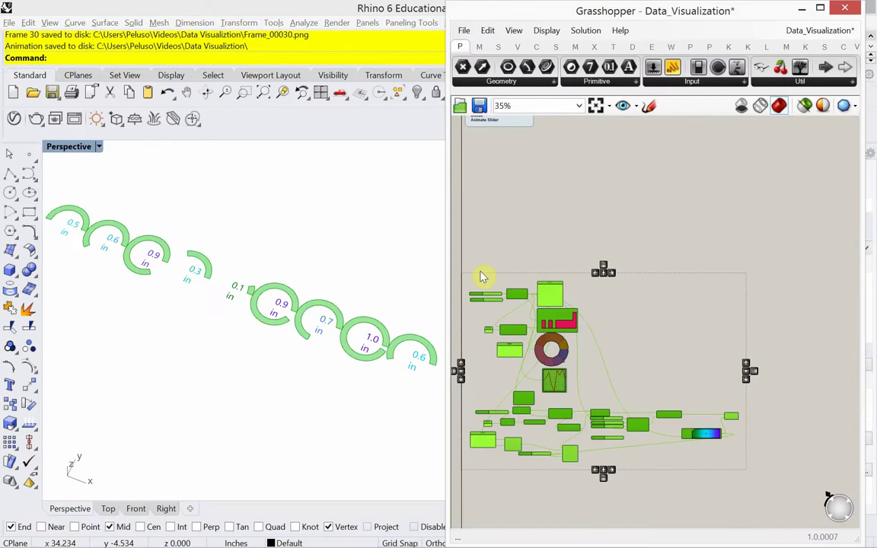
right_click(506, 241)
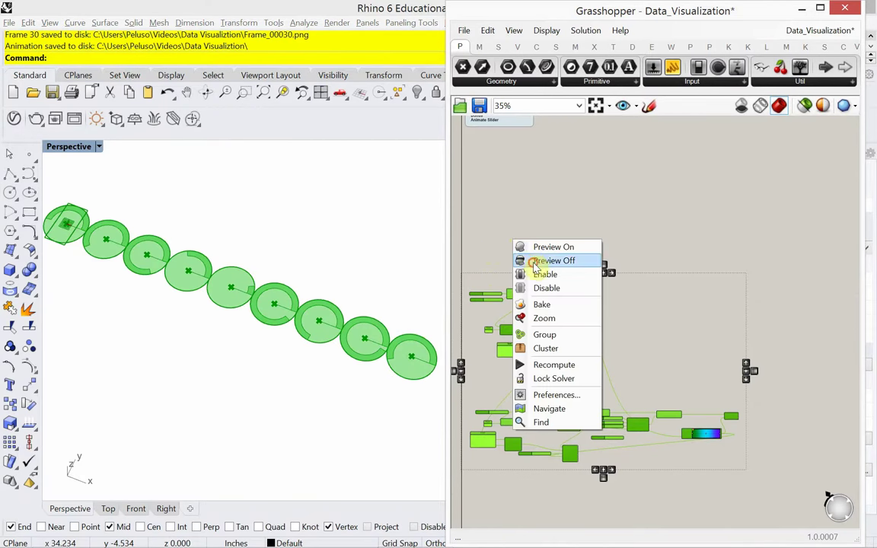
left_click(513, 257)
- Widen the Grasshopper window slightly over the Rhino viewport, keeping the topic list in view
right_click_drag(499, 213, 507, 362)
scroll(509, 343, "up", 3)
right_click_drag(509, 323, 562, 367)
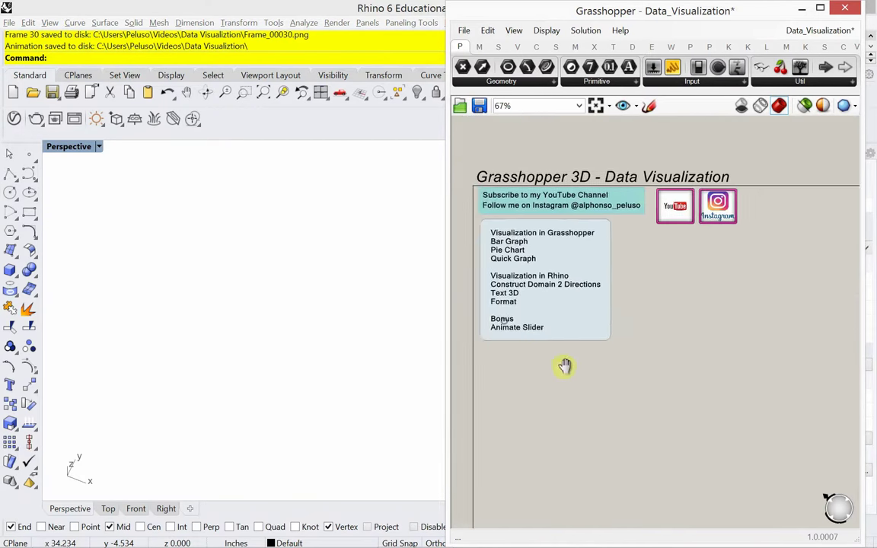
scroll(625, 371, "up", 1)
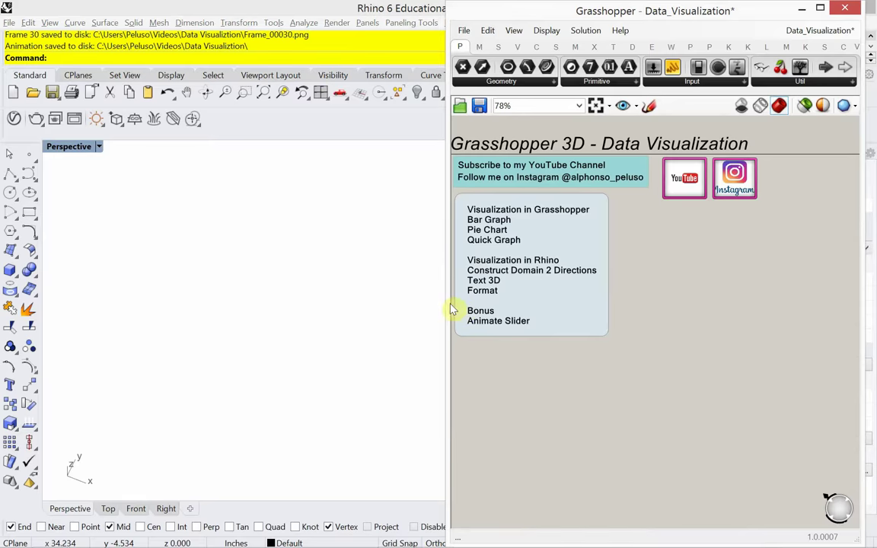
left_click_drag(450, 309, 419, 303)
- Add a Random component to the empty canvas beside the topic list
scroll(638, 288, "up", 3)
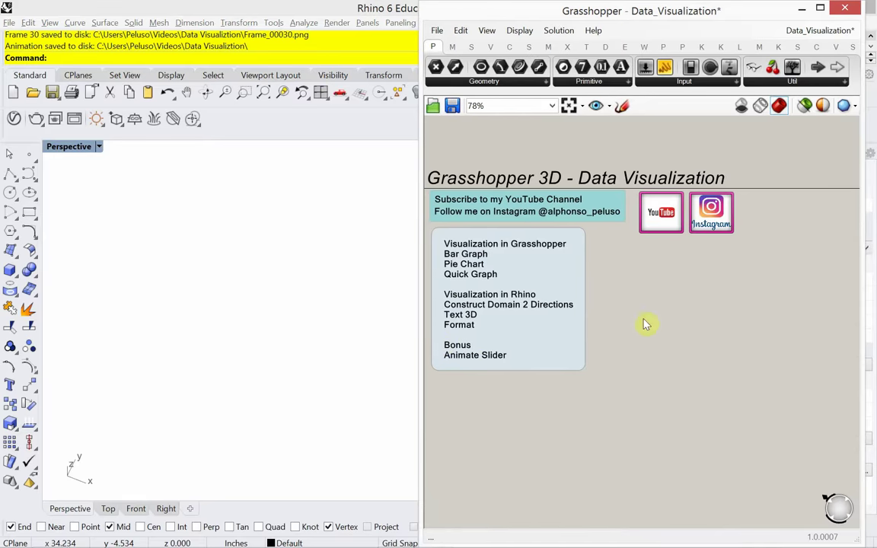
right_click_drag(618, 304, 719, 328)
double_click(719, 323)
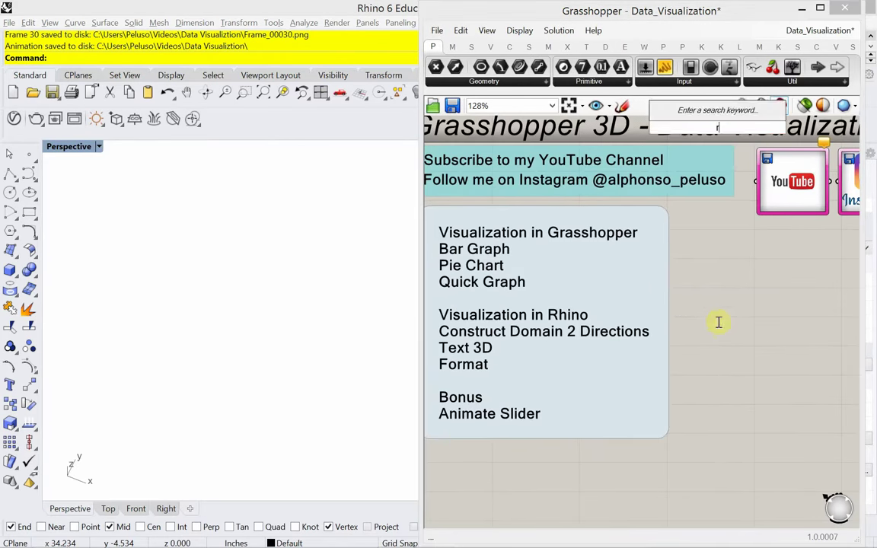
type("random")
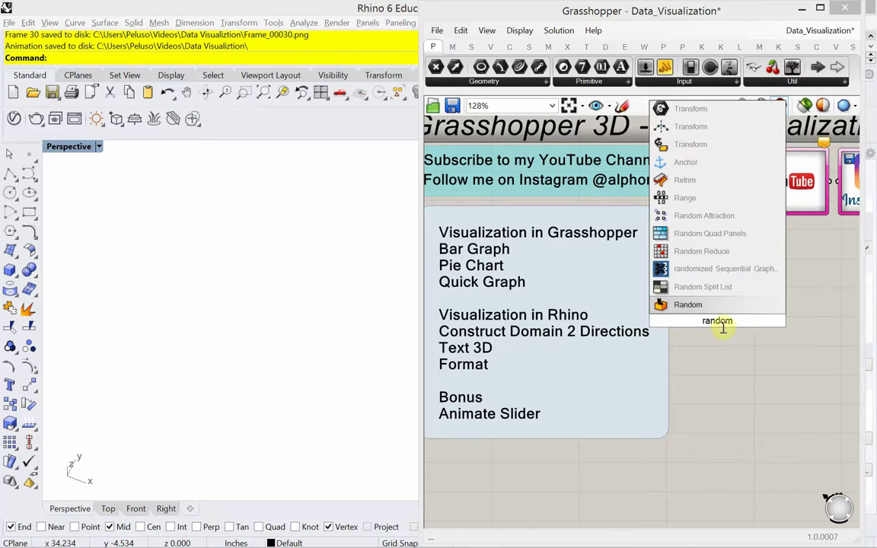
key("Return")
right_click_drag(744, 349, 695, 333)
left_click(695, 326)
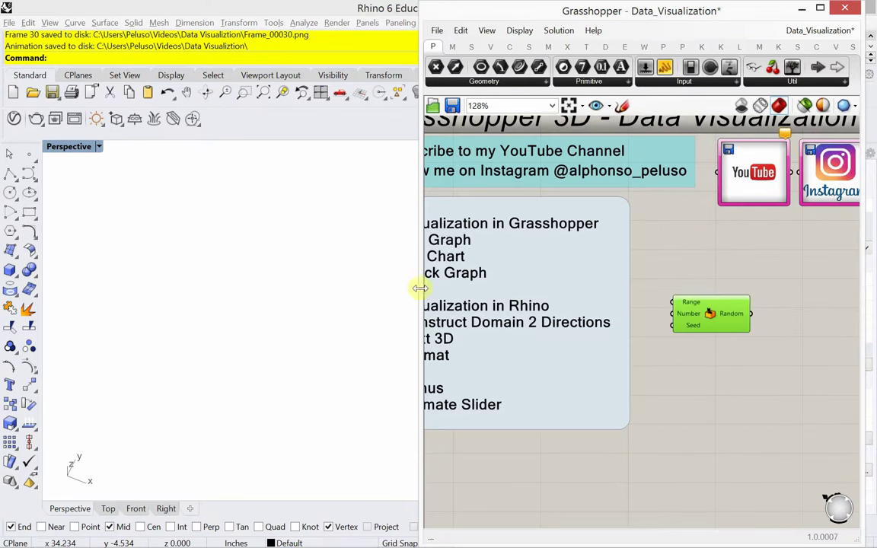
- Widen the Grasshopper window further and add a Panel fed by the Random component's output
left_click_drag(420, 288, 328, 285)
mouse_move(612, 326)
left_mouse_down()
mouse_move(656, 346)
mouse_move(626, 335)
left_mouse_up()
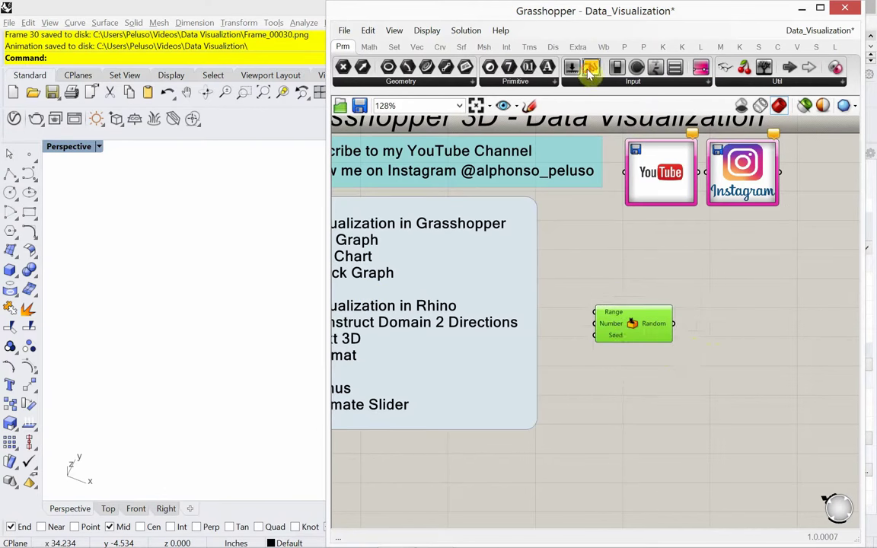
left_click_drag(591, 67, 741, 317)
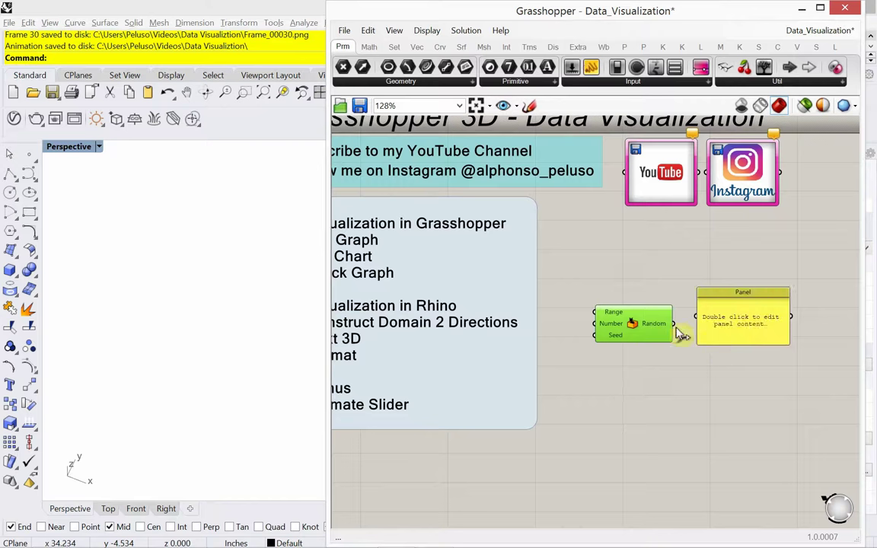
left_click_drag(674, 323, 729, 343)
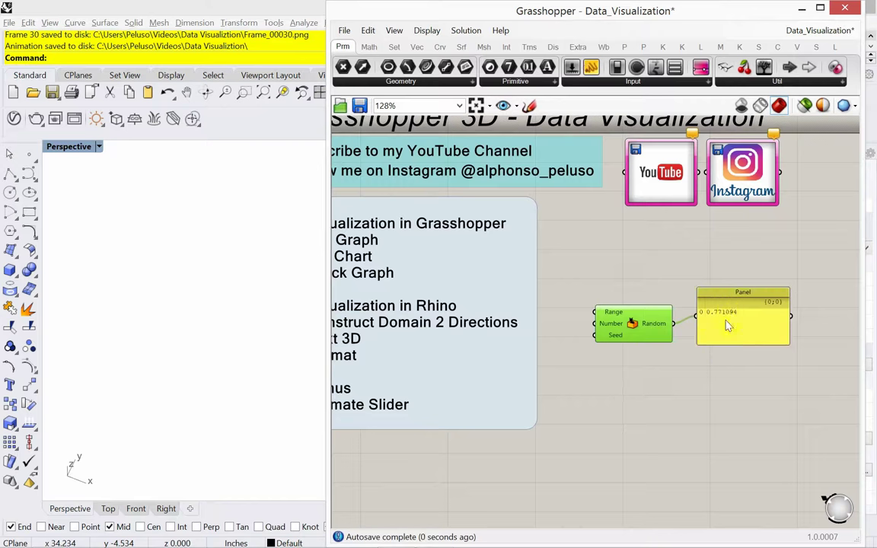
- Arrange the Random component and its Panel side by side, leaving room for inputs before Random
left_click_drag(725, 297, 734, 305)
left_click_drag(754, 365, 637, 290)
left_click_drag(648, 335, 677, 339)
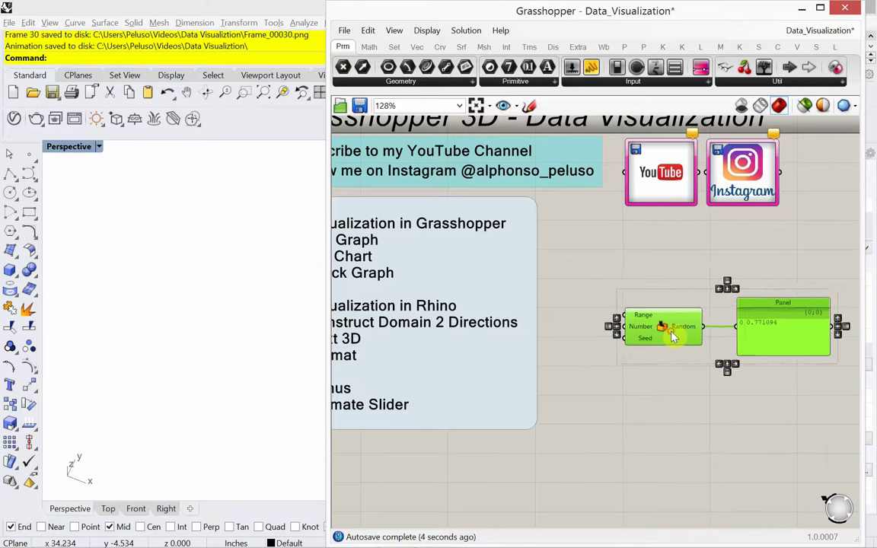
left_click(645, 287)
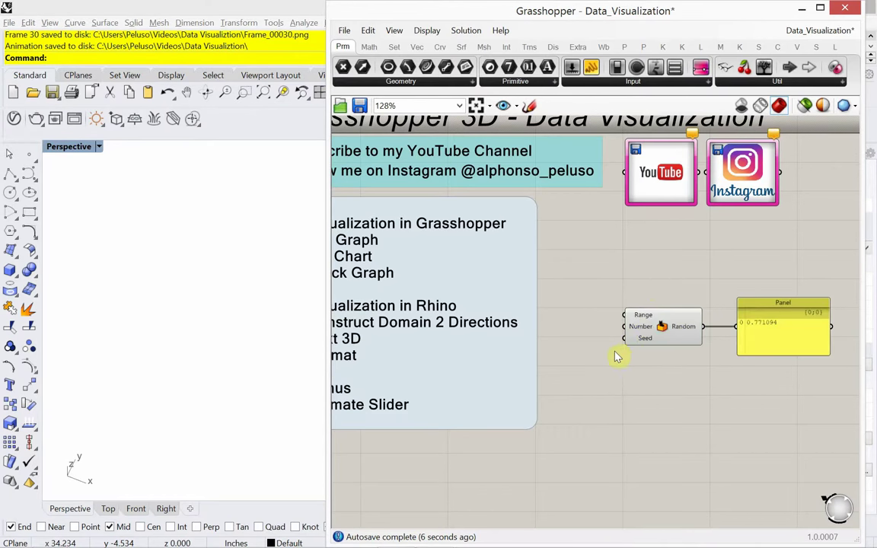
left_click_drag(647, 343, 655, 342)
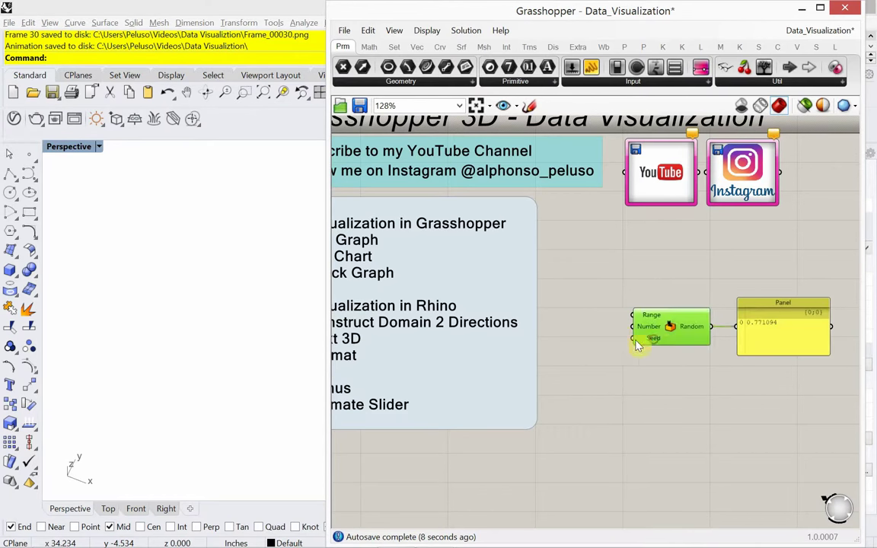
left_click(595, 328)
double_click(595, 328)
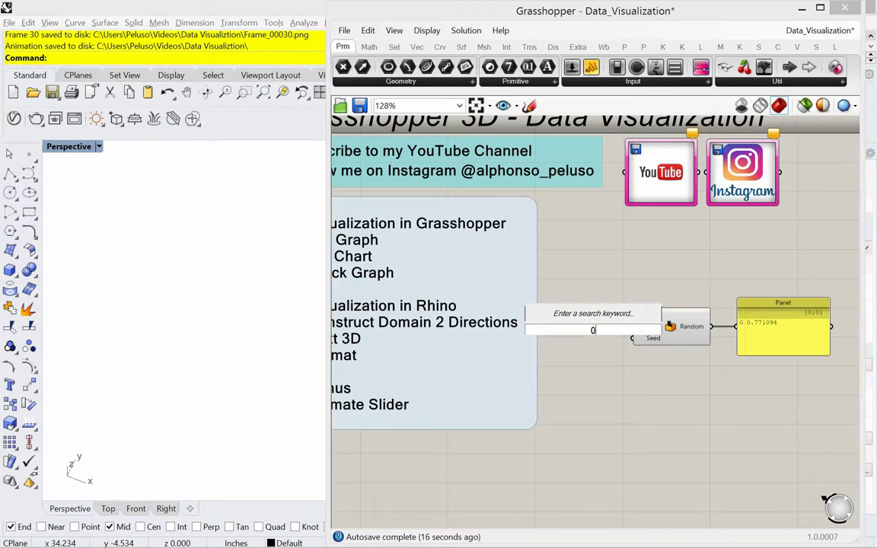
type("n")
key("BackSpace")
type("0")
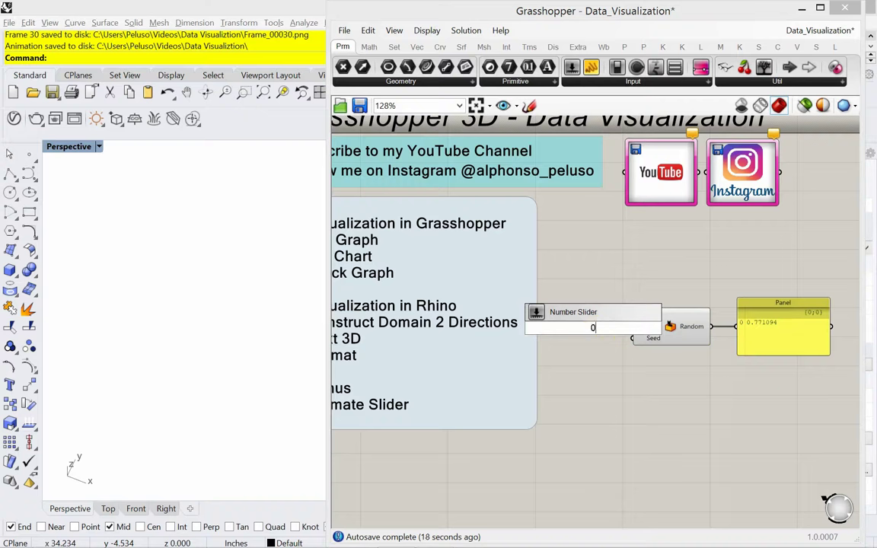
type("<10")
key("Return")
- Add a 0-to-10 Number Slider set to 7 and feed it into the Random component's Number input
double_click(603, 379)
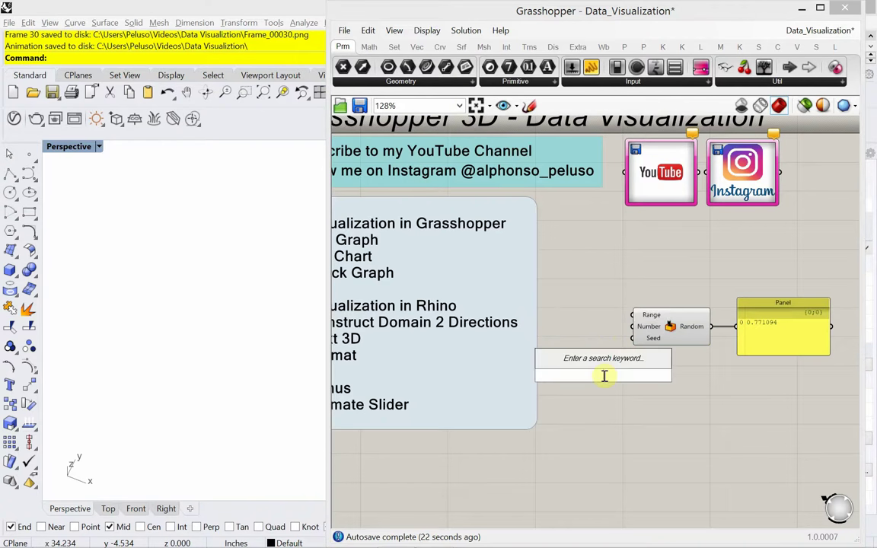
type("0<10")
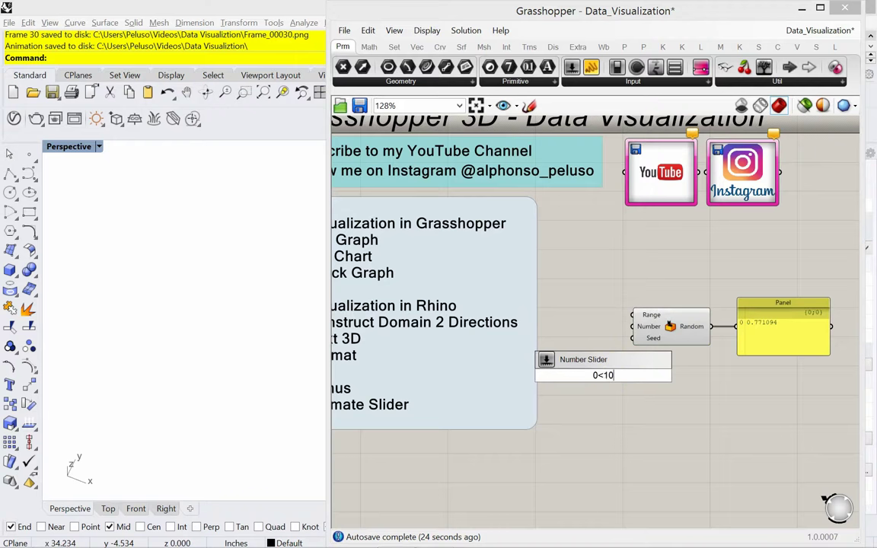
key("Return")
left_click_drag(604, 376, 603, 343)
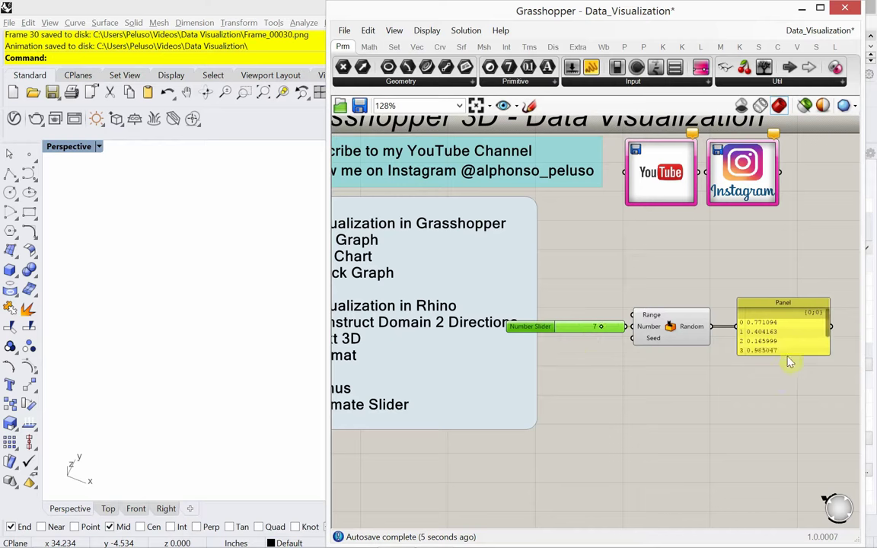
- Enlarge the Panel to fit the whole list, then shift the slider, Random component and Panel clear of the topic list
left_click_drag(785, 355, 812, 376)
left_click(796, 409)
left_click_drag(797, 408, 503, 251)
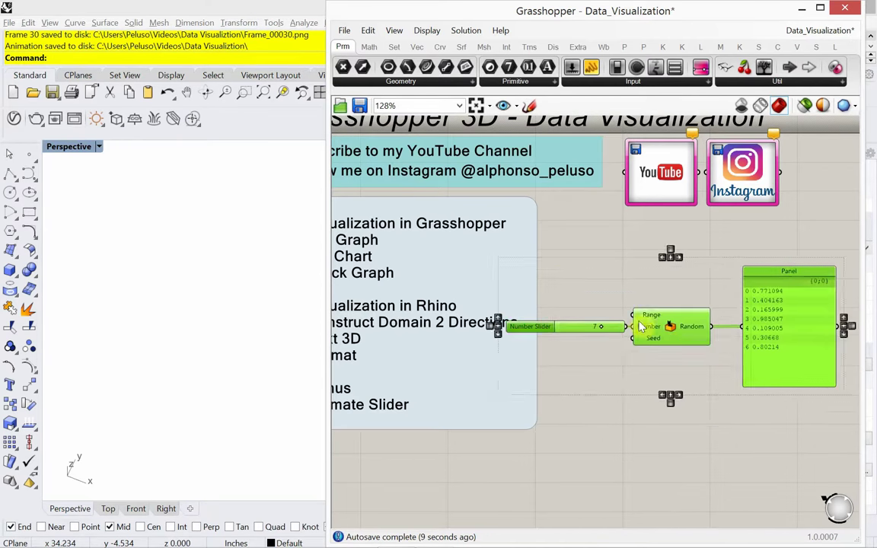
left_click_drag(642, 326, 694, 337)
right_click_drag(615, 331, 459, 279)
left_click(591, 409)
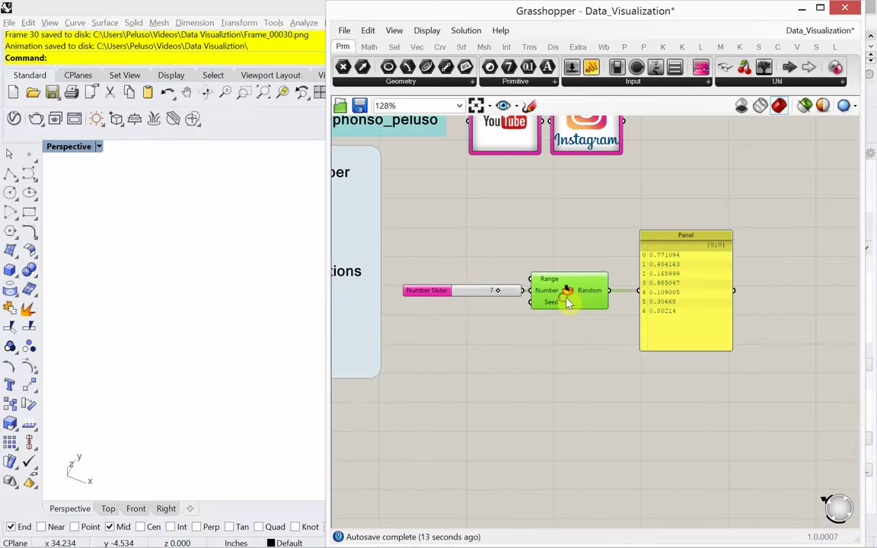
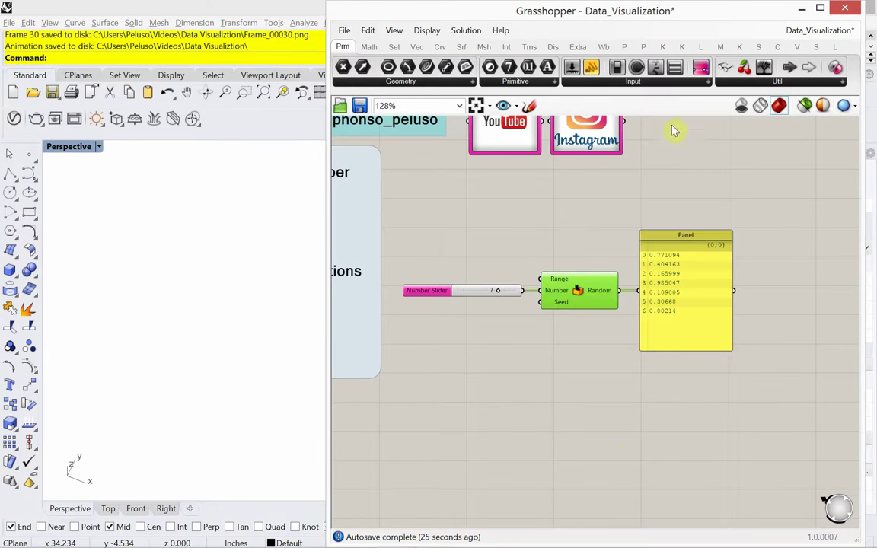
left_click(688, 88)
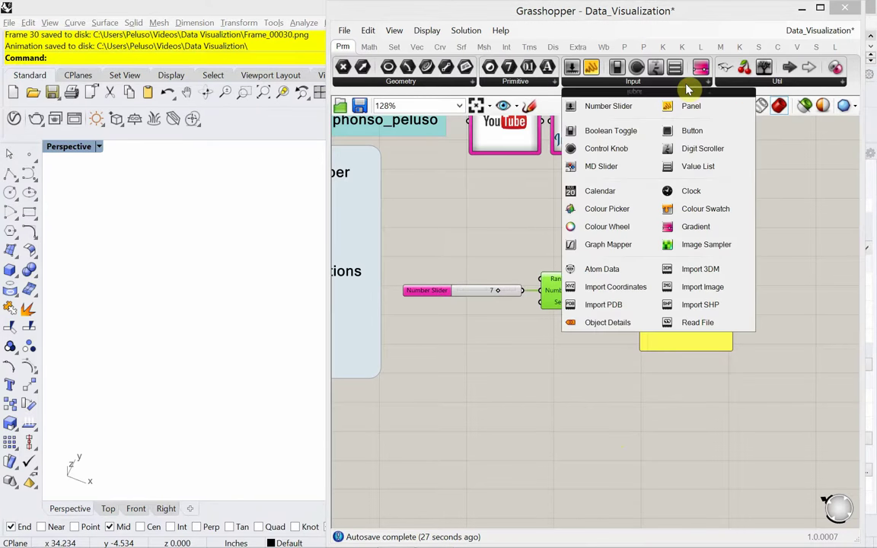
left_click(688, 87)
left_click(689, 89)
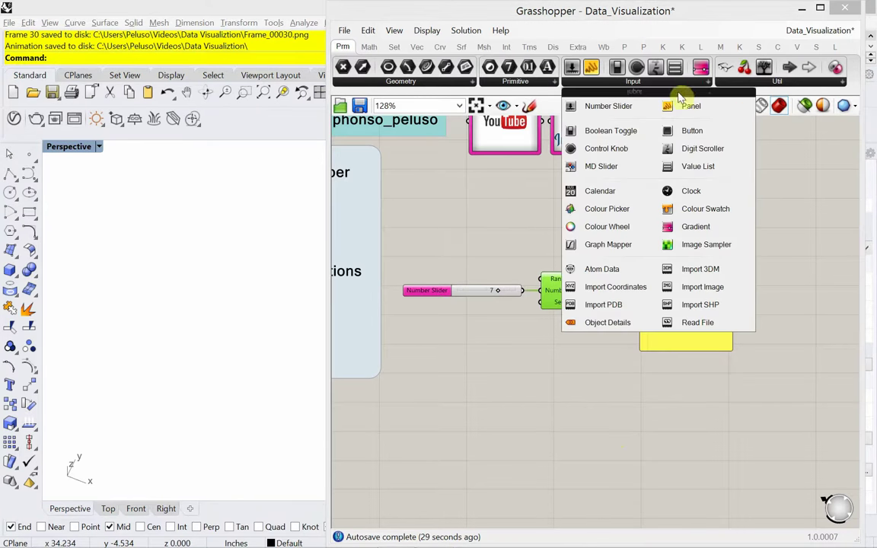
left_click(505, 204)
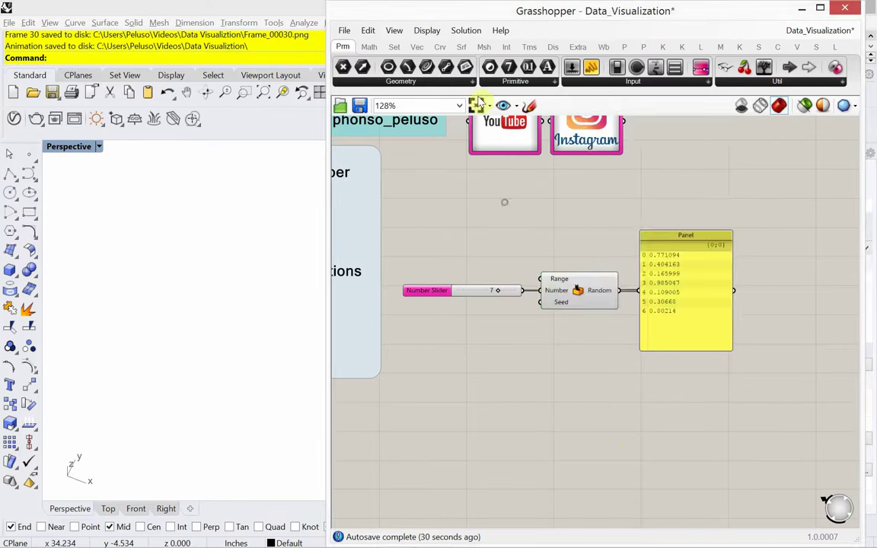
- Add a Bar Graph below the Panel, feed it from the Random output and widen the graph
left_click(553, 48)
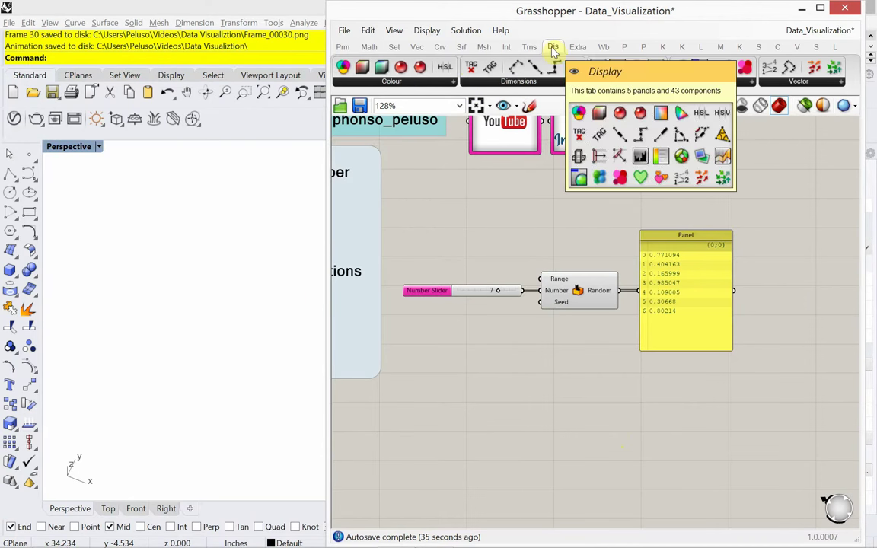
left_click(653, 82)
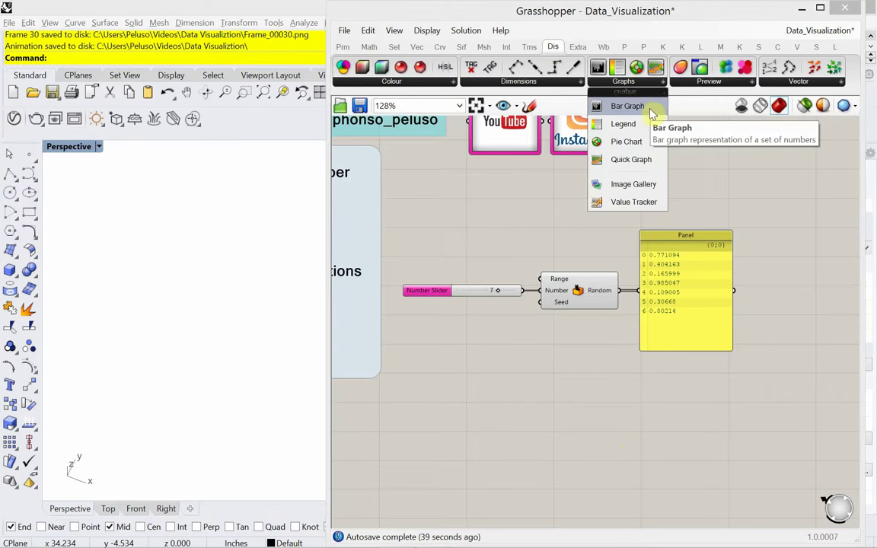
left_click(648, 110)
left_click(682, 393)
left_click_drag(681, 393, 683, 406)
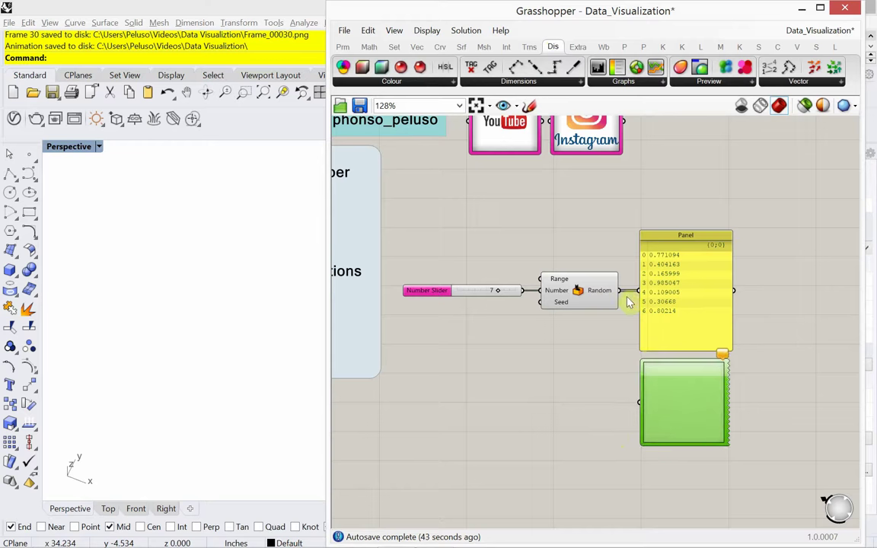
left_click_drag(626, 299, 648, 404)
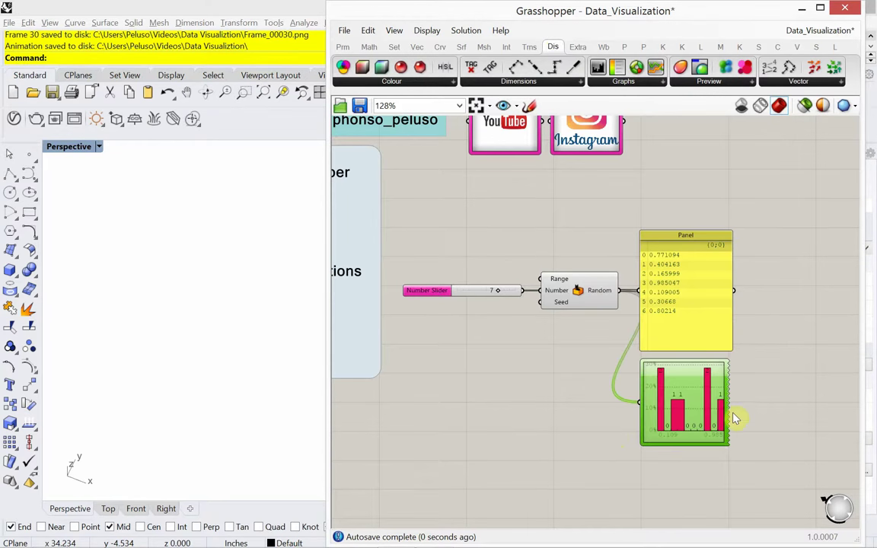
left_click_drag(728, 409, 769, 409)
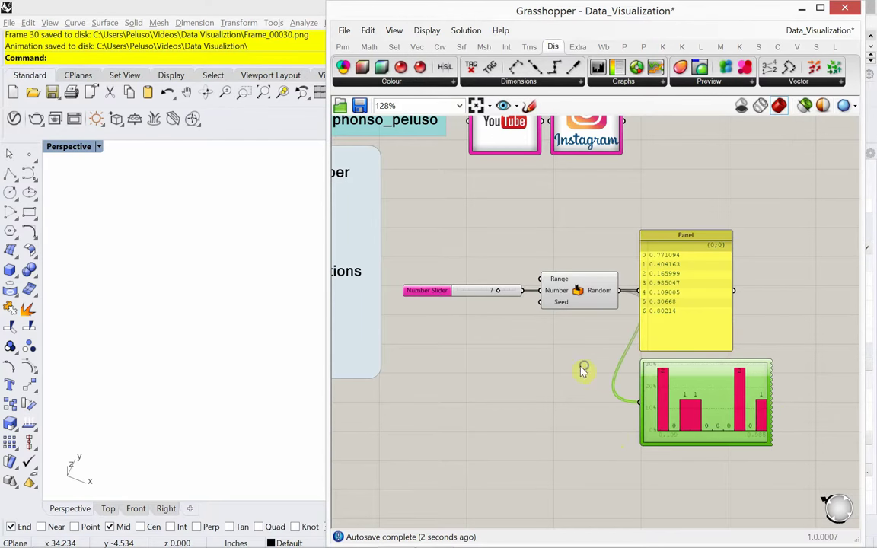
- Center the Panel above the Bar Graph and widen the Grasshopper window over the Rhino viewport to fit the whole definition
right_click_drag(593, 361, 576, 354)
scroll(577, 355, "up", 2)
left_click_drag(669, 196, 701, 192)
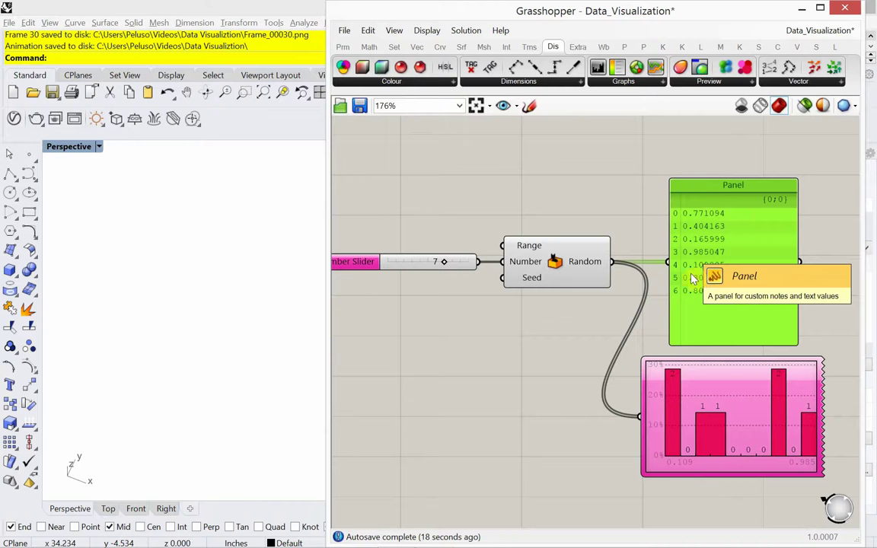
left_click_drag(690, 448, 693, 448)
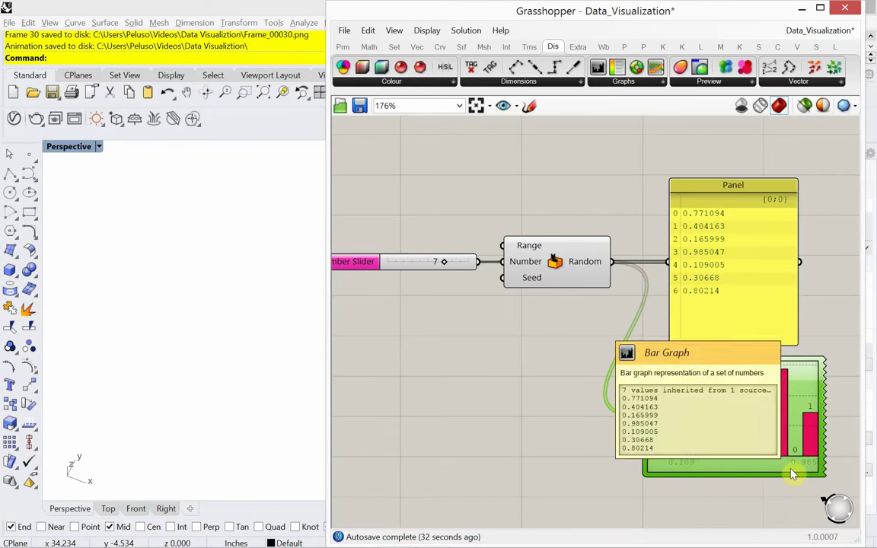
mouse_move(605, 476)
right_mouse_down()
mouse_move(580, 454)
mouse_move(602, 461)
right_mouse_up()
left_click_drag(326, 373, 312, 371)
right_click_drag(429, 379, 456, 373)
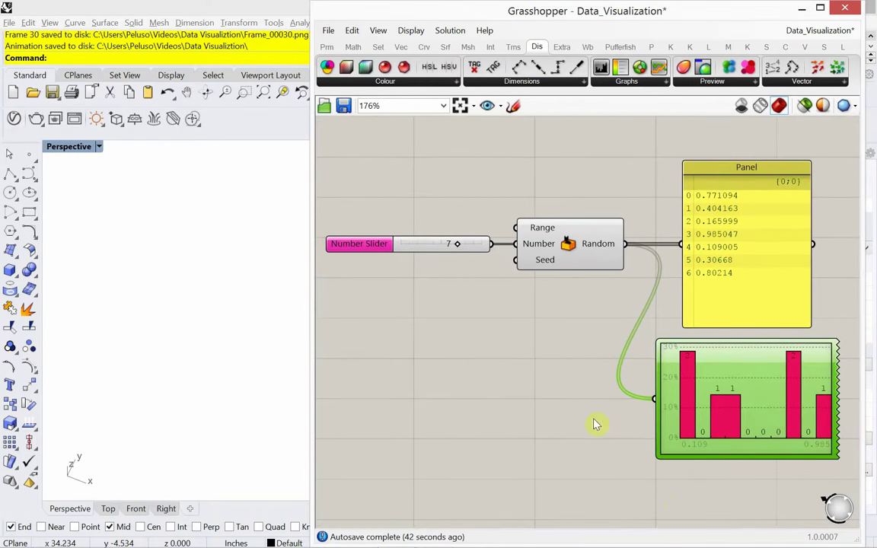
mouse_move(760, 401)
- Add a Number Slider with the value 10 below the slider that feeds Random
double_click(472, 320)
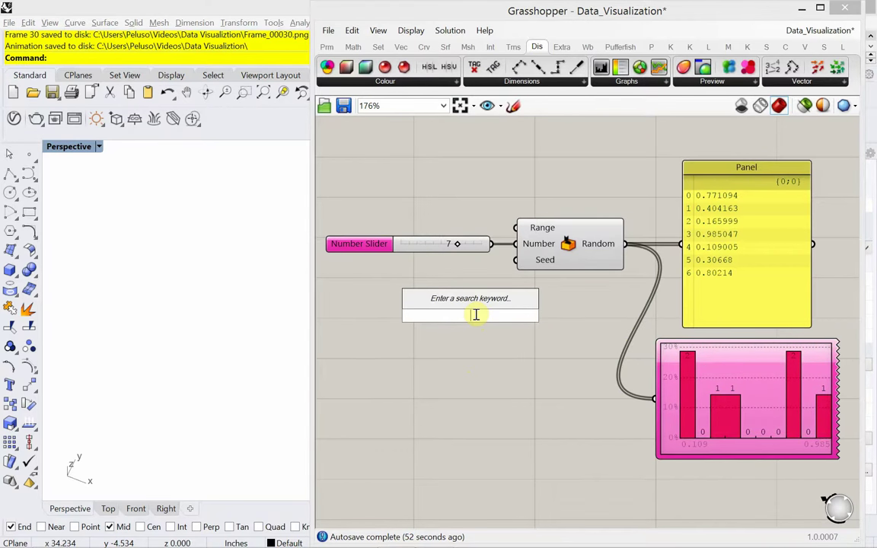
type("10")
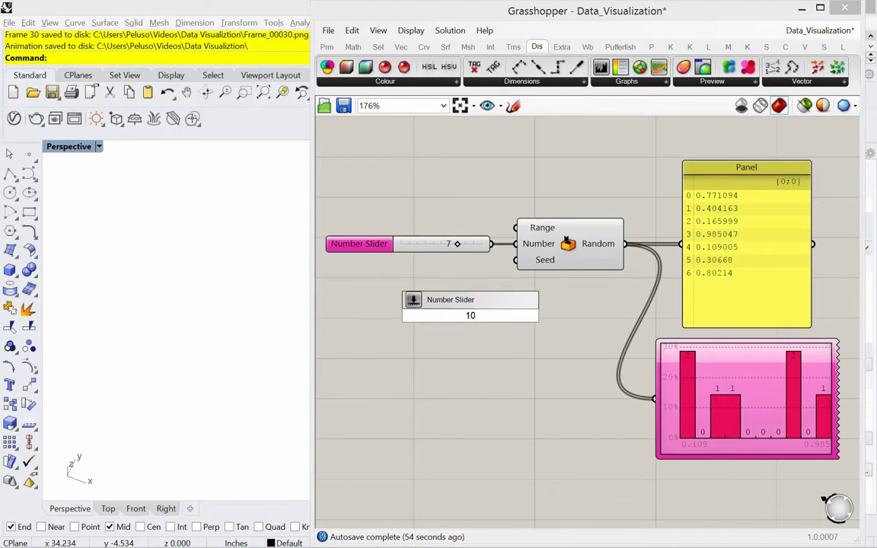
key("Return")
left_click_drag(489, 330, 480, 319)
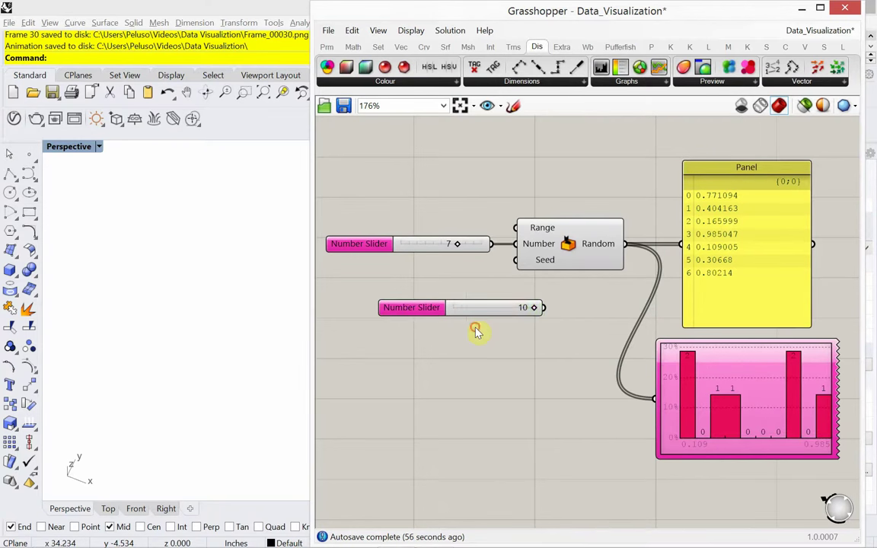
double_click(475, 330)
key("Escape")
- Add a 0-to-100 Number Slider with the value 11 and delete the unconnected slider set to 10
double_click(461, 366)
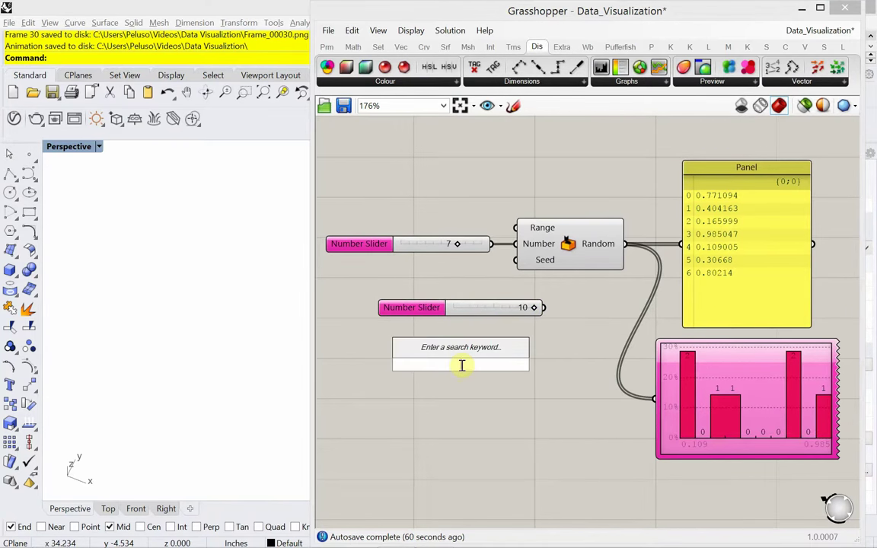
type("11")
key("Return")
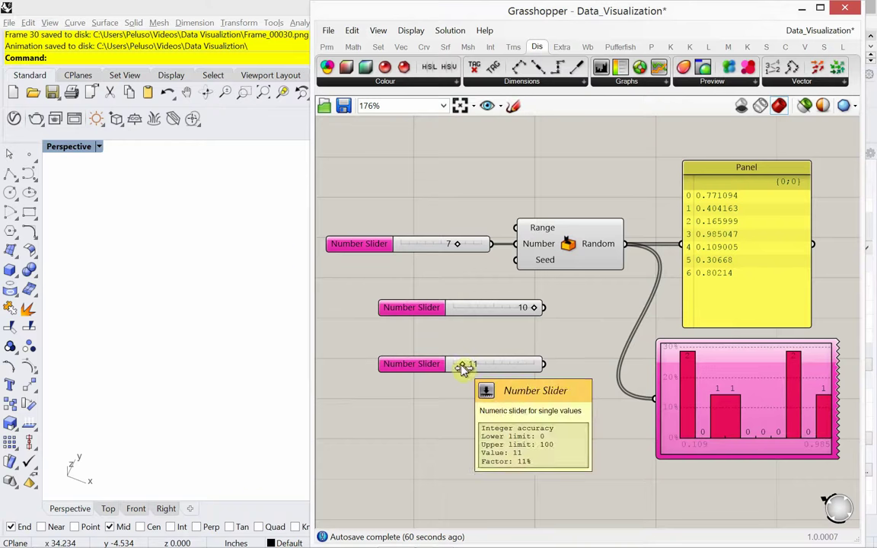
left_click(481, 309)
key("Delete")
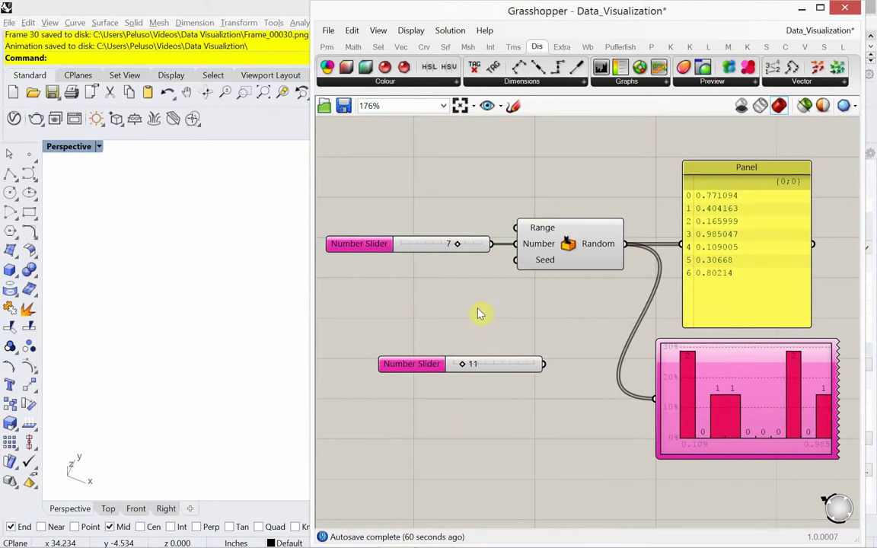
- Place the new slider under the Number input's slider, connect it to Random's Seed input and set it to 21
left_click_drag(504, 364, 454, 280)
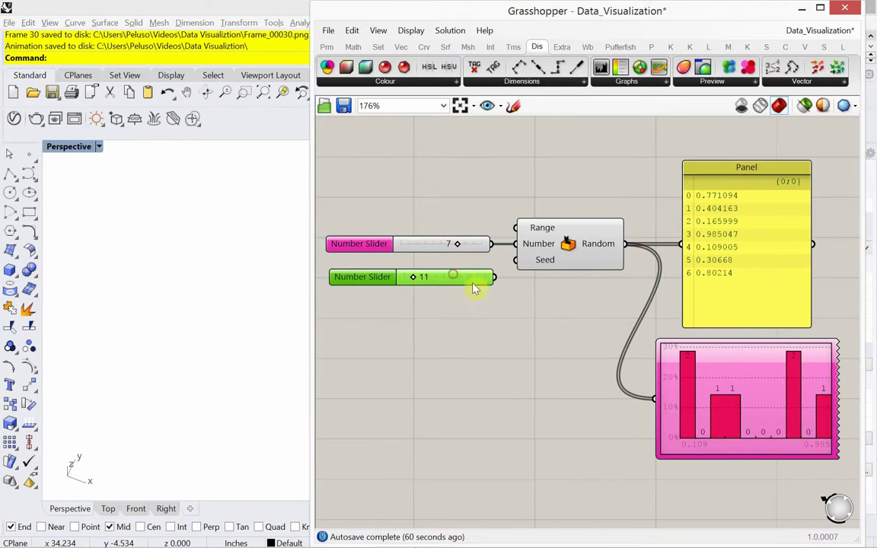
left_click_drag(510, 271, 515, 260)
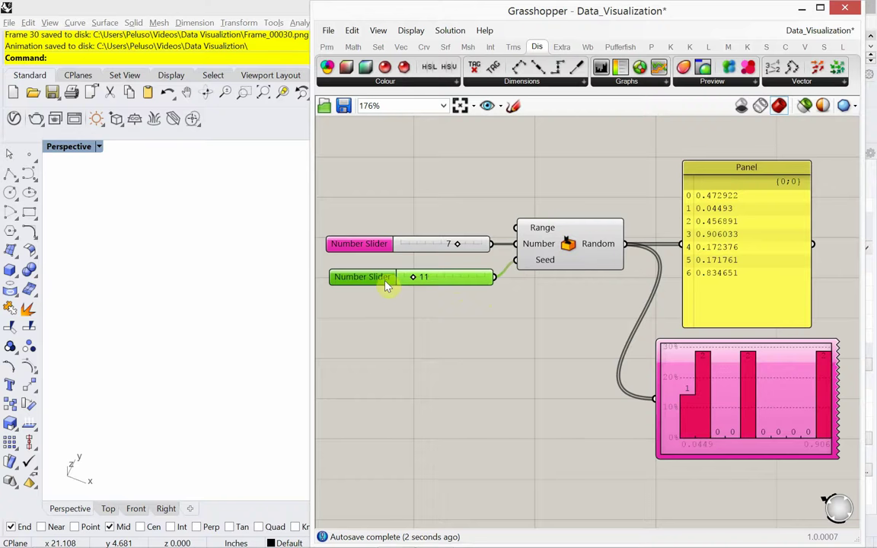
left_click_drag(411, 280, 423, 281)
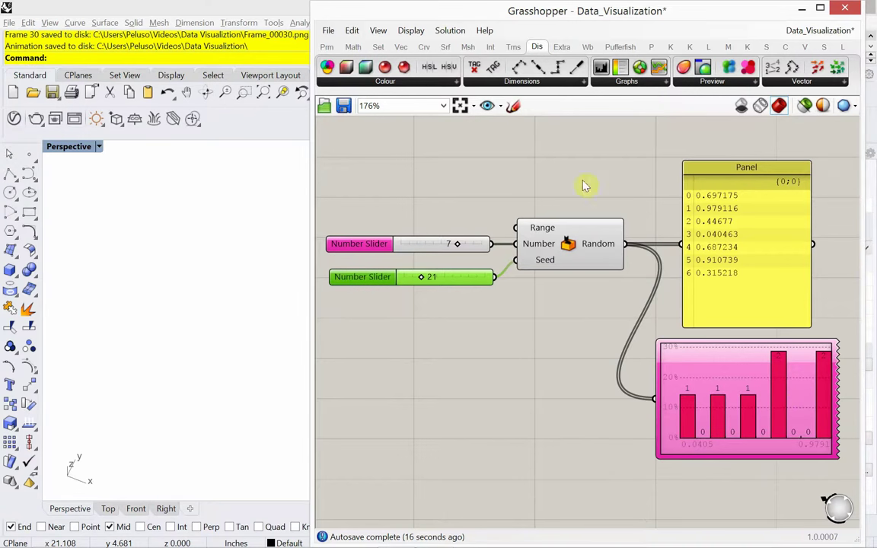
- Add a Pie Chart below the Bar Graph and feed it from the Random component's output
left_click(660, 84)
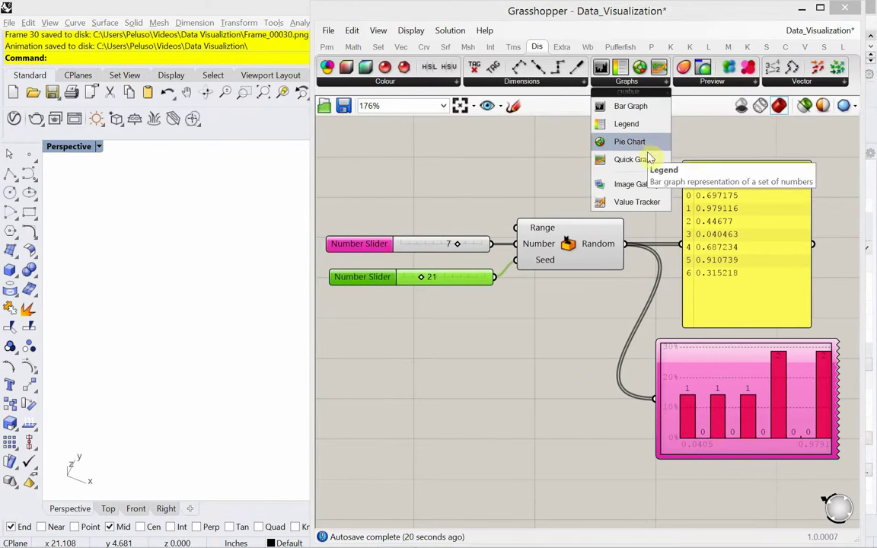
left_click_drag(645, 149, 699, 498)
right_click_drag(623, 441, 594, 353)
left_click_drag(661, 412, 697, 445)
left_click_drag(599, 162, 663, 443)
right_click_drag(663, 443, 640, 397)
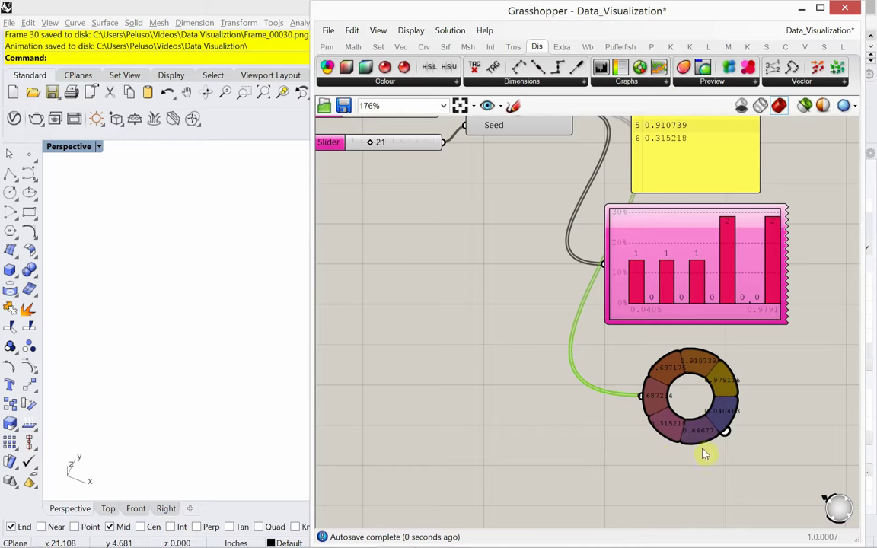
- Enlarge the Pie Chart until its values are readable and move it clear of the Bar Graph
left_click_drag(727, 436, 769, 476)
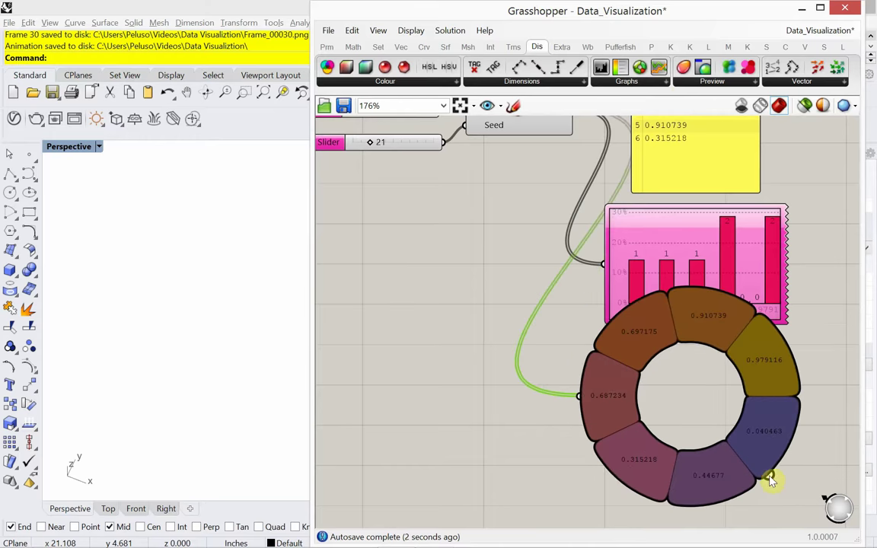
left_click_drag(670, 377, 672, 419)
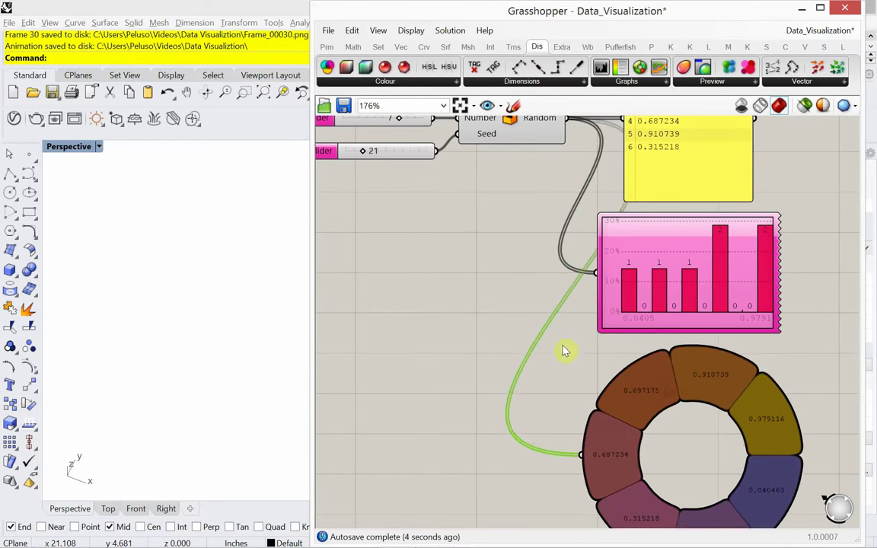
scroll(545, 342, "down", 2)
scroll(577, 365, "up", 1)
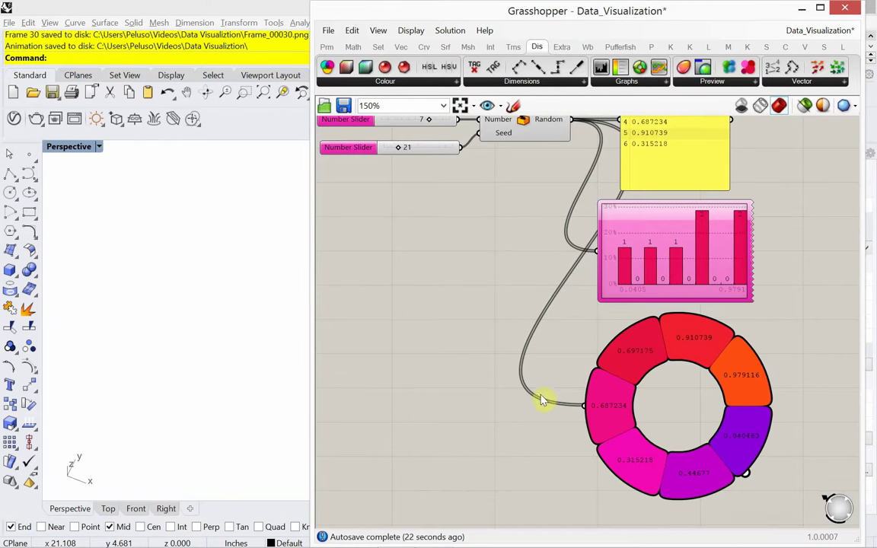
- Add an empty Panel to the left of the Pie Chart
right_click_drag(517, 285, 513, 302)
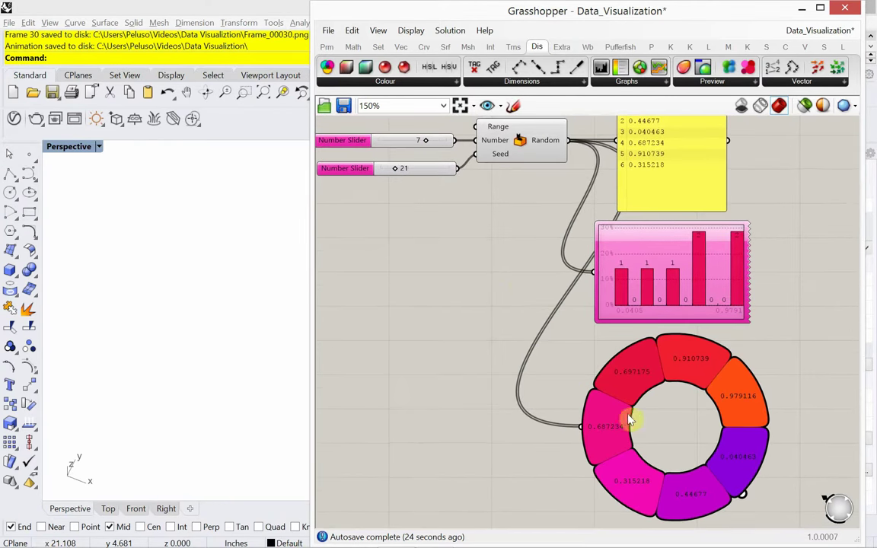
right_click_drag(652, 415, 642, 384)
right_click_drag(548, 343, 570, 342)
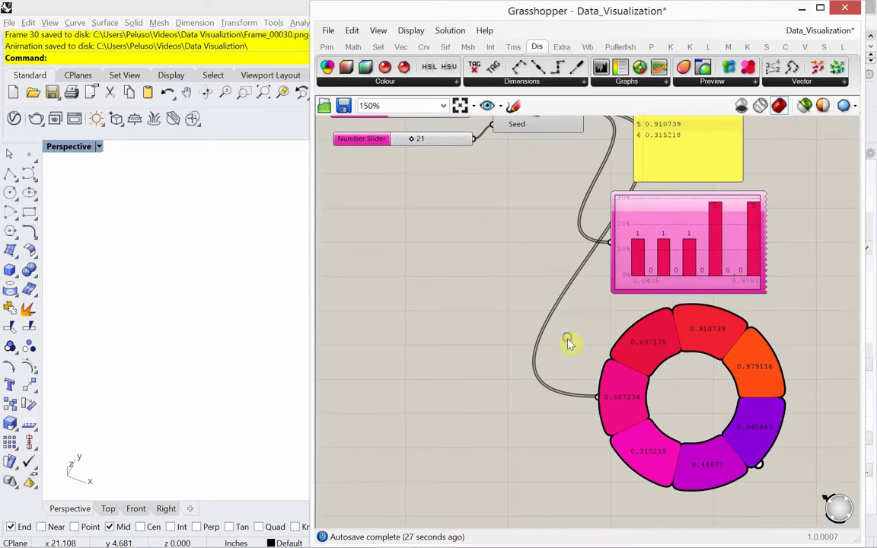
double_click(470, 419)
type("pan")
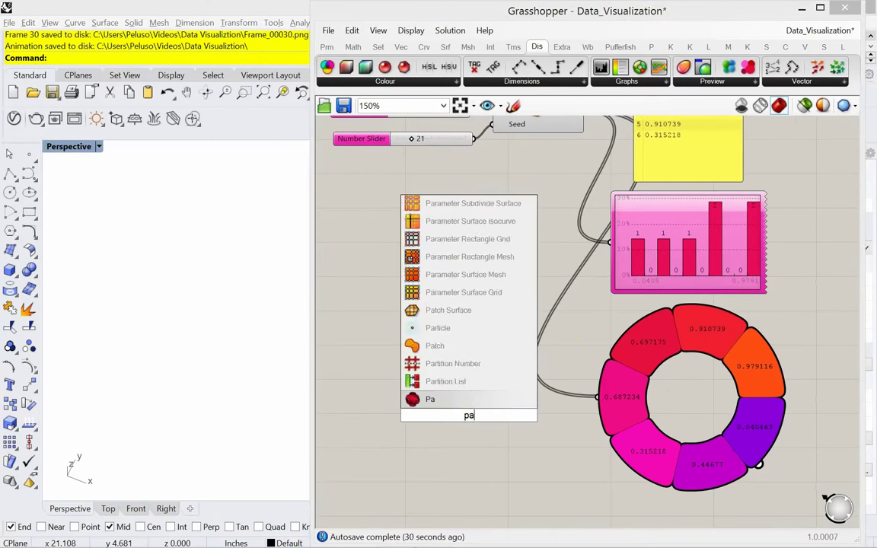
left_click(446, 366)
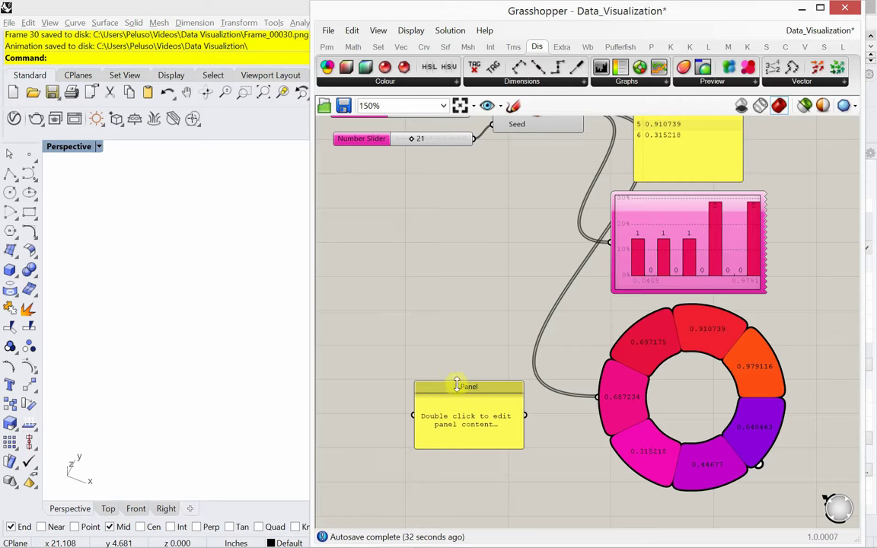
- Fill the empty Panel with the values 2, 2, 2, 3, 5, 7, 9, 9, 9 and 10, one per line
left_click_drag(460, 387, 459, 370)
double_click(457, 369)
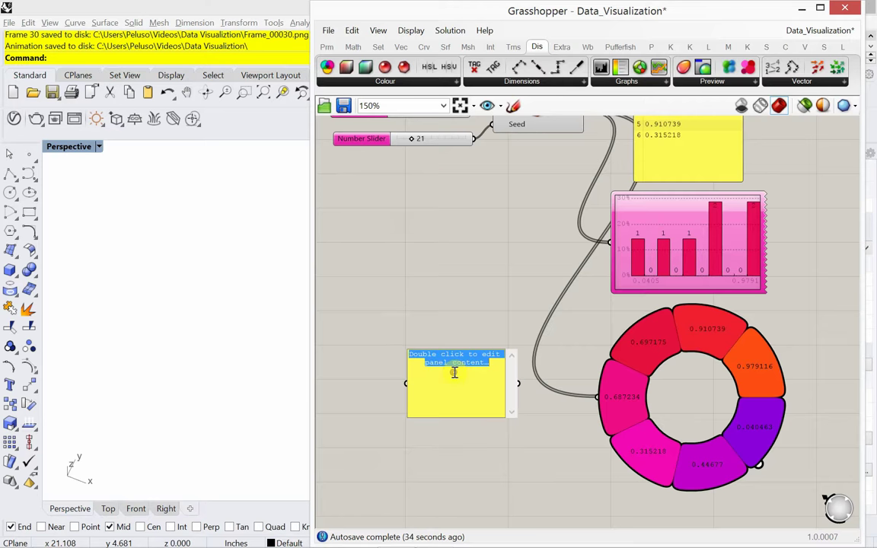
type("2")
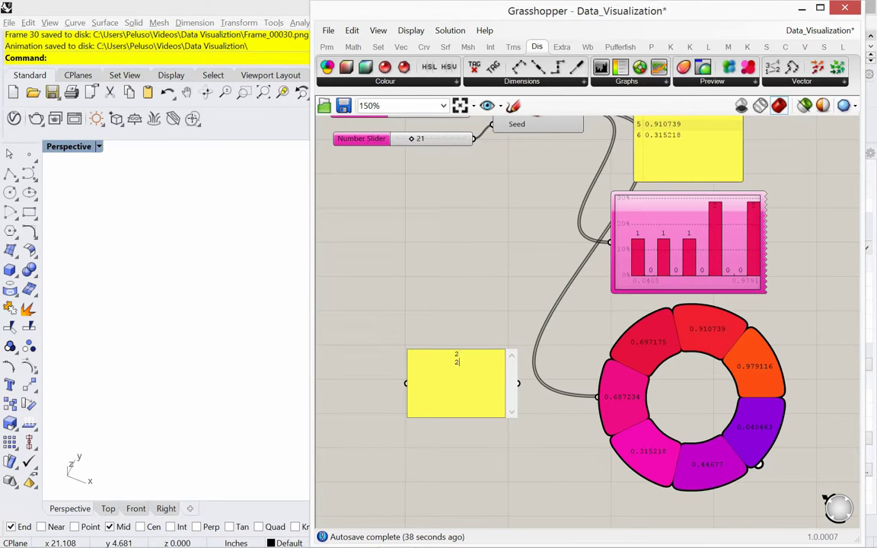
key("Return")
type("3")
type("9")
key("Return")
type("9")
key("Return")
type("10")
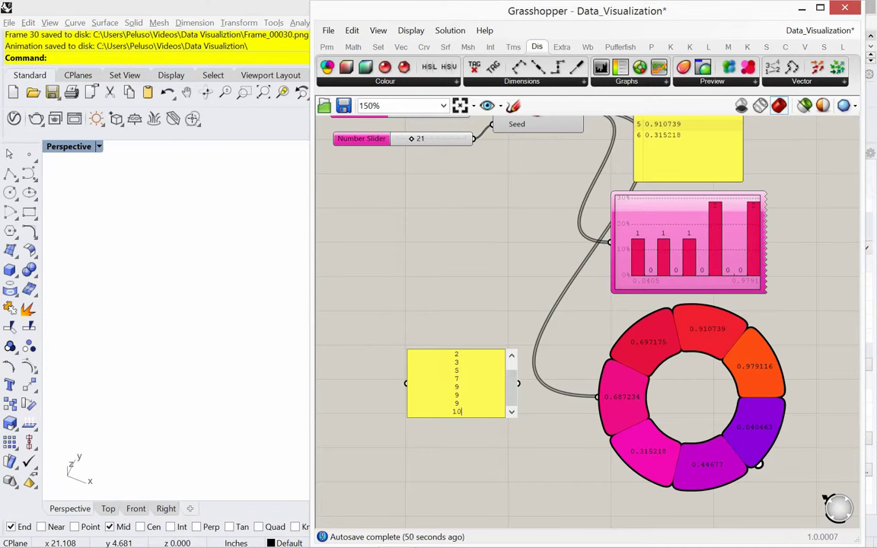
left_click(456, 460)
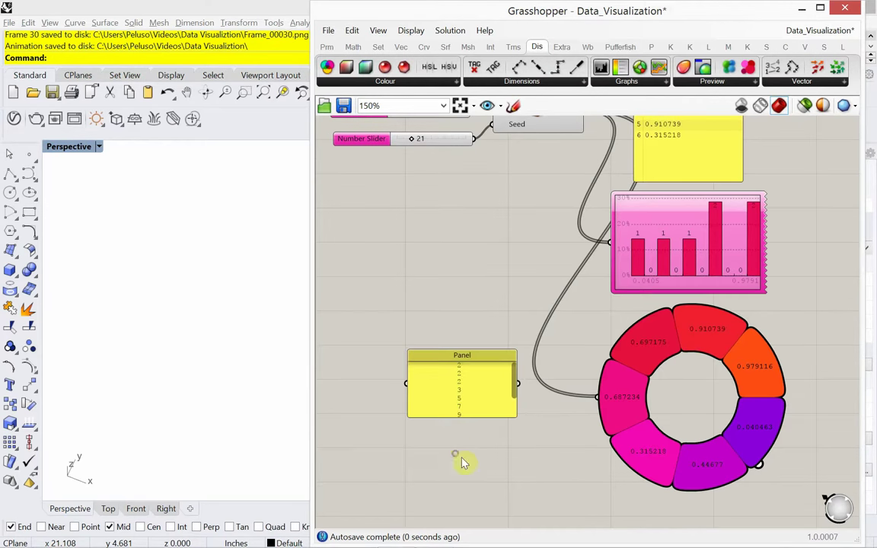
- Feed the Pie Chart from the typed Panel and turn off the Panel's Multiline Data option
left_click_drag(468, 383, 597, 397)
left_click_drag(457, 360, 459, 375)
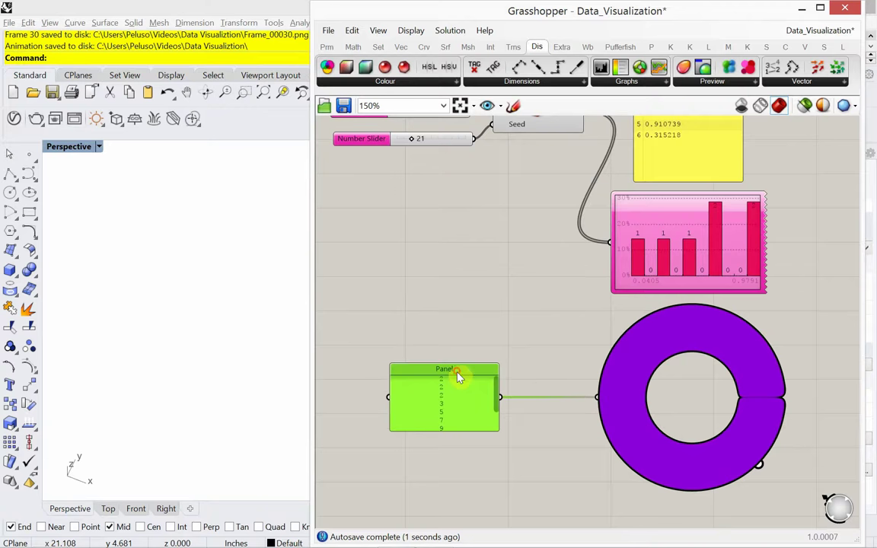
right_click(465, 397)
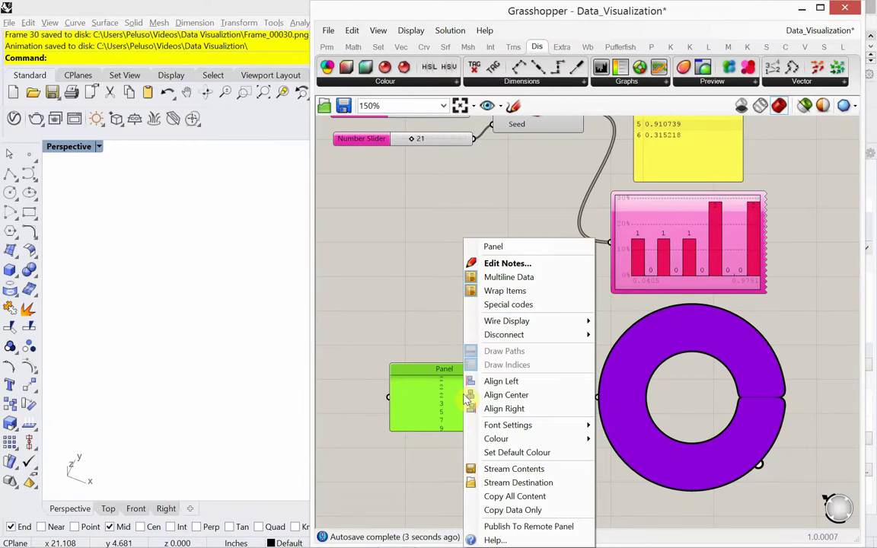
left_click(513, 279)
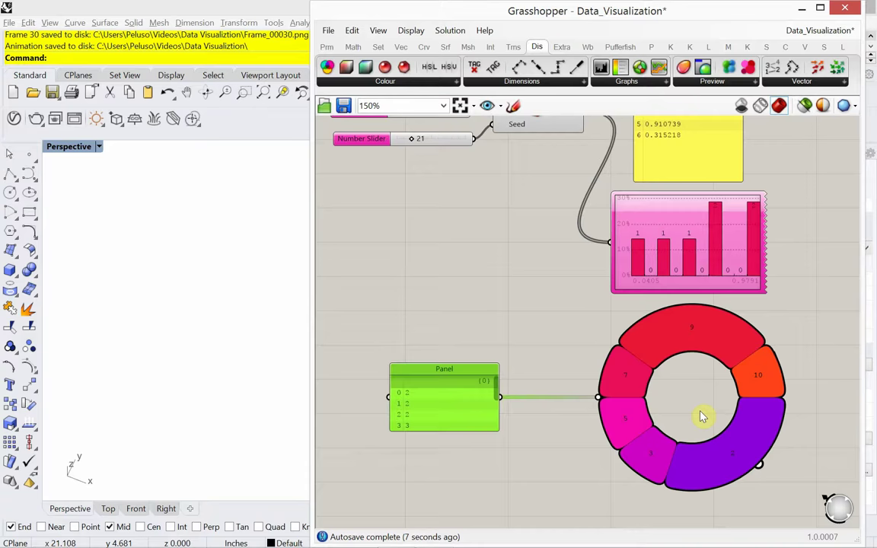
- Feed the Pie Chart from the Random component's output again in place of the typed Panel
scroll(689, 412, "up", 2)
scroll(687, 410, "up", 2)
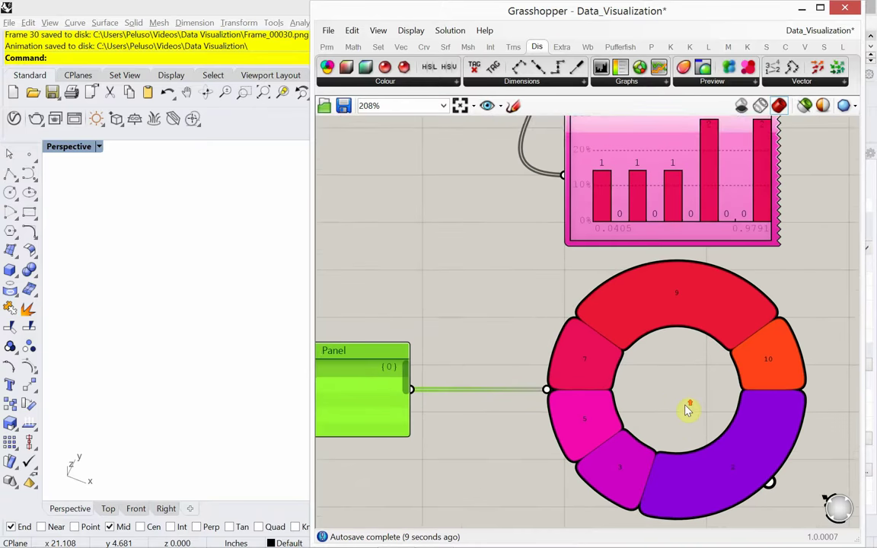
right_click_drag(687, 409, 681, 384)
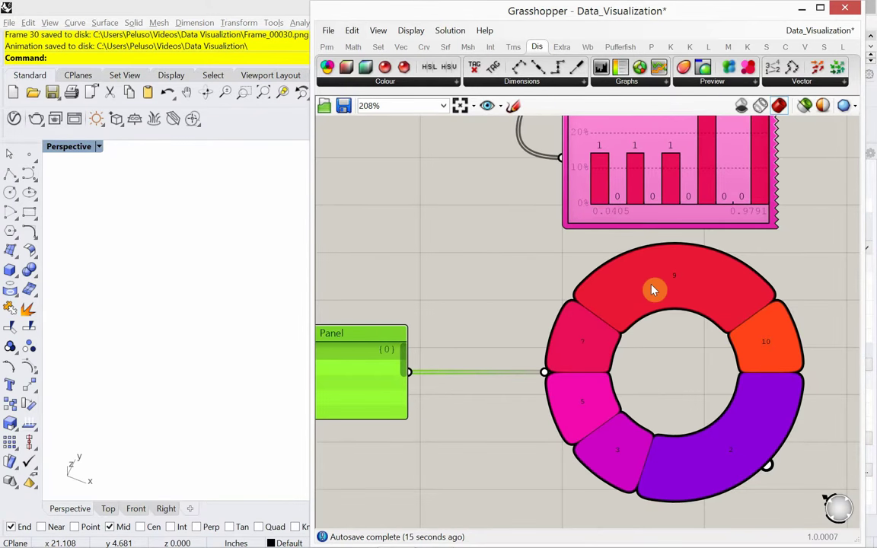
scroll(522, 335, "down", 2)
scroll(484, 256, "down", 1)
right_click_drag(485, 256, 500, 314)
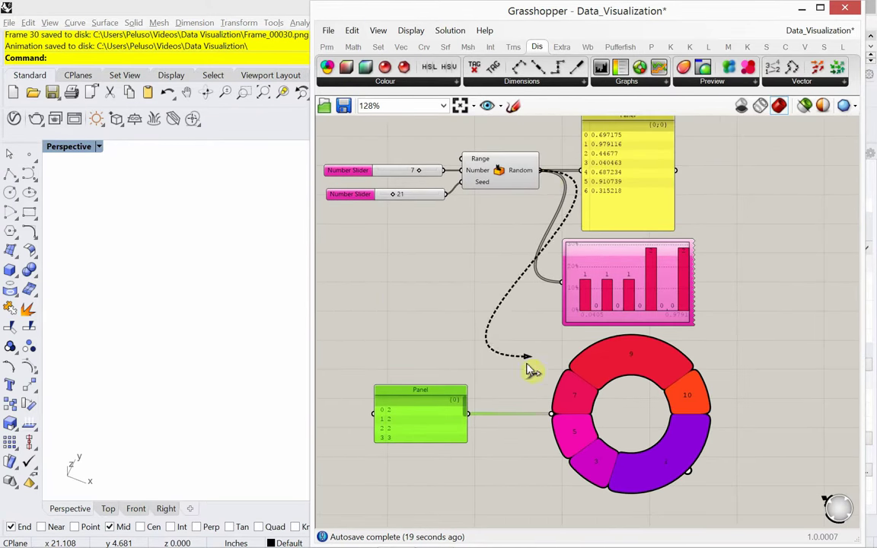
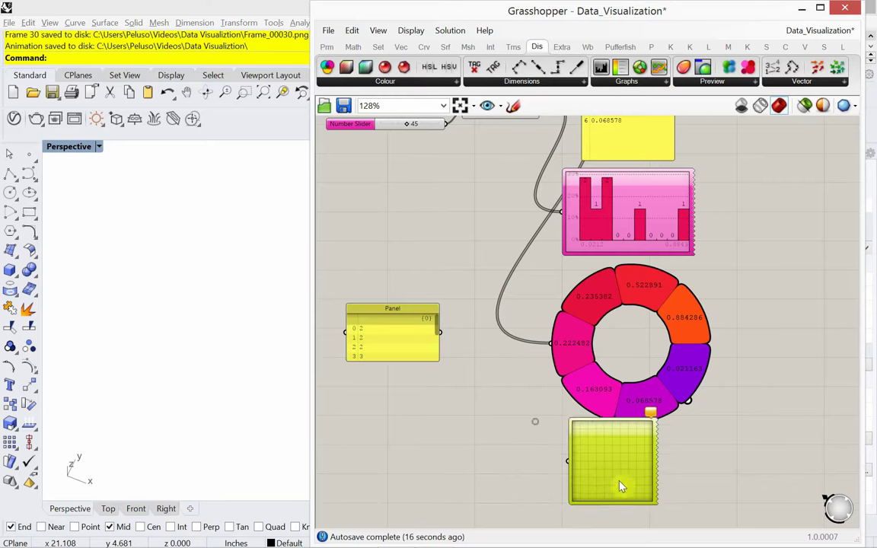
- Connect the Random component's output to the Quick Graph below the Pie Chart
scroll(624, 487, "down", 2)
left_click_drag(548, 156, 582, 482)
right_click_drag(576, 487, 544, 427)
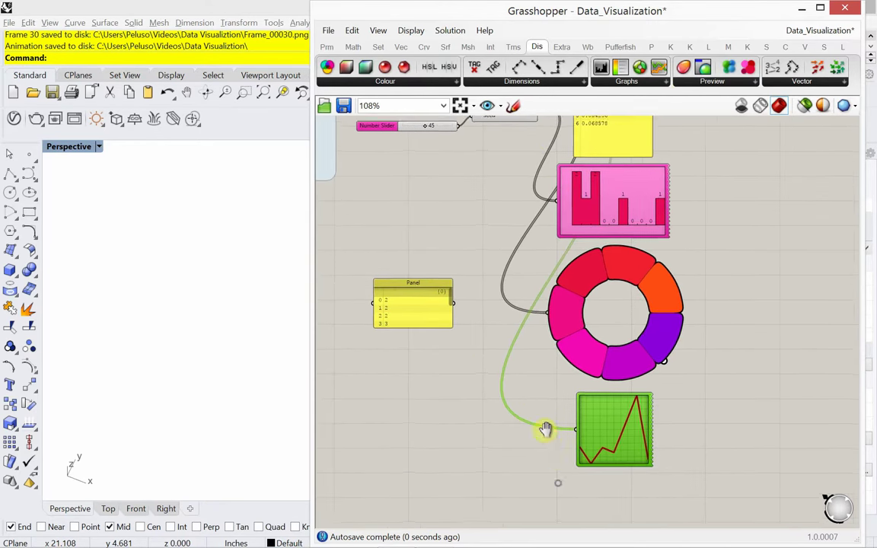
scroll(578, 452, "up", 4)
scroll(574, 451, "up", 6)
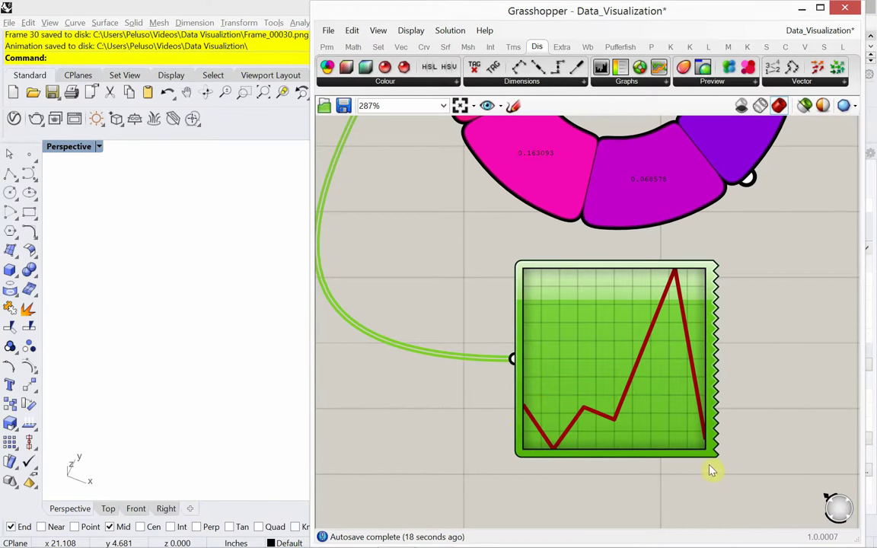
- Move the Quick Graph up beside the Panel that lists the random values
scroll(710, 470, "down", 3)
scroll(561, 284, "down", 2)
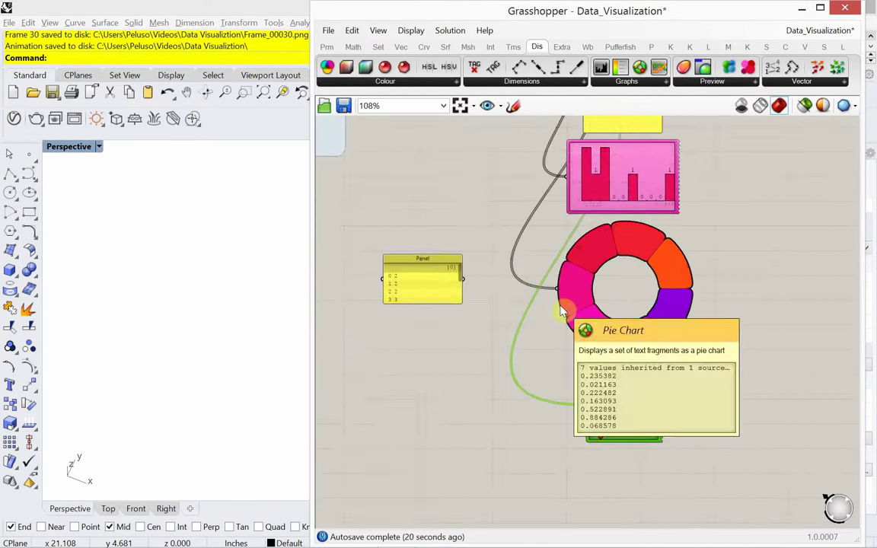
scroll(562, 313, "down", 1)
left_click_drag(602, 391, 668, 148)
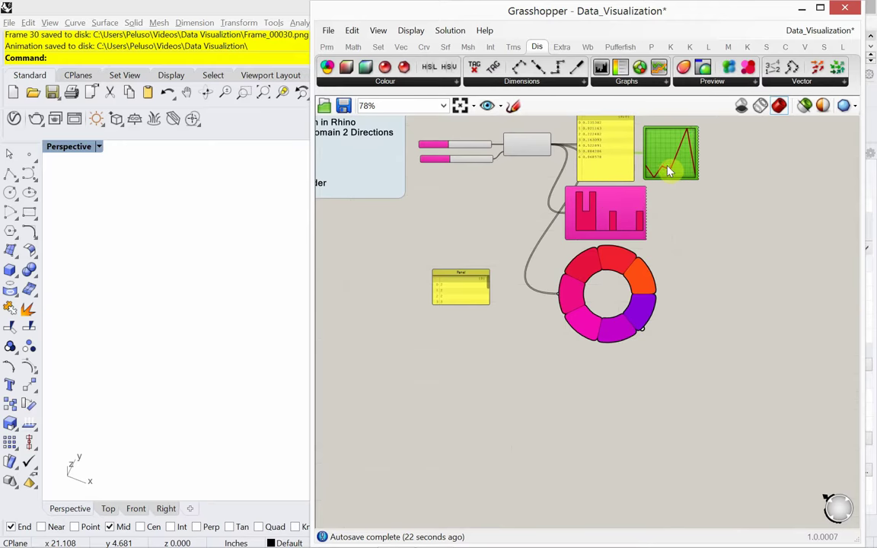
right_click_drag(669, 202, 661, 278)
scroll(602, 230, "up", 3)
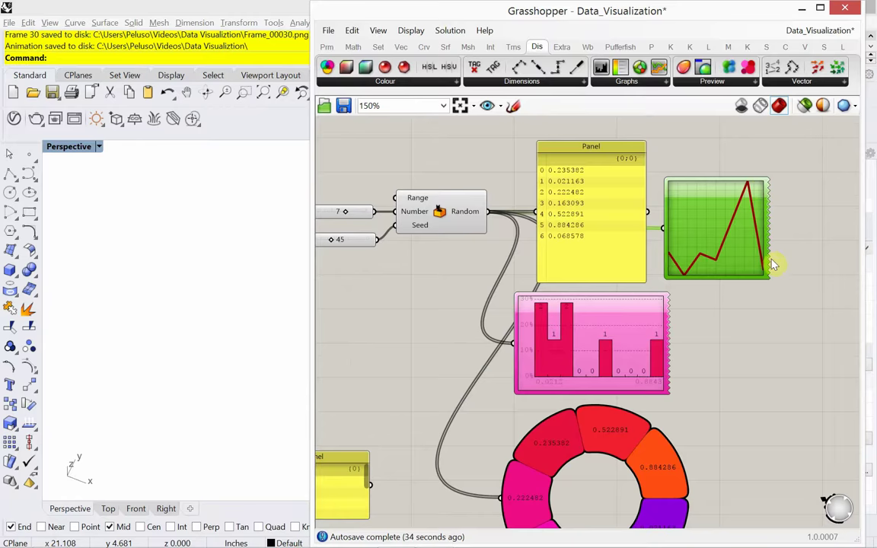
- Set the slider feeding Random's Seed input to 63
right_click_drag(395, 250, 455, 258)
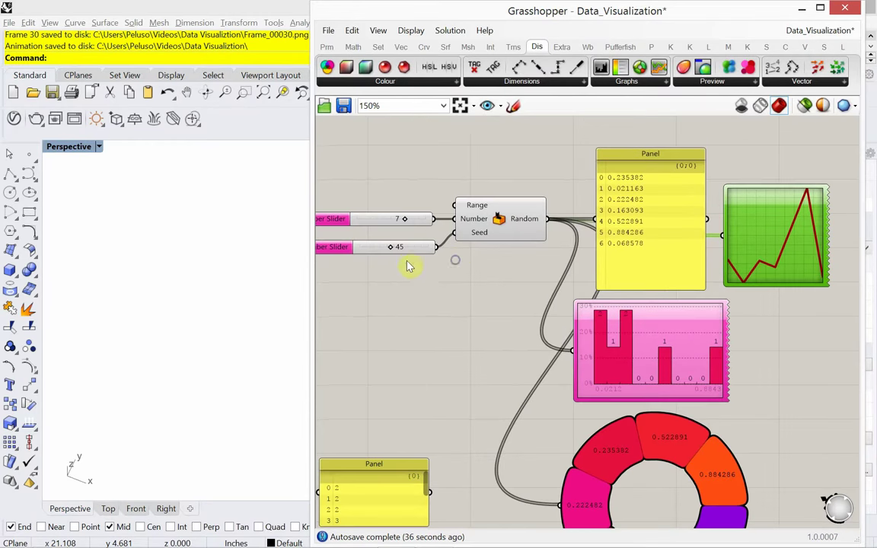
left_click_drag(388, 251, 405, 256)
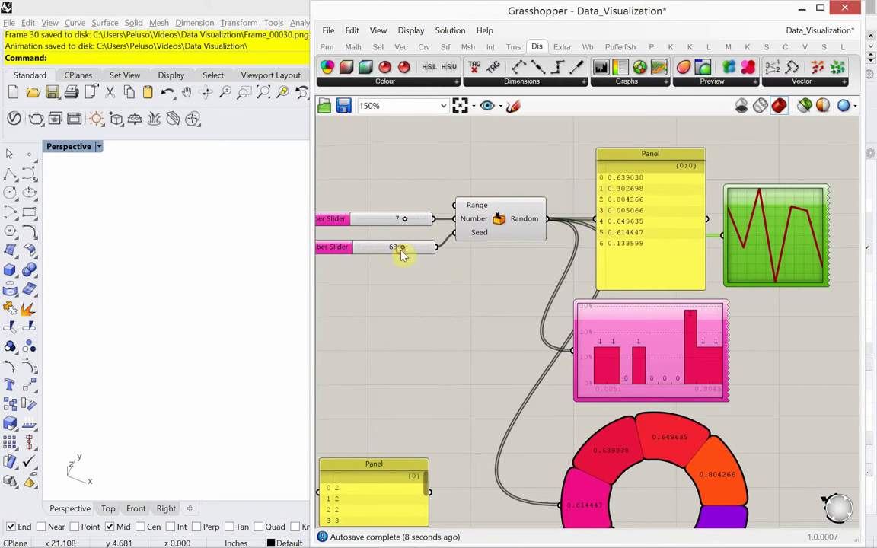
right_click_drag(411, 381, 440, 343)
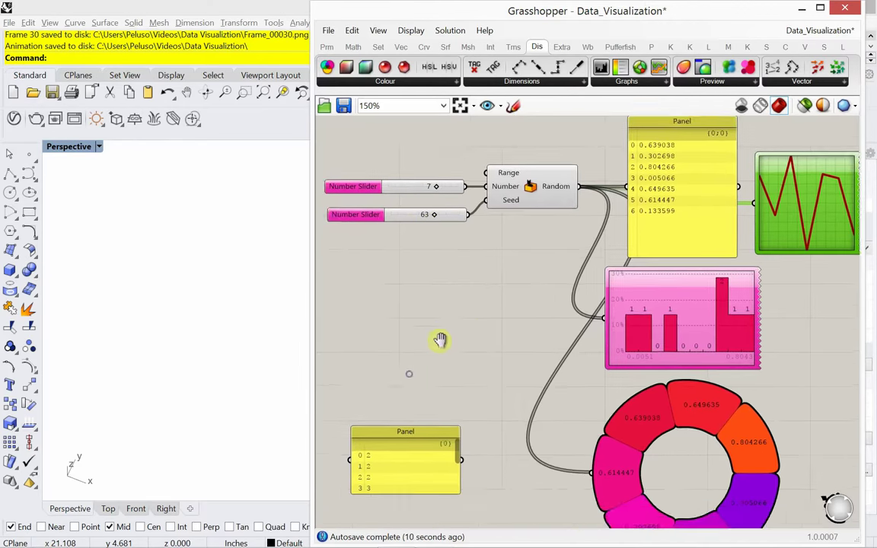
- Review the topic outline beside the definition, the sliders driving Random, and the Panel and graphs showing its values
scroll(441, 348, "down", 3)
scroll(450, 336, "up", 2)
right_click_drag(557, 372, 606, 365)
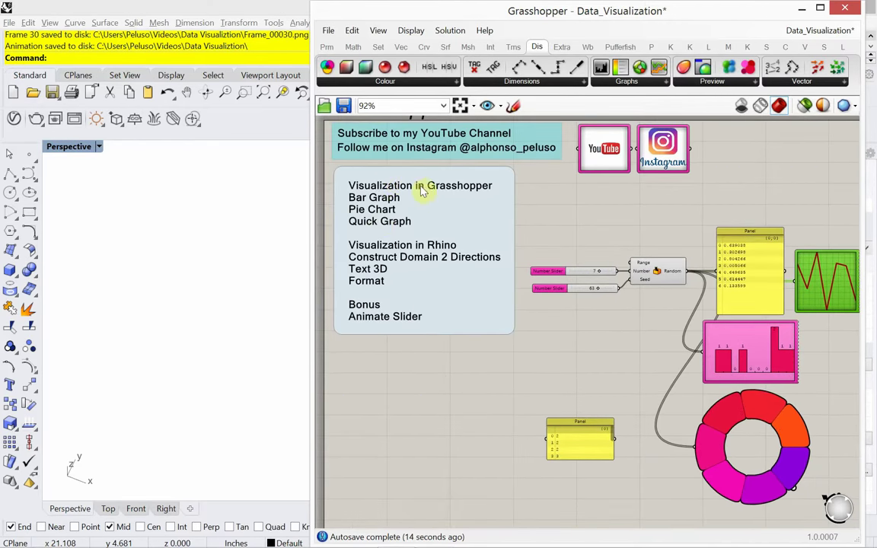
right_click_drag(567, 371, 551, 364)
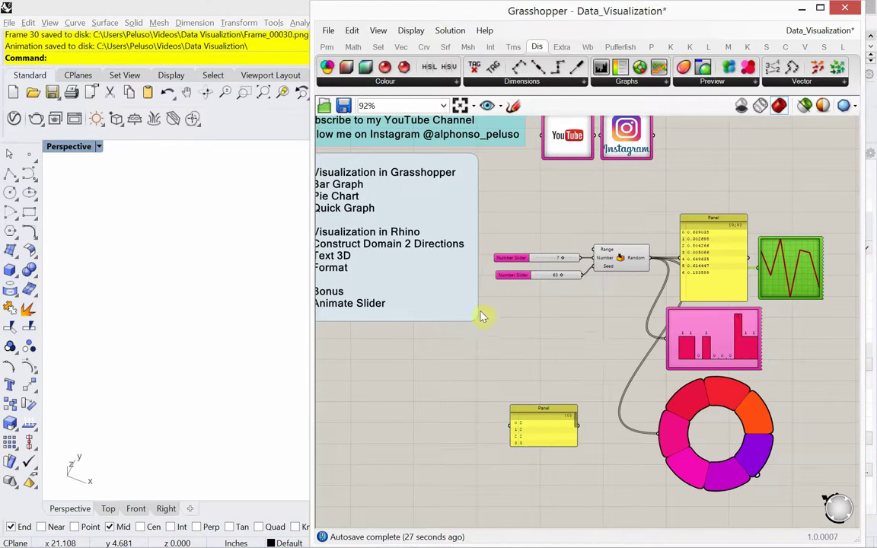
right_click_drag(482, 315, 530, 304)
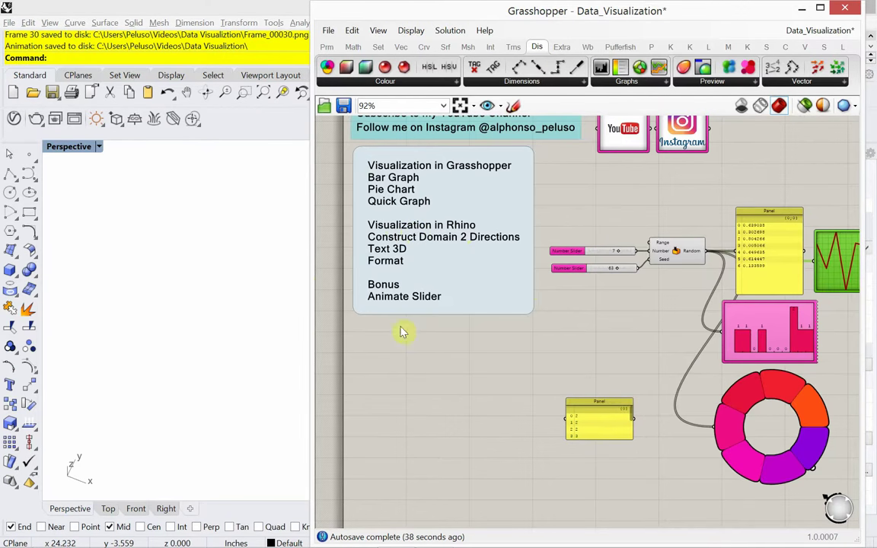
right_click_drag(471, 331, 470, 333)
scroll(613, 337, "up", 2)
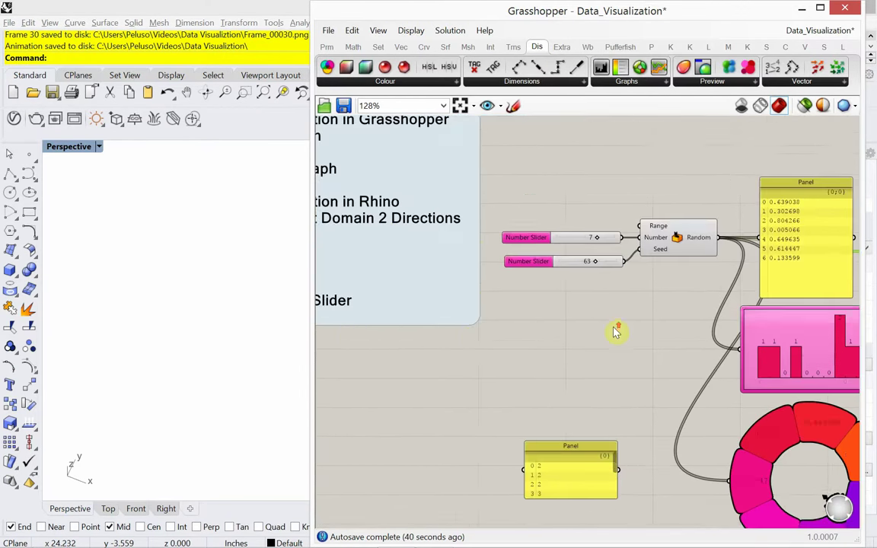
scroll(572, 250, "up", 2)
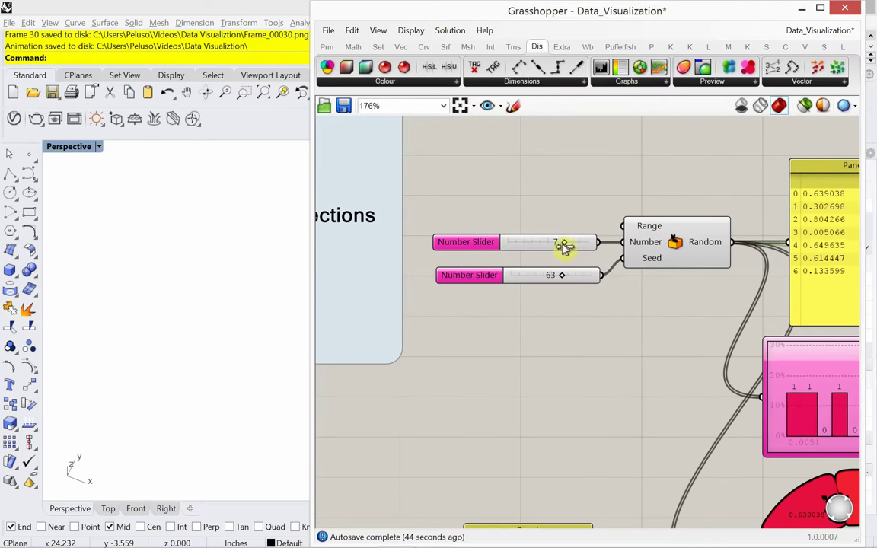
mouse_move(564, 246)
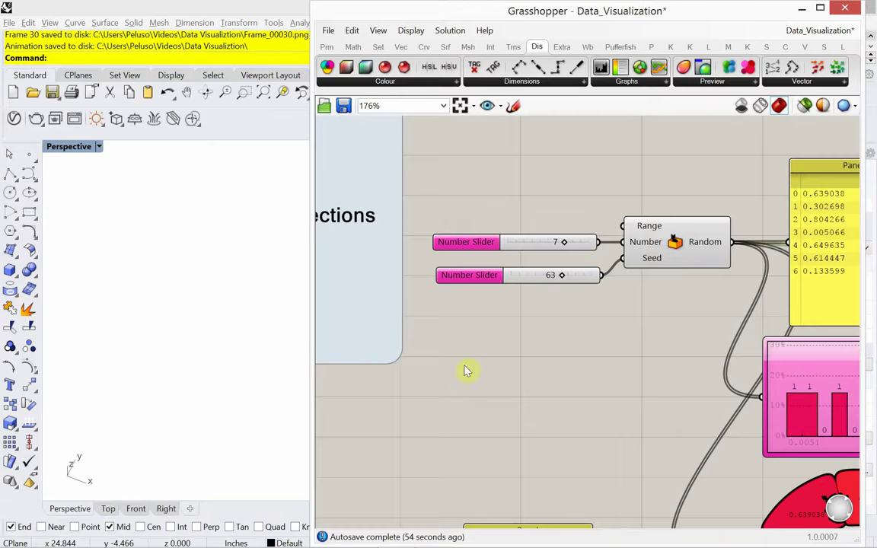
right_click_drag(601, 367, 482, 355)
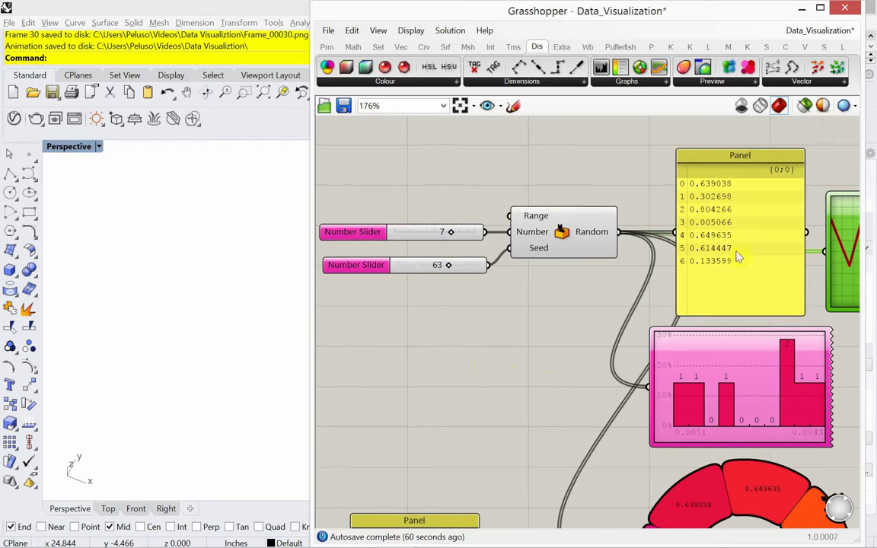
right_click_drag(445, 333, 464, 282)
scroll(460, 308, "down", 3)
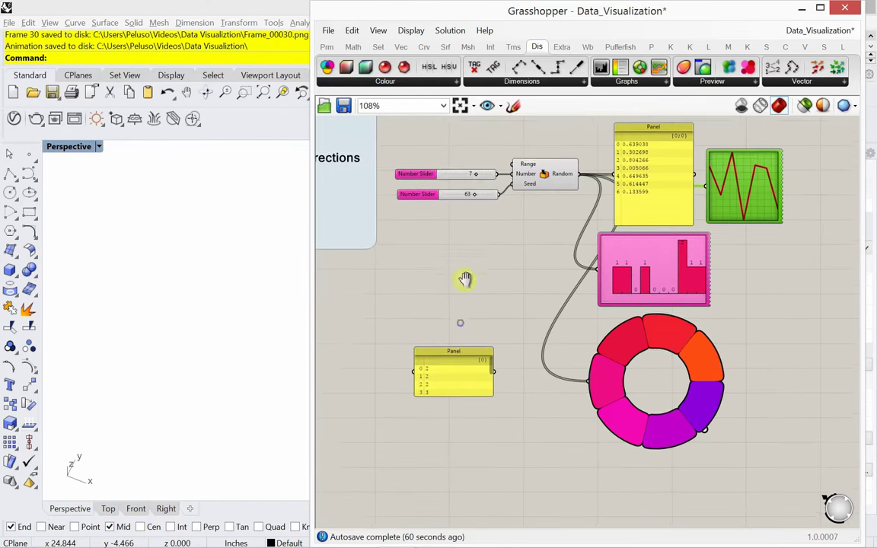
double_click(515, 488)
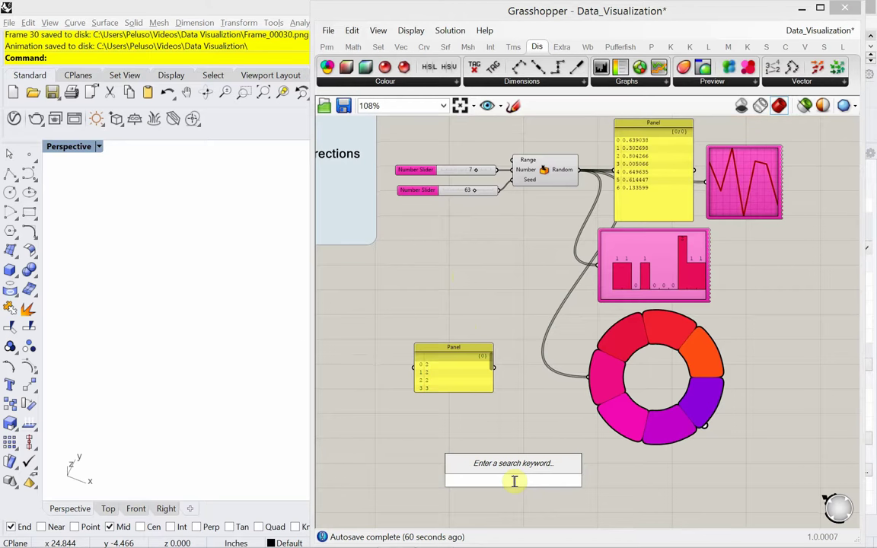
type("array")
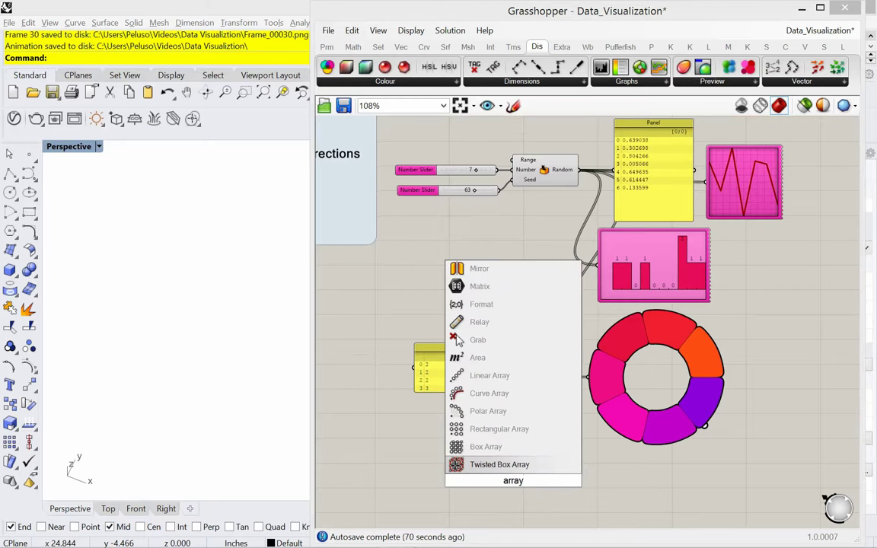
left_click(502, 430)
left_click_drag(508, 487, 546, 475)
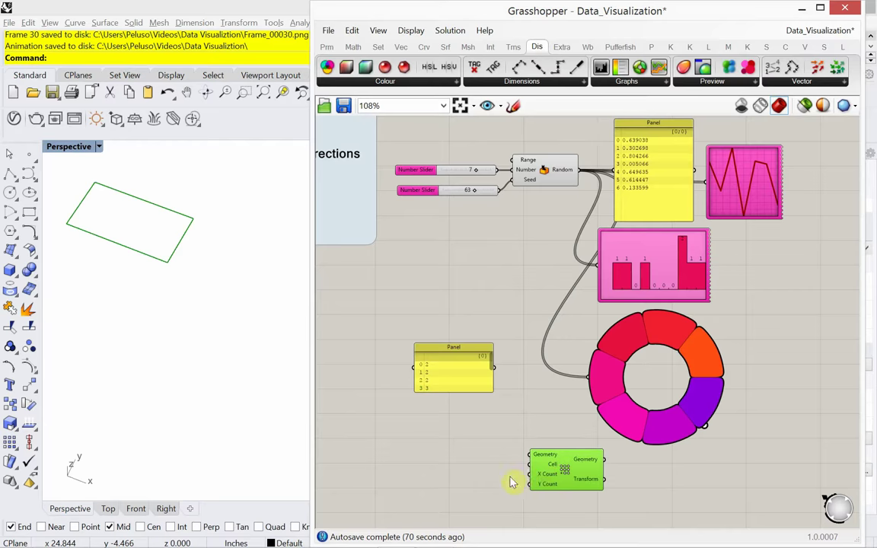
right_click_drag(511, 481, 506, 450)
key("Delete")
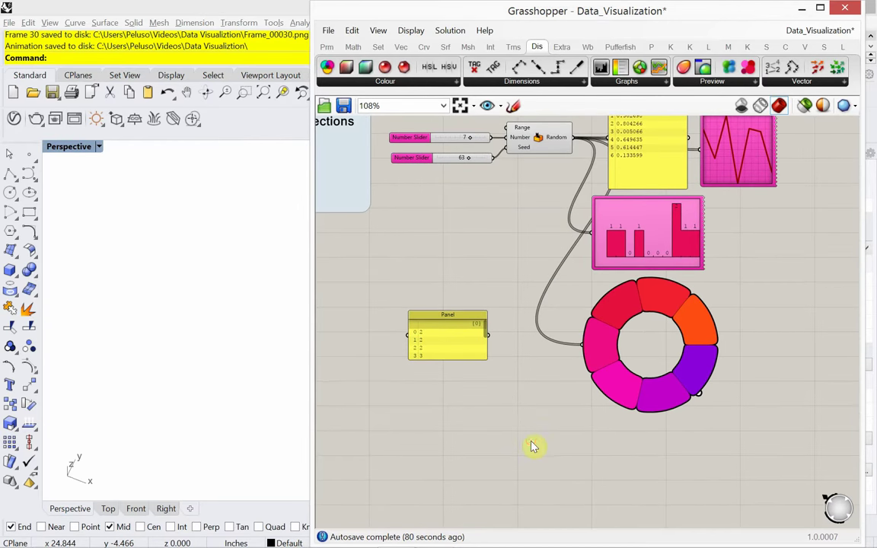
- Add a Linear Array component in the empty area below the typed Panel and the Pie Chart
double_click(533, 447)
type("l")
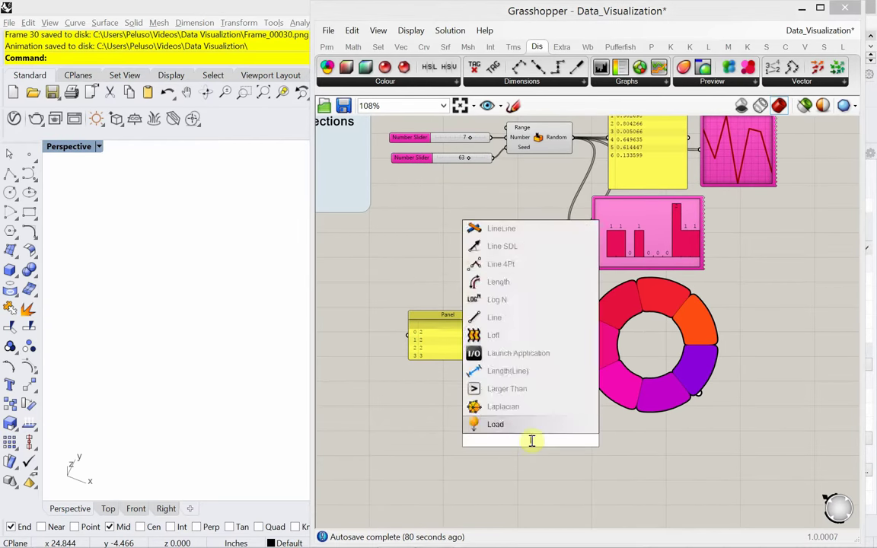
type("inear")
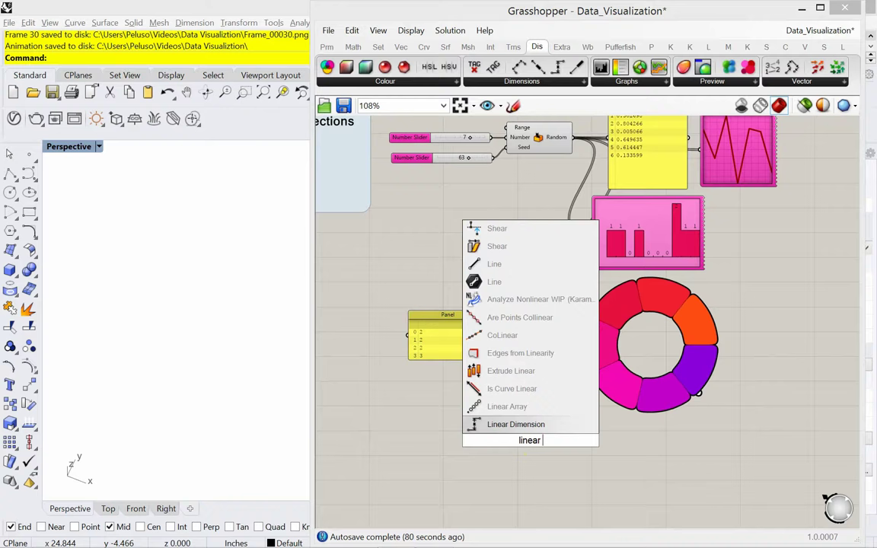
left_click(524, 407)
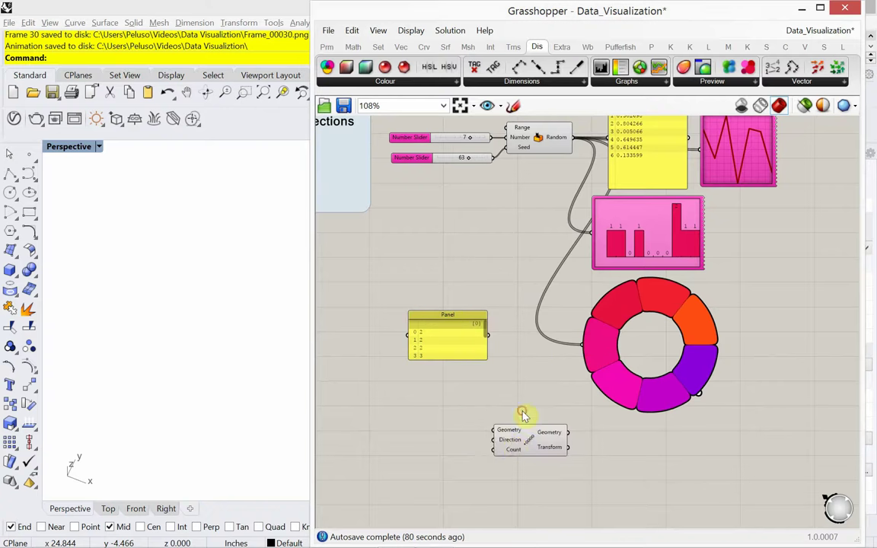
left_click_drag(513, 455, 494, 466)
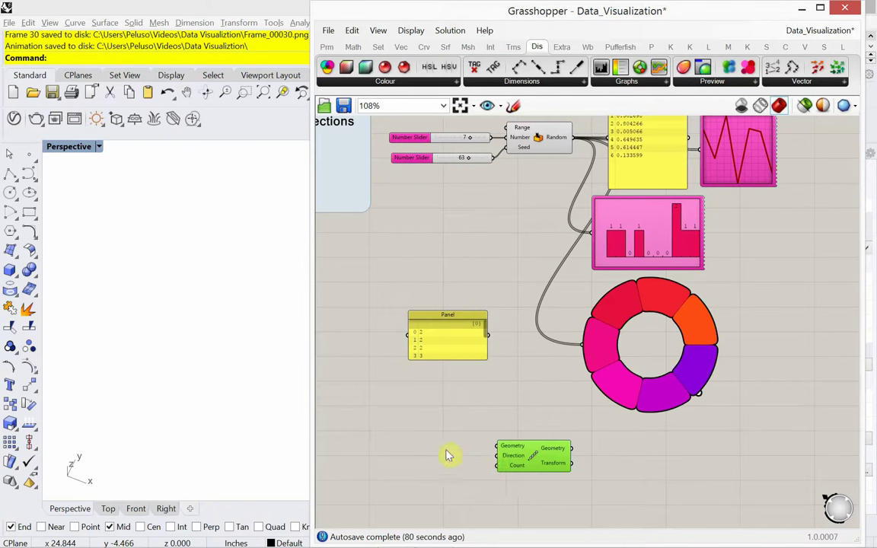
- Add a Circle component beside the Linear Array and connect its output to the array's Geometry input
double_click(396, 447)
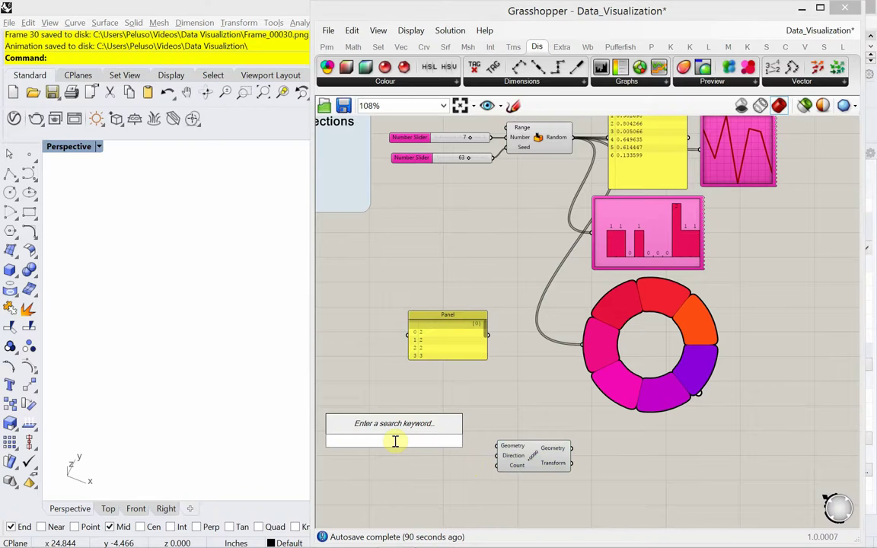
type("cir")
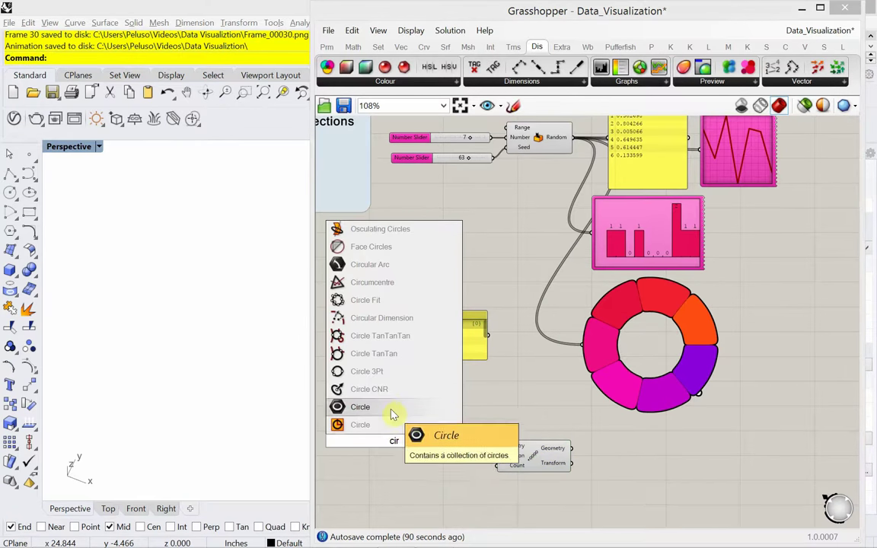
left_click(392, 424)
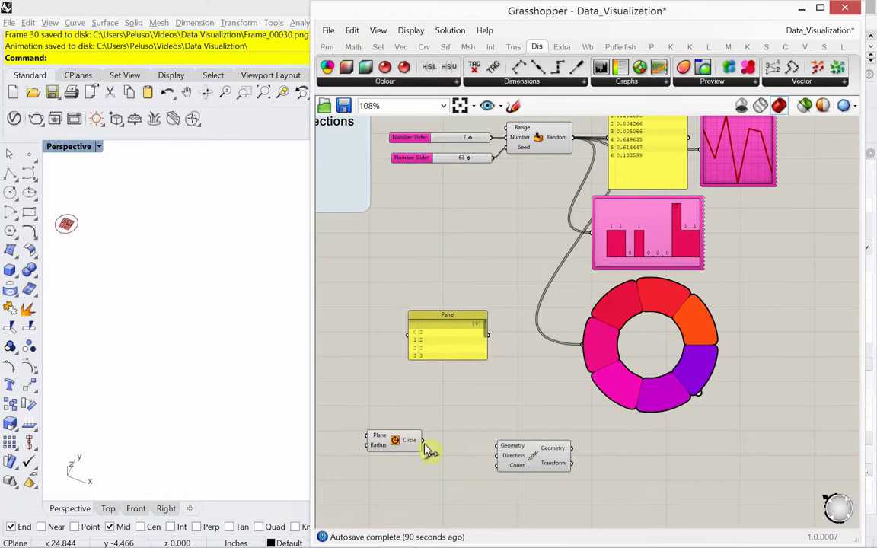
left_click_drag(424, 444, 497, 446)
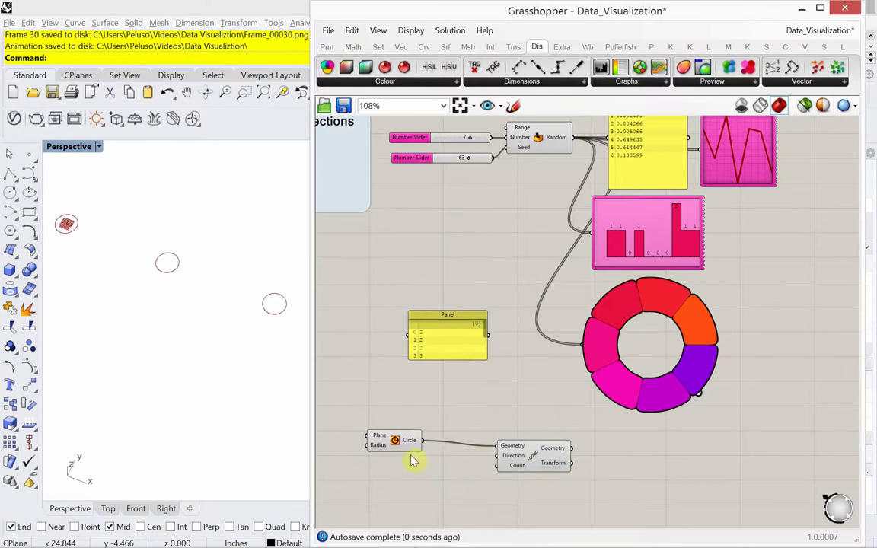
left_click_drag(401, 443, 454, 449)
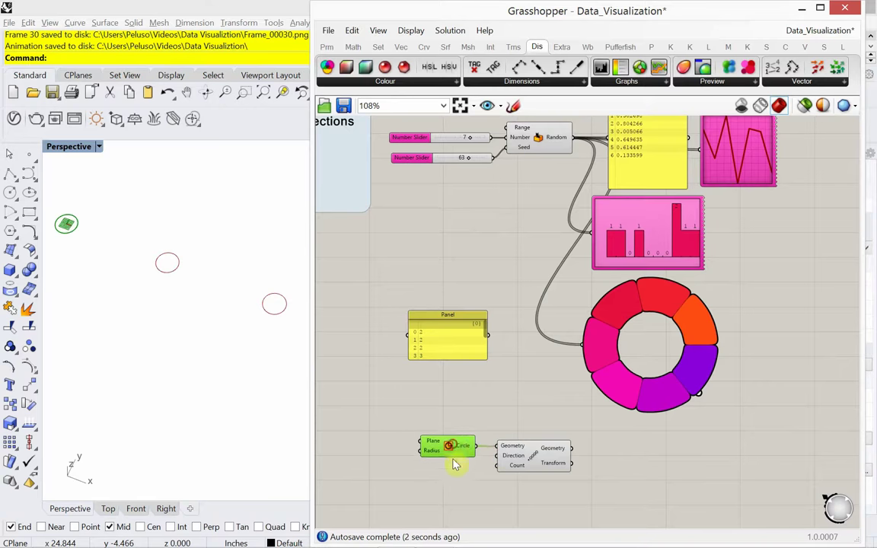
- Add a Number Slider set to 2 and connect it to the Circle's Radius input
scroll(450, 465, "up", 3)
left_click(403, 457)
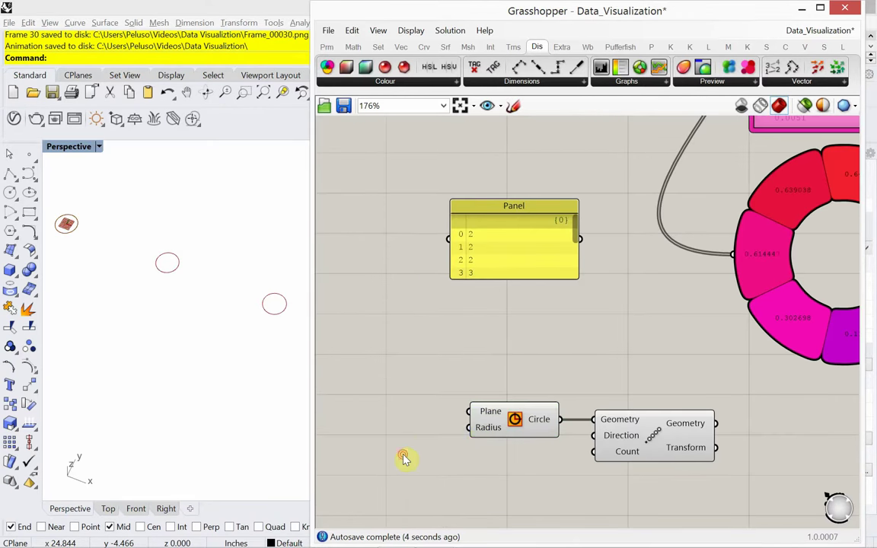
double_click(404, 457)
type("slider")
key("Return")
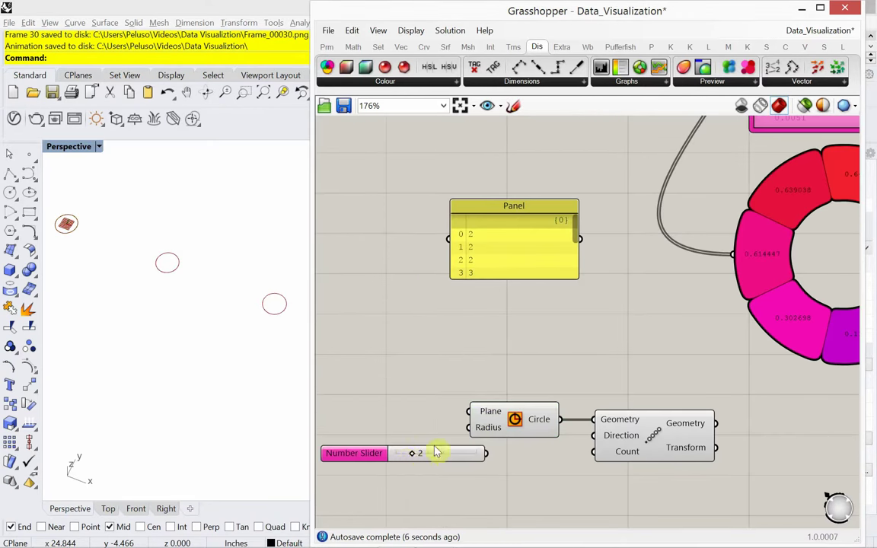
left_click_drag(436, 452, 469, 427)
left_click_drag(413, 438, 426, 434)
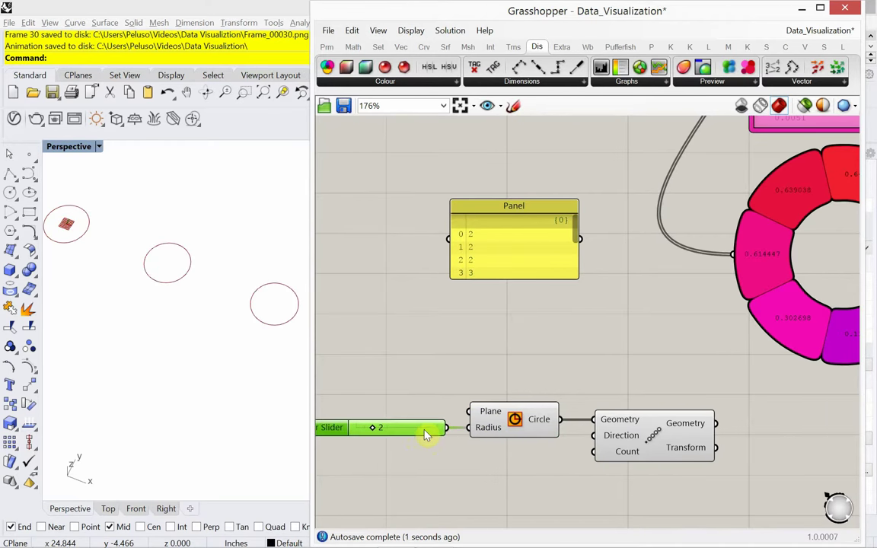
- Shift the radius slider, Circle and Linear Array together slightly to the right on the canvas
left_click_drag(637, 489, 432, 369)
left_click_drag(502, 432, 590, 437)
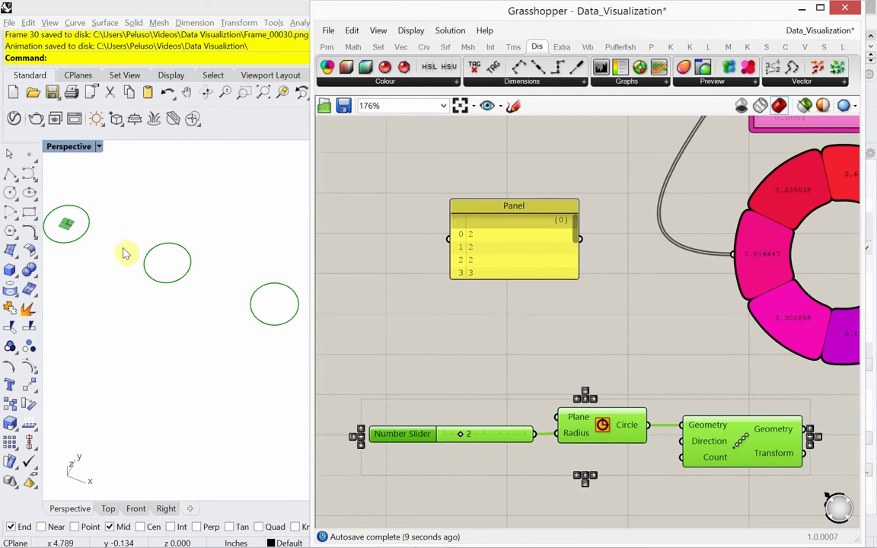
left_click(385, 361)
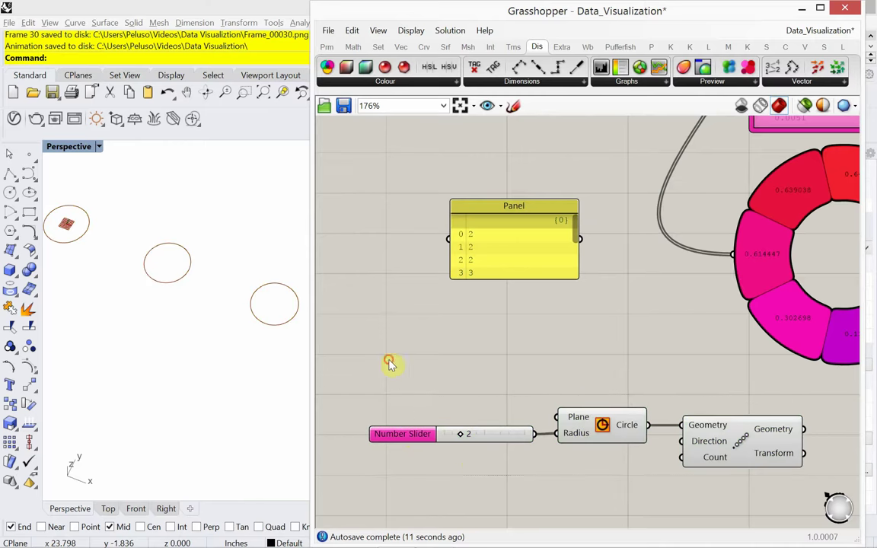
- Add a Multiplication component below the Circle and connect the radius slider to its A input
right_click_drag(470, 466, 465, 445)
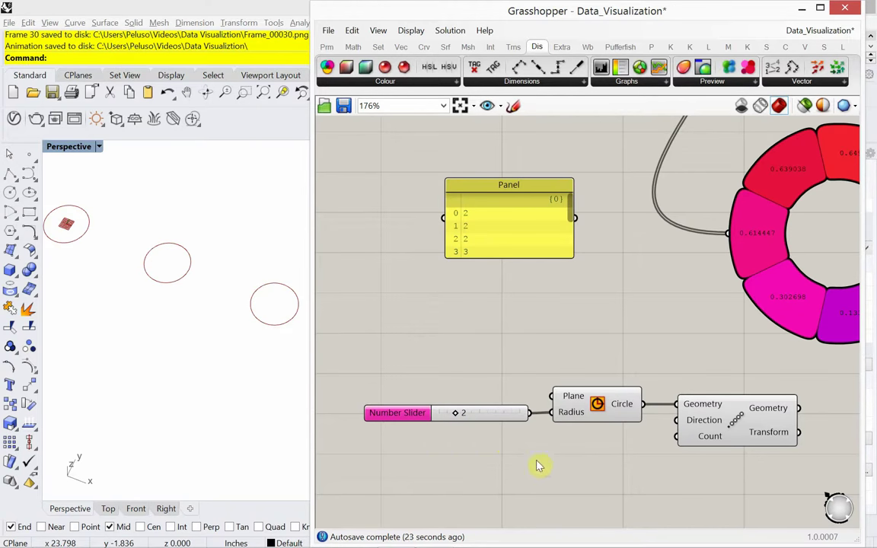
double_click(576, 465)
type("mul")
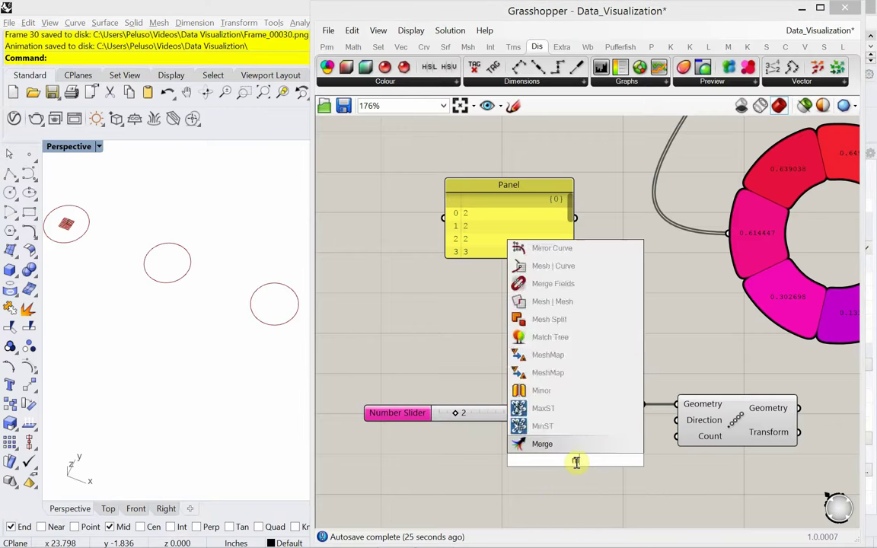
left_click(570, 430)
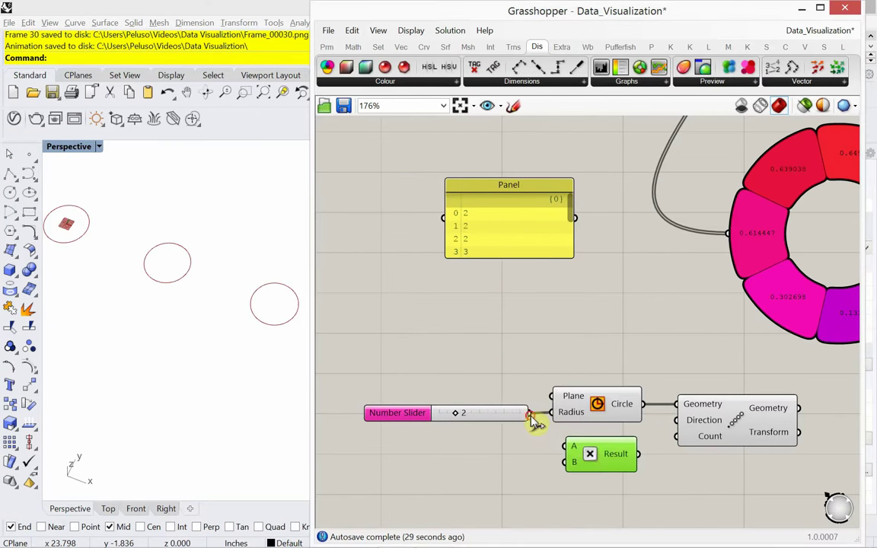
left_click_drag(529, 413, 565, 447)
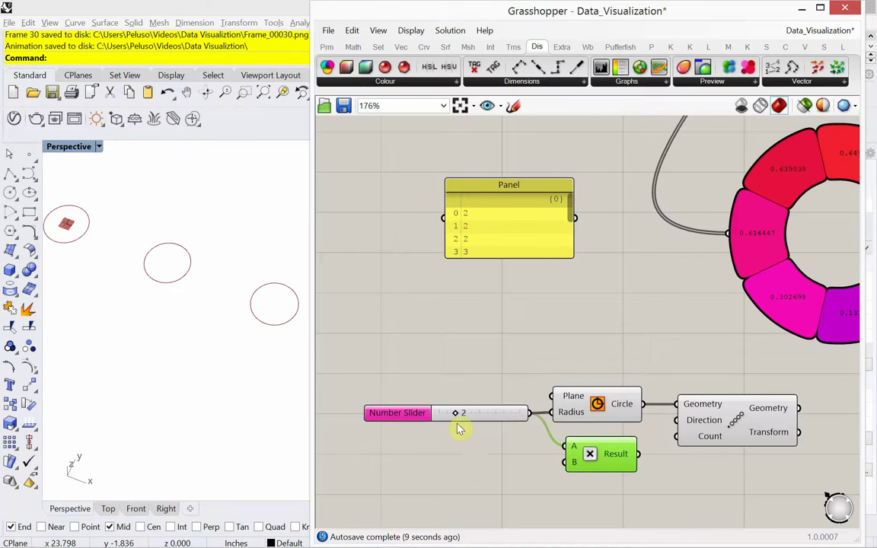
mouse_move(461, 417)
left_mouse_down()
mouse_move(482, 423)
mouse_move(462, 424)
left_mouse_up()
- Add a Panel beside the Multiplication component with the content 2
double_click(468, 459)
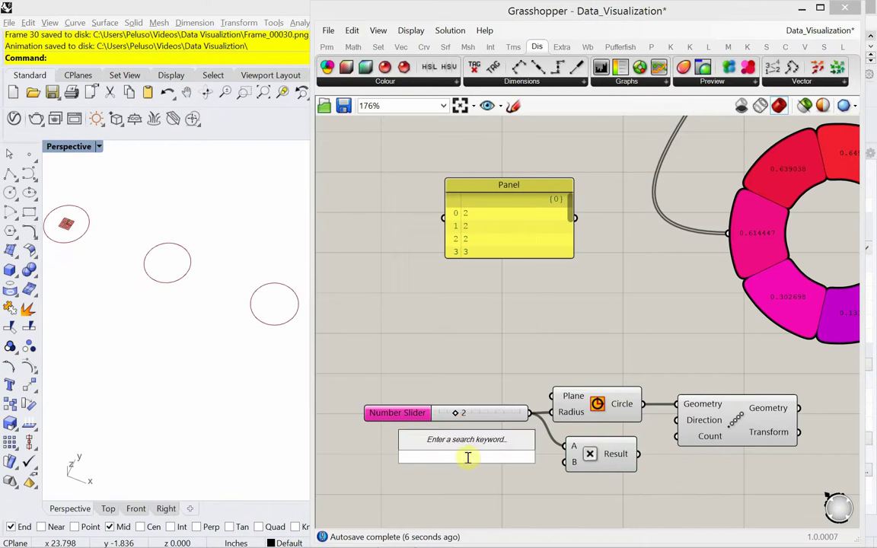
type("pan")
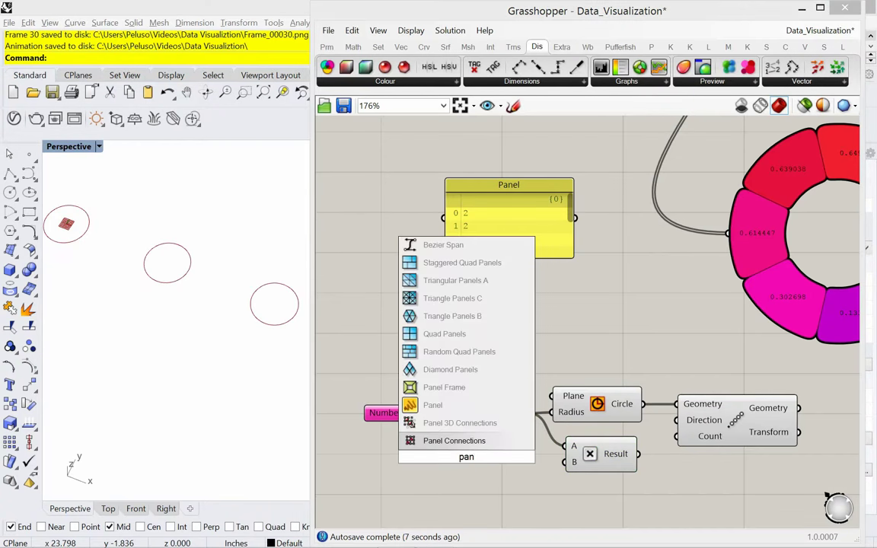
left_click(411, 405)
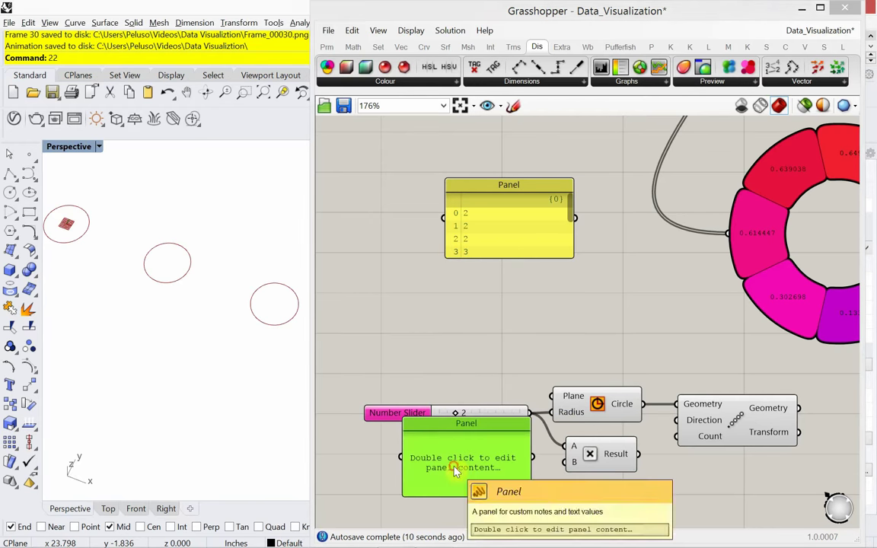
double_click(454, 466)
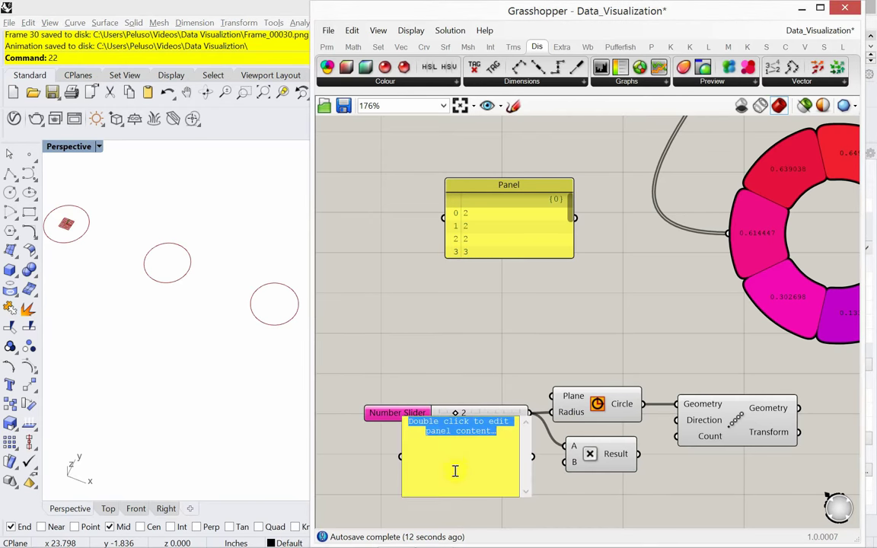
type("2")
left_click(382, 473)
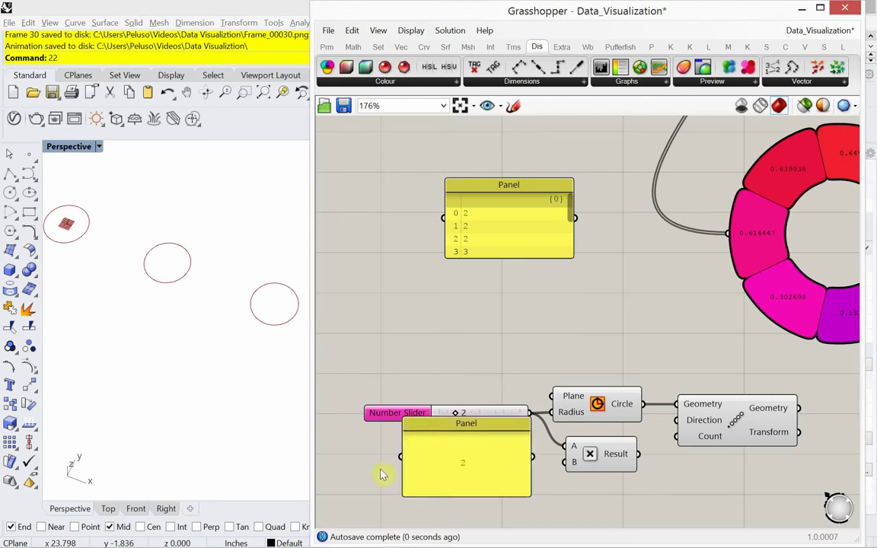
left_click(72, 61)
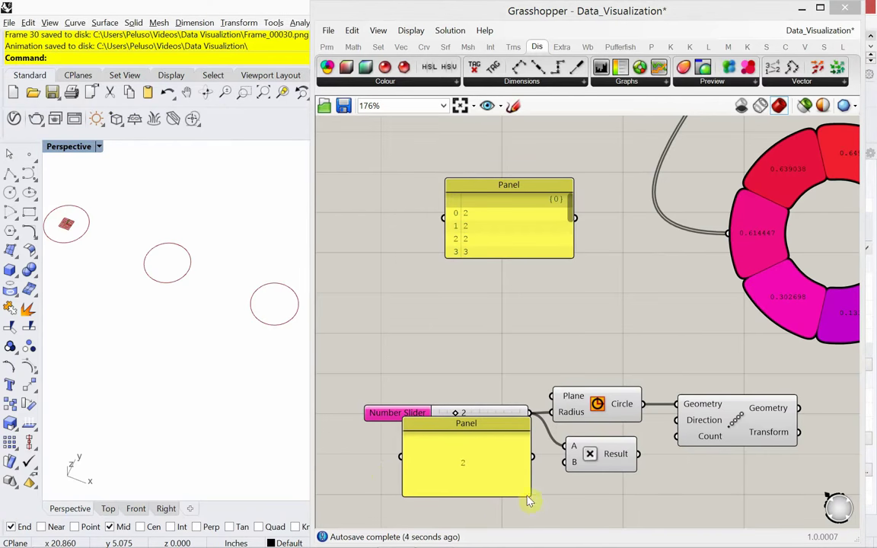
- Shrink the new Panel, connect it to Multiplication's B input, and reposition both below the radius slider and Circle
left_click_drag(527, 495, 459, 444)
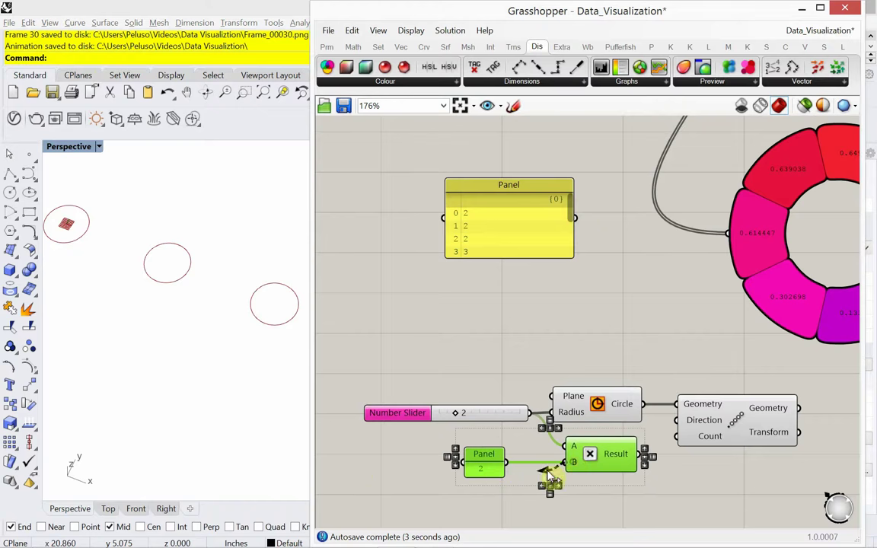
left_click_drag(581, 472, 535, 486)
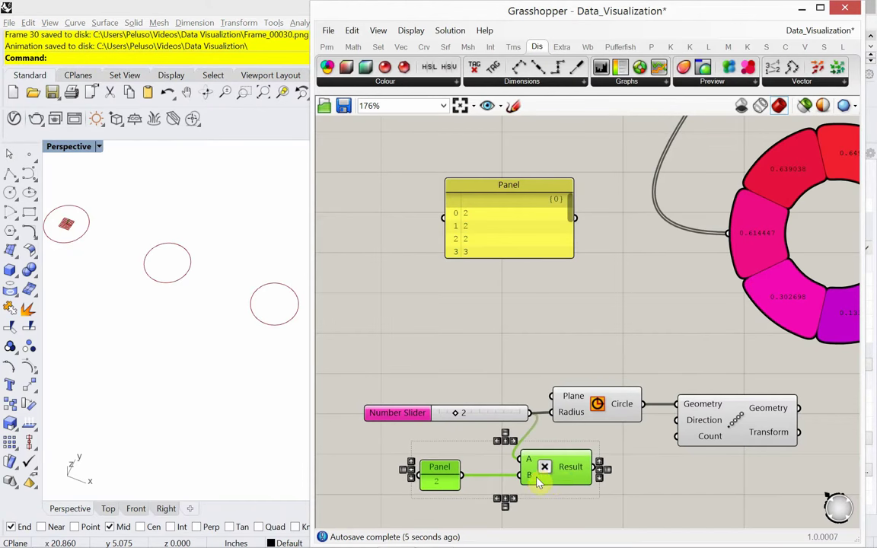
left_click(653, 485)
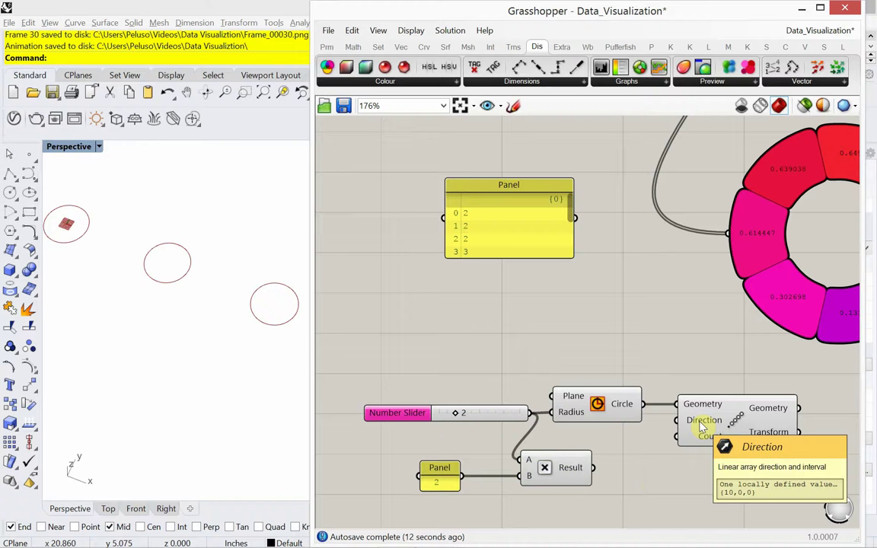
- Add a Unit X component with the Multiplication result as its Factor, and connect its vector to Linear Array's Direction
double_click(631, 495)
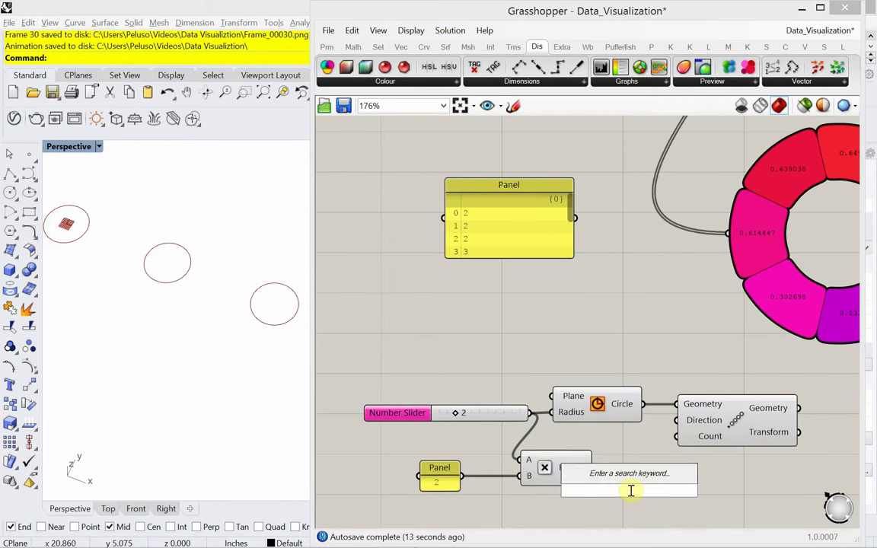
type("unit")
left_click(630, 460)
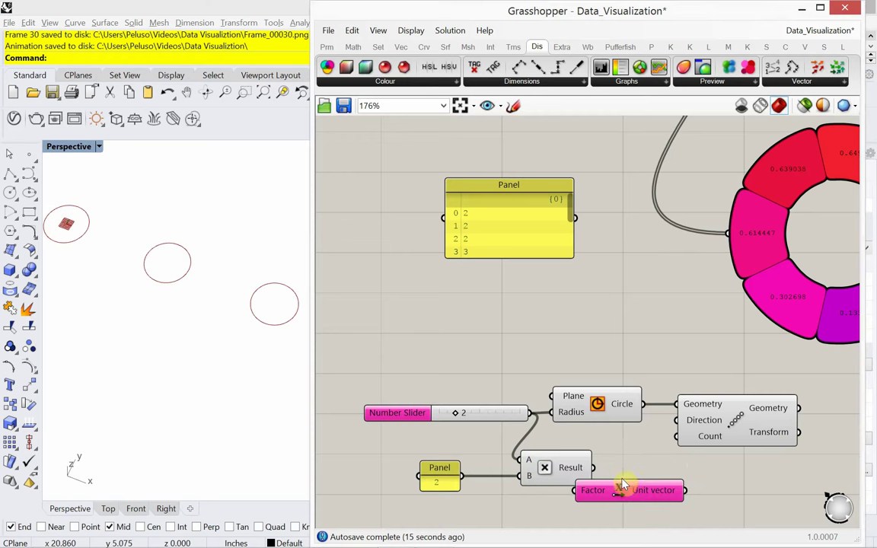
left_click_drag(623, 485, 651, 470)
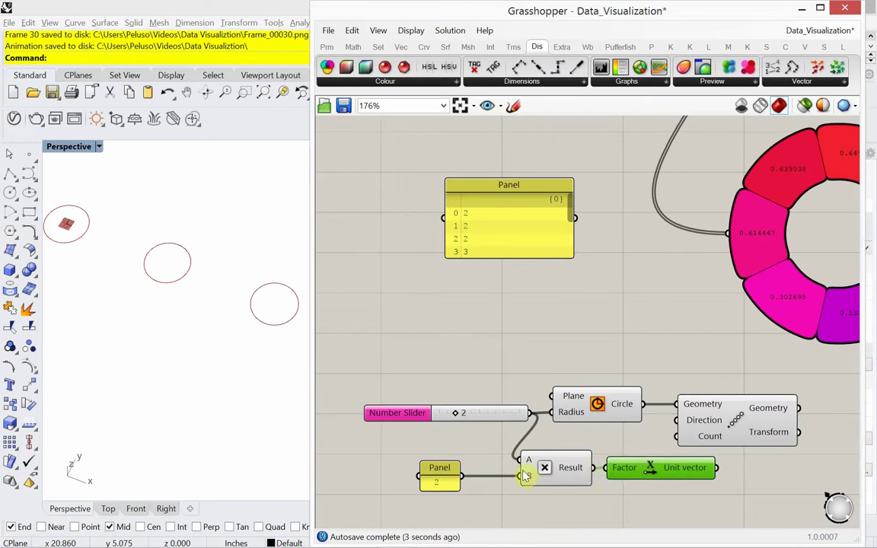
left_click_drag(727, 446, 804, 439)
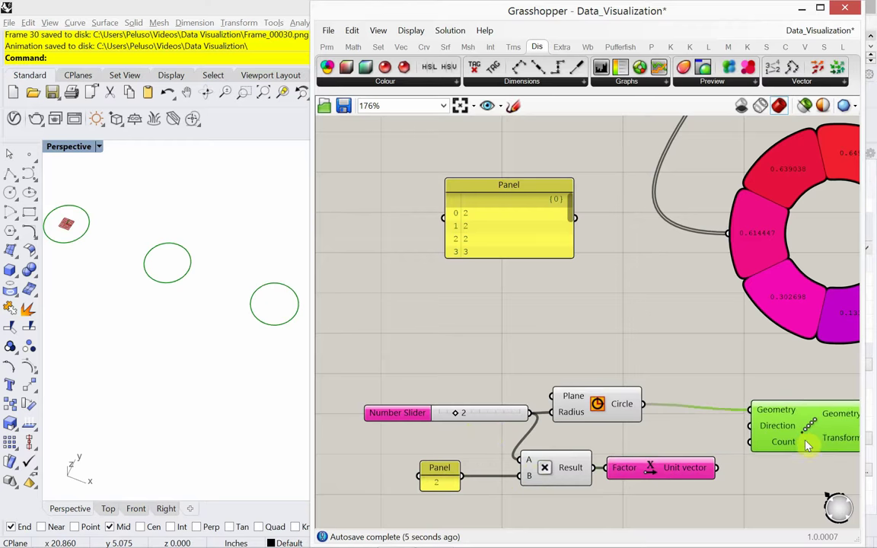
left_click_drag(717, 468, 747, 420)
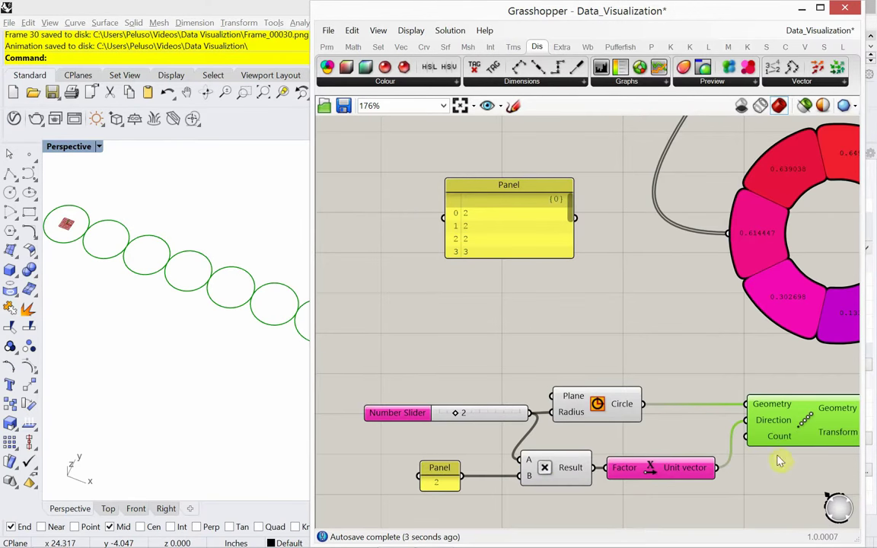
- Move the Random component and its two sliders down between the typed Panel and the Circle components
right_click_drag(591, 309, 501, 342)
scroll(567, 335, "down", 3)
left_click_drag(541, 188, 518, 440)
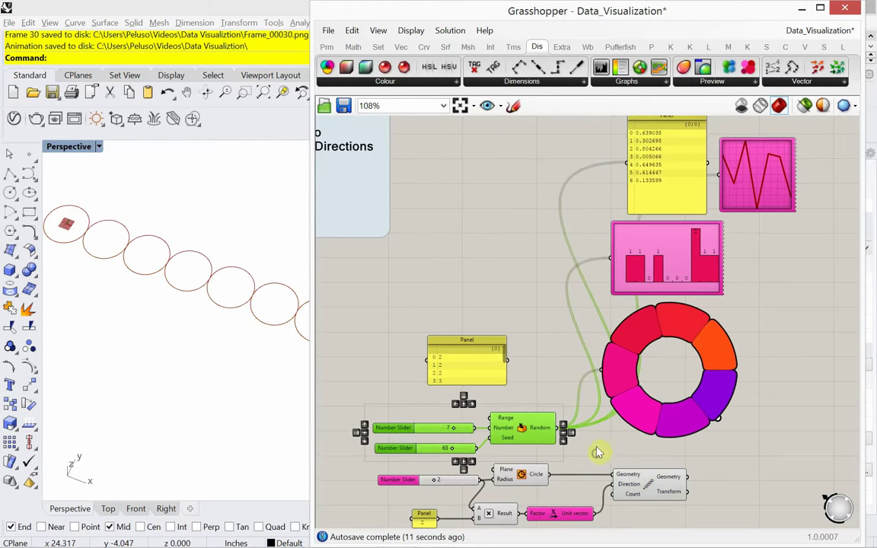
scroll(586, 368, "up", 3)
left_click(595, 370)
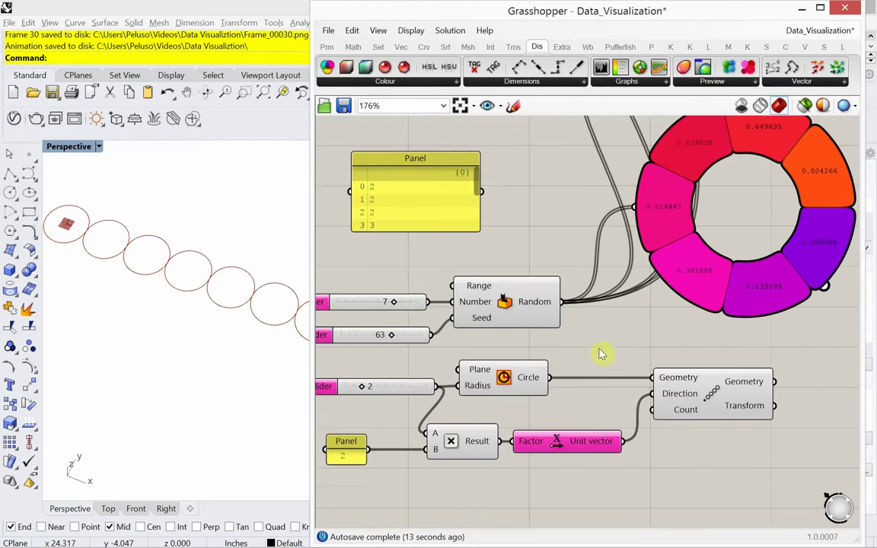
- Move the random values Panel, Quick Graph, Bar Graph and Pie Chart together up and to the right, clear of the definition
scroll(533, 352, "down", 3)
scroll(531, 356, "down", 3)
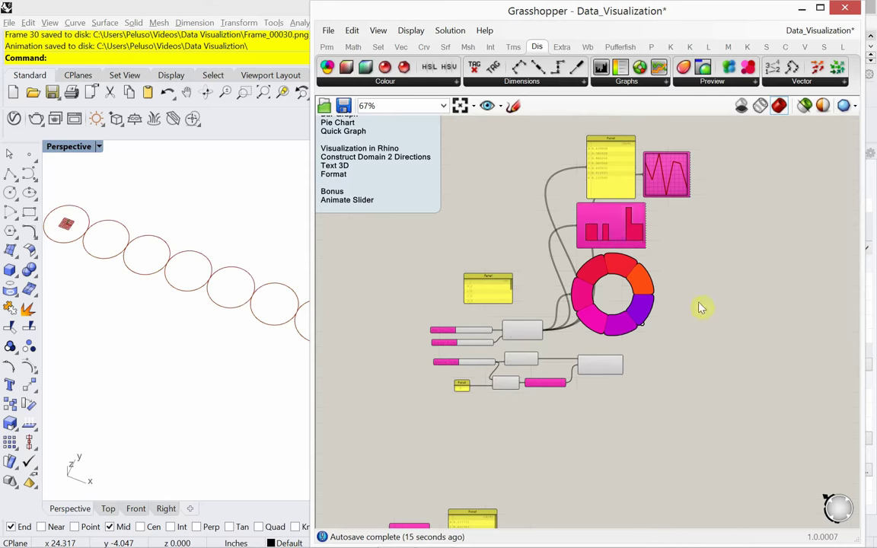
left_click_drag(699, 305, 565, 128)
right_click_drag(683, 258, 682, 352)
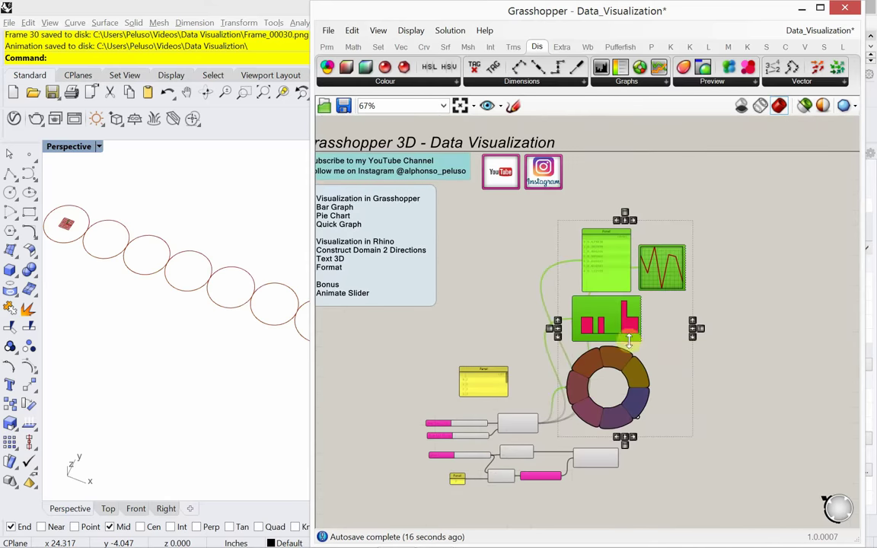
left_click_drag(618, 326, 645, 259)
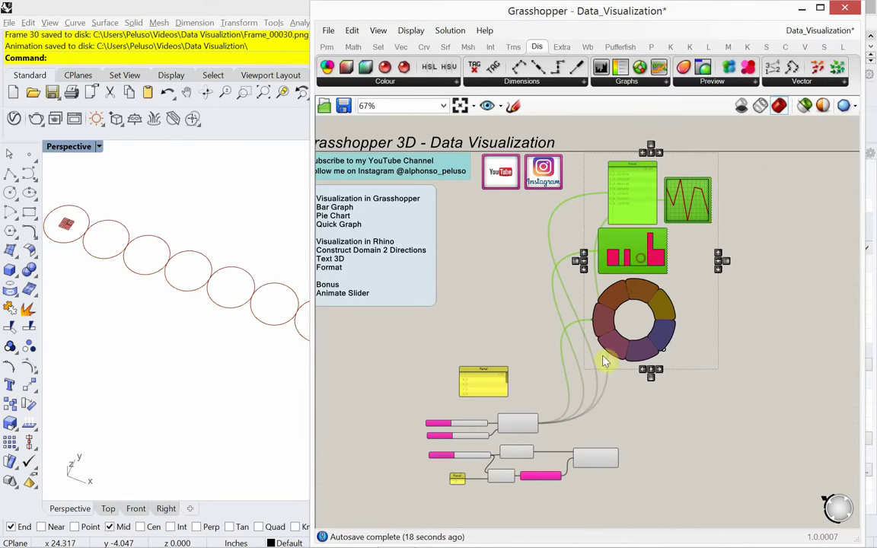
- Connect the slider driving Random's Number input to the Linear Array's Count input as well
right_click_drag(576, 382, 565, 334)
scroll(510, 423, "up", 5)
right_click_drag(509, 426, 573, 392)
left_click(572, 458)
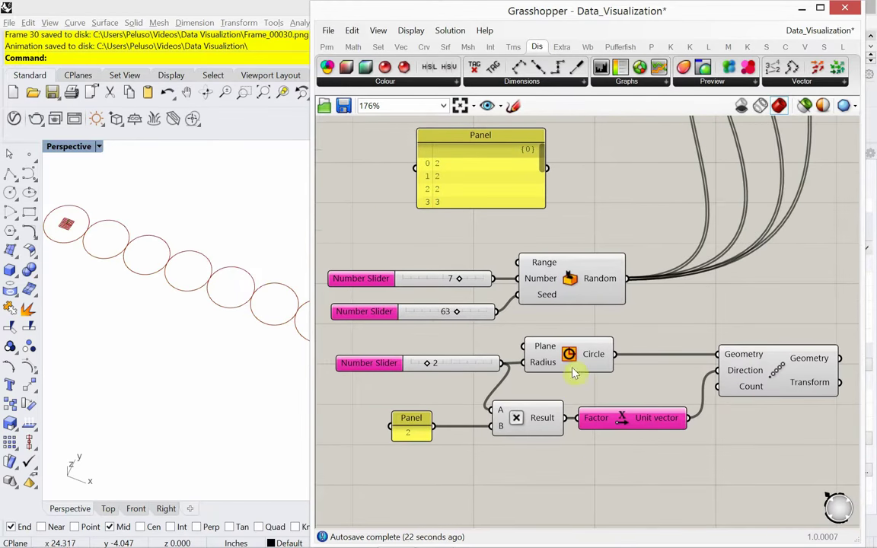
left_click_drag(490, 280, 712, 389)
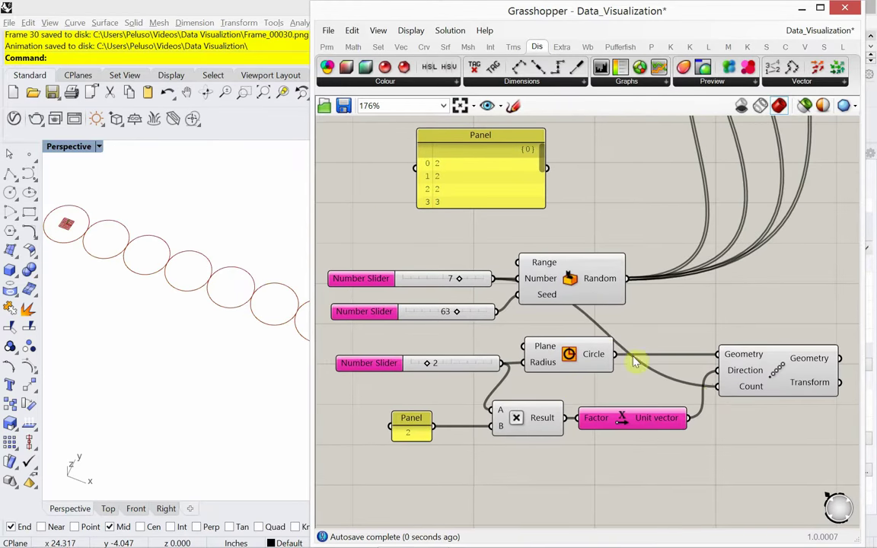
- Move the Random and Linear Array components farther right to space out the wiring, and widen the Grasshopper window over the Rhino viewport
left_click_drag(605, 292, 683, 291)
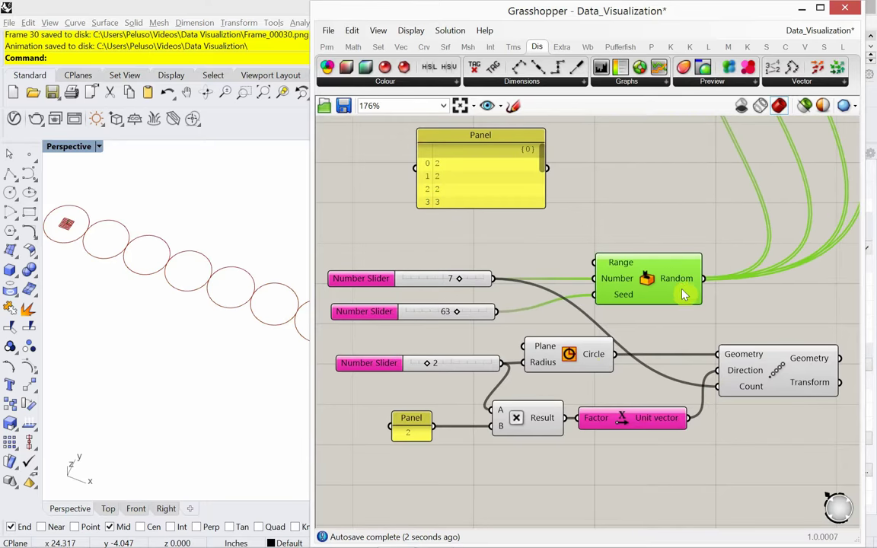
left_click_drag(746, 370, 760, 370)
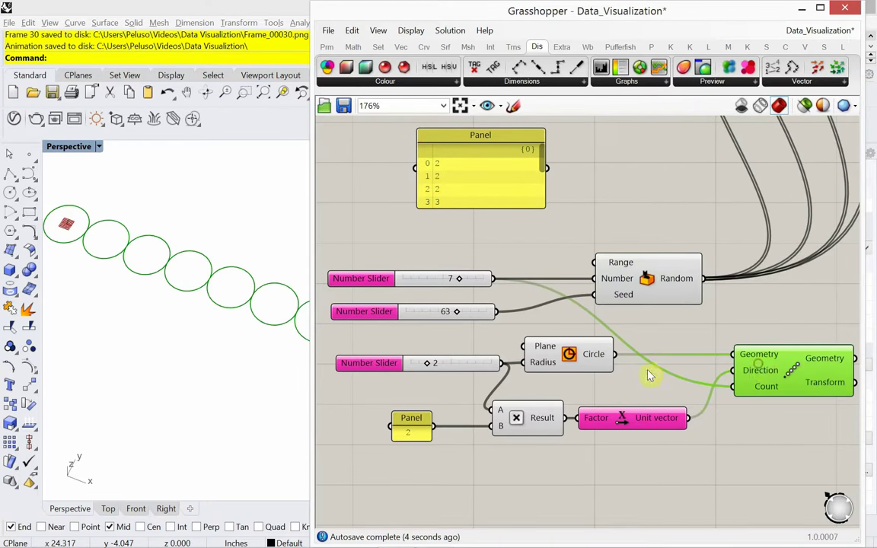
right_click_drag(645, 371, 618, 364)
scroll(155, 345, "down", 4)
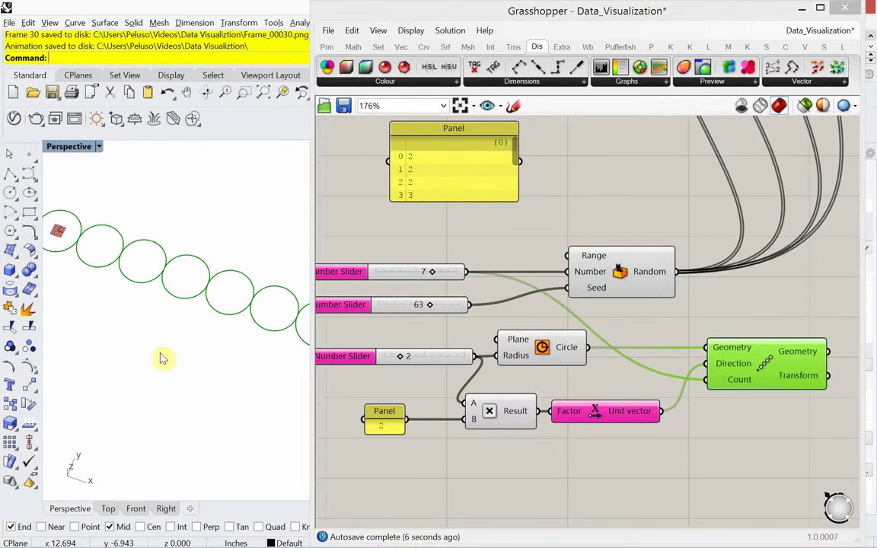
scroll(160, 332, "up", 2)
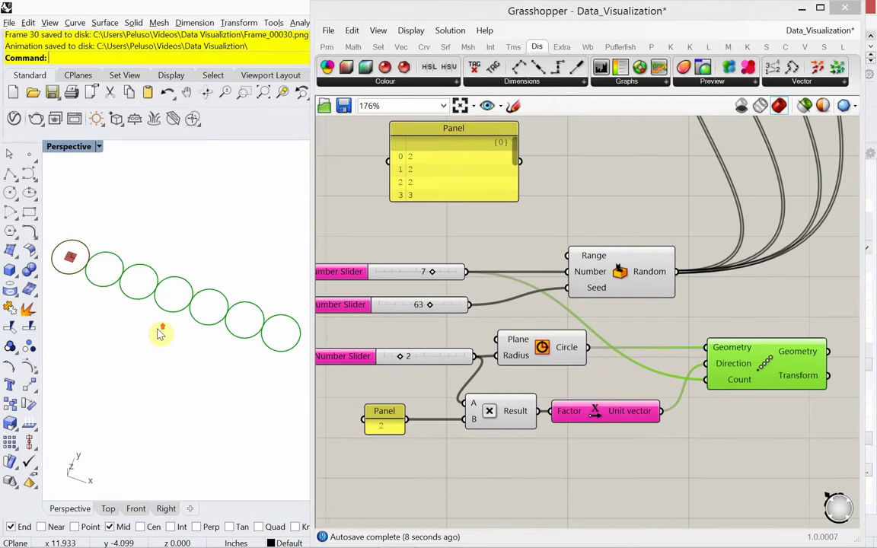
mouse_move(515, 402)
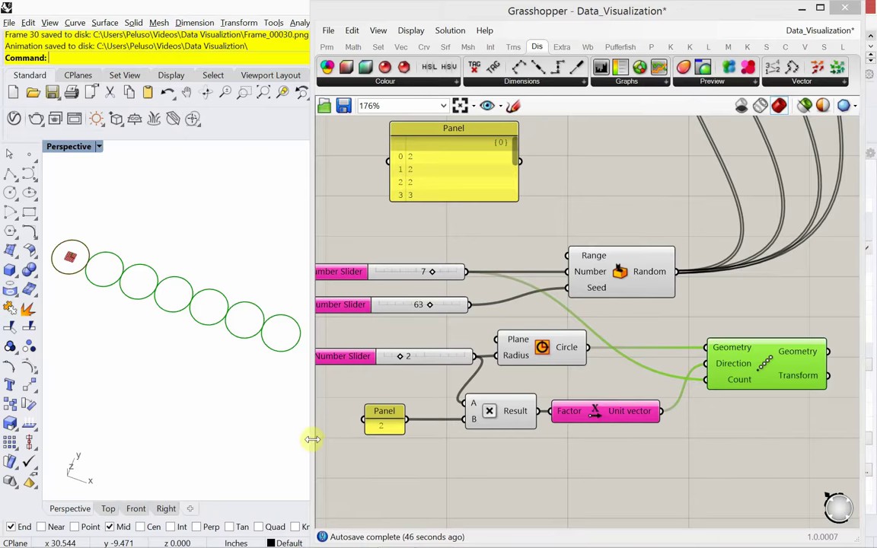
left_click_drag(313, 438, 266, 440)
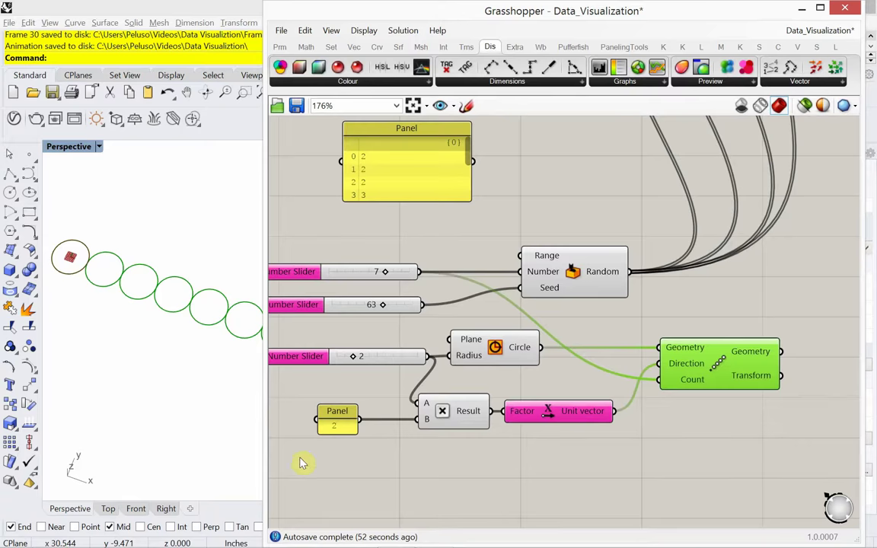
right_click_drag(529, 503, 490, 503)
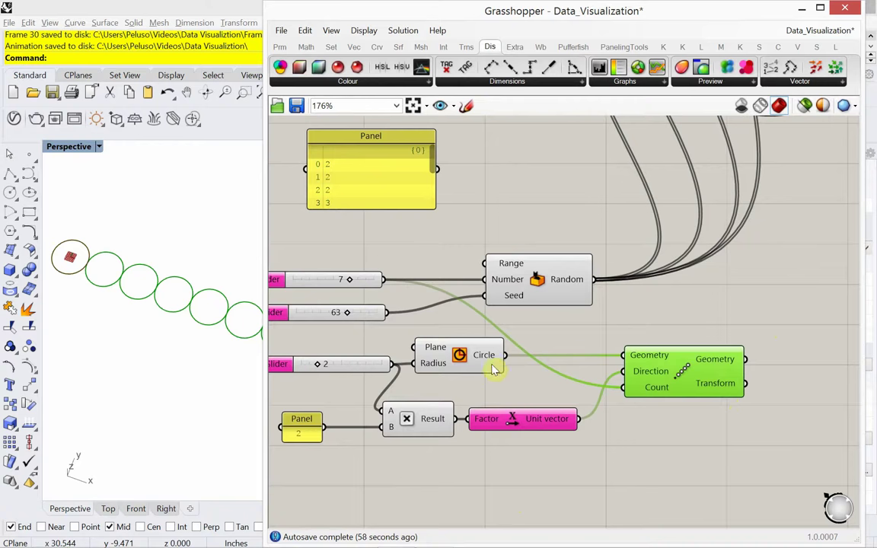
- Add an Extrude Point component to the right of Linear Array and connect Linear Array's Geometry output to its Base
mouse_move(492, 362)
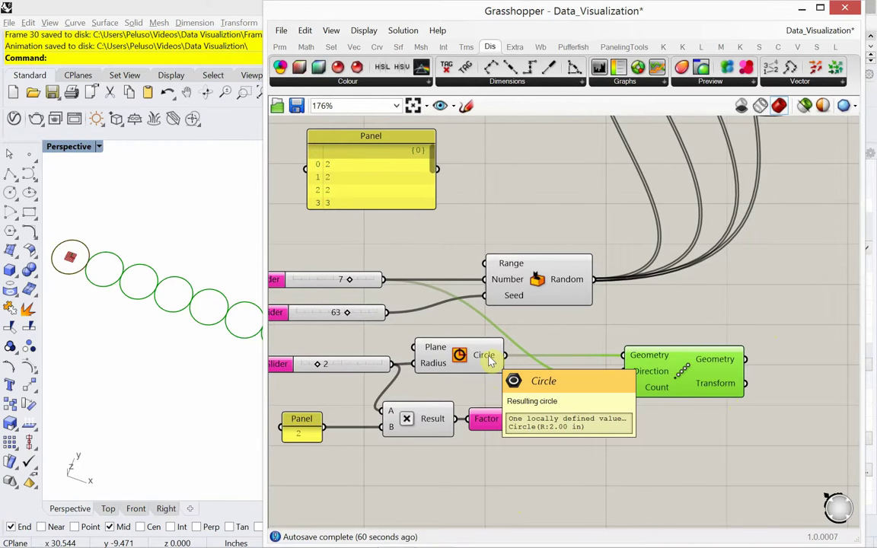
double_click(752, 328)
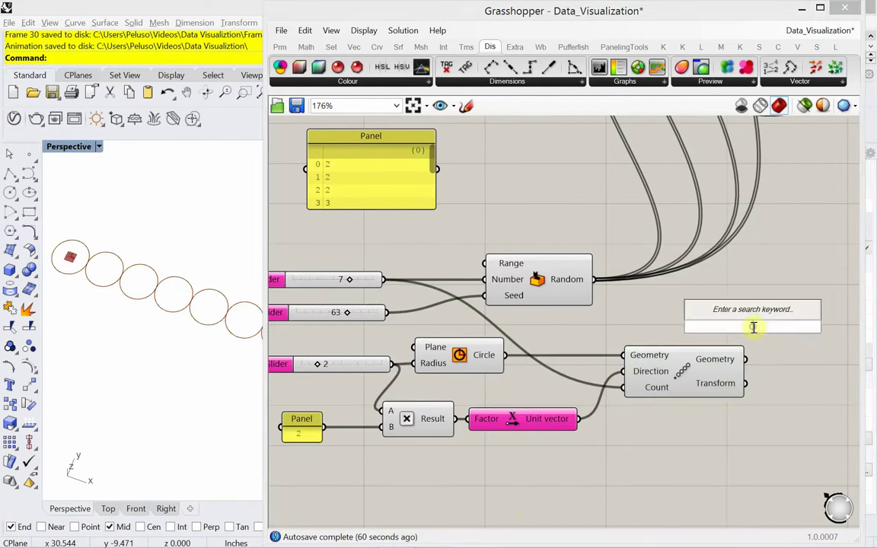
type("extru")
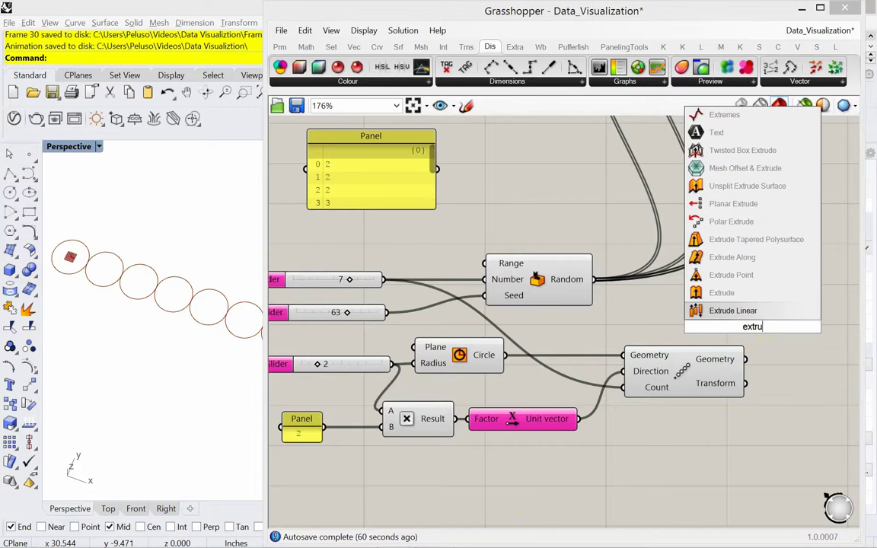
left_click(745, 275)
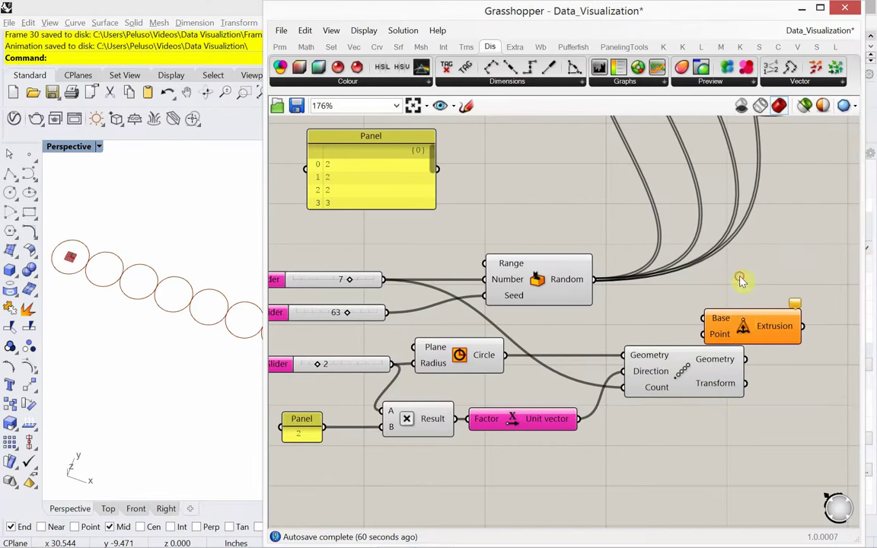
right_click_drag(699, 323, 621, 314)
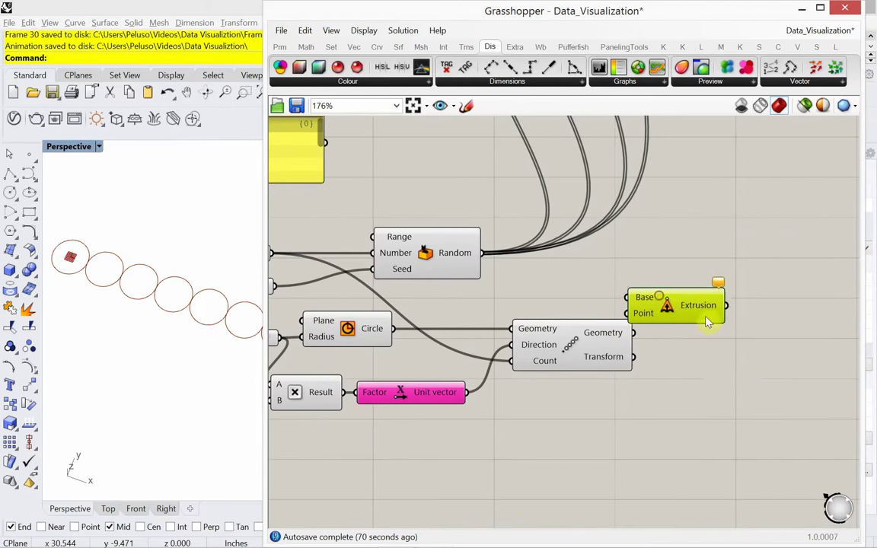
left_click_drag(661, 302, 748, 339)
left_click_drag(635, 332, 784, 343)
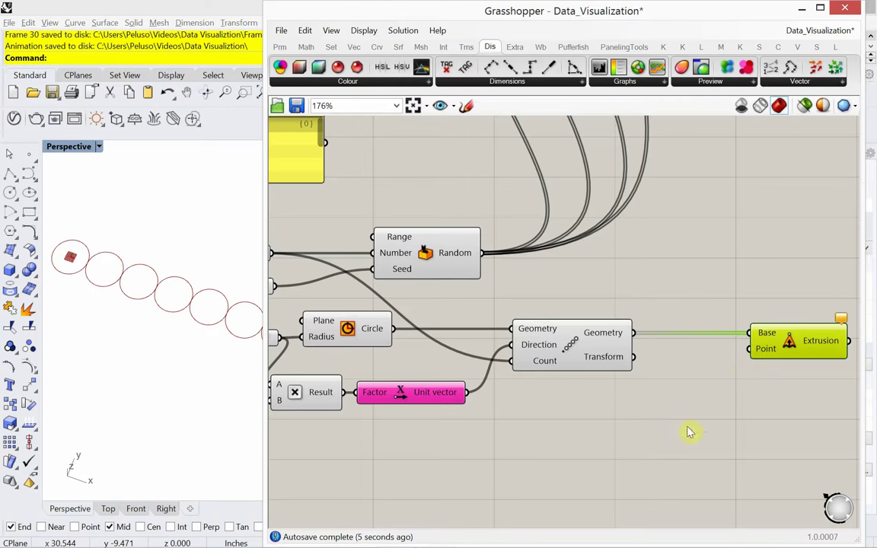
- Add an Area component fed by Linear Array's Geometry, and connect its Centroid to Extrude Point's Point input
double_click(635, 450)
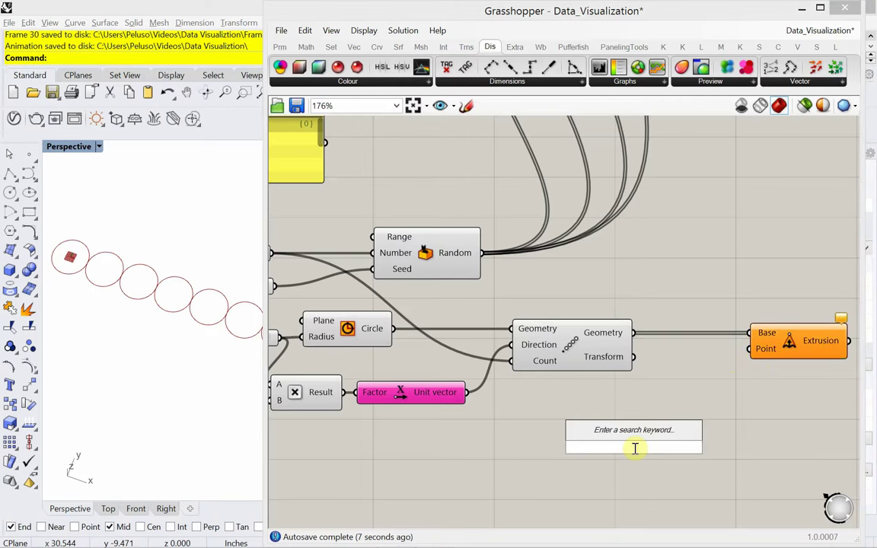
type("area")
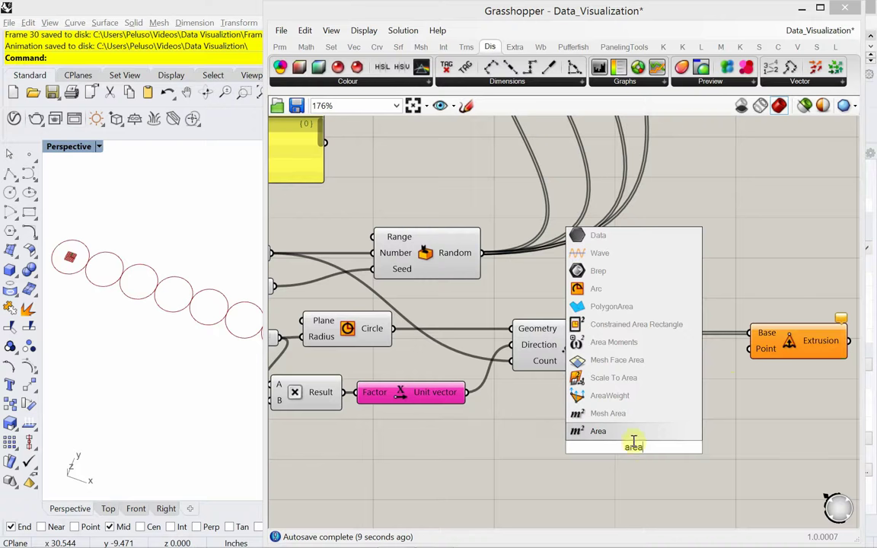
key("Return")
left_click_drag(633, 449, 694, 420)
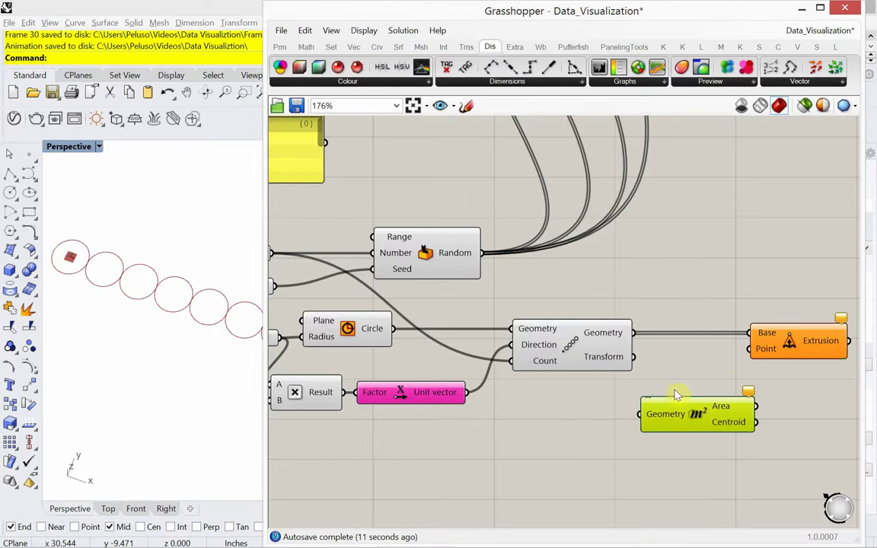
left_click_drag(635, 335, 645, 415)
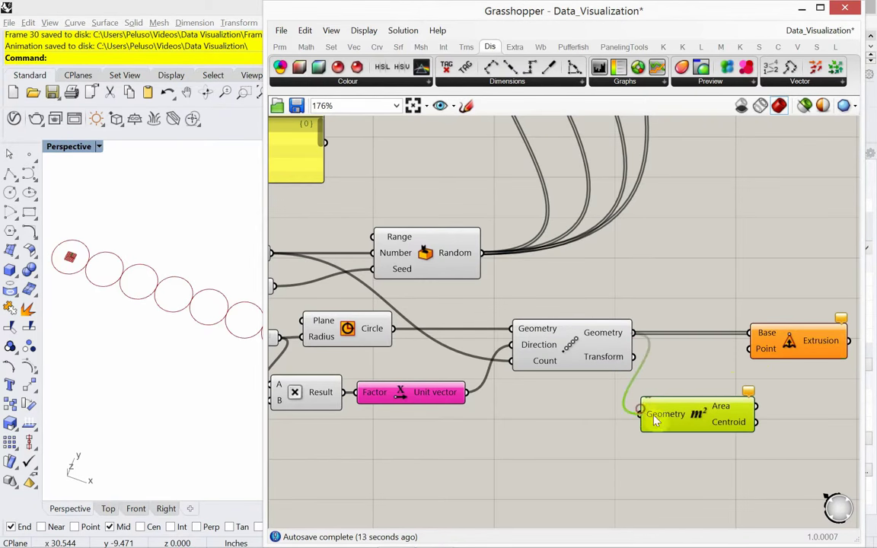
left_click_drag(756, 422, 748, 352)
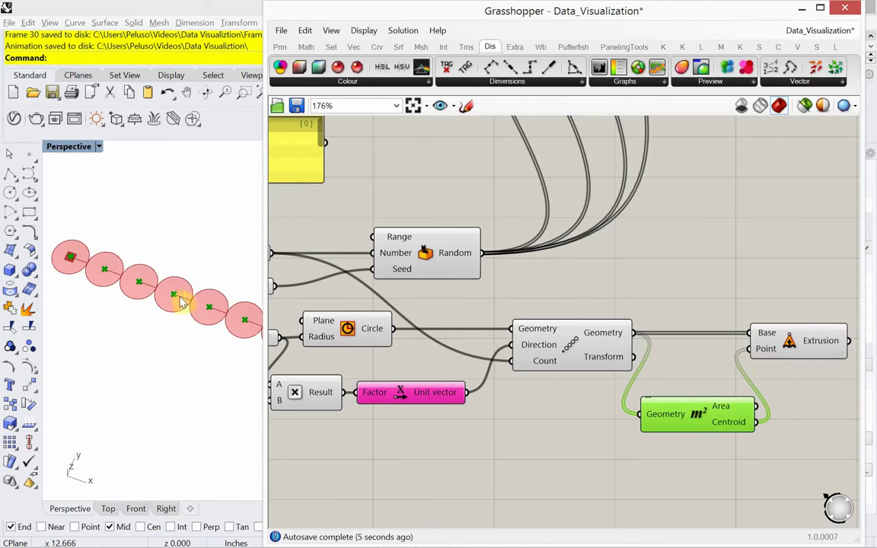
- Try a Boundary Surfaces component on Linear Array's Geometry to compare its output with the point extrusion, and delete it
right_click_drag(803, 414, 638, 381)
mouse_move(658, 323)
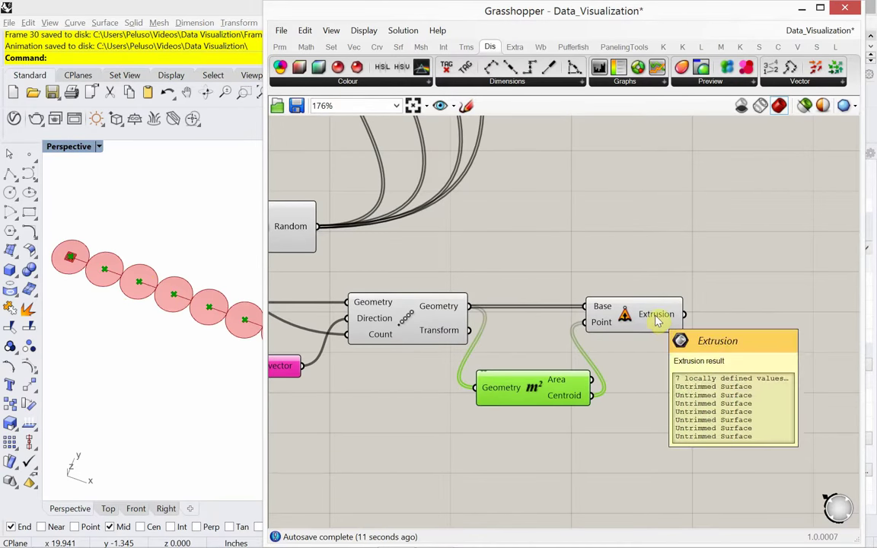
double_click(612, 260)
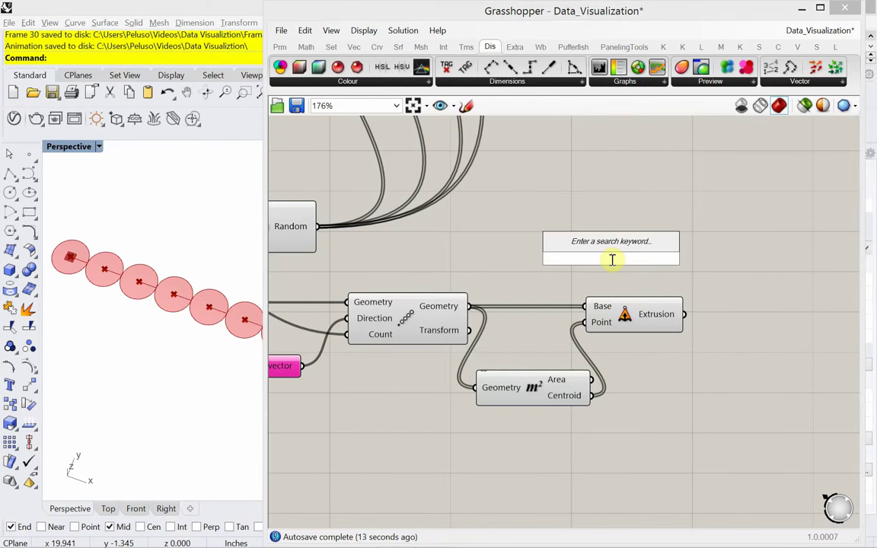
type("bou")
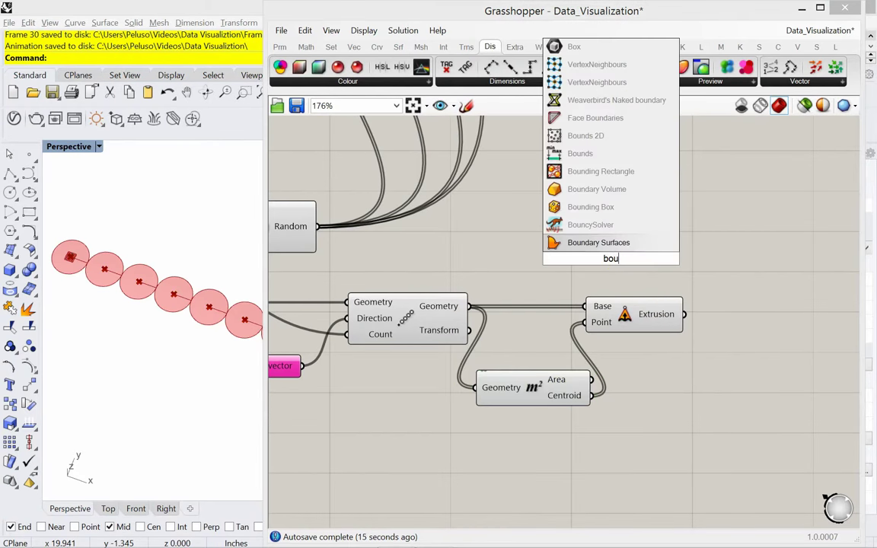
left_click(594, 242)
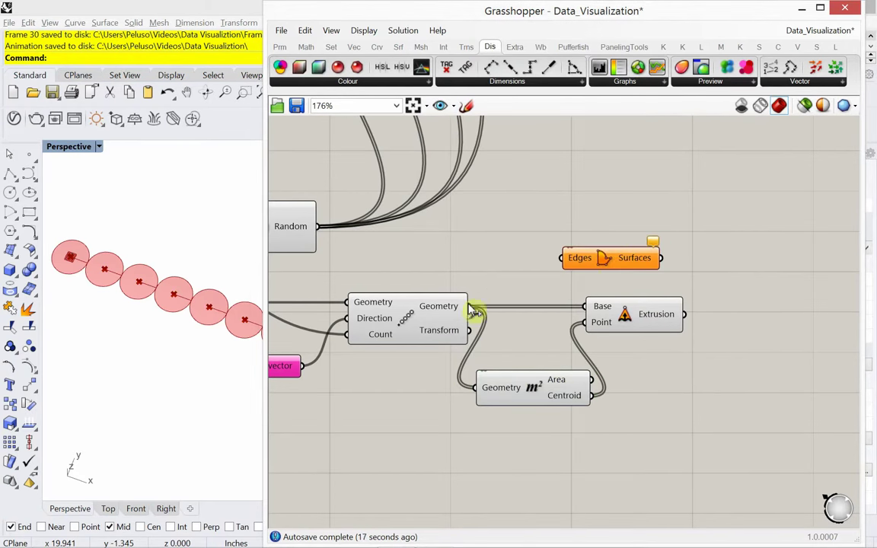
left_click_drag(474, 311, 563, 258)
mouse_move(640, 268)
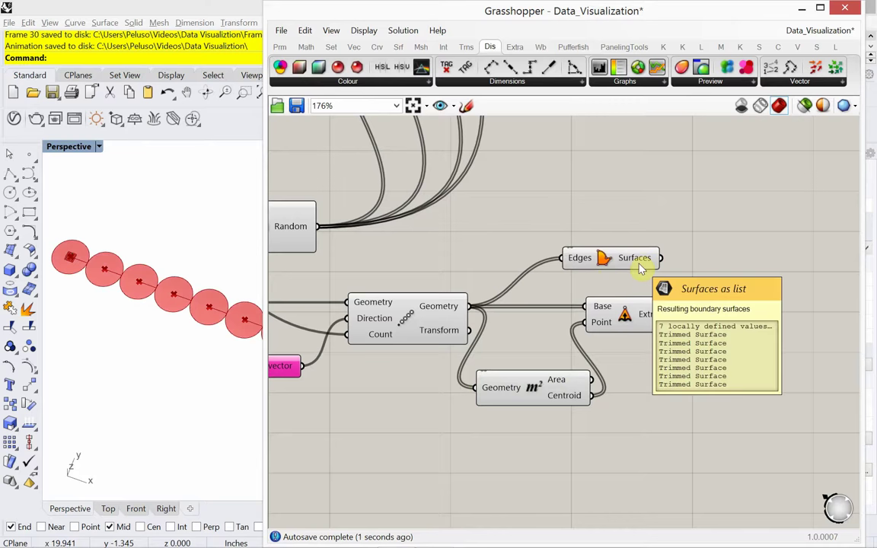
left_click_drag(639, 268, 654, 279)
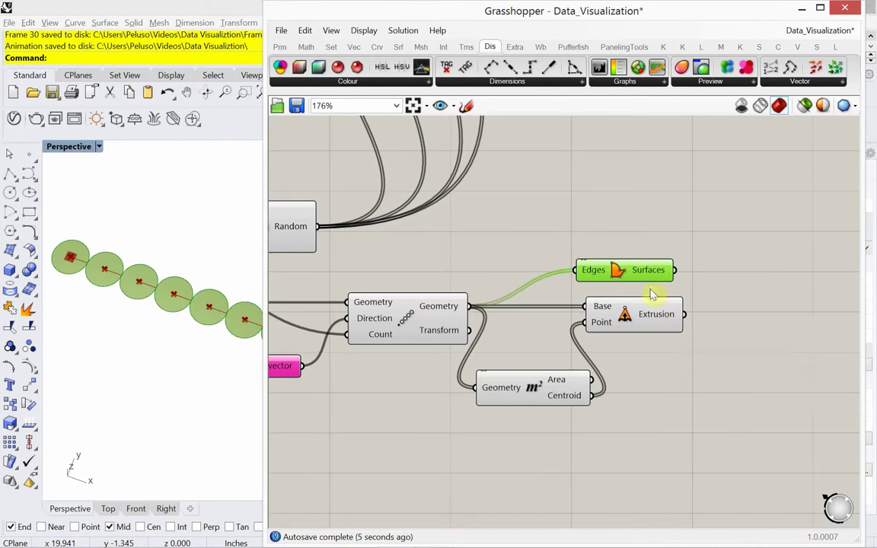
mouse_move(656, 317)
key("Delete")
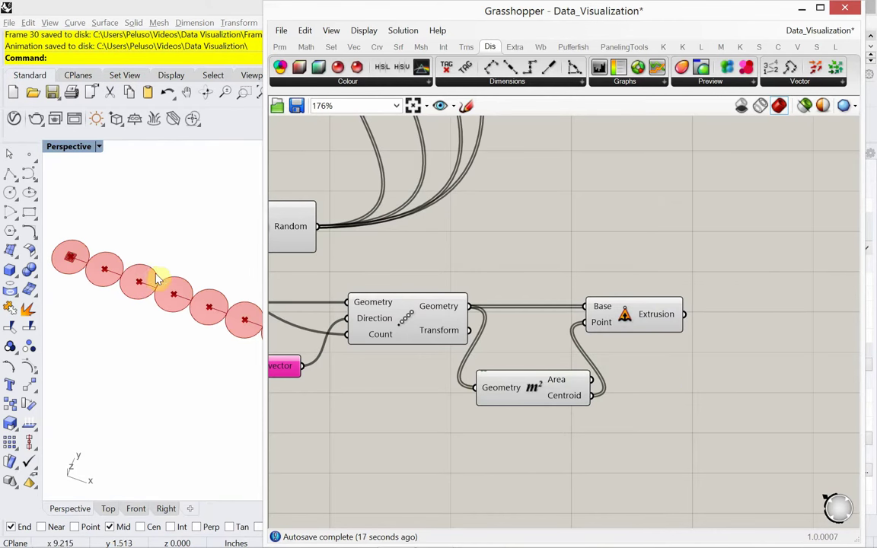
- Add the Construct Domain² component with Domain U and Domain V inputs to the right of Extrude Point
right_click_drag(644, 381, 653, 384)
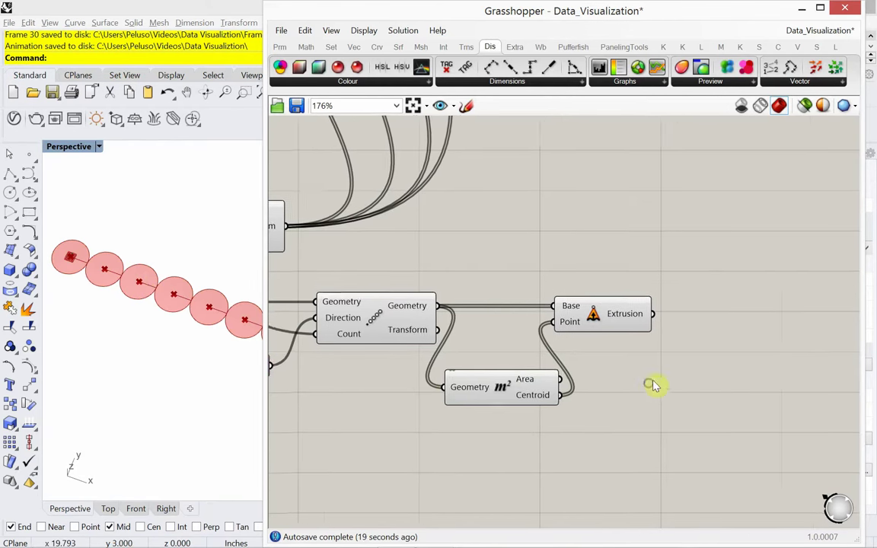
double_click(714, 345)
type("constru")
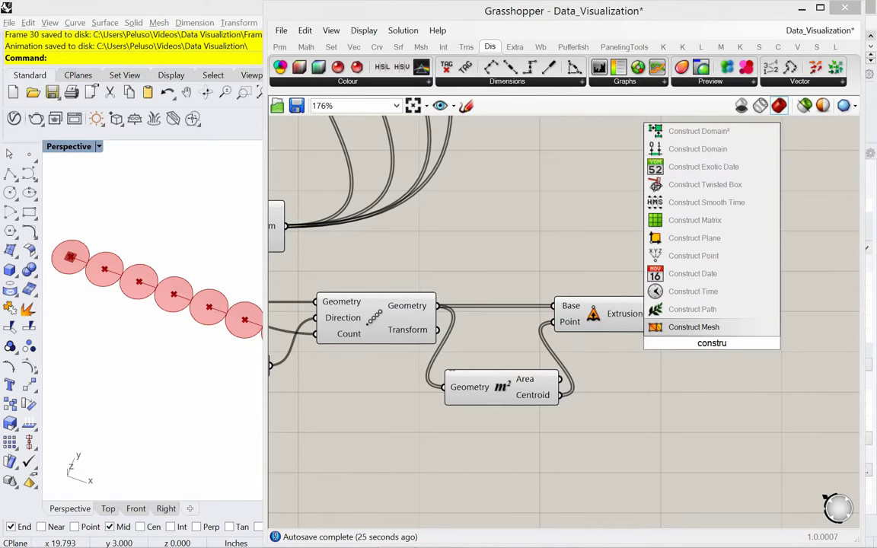
left_click(731, 135)
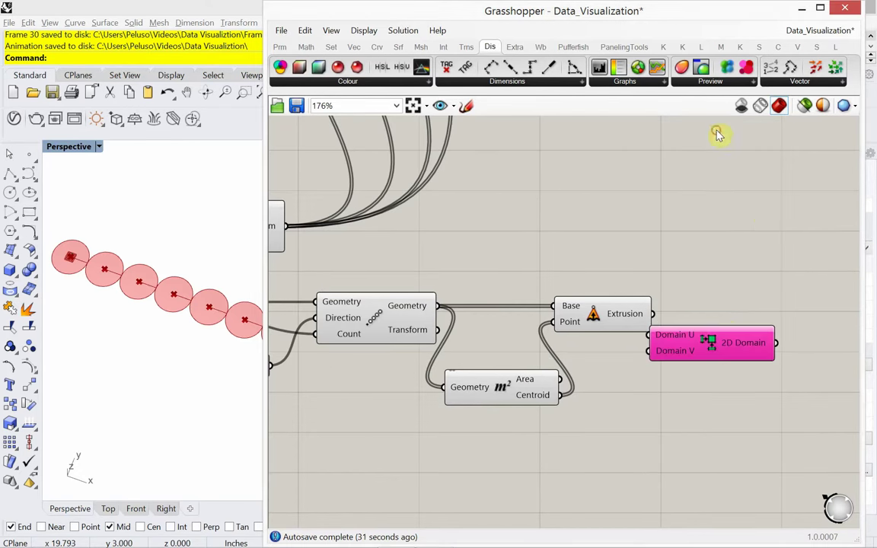
left_click_drag(720, 344, 744, 338)
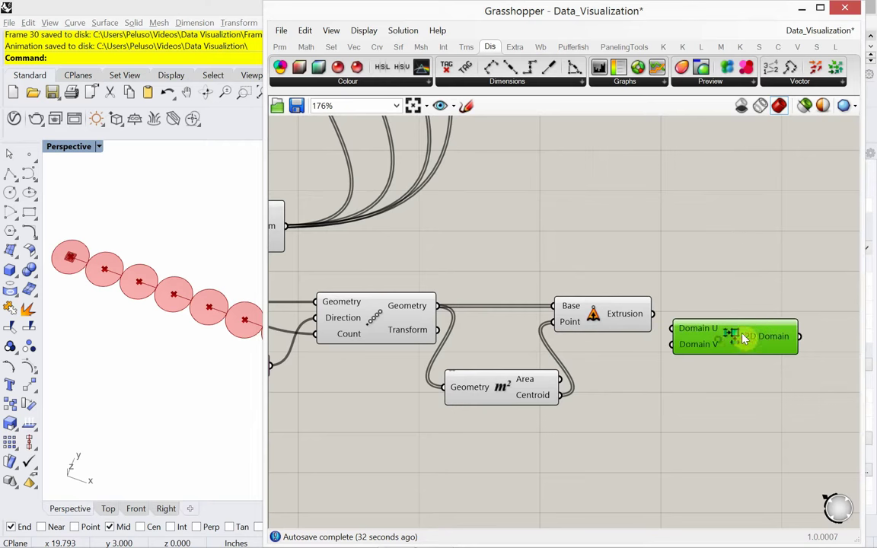
- Add the Construct Domain² component with U and V min/max inputs beside Extrude Point, and delete the Domain U/V version
double_click(705, 401)
type("con")
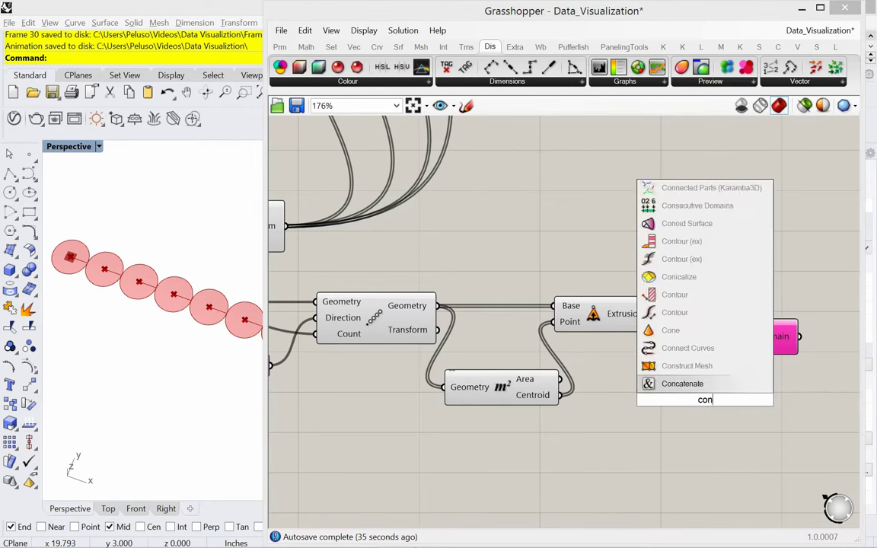
type("struct")
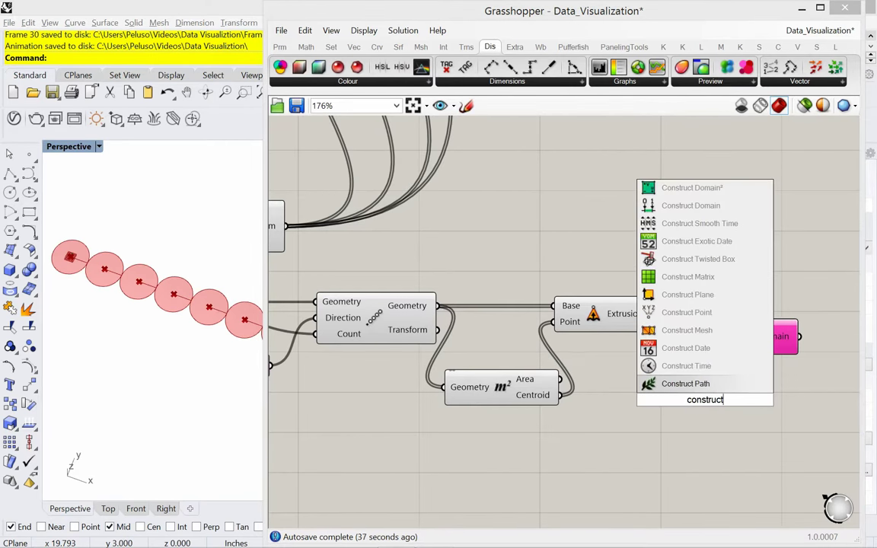
type(" domain")
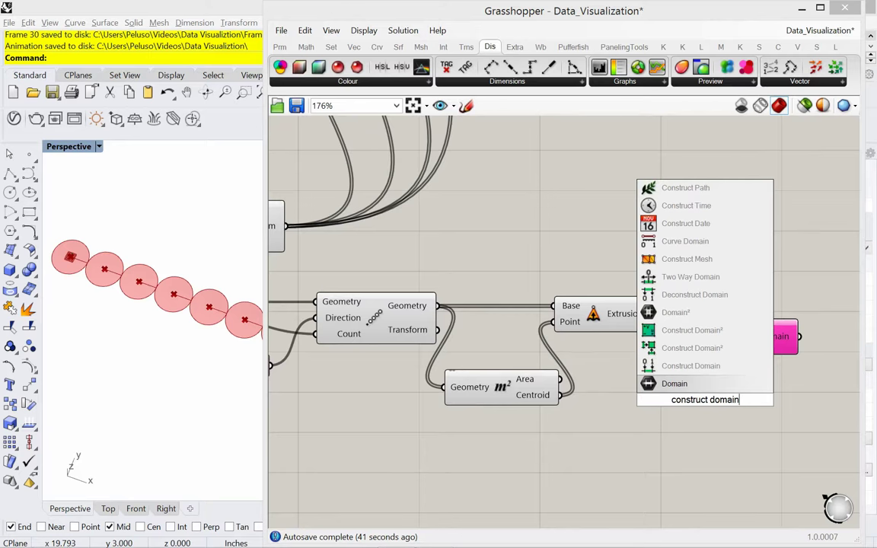
left_click(699, 332)
left_click(706, 352)
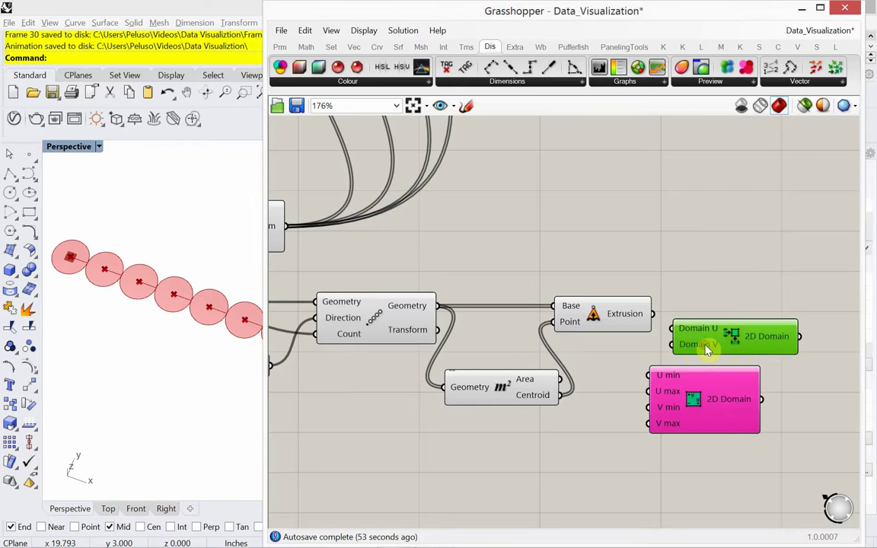
key("Delete")
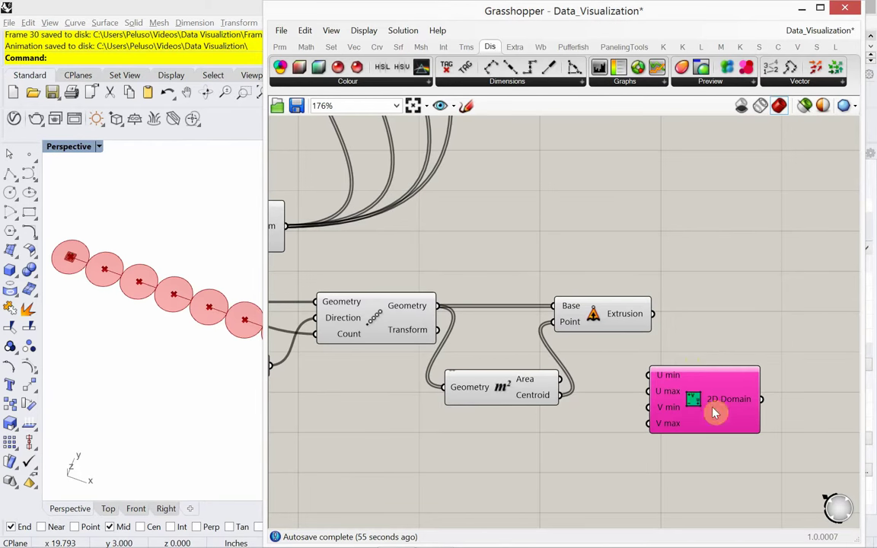
left_click_drag(714, 408, 743, 379)
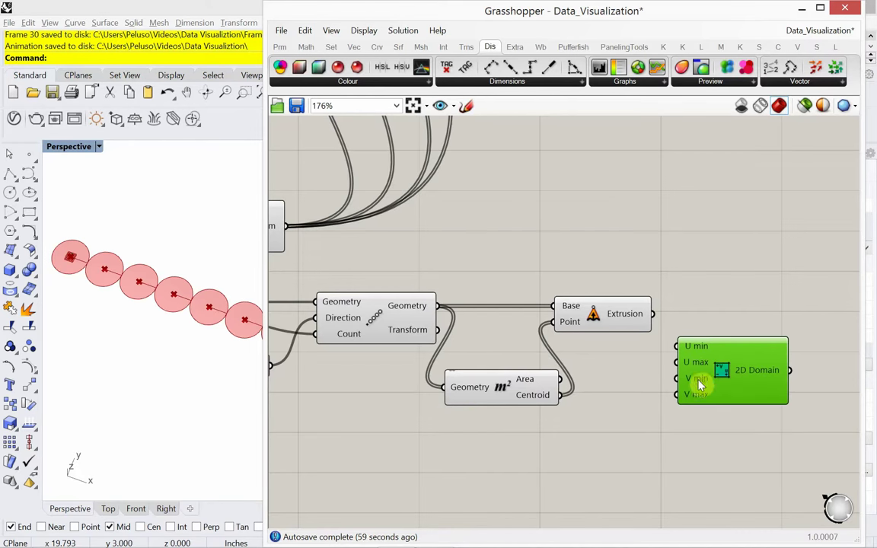
- Add an Isotrim component to the right of Extrude Point, with the Construct Domain² component placed below and between them
left_click_drag(700, 386, 675, 416)
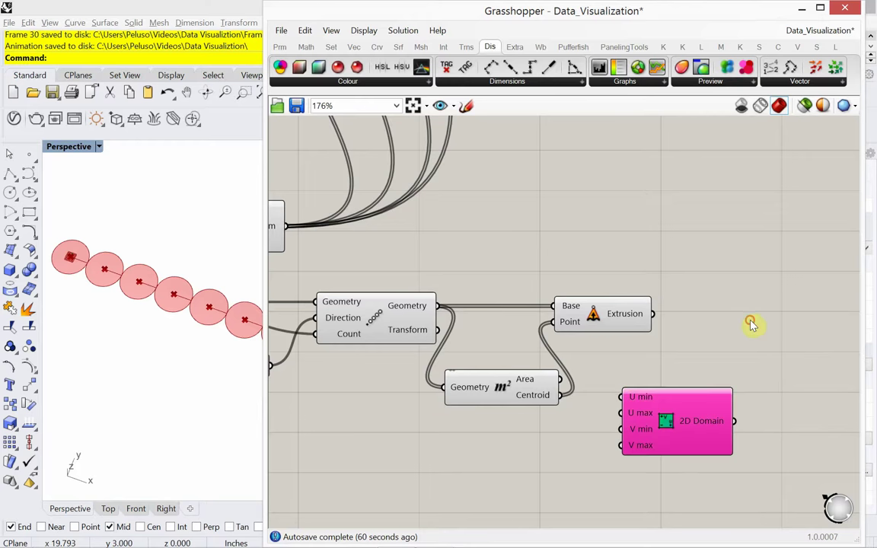
double_click(750, 321)
type("i")
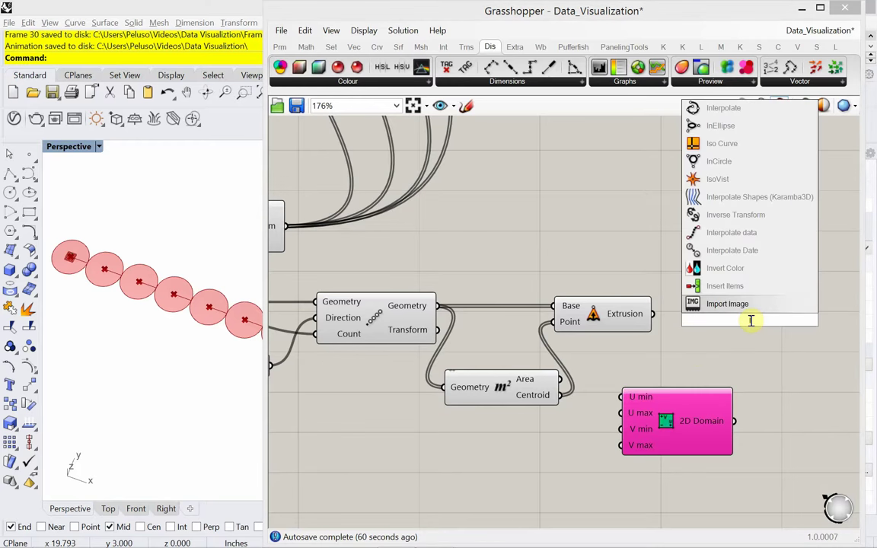
type("so")
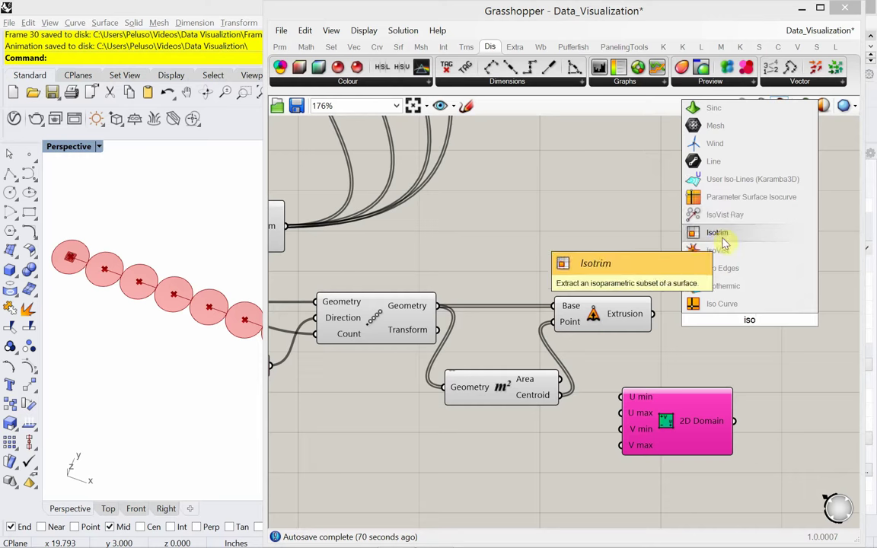
left_click(697, 233)
left_click_drag(754, 305, 796, 314)
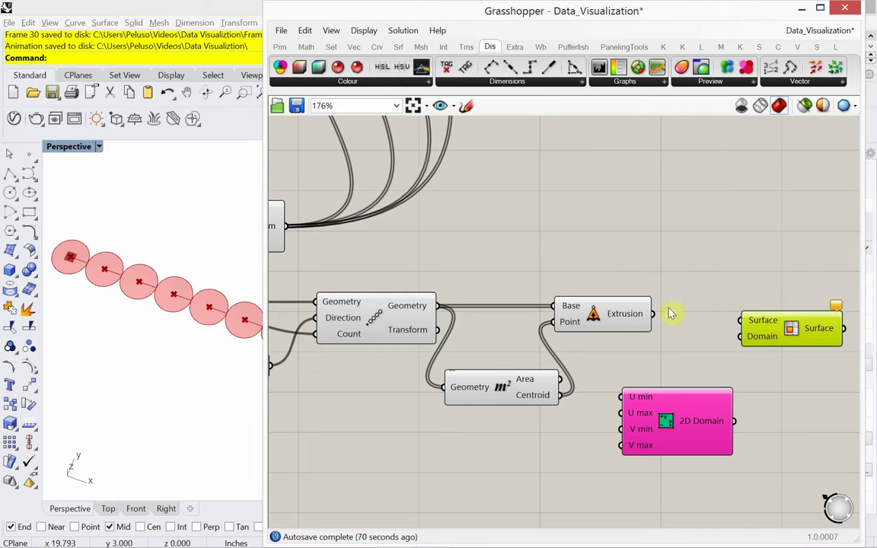
- Connect Extrude Point's Extrusion to Isotrim's Surface input and Construct Domain²'s 2D Domain to its Domain input, and inspect the trimmed pieces in Rhino
left_click_drag(654, 318, 789, 328)
left_click_drag(734, 421, 754, 330)
right_click_drag(752, 371, 707, 335)
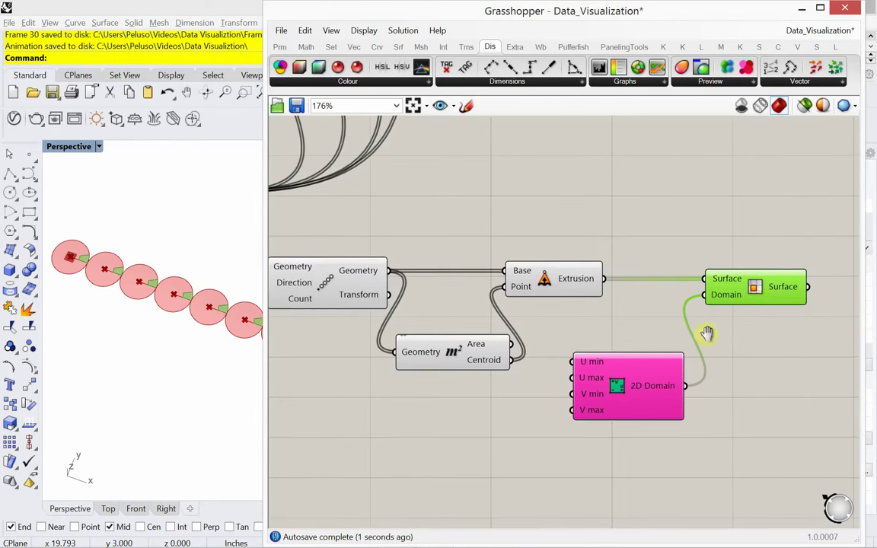
left_click(160, 317)
scroll(159, 317, "up", 5)
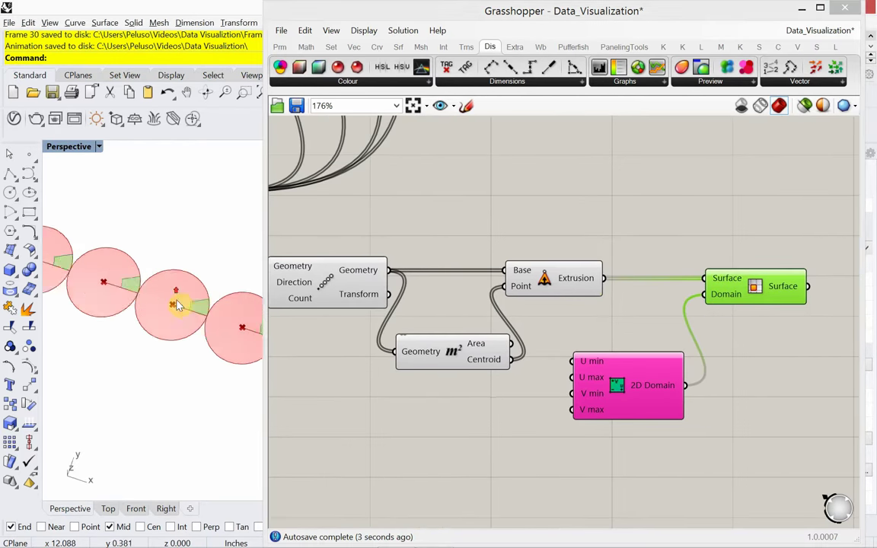
scroll(159, 317, "down", 1)
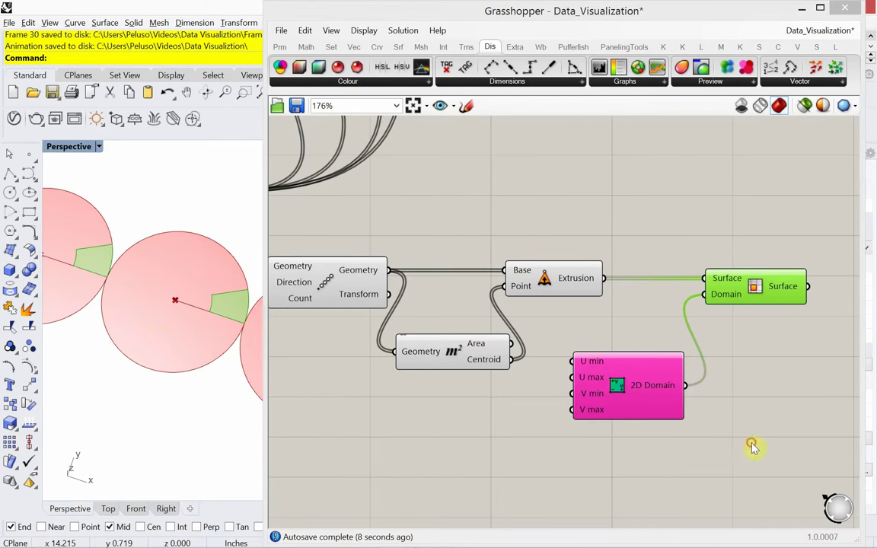
- Space Construct Domain² and Isotrim farther right of Extrude Point, and reparameterize Isotrim's Surface input
left_click_drag(752, 448, 655, 284)
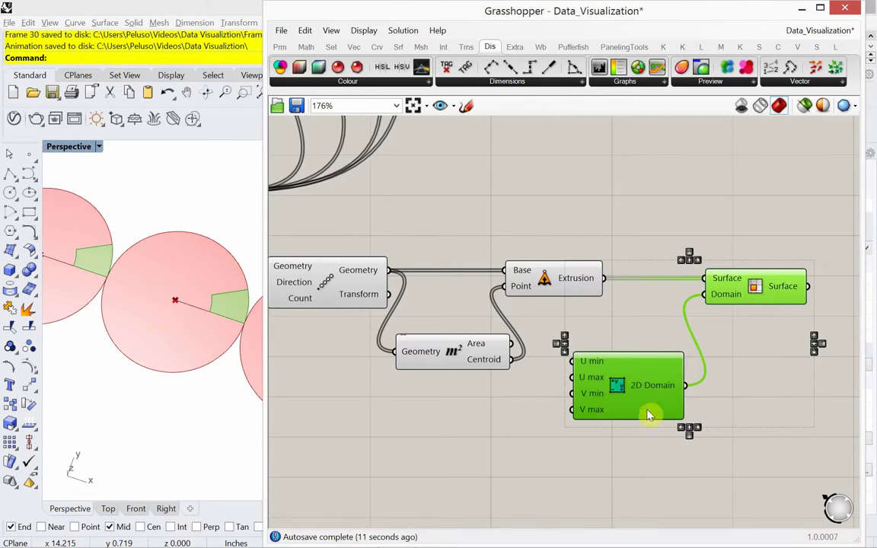
left_click_drag(649, 415, 700, 423)
right_click_drag(701, 423, 573, 399)
left_click_drag(609, 385, 665, 408)
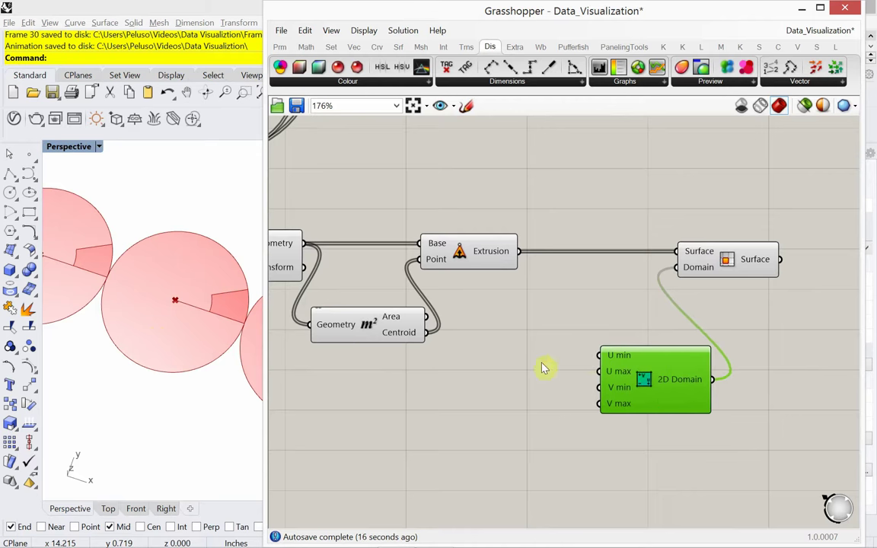
left_click_drag(731, 268, 805, 279)
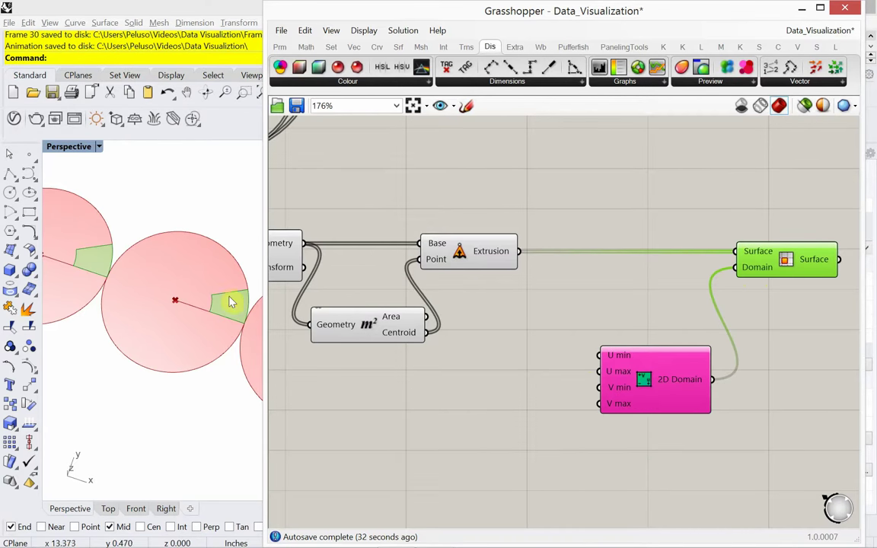
right_click(746, 254)
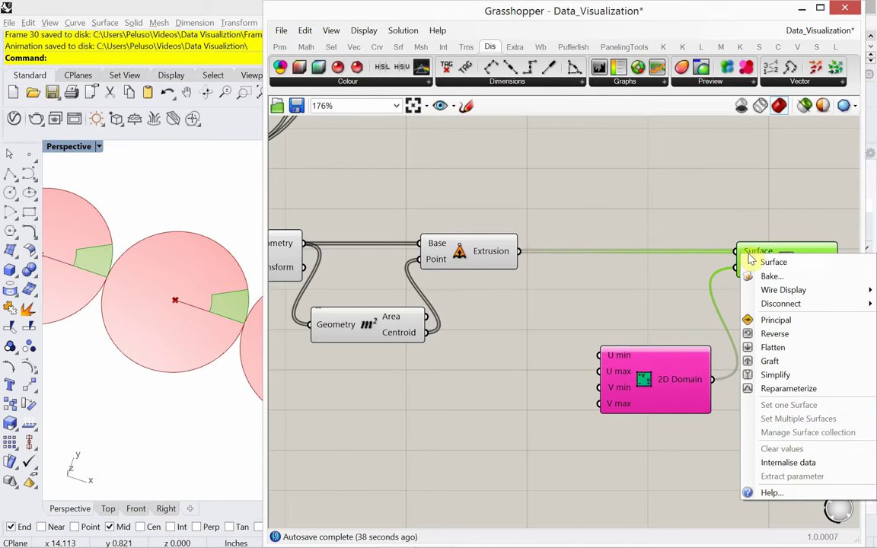
left_click(778, 388)
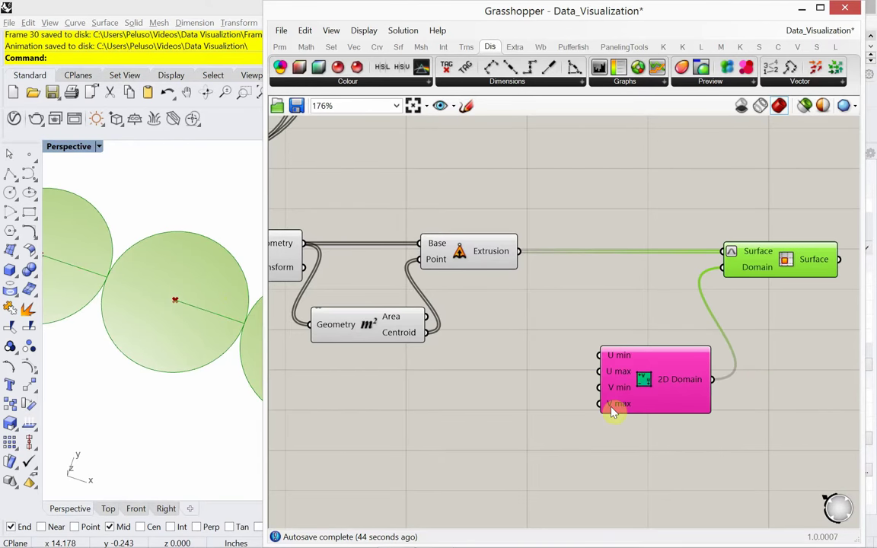
- Add a 0.0 to 1.0 number slider at 0.5 and connect it to Construct Domain²'s V max input
double_click(505, 404)
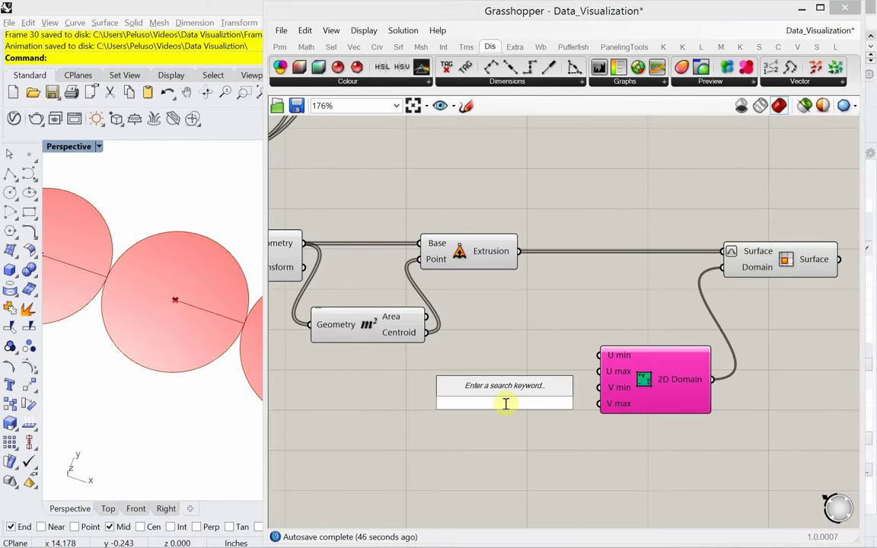
type("slider")
key("Return")
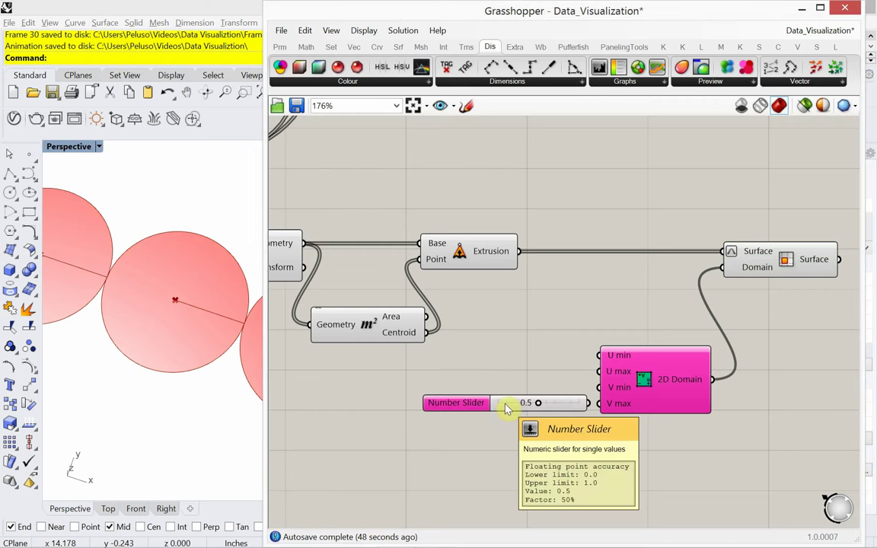
left_click_drag(504, 409, 492, 425)
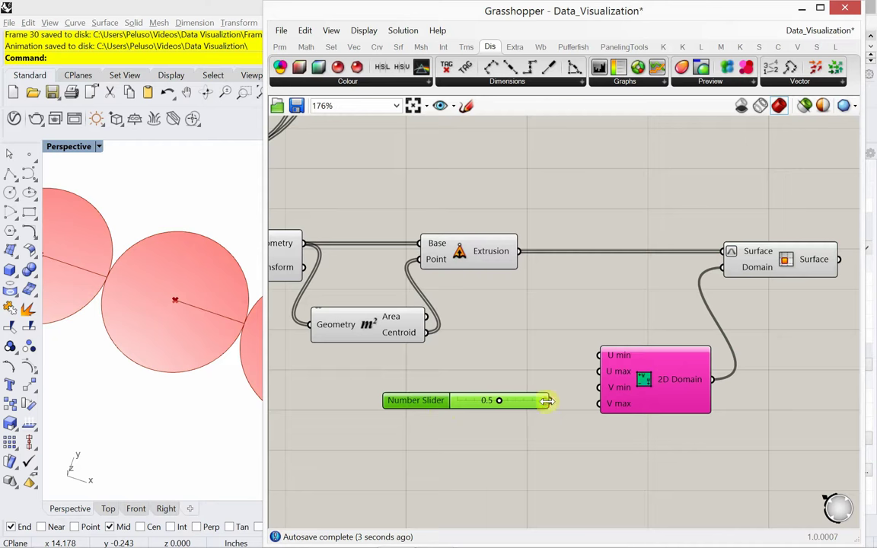
left_click_drag(554, 407, 599, 403)
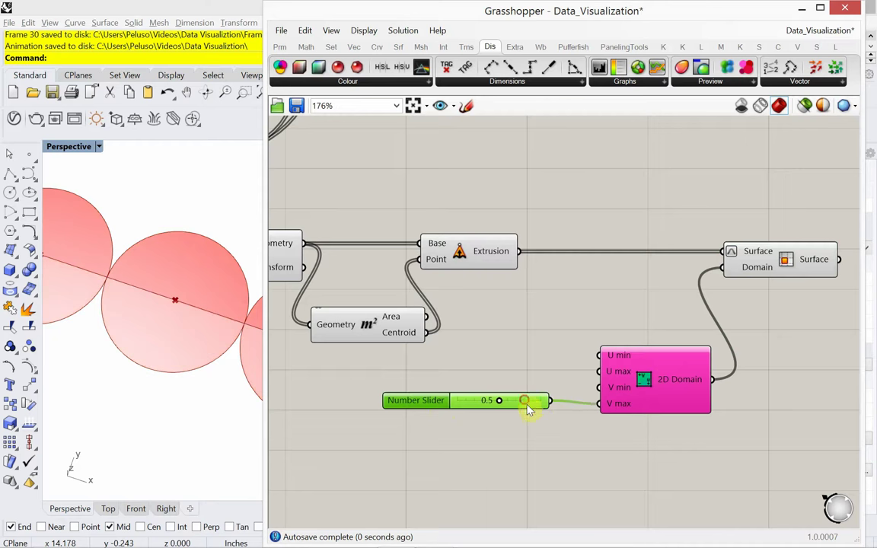
- Line up the V max slider with its input and set it to 0.1, with Isotrim selected to highlight the trimmed wedges
left_click_drag(525, 397, 488, 405)
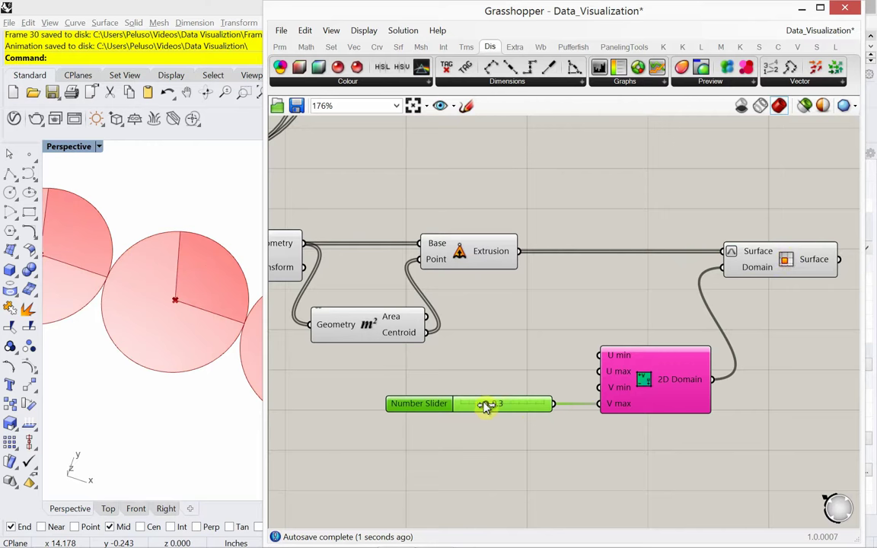
left_click(727, 255)
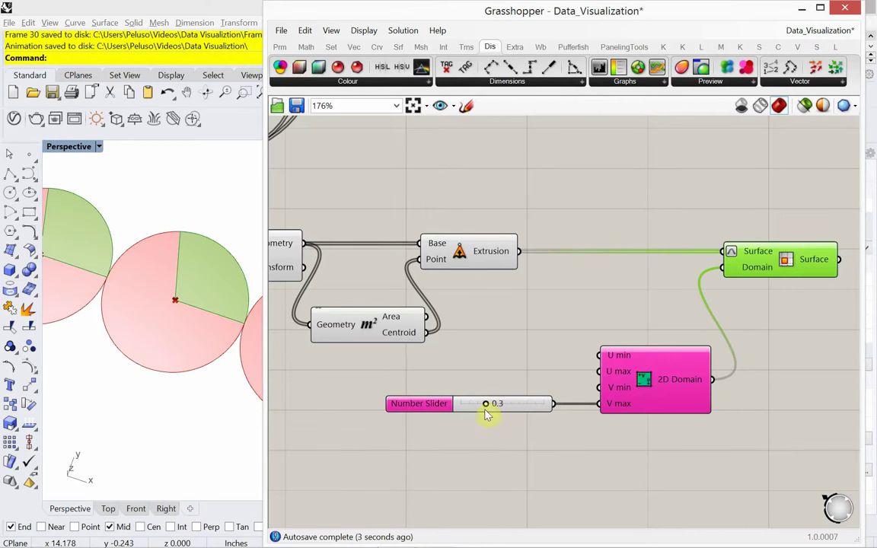
left_click_drag(486, 404, 467, 417)
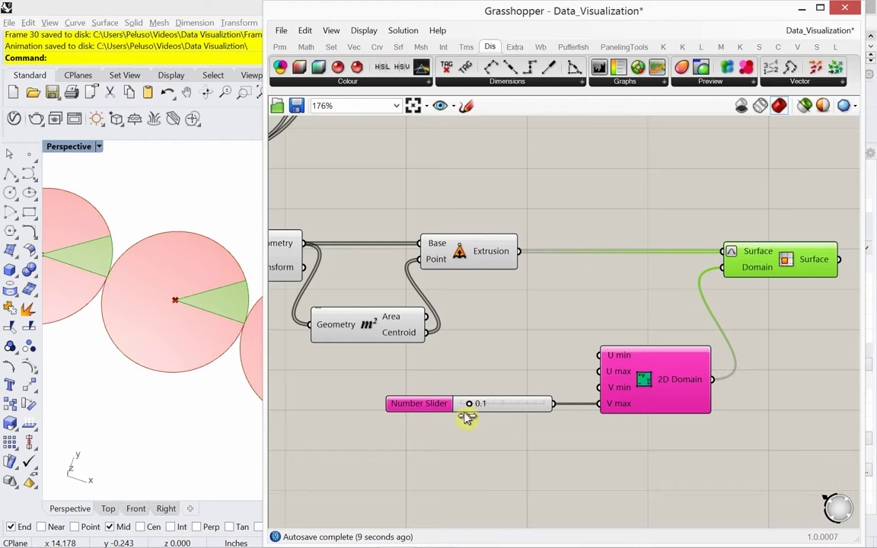
- Duplicate the V max slider above it, connect the copy to U min, and set it to 0.0
left_click(520, 409)
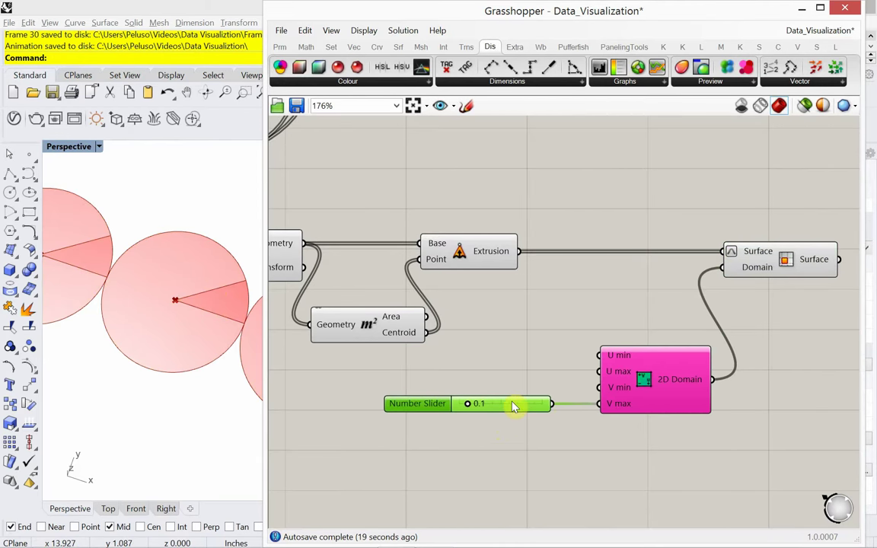
left_click_drag(512, 406, 509, 358, "alt")
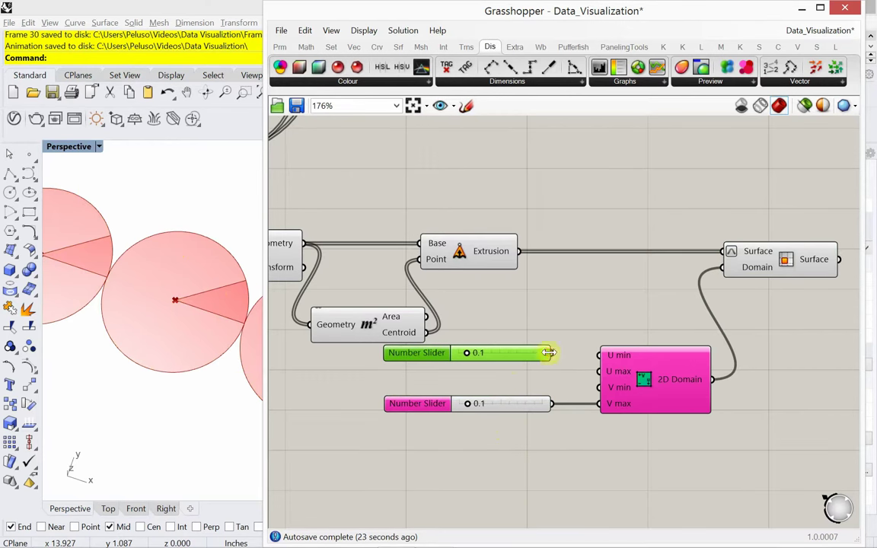
left_click_drag(553, 354, 594, 355)
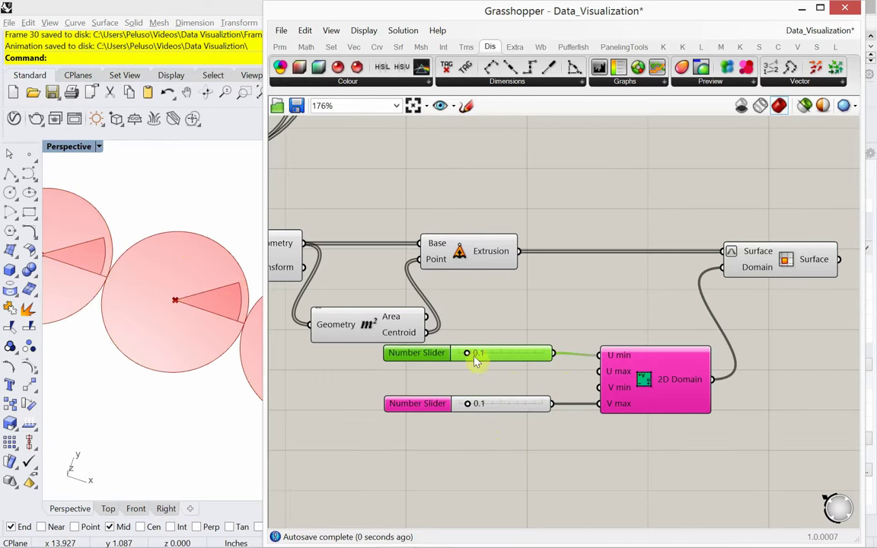
left_click_drag(468, 355, 456, 356)
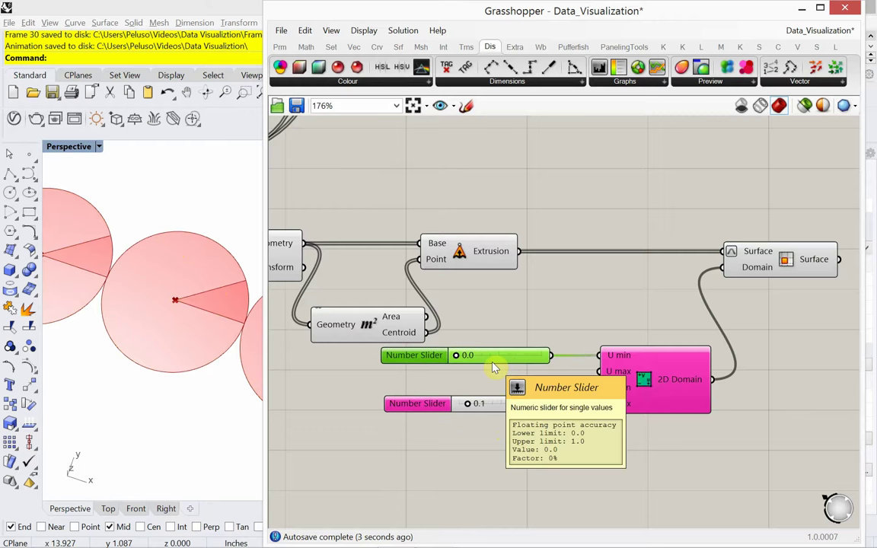
- Duplicate the U min slider, connect the copy to U max at 0.3, and move the V max slider down to make room
left_click_drag(495, 365, 489, 378, "alt")
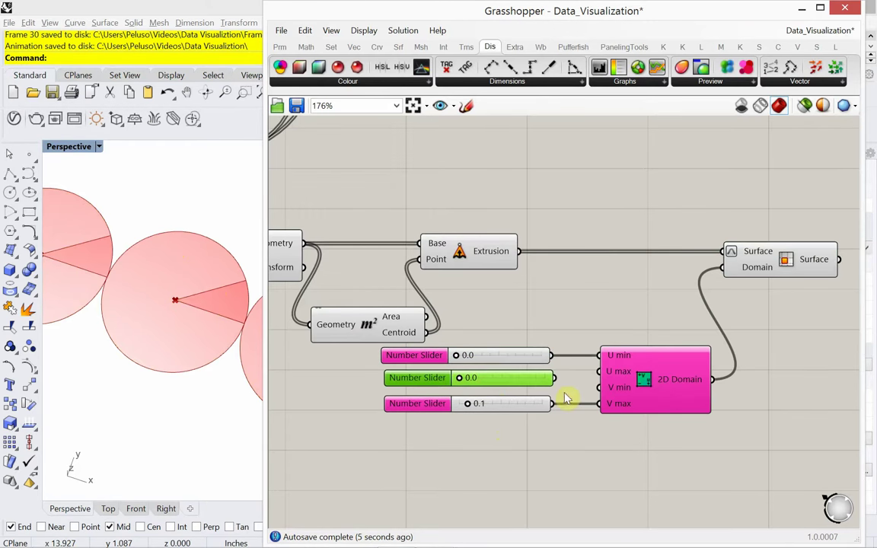
left_click_drag(556, 378, 600, 372)
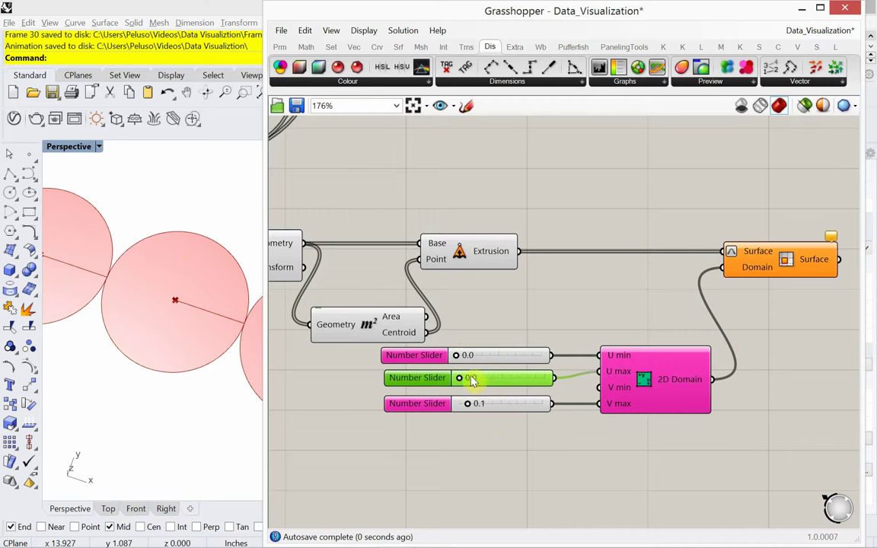
left_click_drag(466, 383, 512, 426)
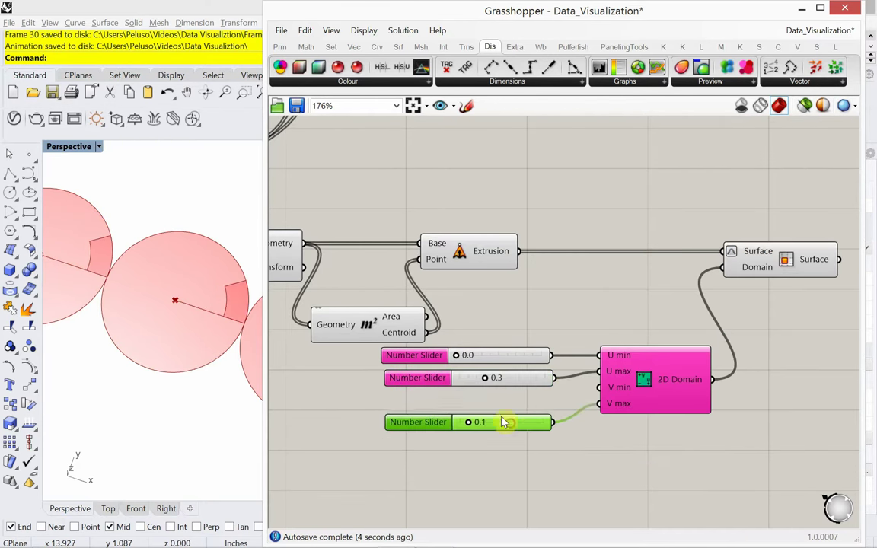
double_click(494, 407)
type("0")
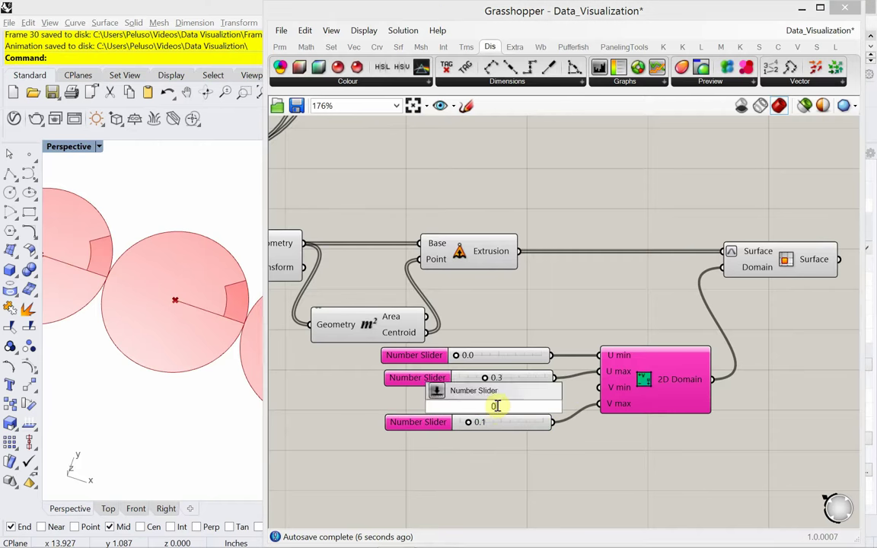
key("Return")
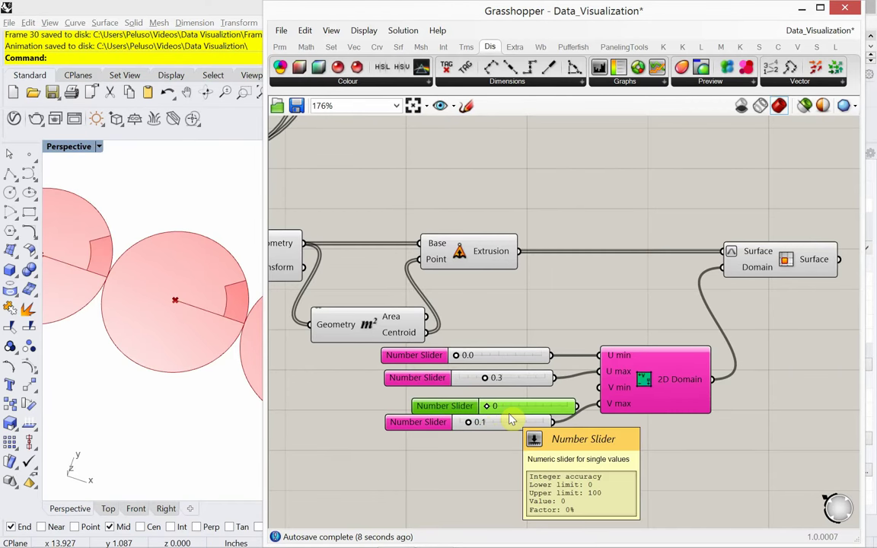
key("Delete")
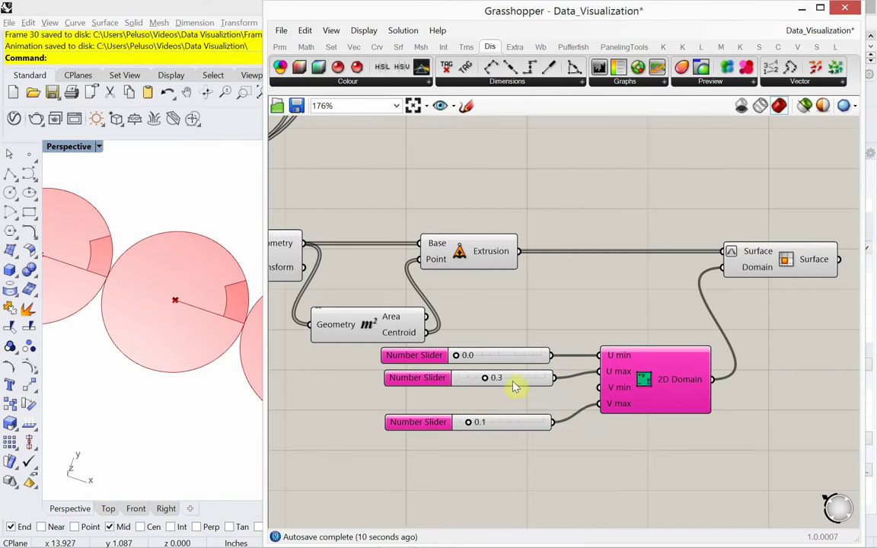
- Duplicate the U max slider at 0.3 for V min, left-align all four sliders, and select Isotrim to highlight its output
left_click(515, 387)
left_click_drag(515, 387, 600, 389, "alt")
left_click_drag(527, 466, 476, 343)
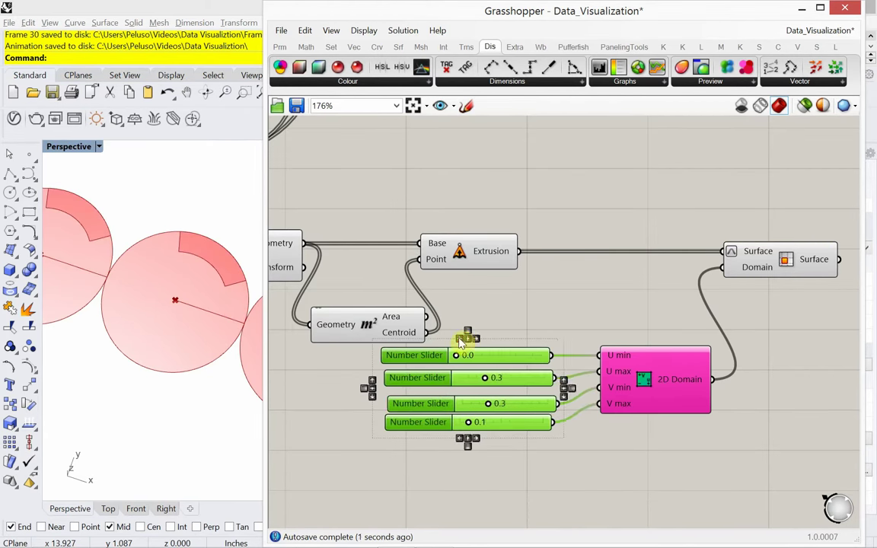
left_click(756, 263)
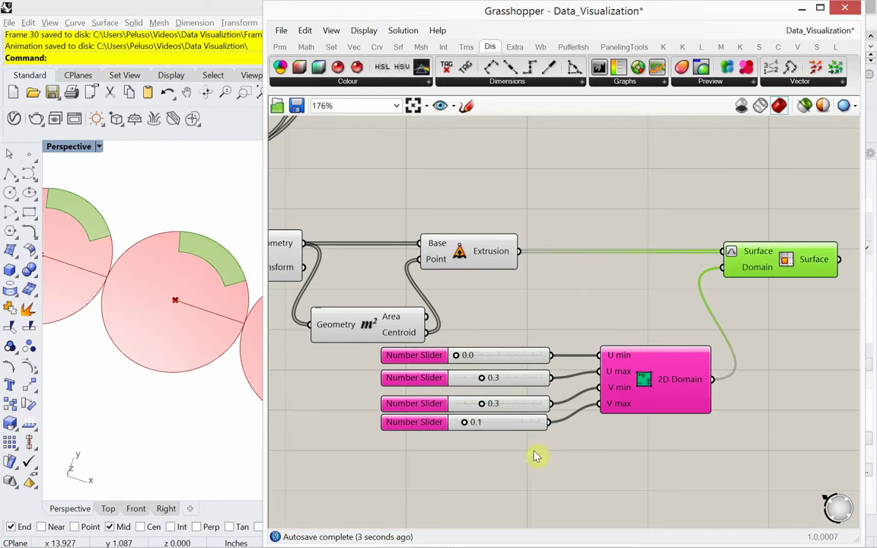
- Set the 2D Domain's V min slider to 0.0 and its V max slider to 0.7
left_click_drag(485, 403, 514, 435)
mouse_move(485, 383)
left_mouse_down()
mouse_move(504, 387)
mouse_move(486, 396)
left_mouse_up()
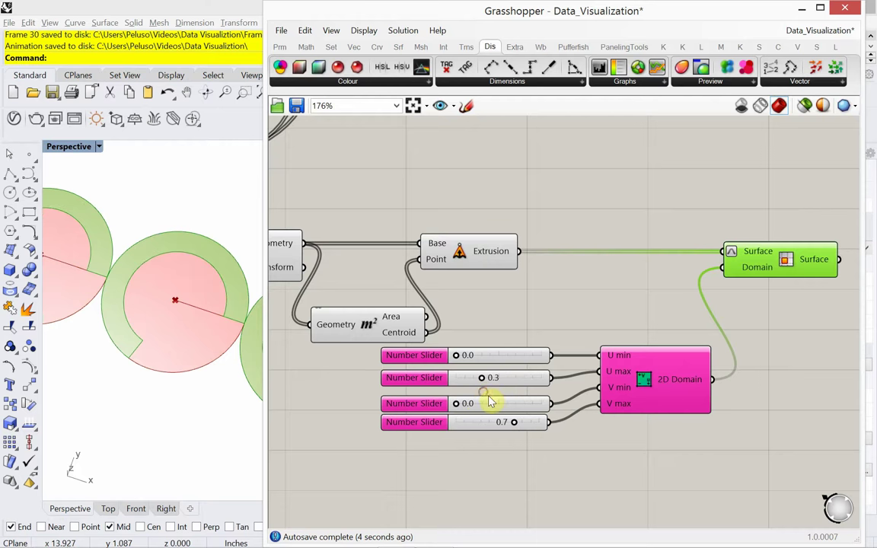
- Turn off the preview of the Extrusion component
left_click(473, 264)
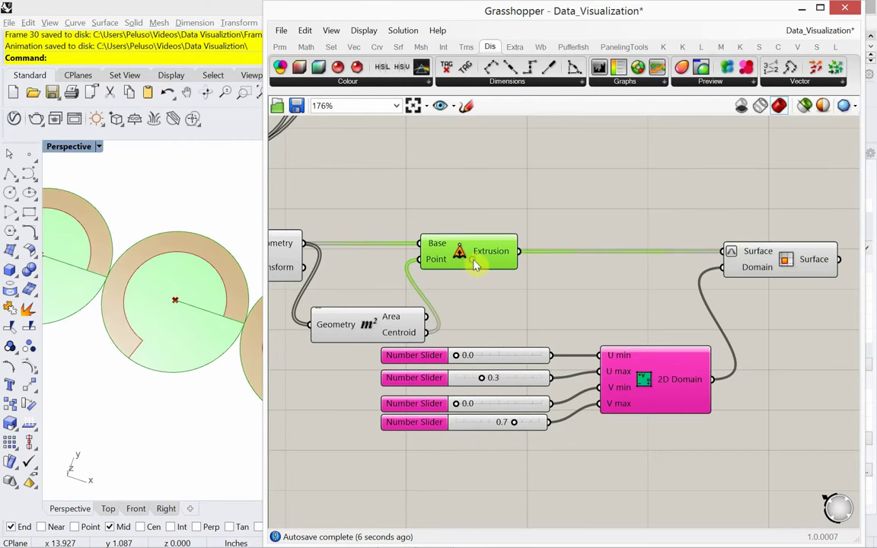
right_click(501, 217)
left_click(527, 227)
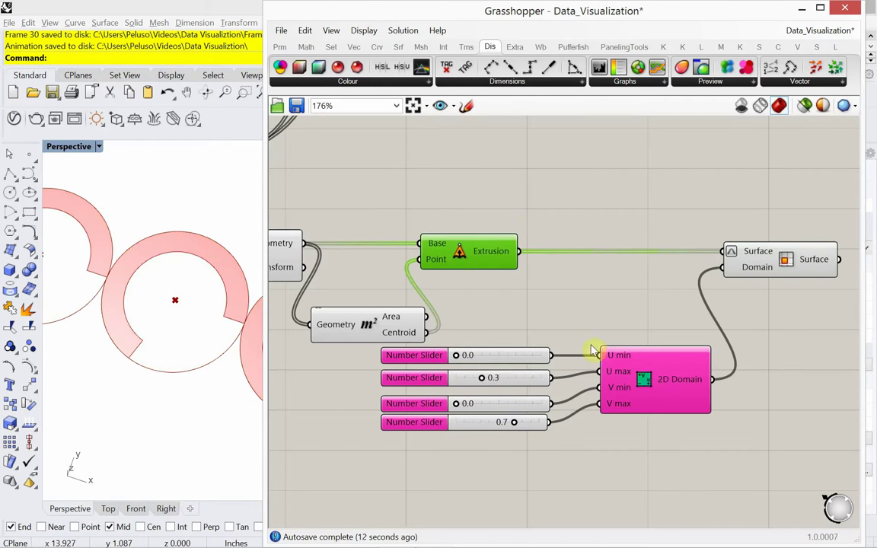
- Turn off the preview of every component except the surface subset component fed by the 2D Domain
left_click(765, 270)
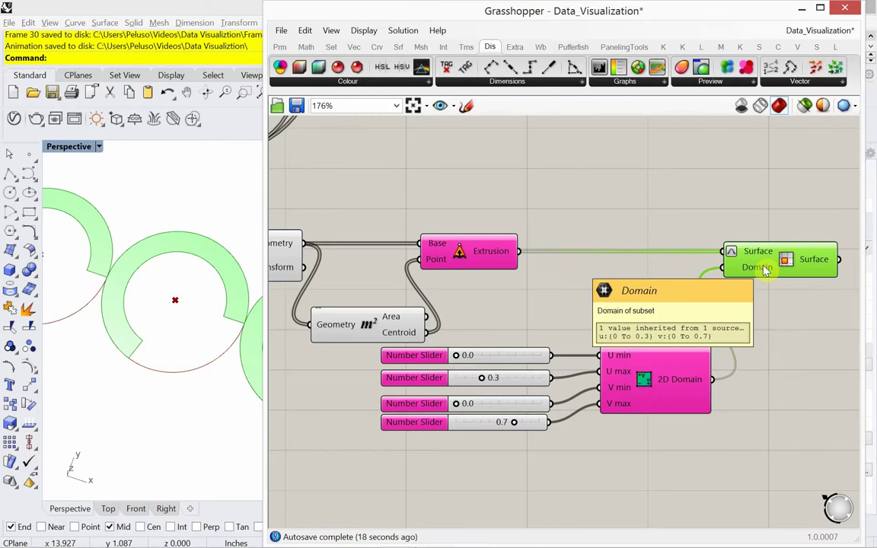
key("ctrl+i")
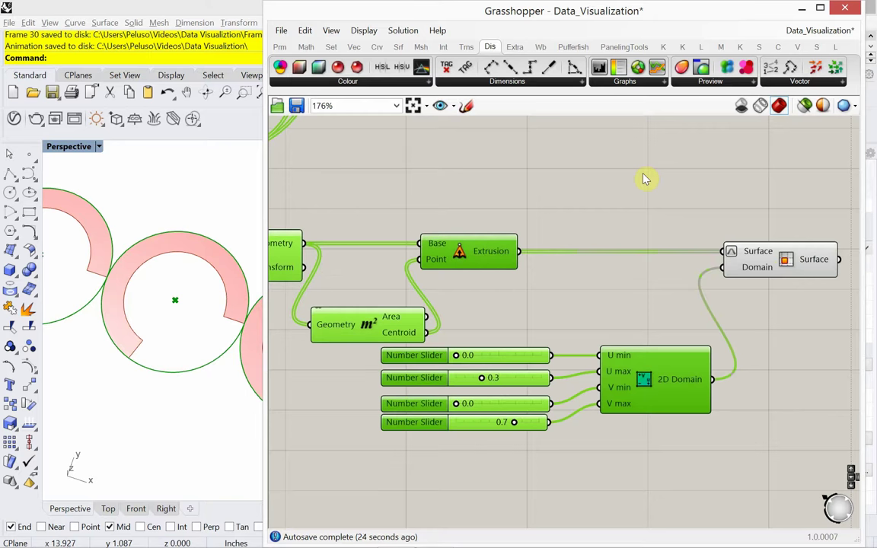
right_click_drag(625, 200, 672, 289)
scroll(665, 317, "down", 7)
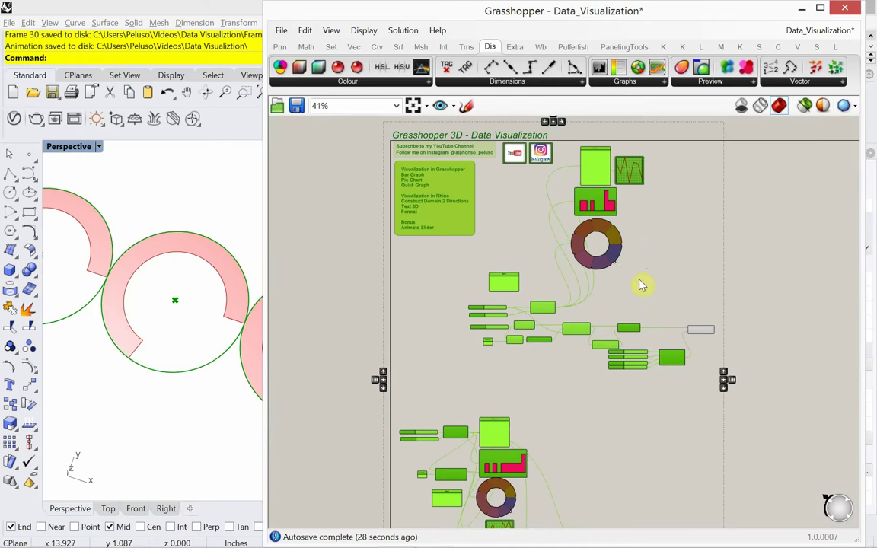
scroll(685, 354, "up", 8)
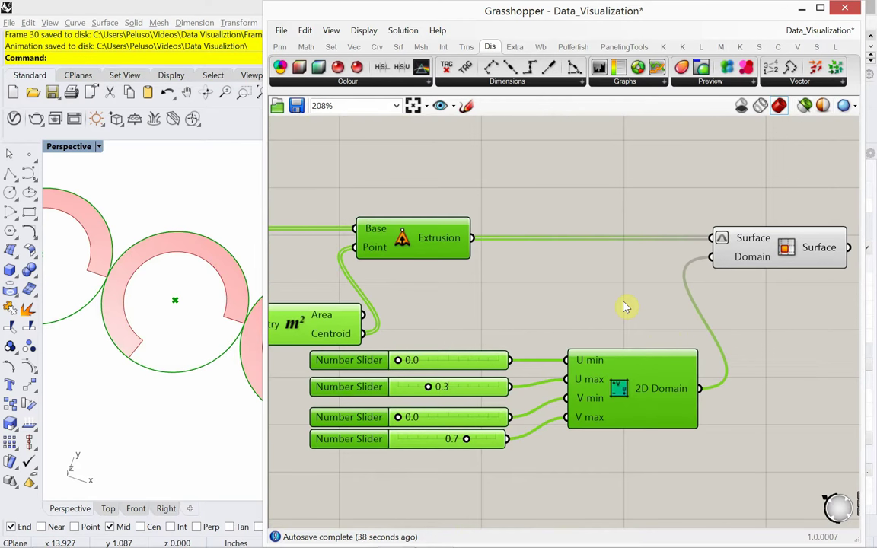
right_click(558, 186)
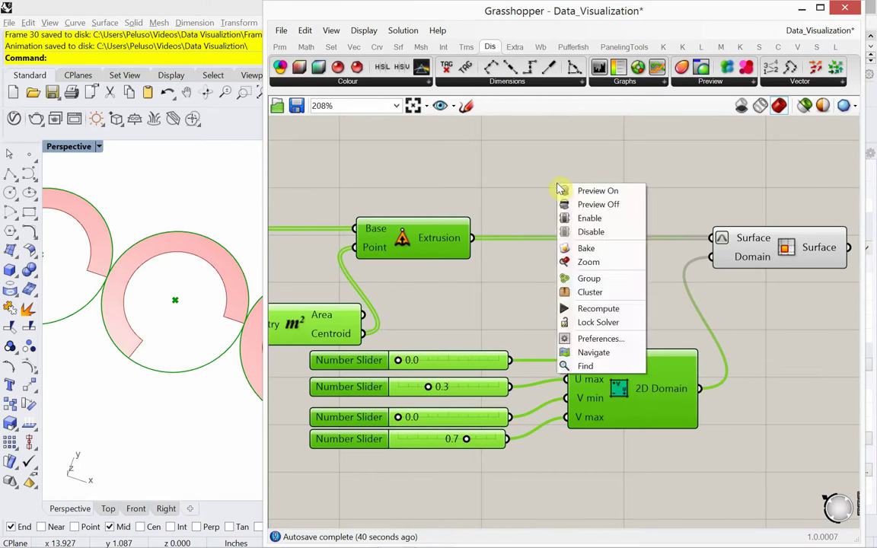
left_click(590, 203)
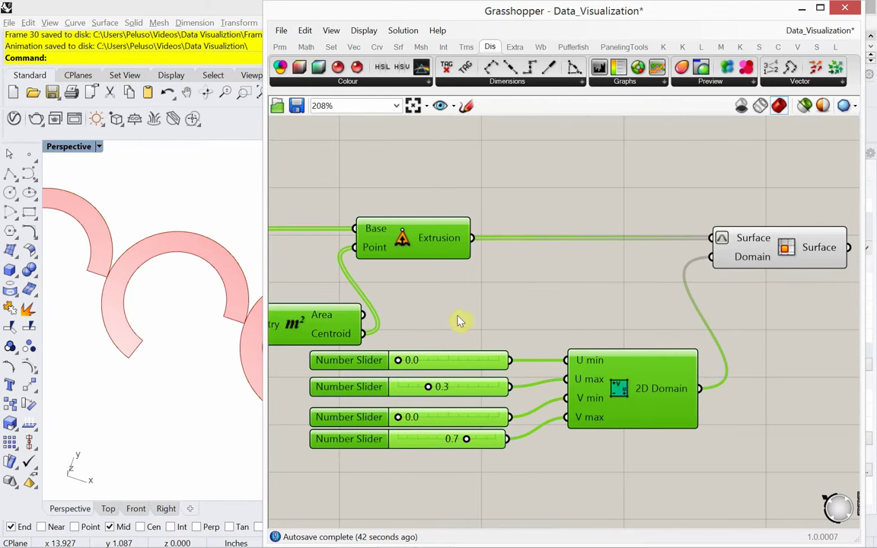
right_click_drag(457, 320, 511, 304)
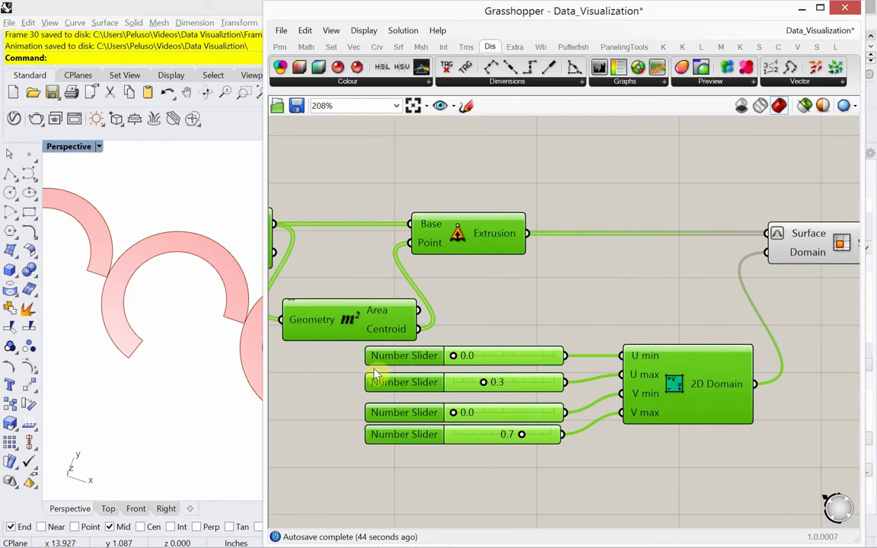
left_click(332, 423)
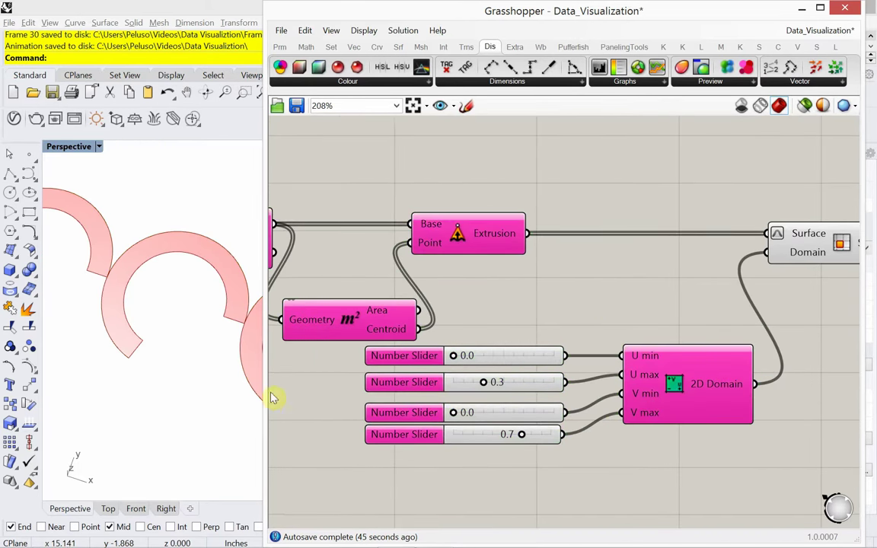
- Set the number slider feeding the 2D Domain's V max input to 0.6
mouse_move(183, 377)
right_mouse_down()
mouse_move(196, 415)
mouse_move(196, 401)
mouse_move(200, 407)
right_mouse_up()
left_click(328, 392)
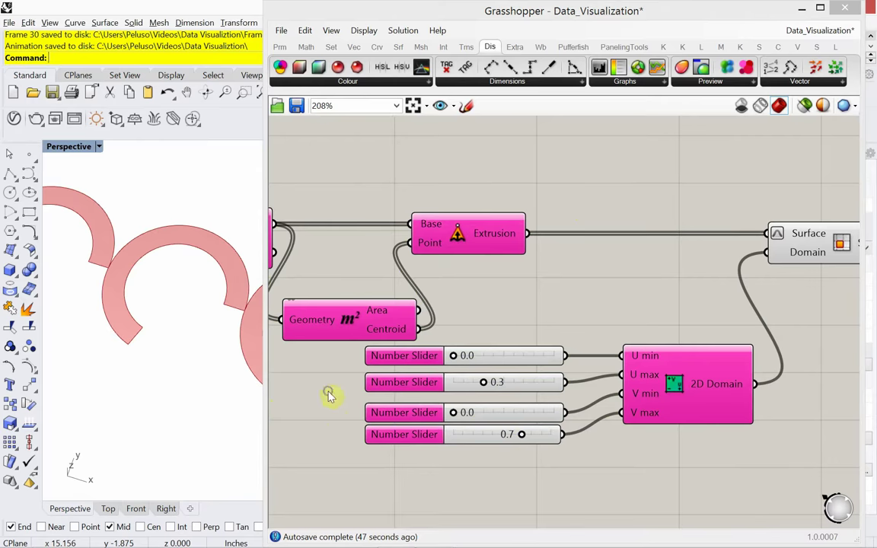
right_click_drag(329, 392, 346, 384)
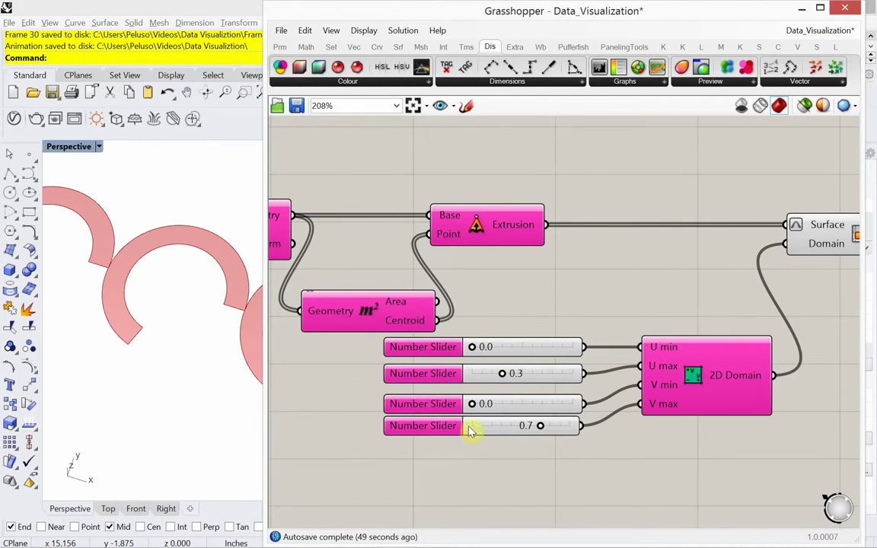
mouse_move(540, 428)
left_mouse_down()
mouse_move(513, 429)
mouse_move(556, 431)
mouse_move(520, 430)
mouse_move(530, 431)
left_mouse_up()
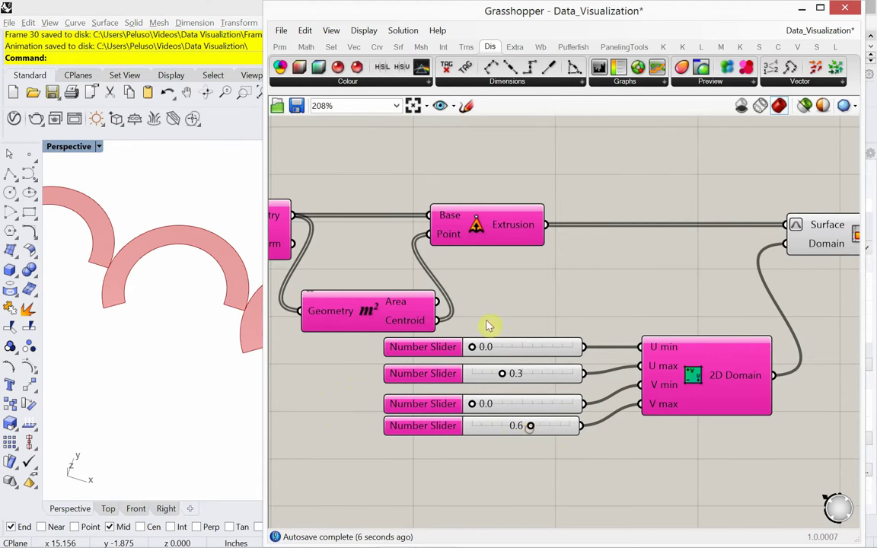
- Move the panel listing the Random values next to the surface subset component
scroll(489, 323, "down", 5)
right_click_drag(592, 356, 631, 353)
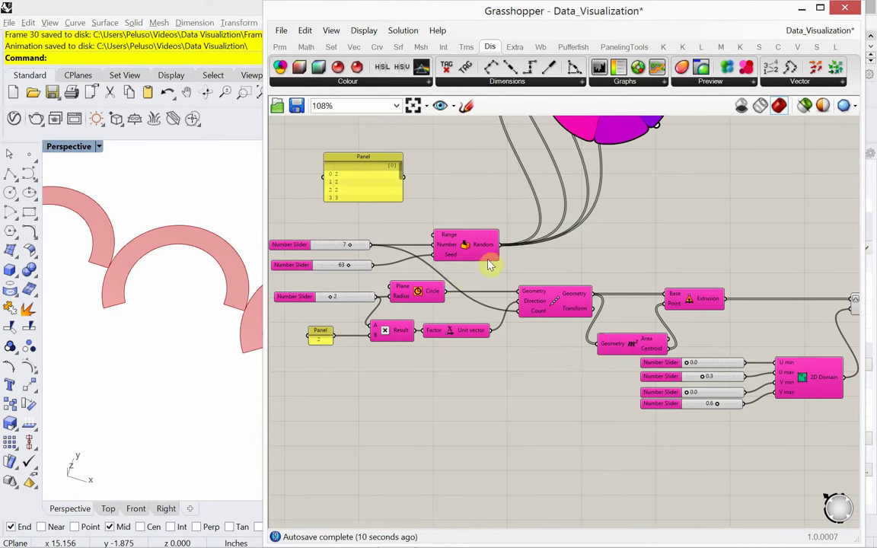
scroll(488, 259, "up", 4)
scroll(502, 256, "down", 4)
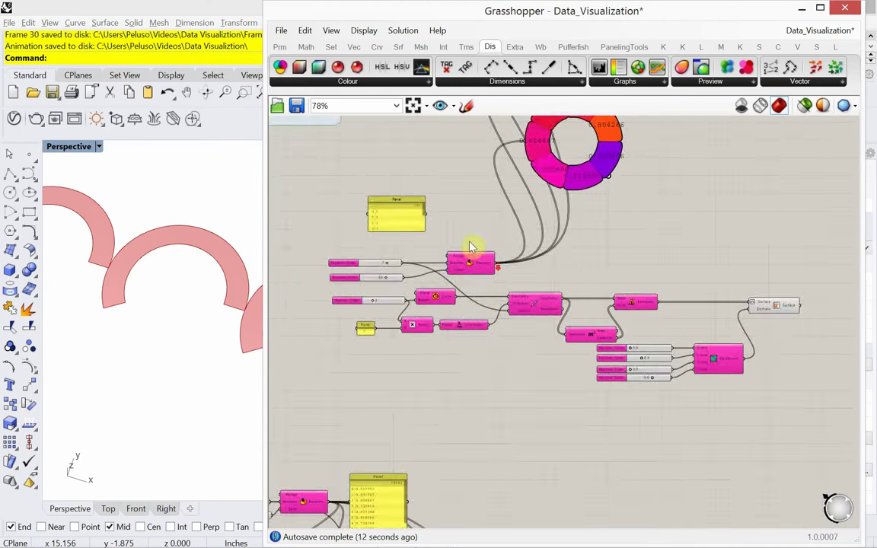
right_click_drag(469, 251, 436, 352)
left_click_drag(533, 150, 704, 425)
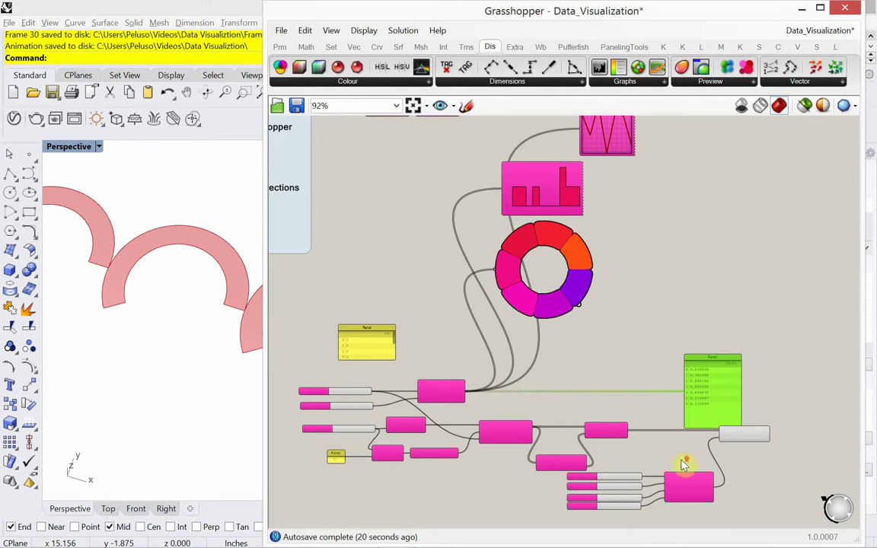
scroll(683, 464, "up", 3)
scroll(700, 383, "down", 1)
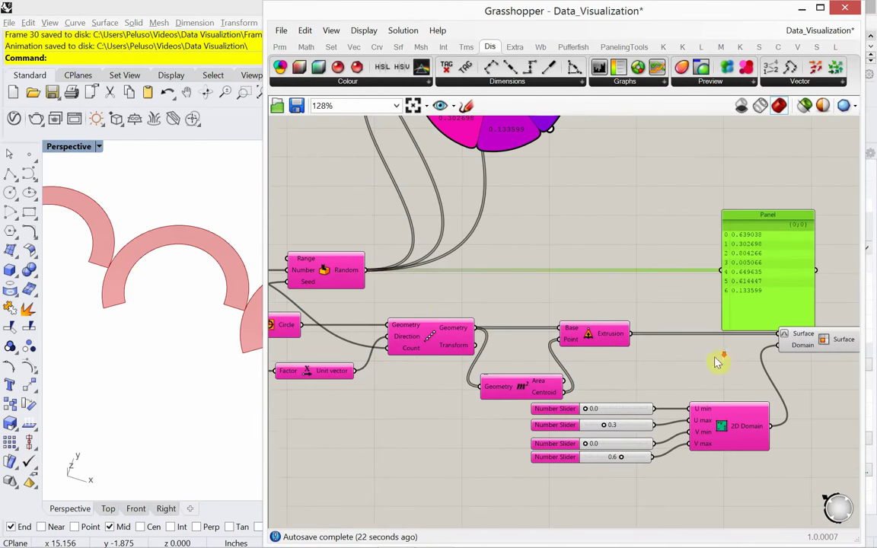
- Connect the Random output to the 2D Domain's V max input and narrow the Grasshopper window to expose more of the viewport
left_click_drag(368, 279, 685, 453)
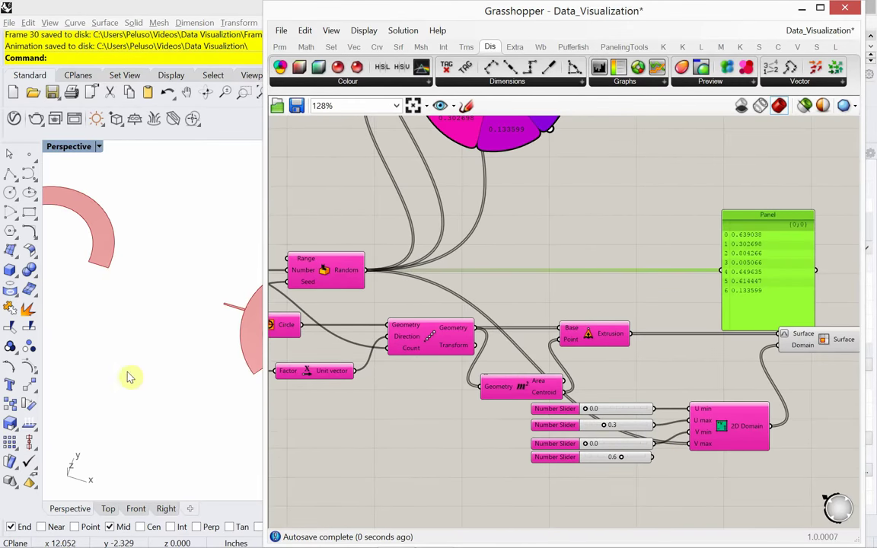
scroll(169, 350, "down", 3)
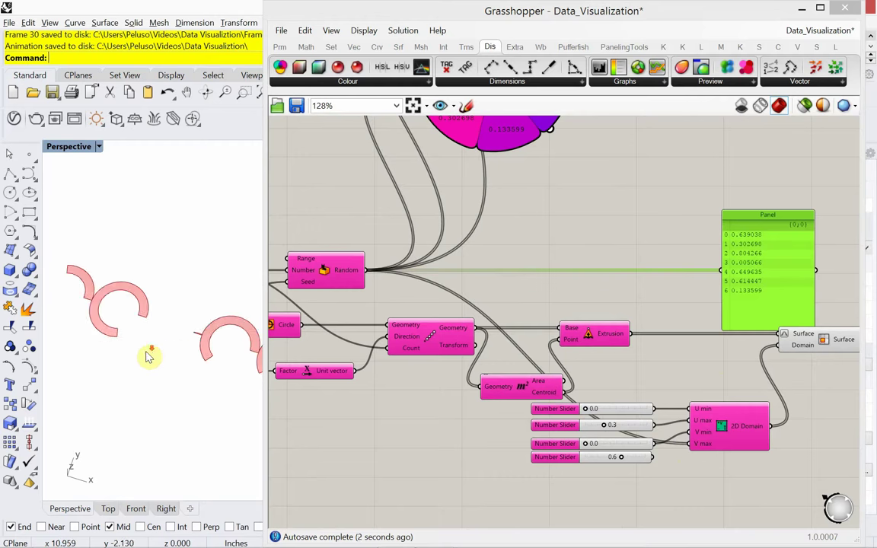
scroll(147, 352, "down", 2)
scroll(147, 356, "up", 1)
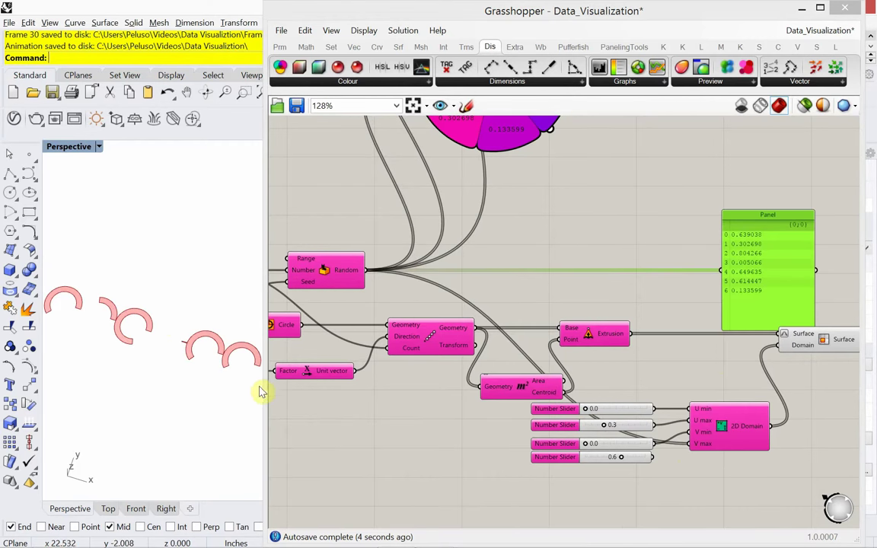
left_click_drag(261, 386, 321, 391)
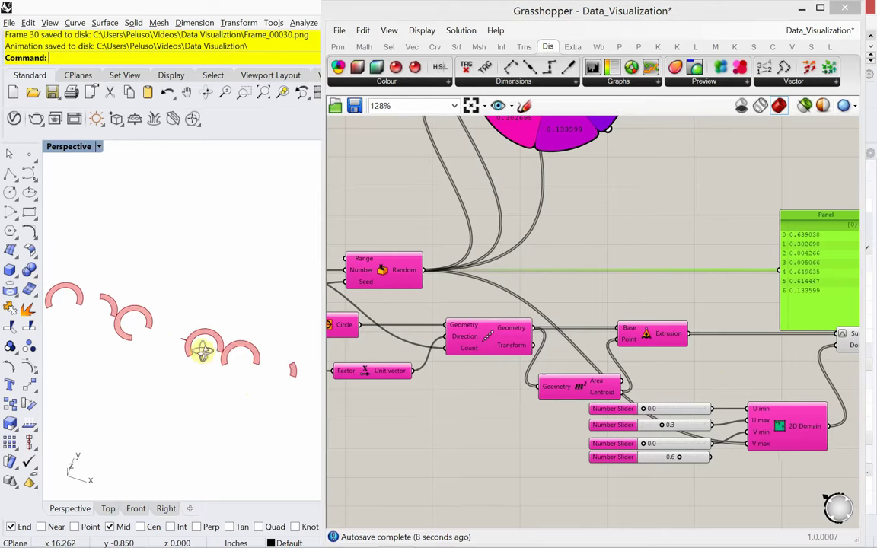
- Set the number slider feeding the Random component's Seed input to 53
right_click_drag(576, 477, 545, 467)
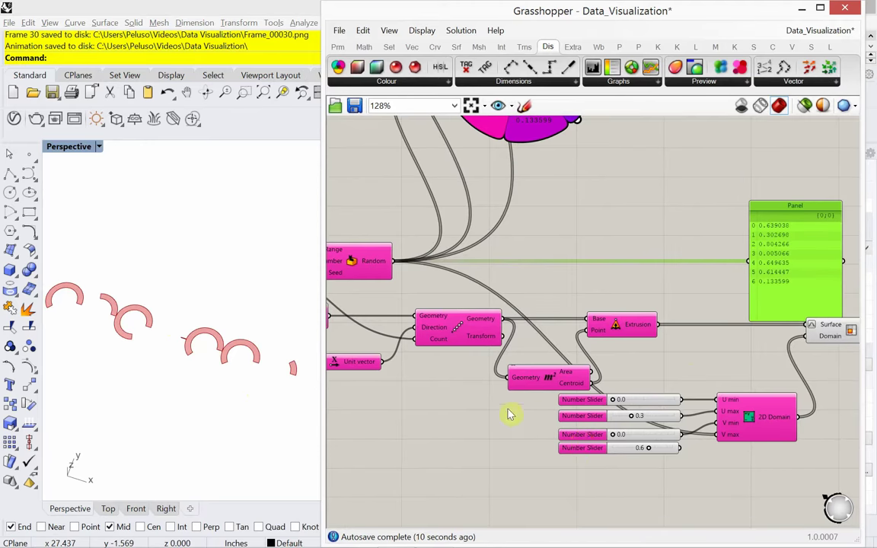
right_click_drag(510, 415, 591, 407)
mouse_move(374, 322)
right_mouse_down()
mouse_move(446, 337)
mouse_move(439, 351)
right_mouse_up()
right_click_drag(349, 301, 366, 300)
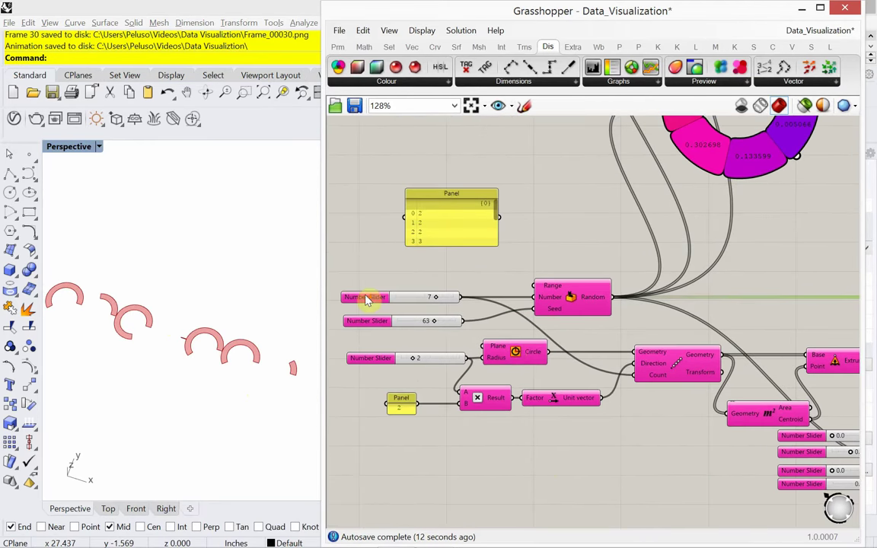
scroll(366, 299, "up", 4)
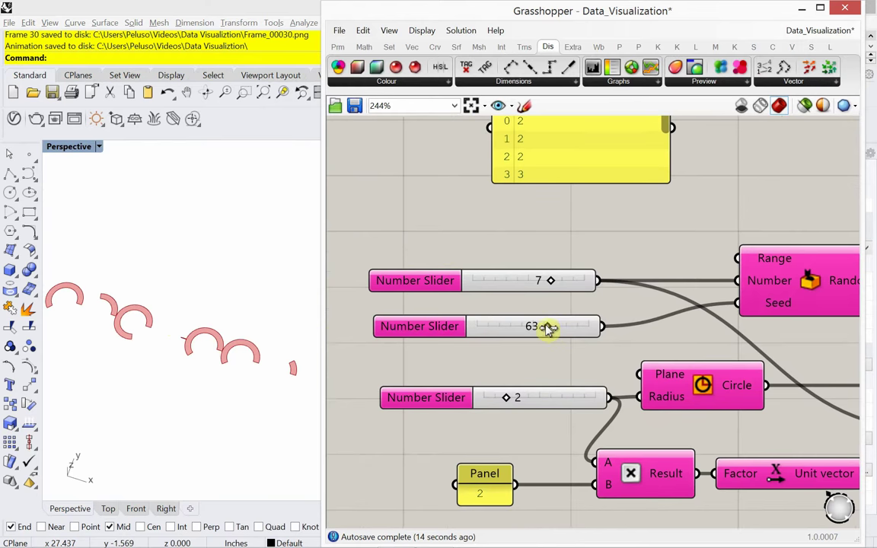
left_click_drag(547, 327, 533, 329)
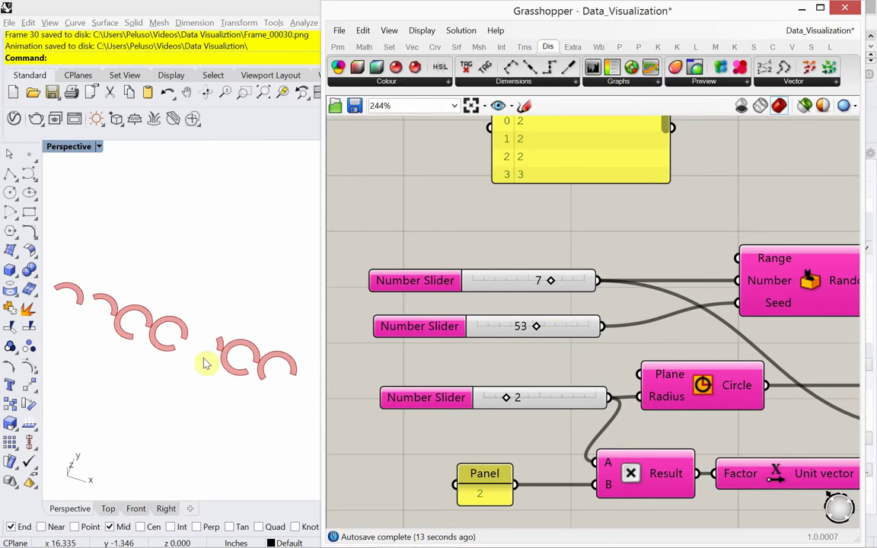
- Add a Colour Swatch and place it just below the surface subset component
scroll(484, 353, "down", 5)
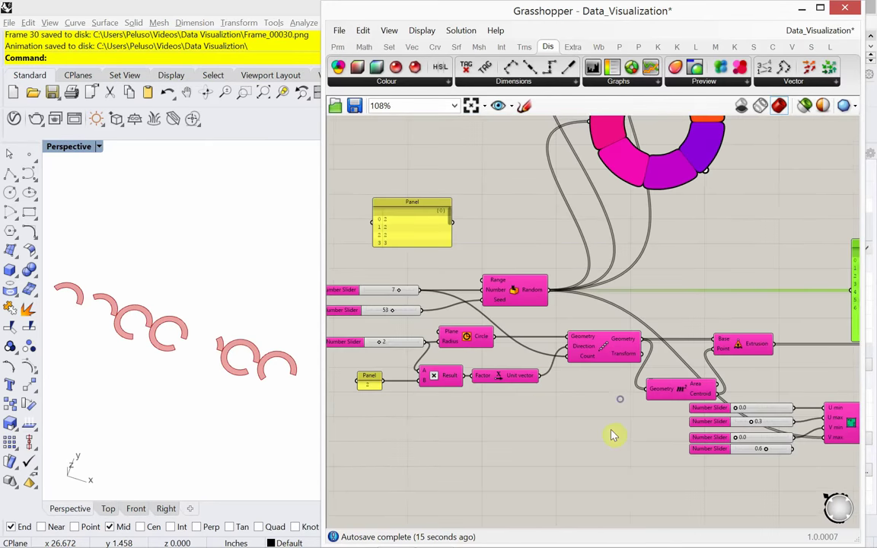
right_click_drag(614, 435, 558, 413)
right_click_drag(750, 363, 623, 375)
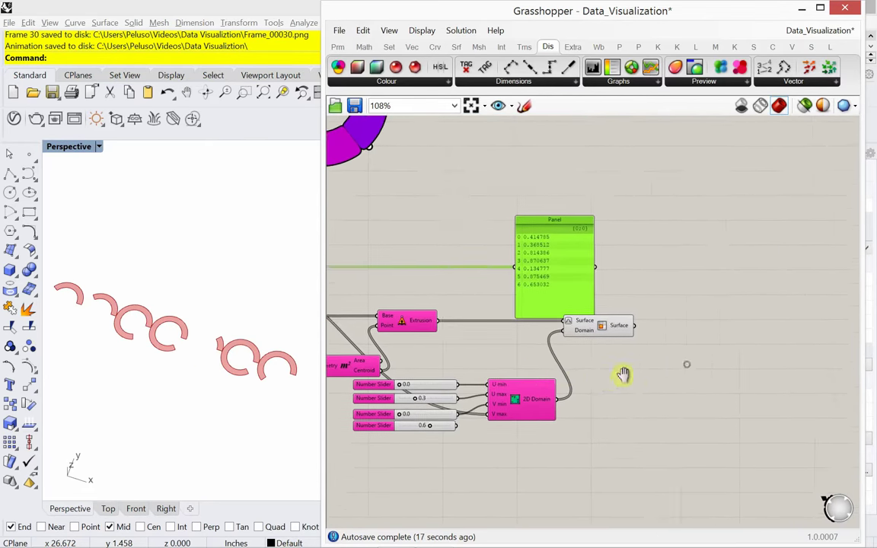
scroll(675, 344, "up", 3)
double_click(696, 323)
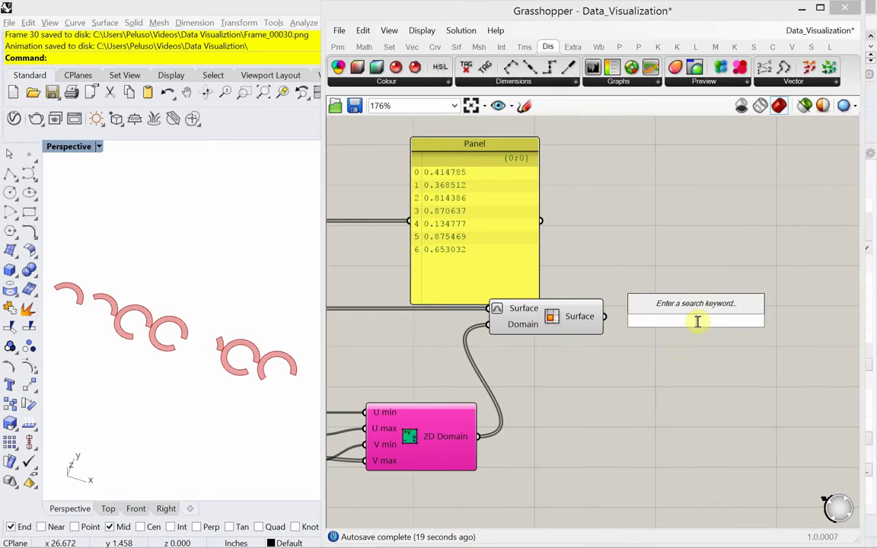
type("color")
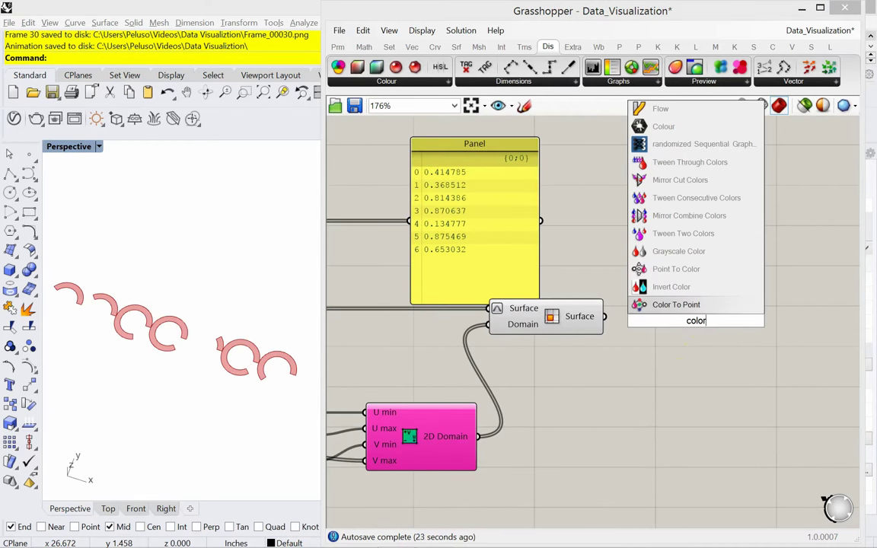
key("BackSpace")
left_click(705, 287)
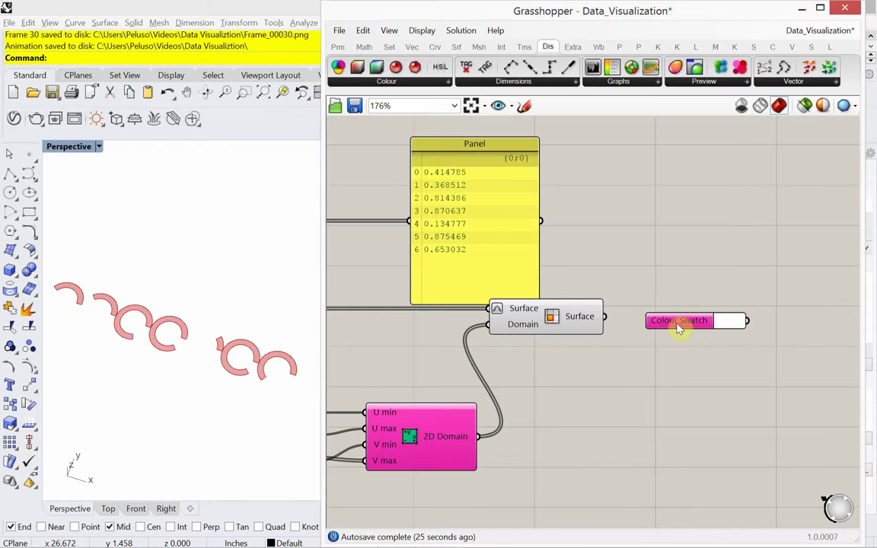
left_click_drag(670, 325, 582, 368)
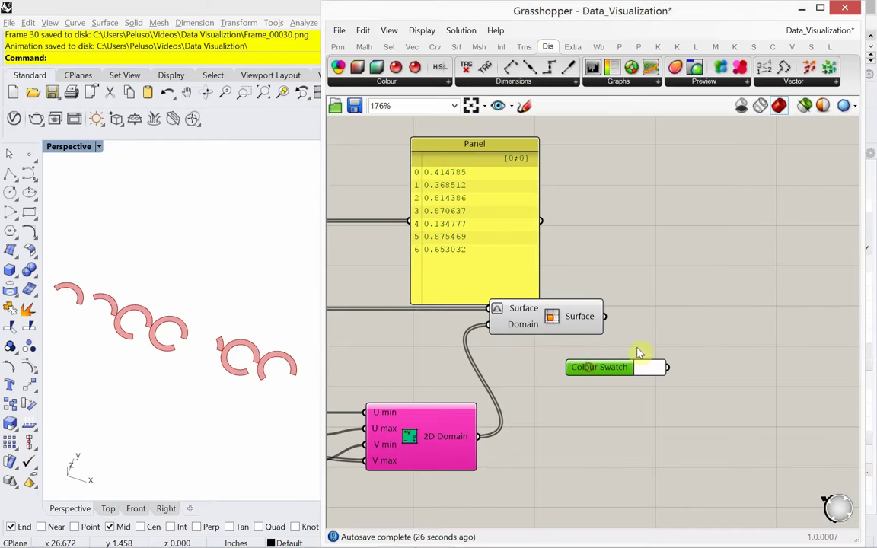
- Add a Custom Preview component and connect the surface subset's Surface output to its Geometry input
double_click(698, 321)
type("custom")
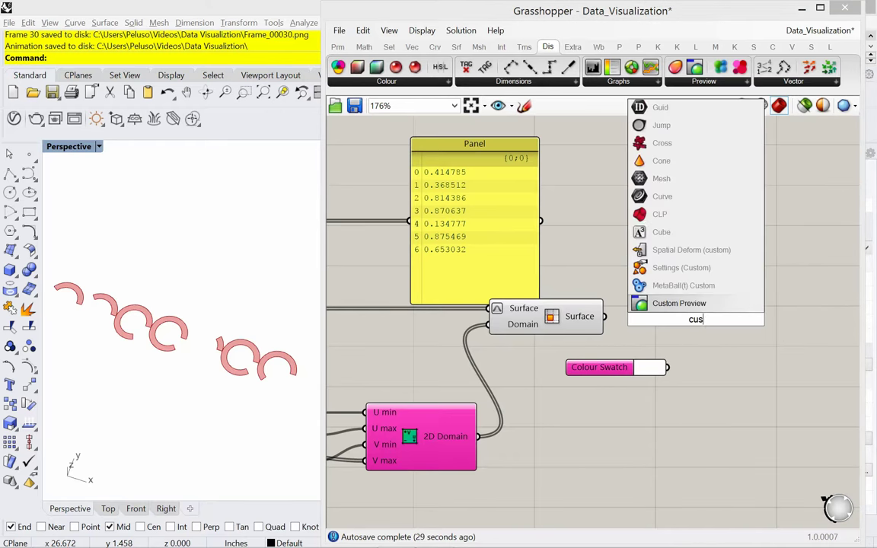
left_click(705, 303)
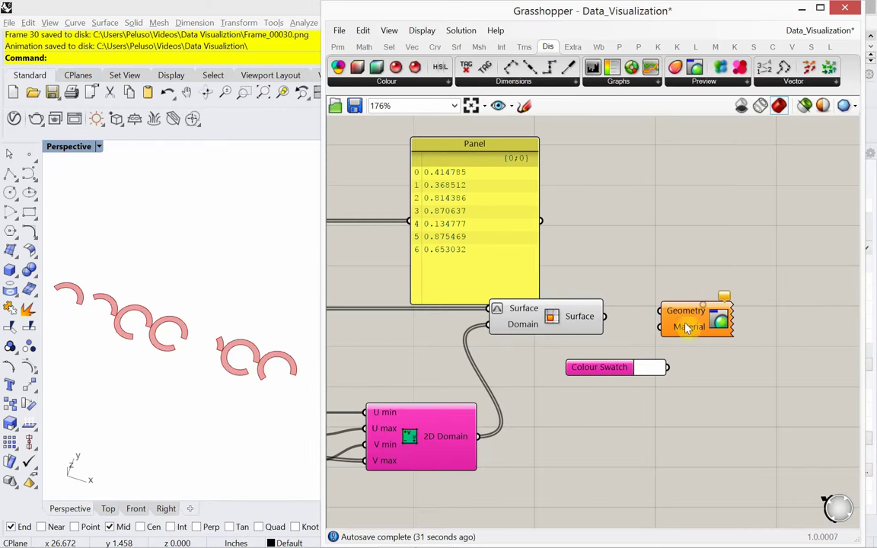
left_click_drag(605, 316, 708, 331)
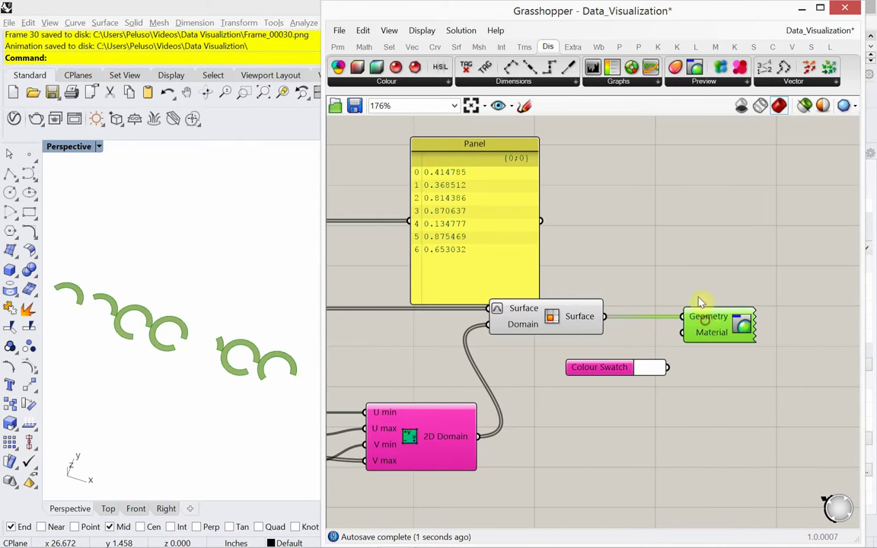
- Connect the Colour Swatch output to the Custom Preview's Material input
left_click(629, 266)
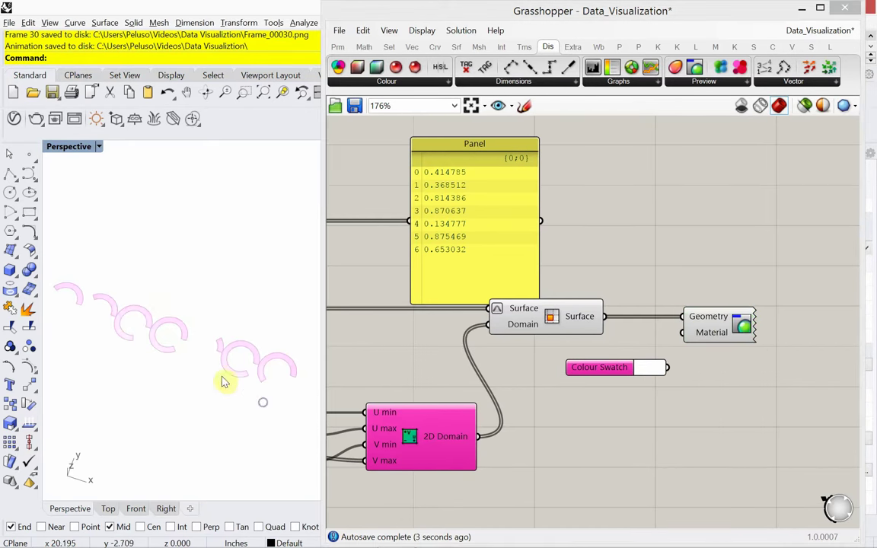
scroll(211, 373, "up", 1)
scroll(212, 373, "down", 1)
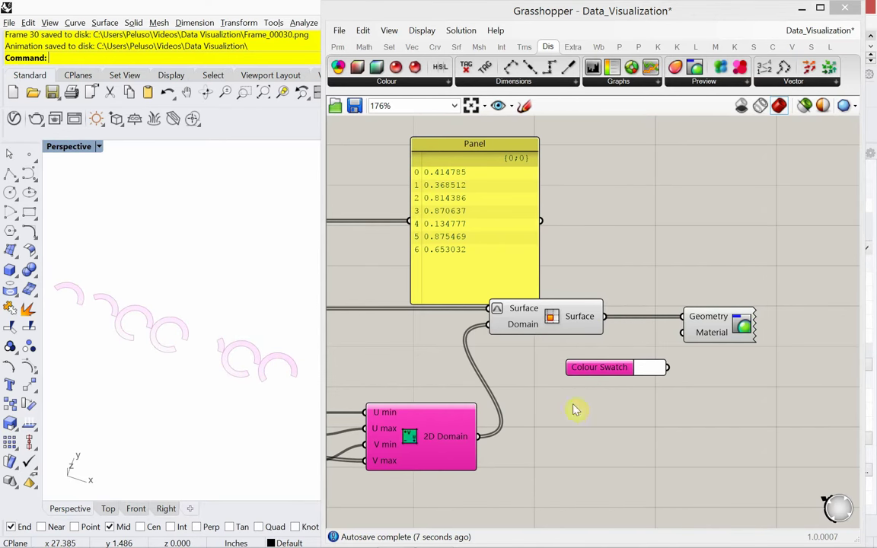
left_click_drag(668, 369, 685, 334)
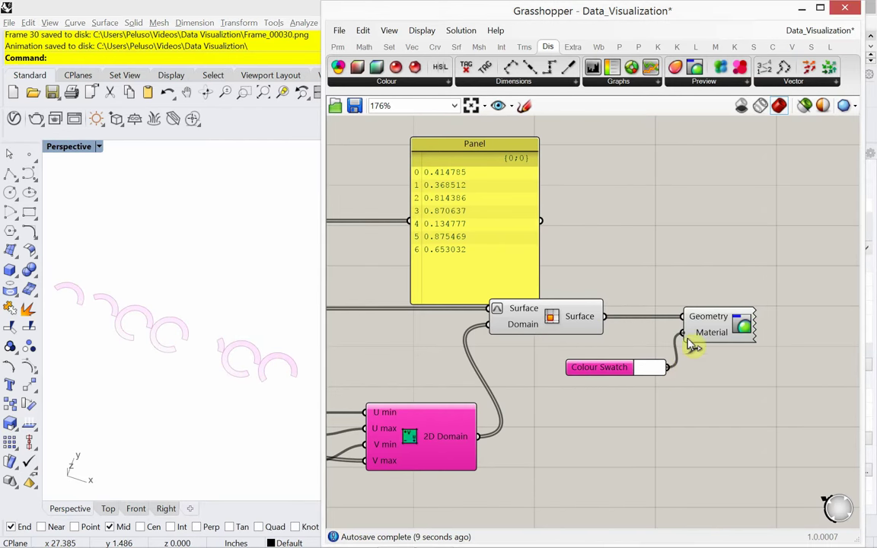
- Change the Colour Swatch to a green with hue 157°, saturation 73 and value 72
left_click(647, 369)
left_click_drag(669, 394, 735, 463)
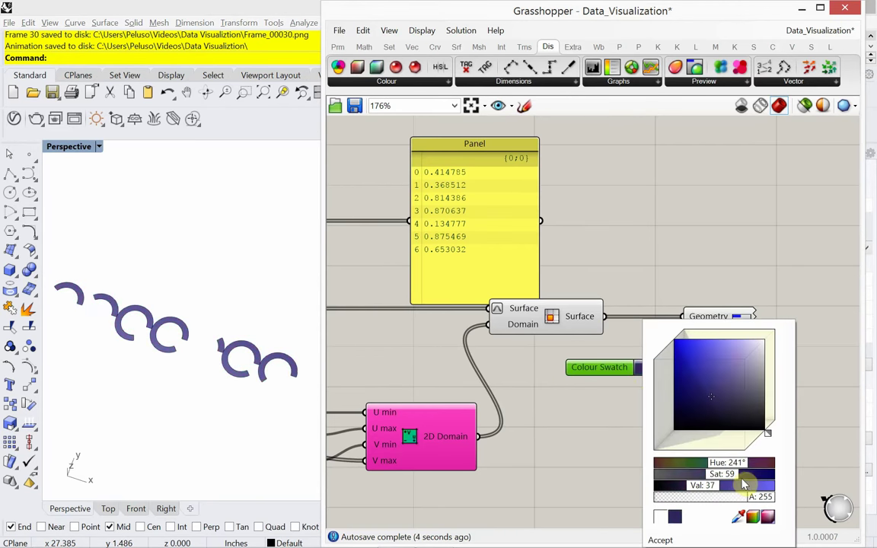
mouse_move(723, 371)
left_mouse_down()
mouse_move(695, 353)
mouse_move(699, 364)
left_mouse_up()
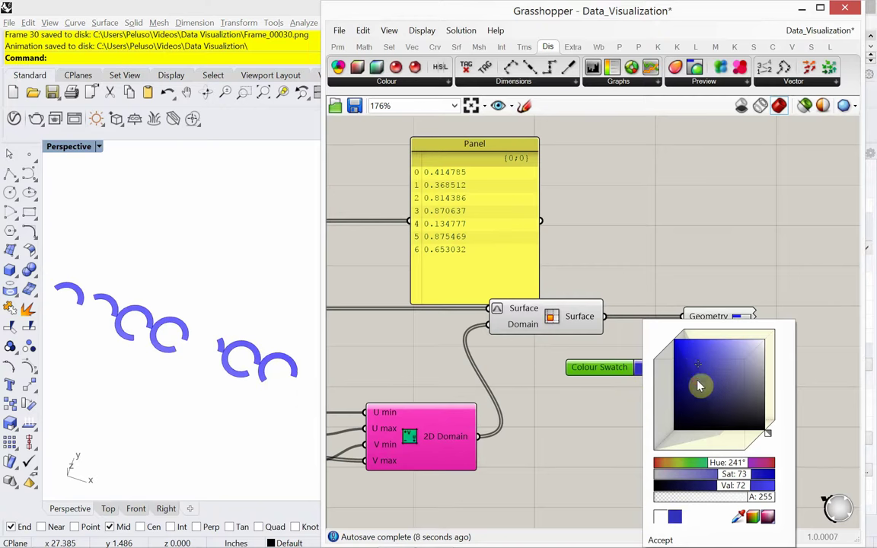
left_click_drag(721, 467, 704, 470)
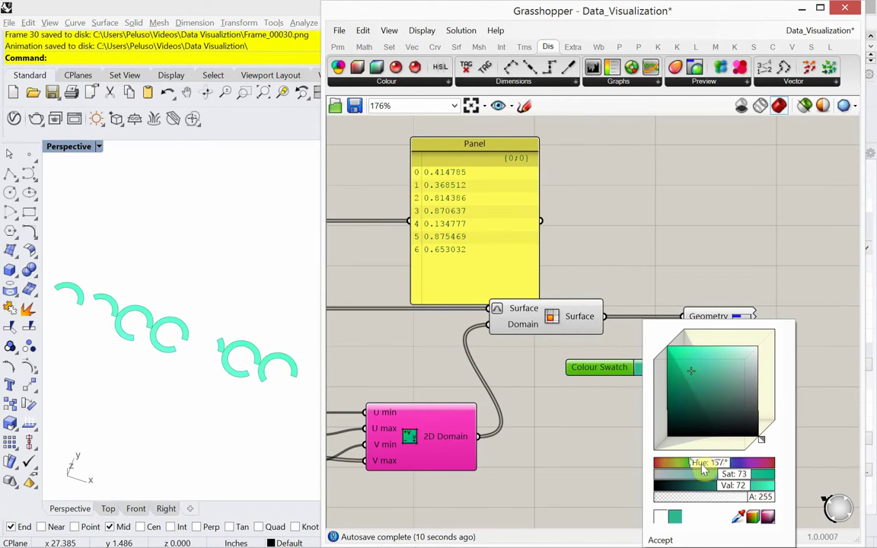
left_click(568, 436)
- Replace the Colour Swatch with a Gradient component below the surface subset component
left_click_drag(619, 402, 598, 378)
key("Delete")
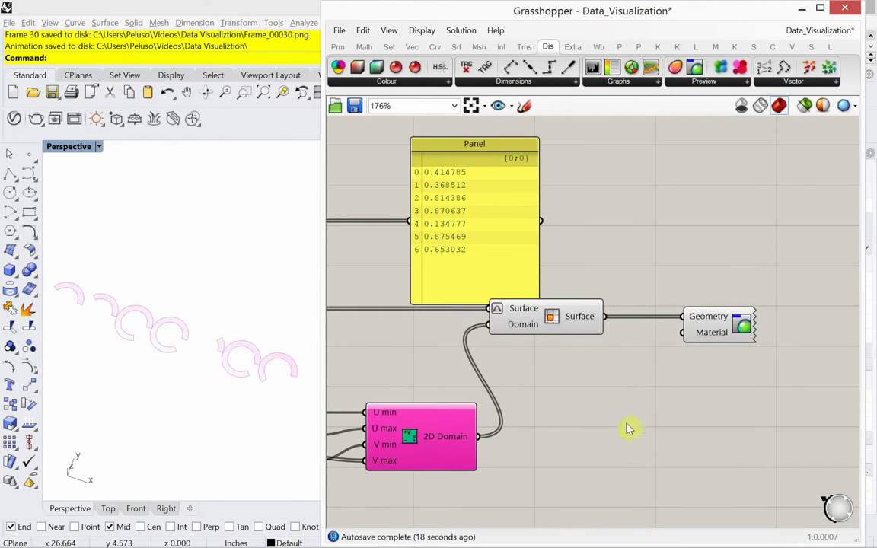
left_click(337, 46)
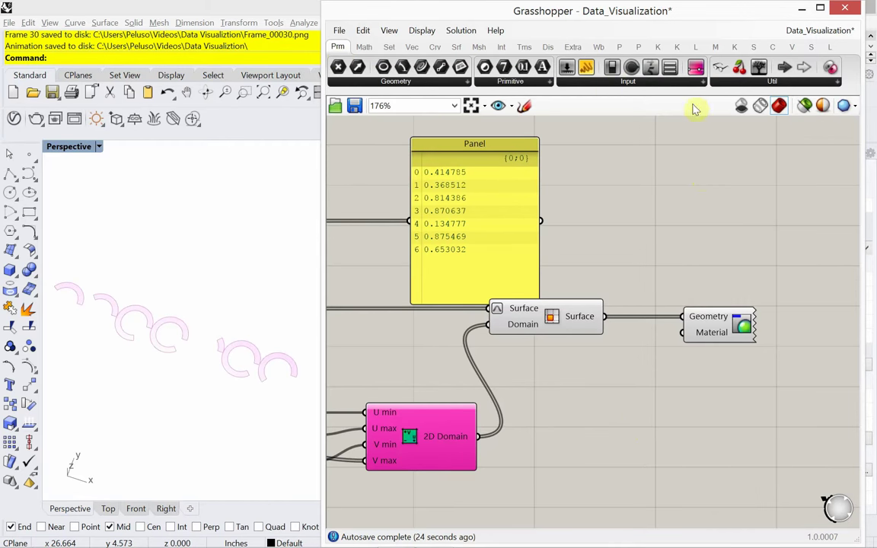
left_click(700, 81)
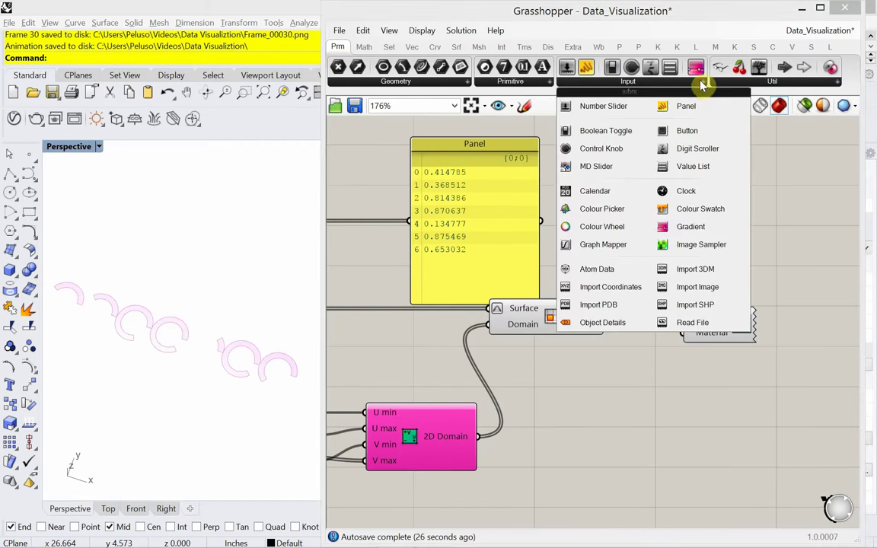
left_click(713, 228)
left_click(669, 409)
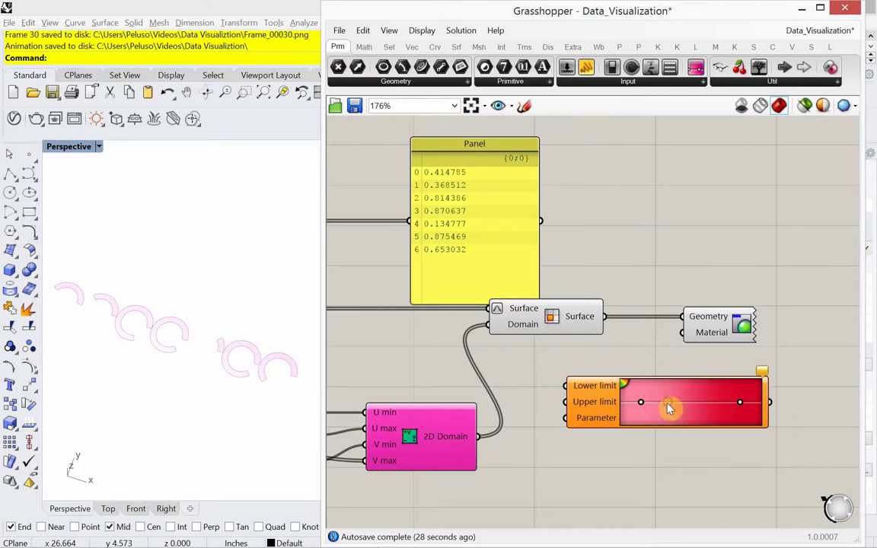
- Position the Gradient beside the 2D Domain and move the Custom Preview farther away from the surface subset component
left_click_drag(709, 416, 667, 449)
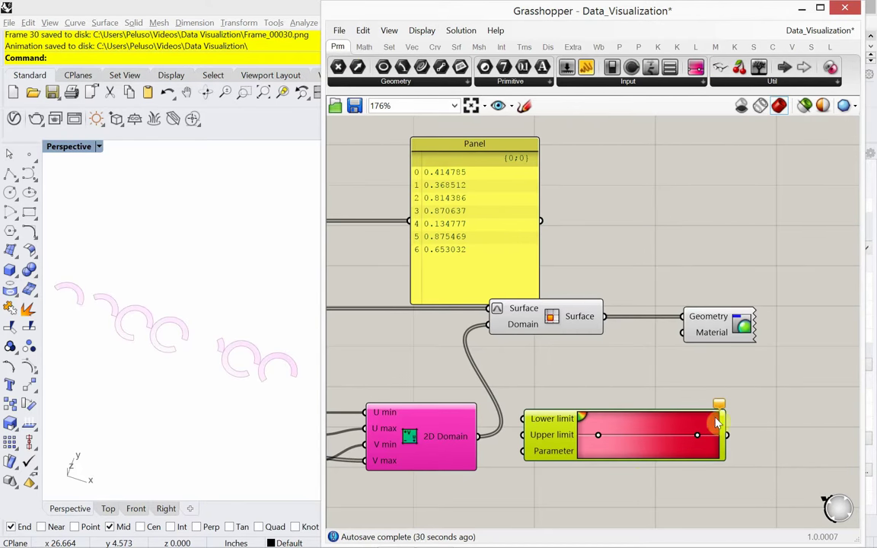
right_click_drag(716, 424, 662, 439)
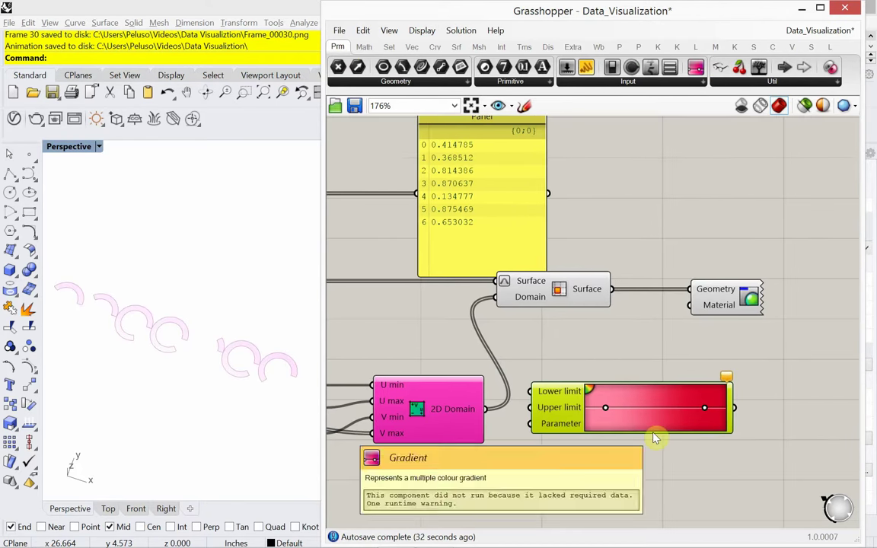
left_click_drag(732, 297, 798, 298)
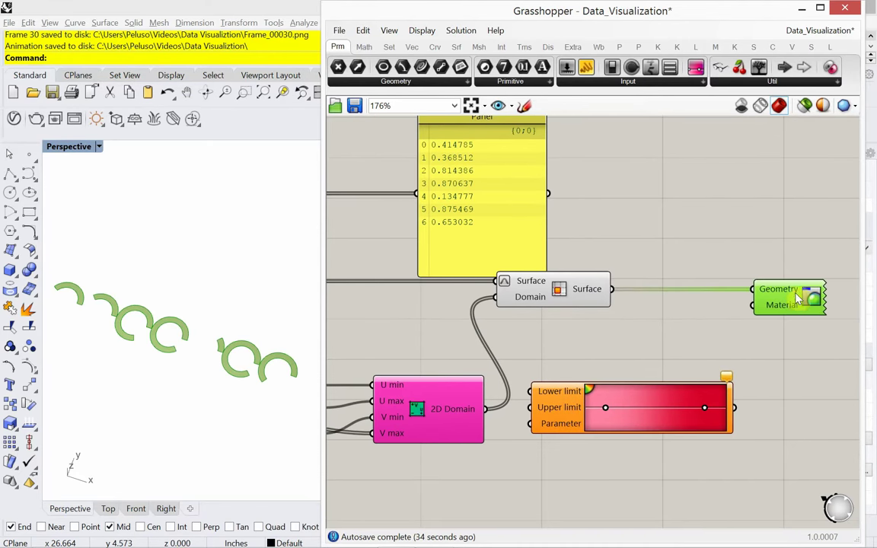
- Apply the green-yellow-red preset to the Gradient component
scroll(636, 444, "up", 1)
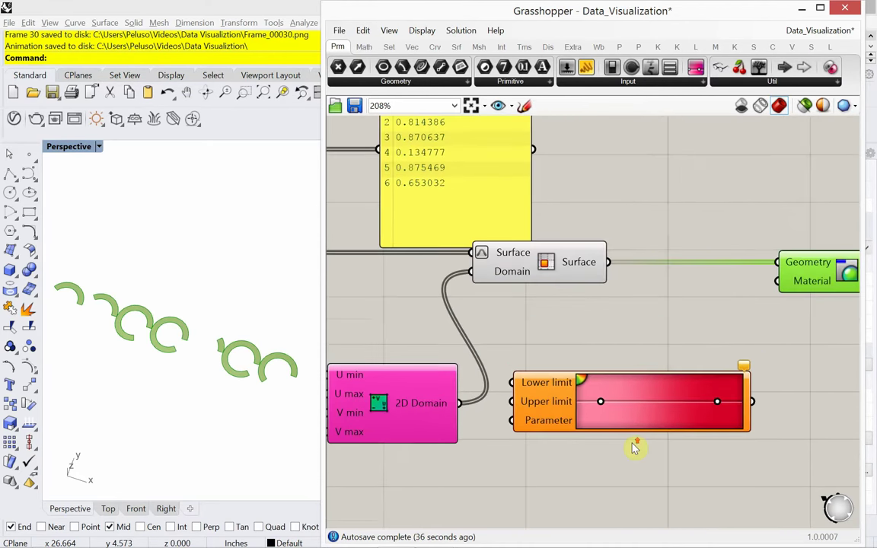
scroll(635, 449, "up", 1)
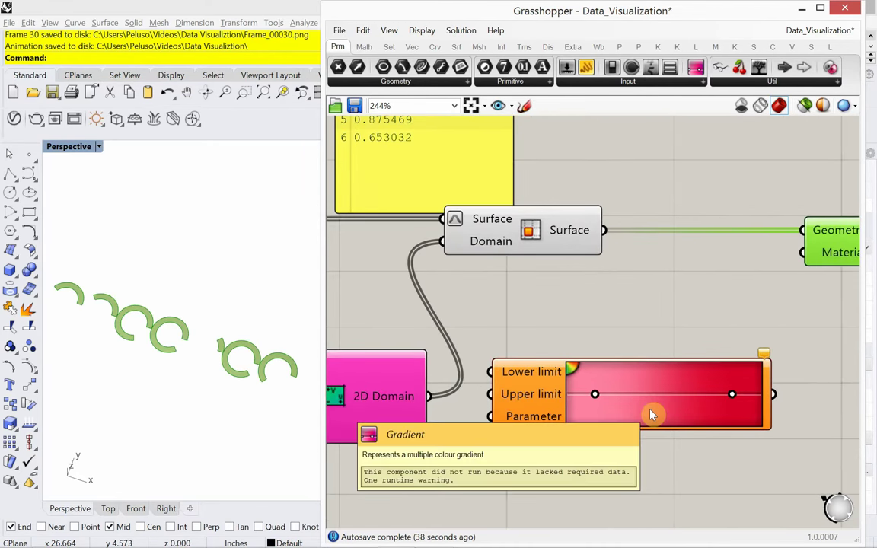
right_click(651, 415)
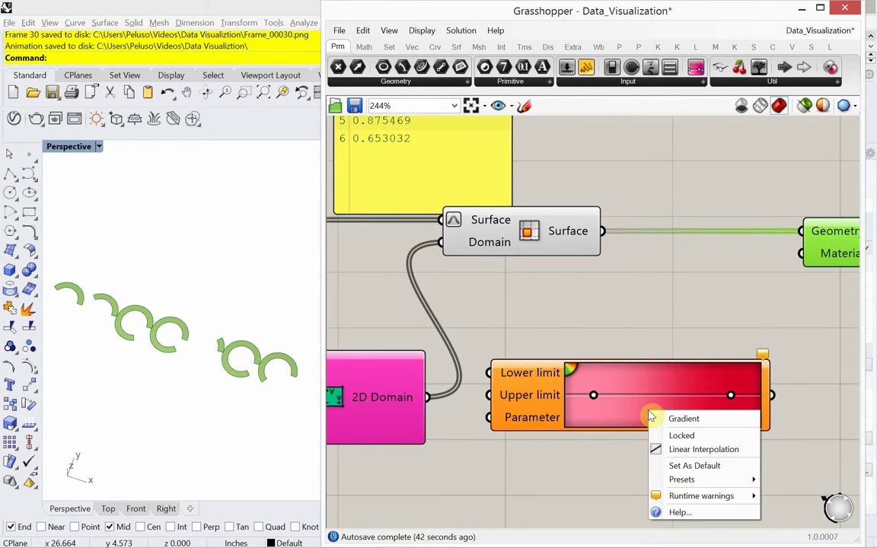
mouse_move(697, 480)
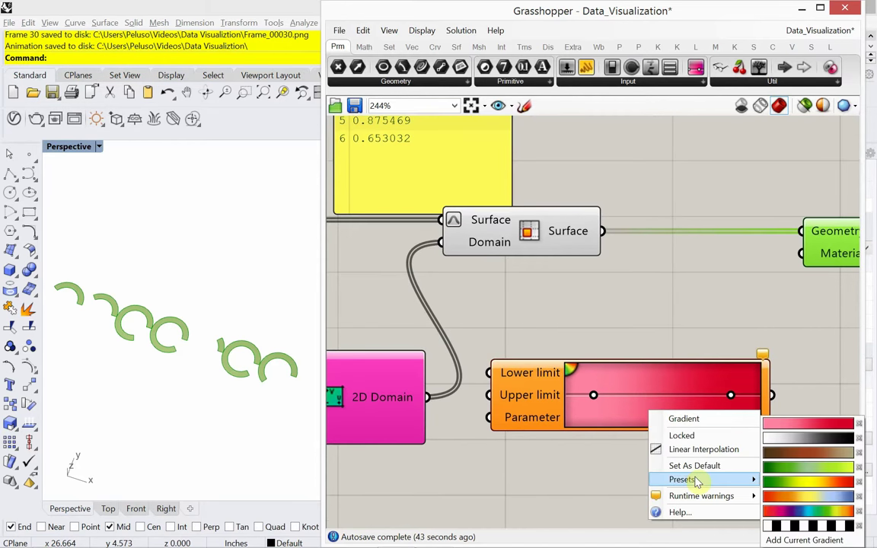
left_click(779, 485)
- Space the Gradient and Custom Preview slightly farther out and connect the Gradient output to the Custom Preview's Material input
left_click_drag(542, 408, 572, 406)
left_click(618, 333)
scroll(618, 333, "down", 2)
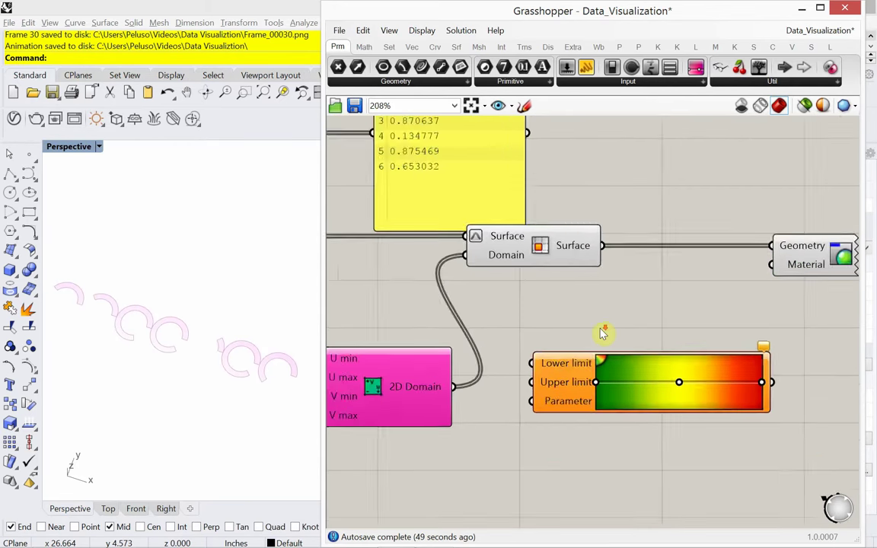
left_click_drag(792, 287, 811, 287)
left_click_drag(749, 377, 765, 274)
- Connect the Random output to the Gradient's Parameter input
right_click_drag(598, 469, 689, 462)
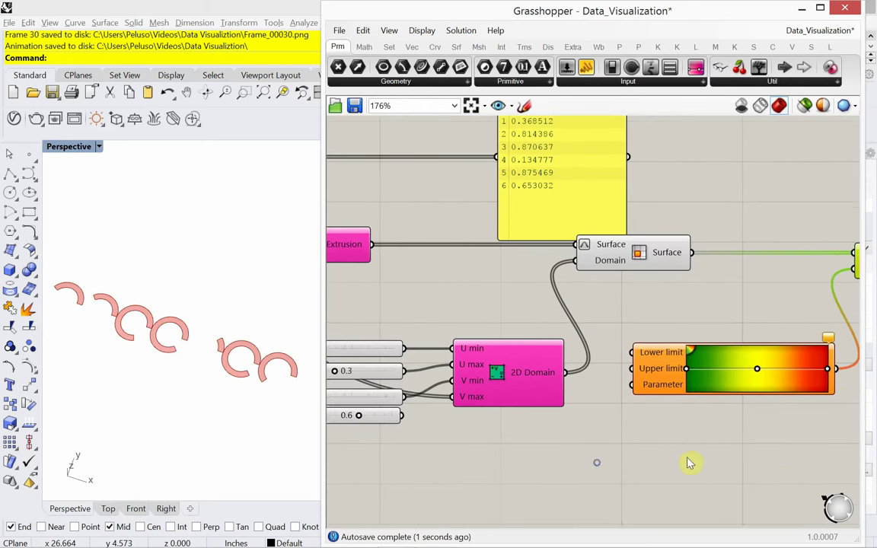
scroll(687, 462, "down", 2)
scroll(561, 346, "down", 1)
right_click_drag(543, 333, 659, 382)
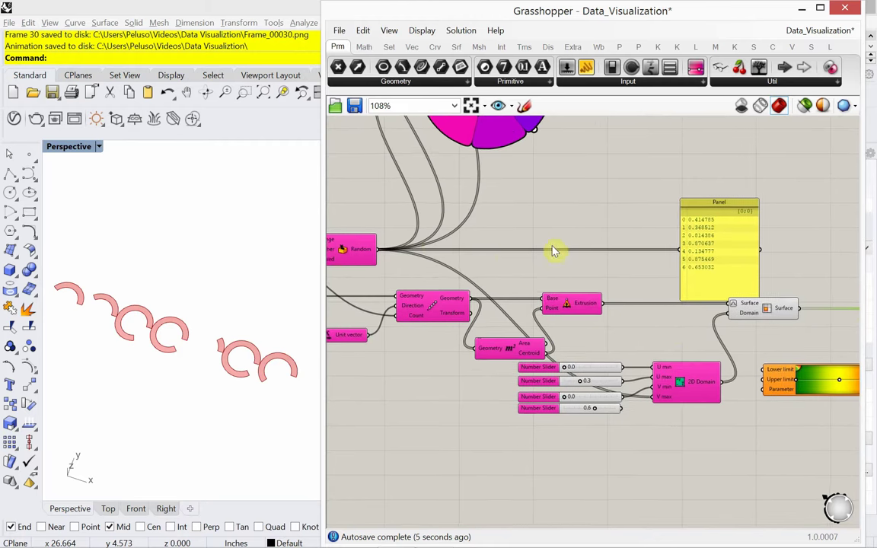
scroll(713, 265, "up", 3)
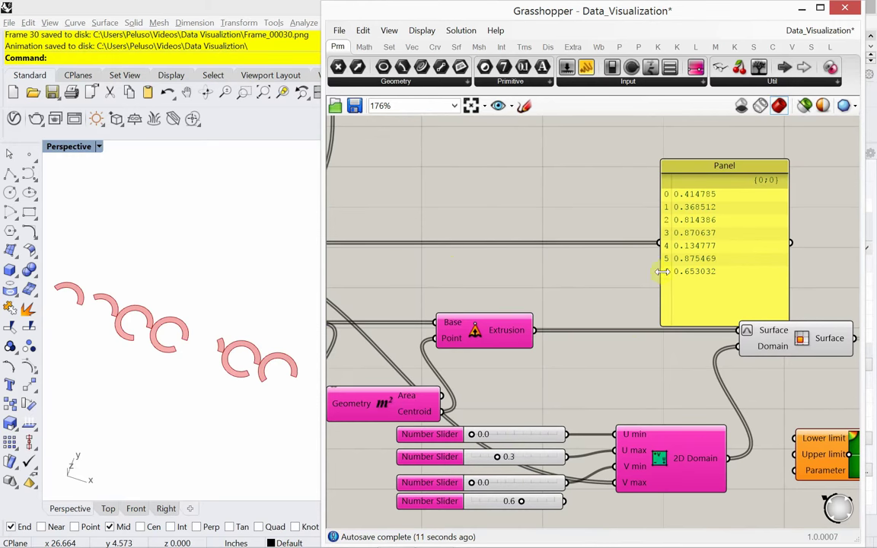
scroll(582, 257, "down", 3)
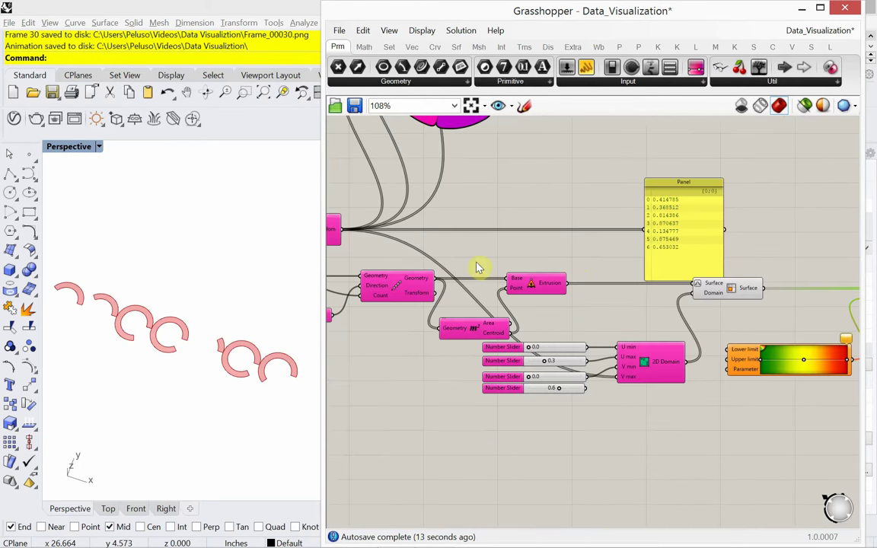
left_click_drag(346, 236, 724, 379)
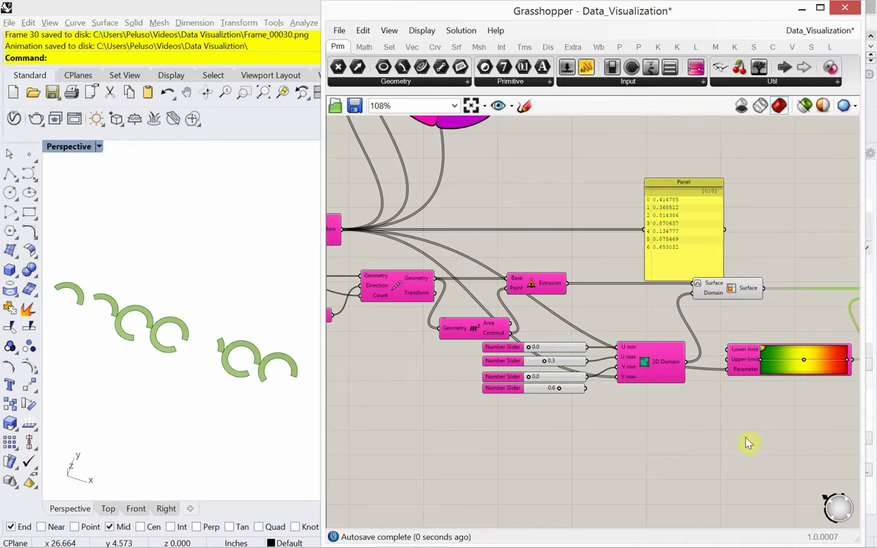
- Set the number slider feeding the Random component's Seed input to 50
right_click_drag(747, 443, 673, 434)
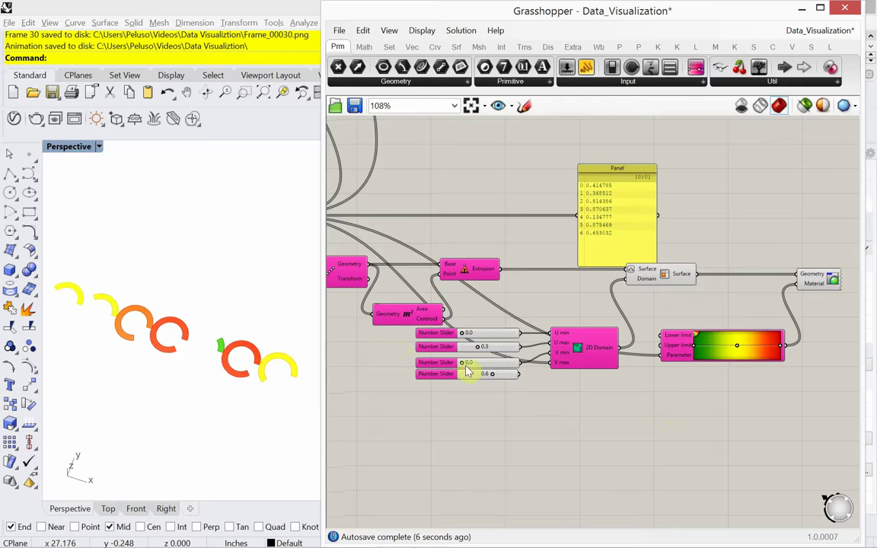
right_click_drag(470, 364, 605, 361)
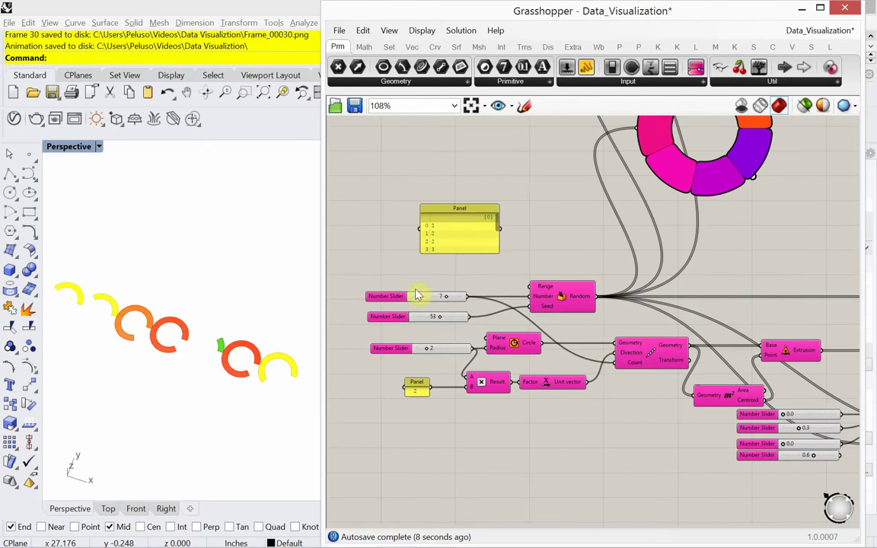
scroll(417, 293, "up", 5)
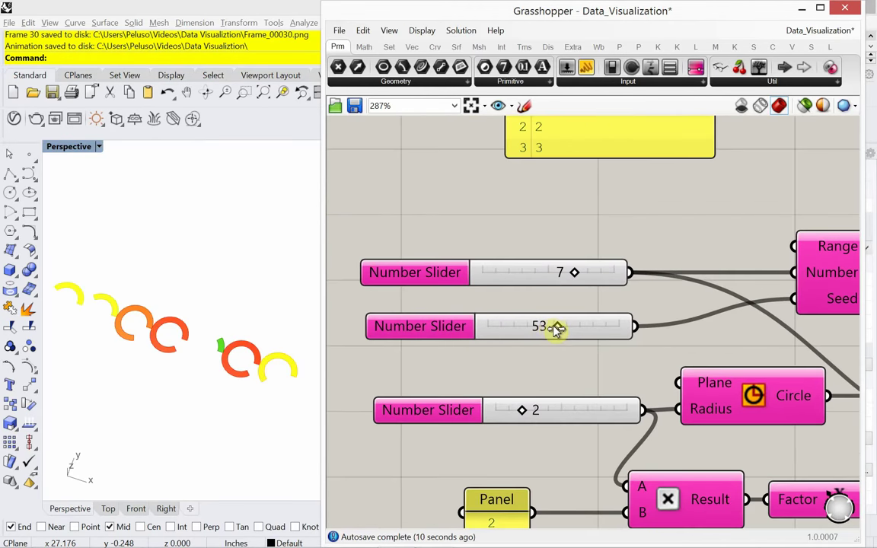
mouse_move(556, 328)
left_mouse_down()
mouse_move(544, 329)
mouse_move(554, 329)
left_mouse_up()
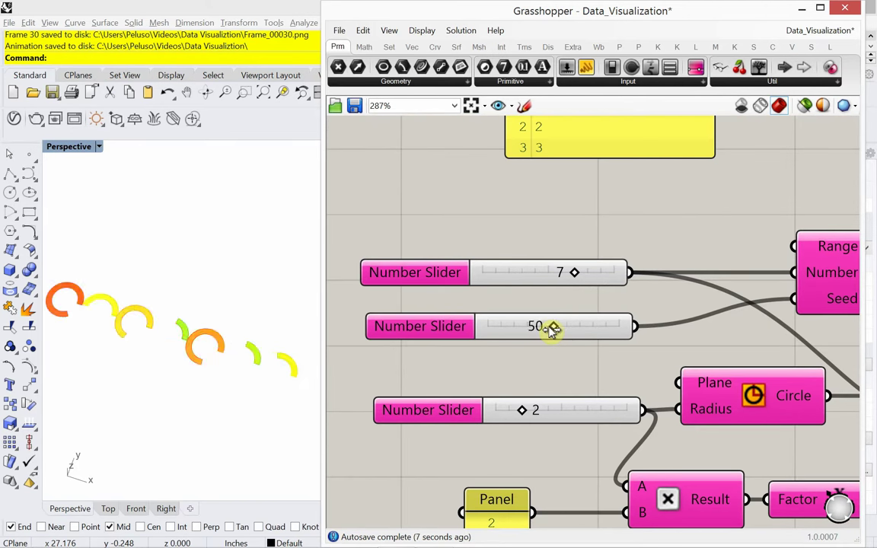
- Compare the new Gradient's lower and upper limit inputs with those of the green-to-blue Gradient in the other definition below
scroll(562, 377, "down", 4)
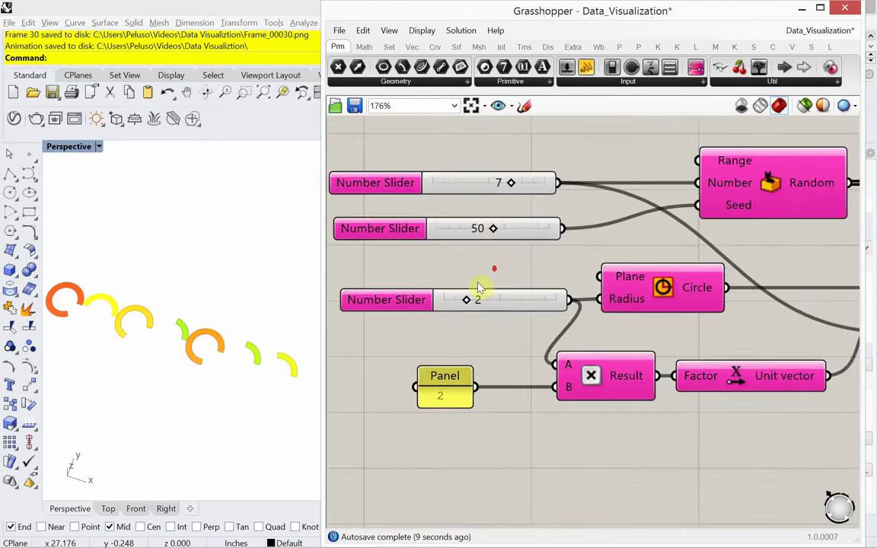
right_click_drag(617, 378, 521, 366)
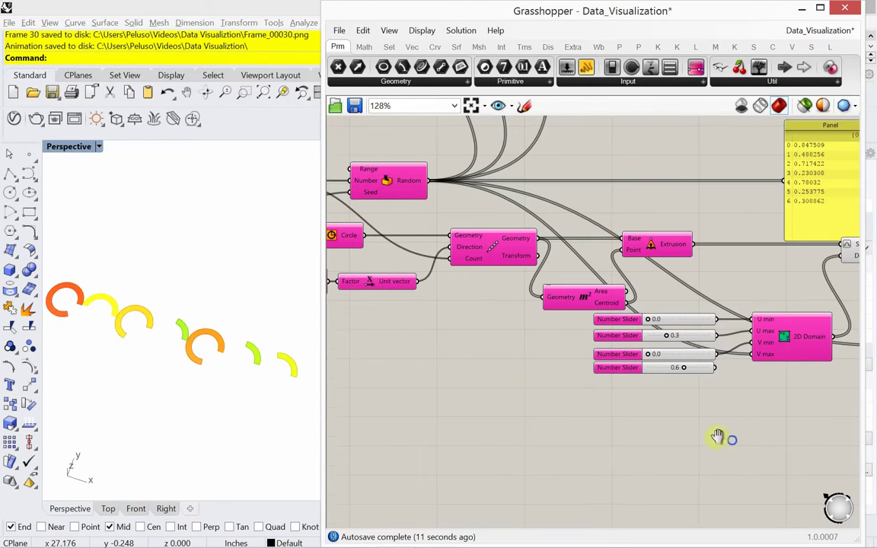
right_click_drag(719, 437, 574, 408)
mouse_move(664, 389)
right_mouse_down()
mouse_move(572, 390)
mouse_move(582, 377)
right_mouse_up()
mouse_move(555, 336)
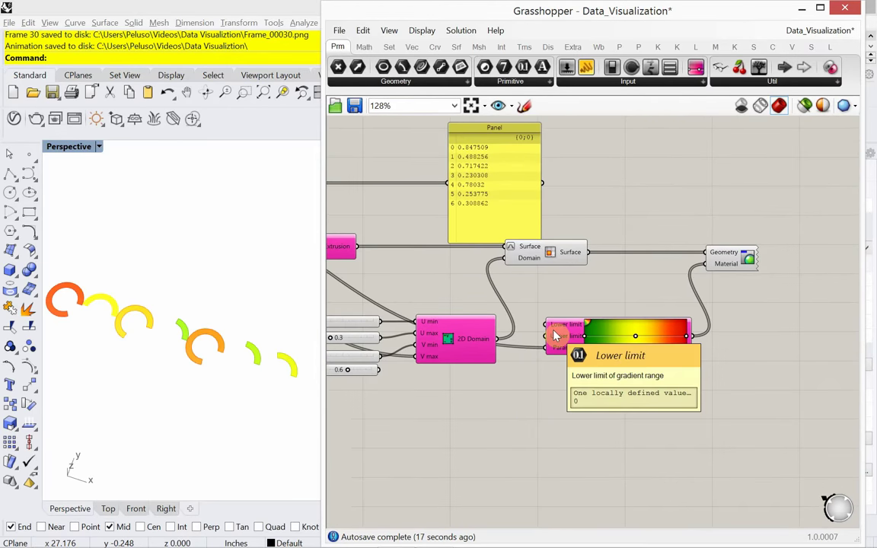
scroll(555, 340, "down", 4)
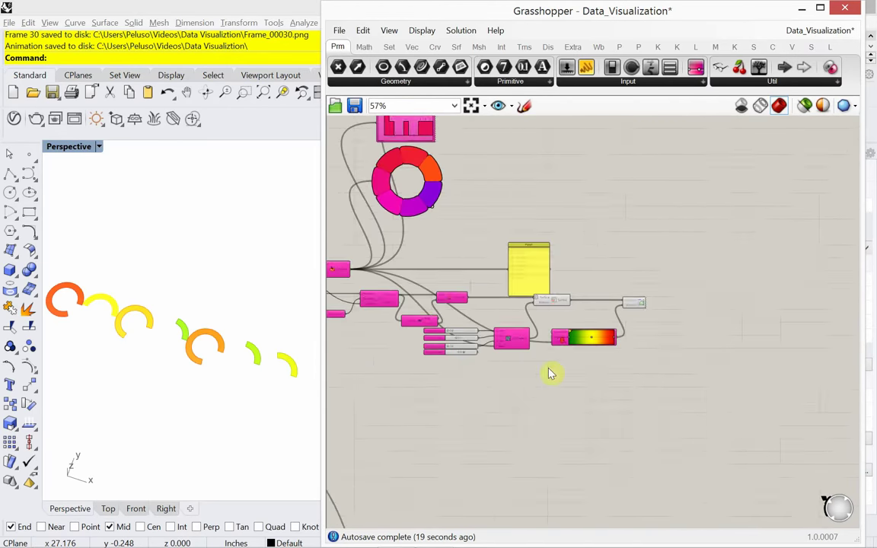
right_click_drag(551, 373, 597, 268)
scroll(586, 305, "down", 3)
right_click_drag(573, 323, 583, 308)
scroll(589, 377, "up", 4)
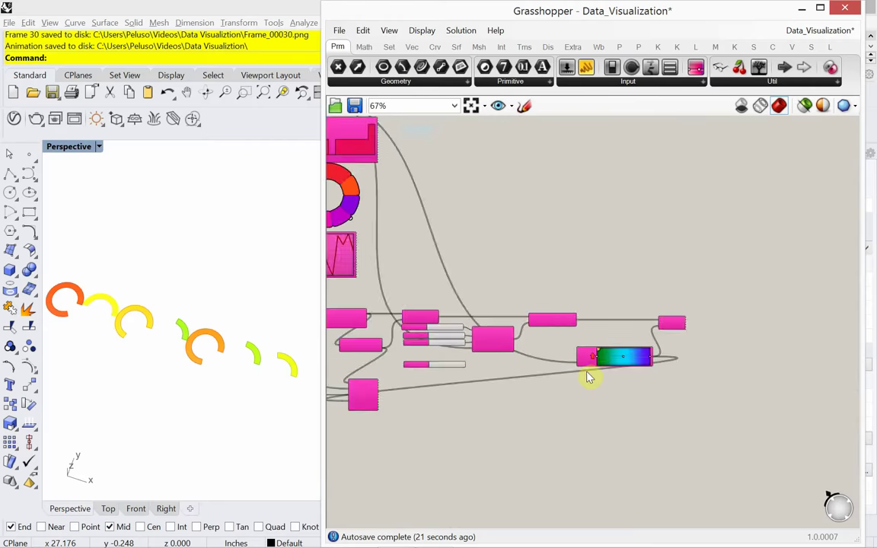
scroll(589, 376, "up", 5)
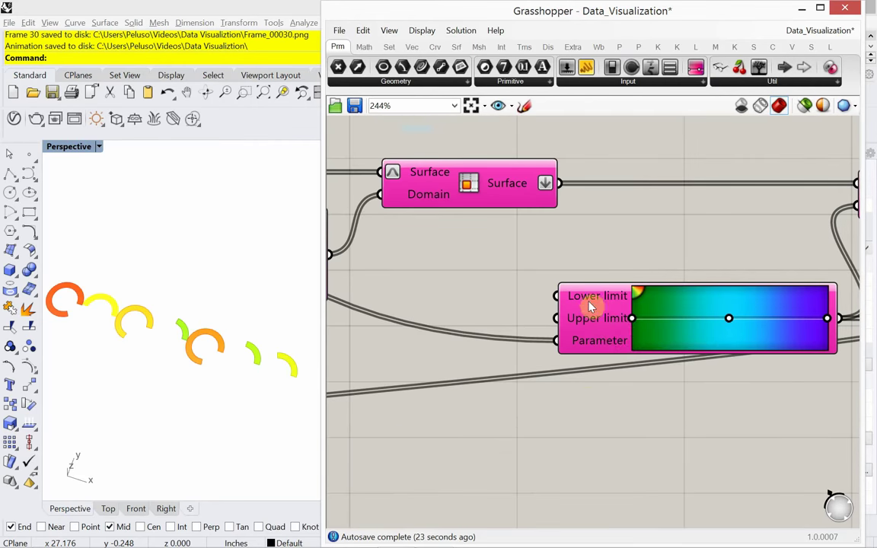
mouse_move(592, 318)
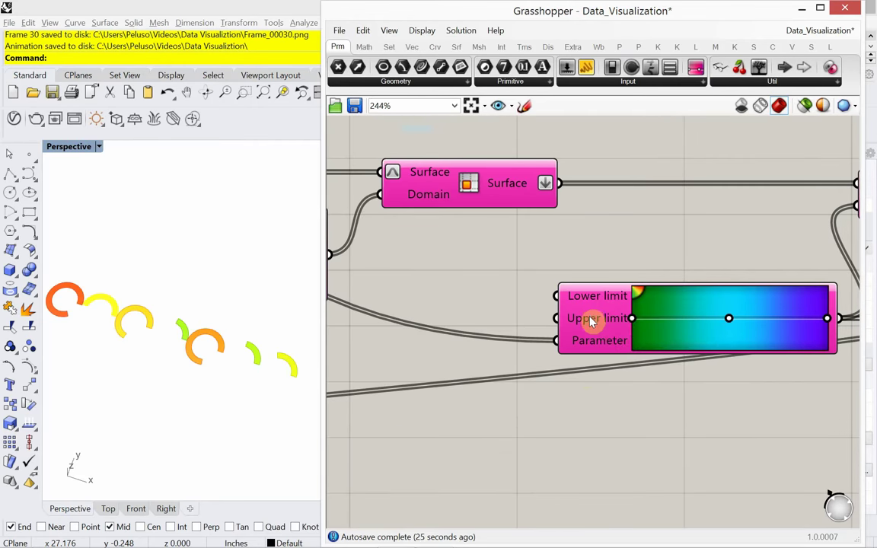
scroll(593, 320, "down", 6)
right_click_drag(581, 333, 631, 298)
scroll(630, 298, "up", 5)
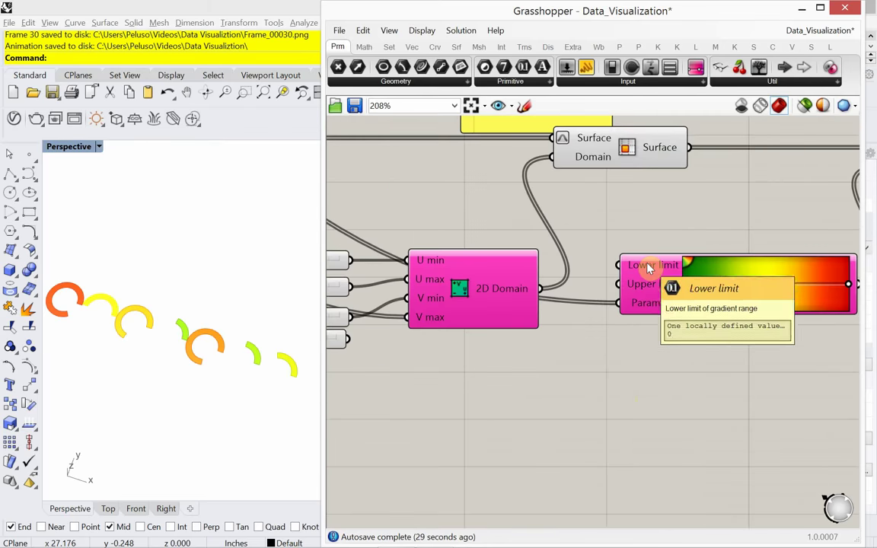
- Move the Area component down and away from the number sliders, to the open canvas below the linear array component
scroll(546, 419, "down", 1)
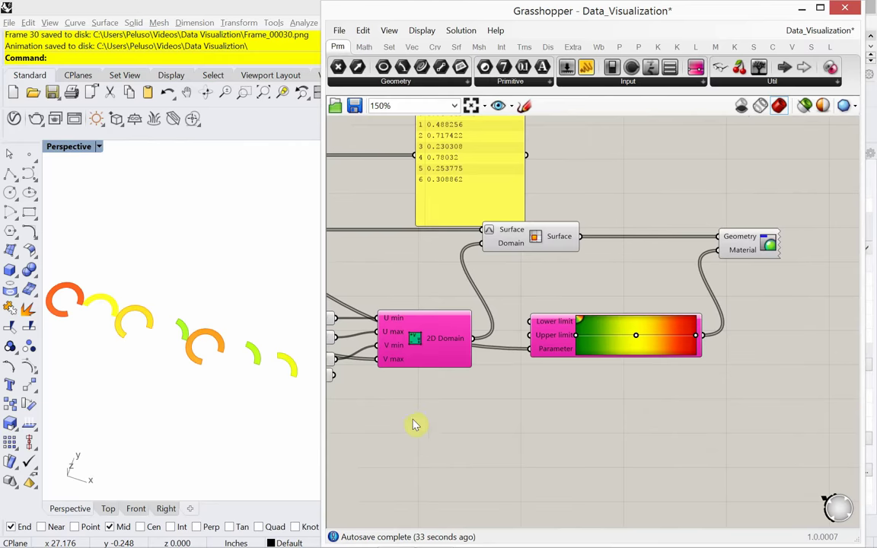
right_click_drag(417, 424, 723, 386)
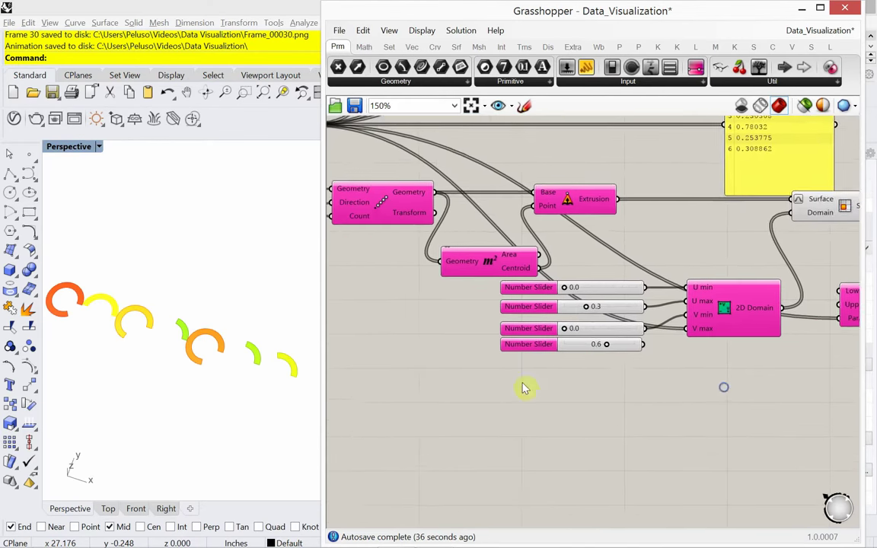
right_click_drag(523, 386, 640, 406)
left_click_drag(640, 299, 489, 373)
- Add a Text Tag 3D component and place it below and slightly beyond the Area component
left_click(598, 454)
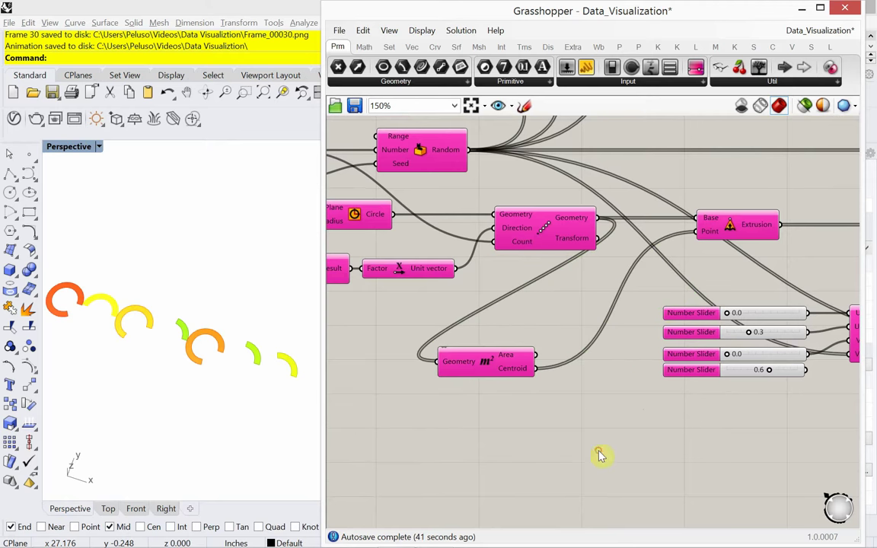
double_click(600, 453)
type("text")
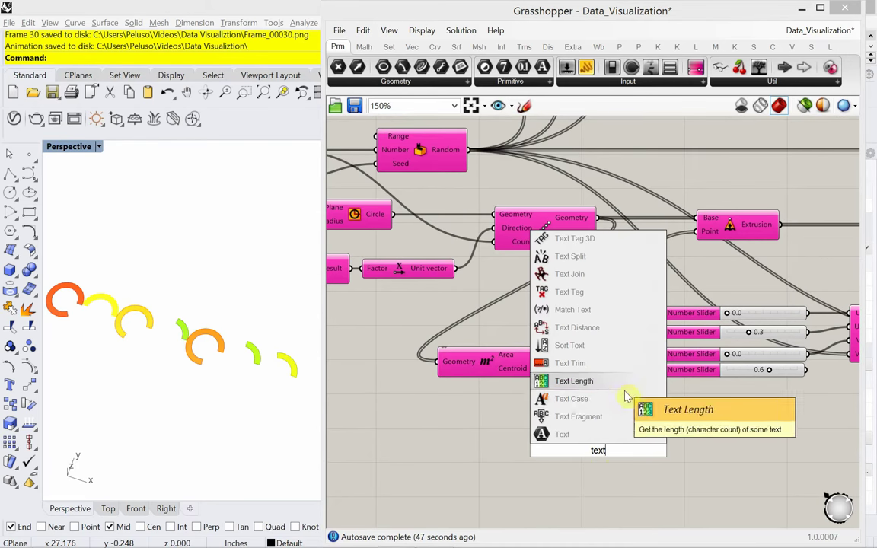
type("3d")
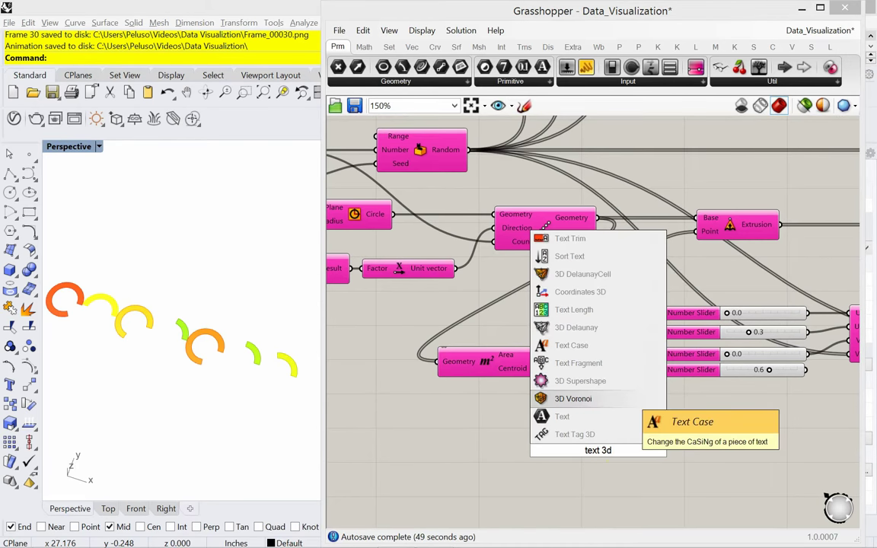
left_click(597, 434)
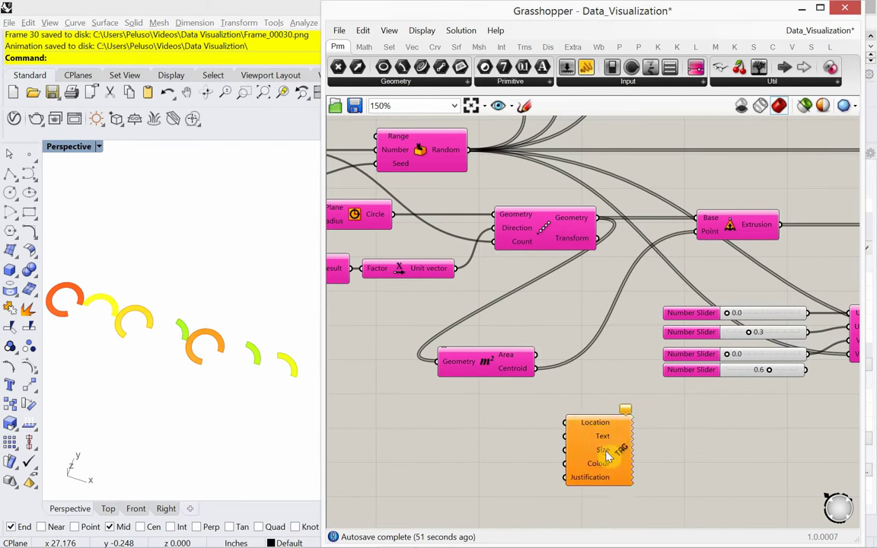
left_click_drag(607, 456, 652, 447)
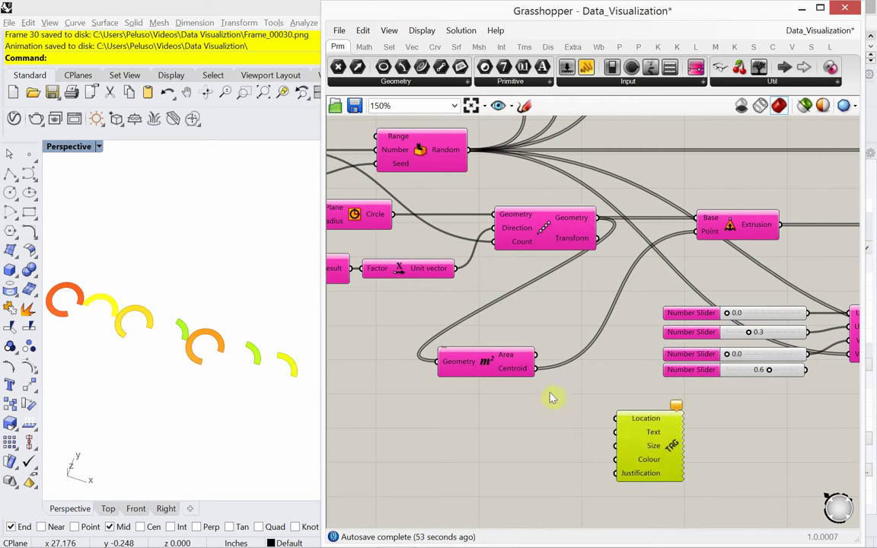
- Connect the Area component's Centroid output to the text tag's Location input and the Random output to its Text input
left_click_drag(535, 369, 616, 419)
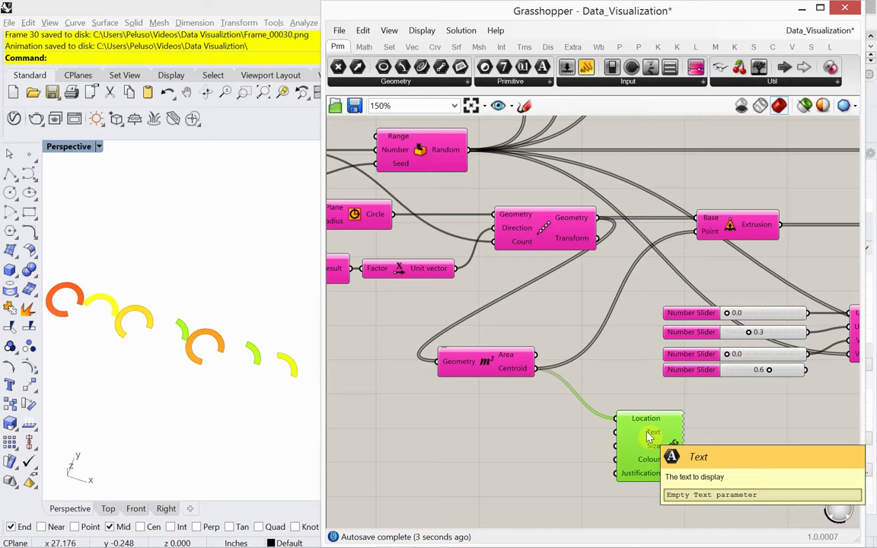
scroll(649, 436, "down", 3)
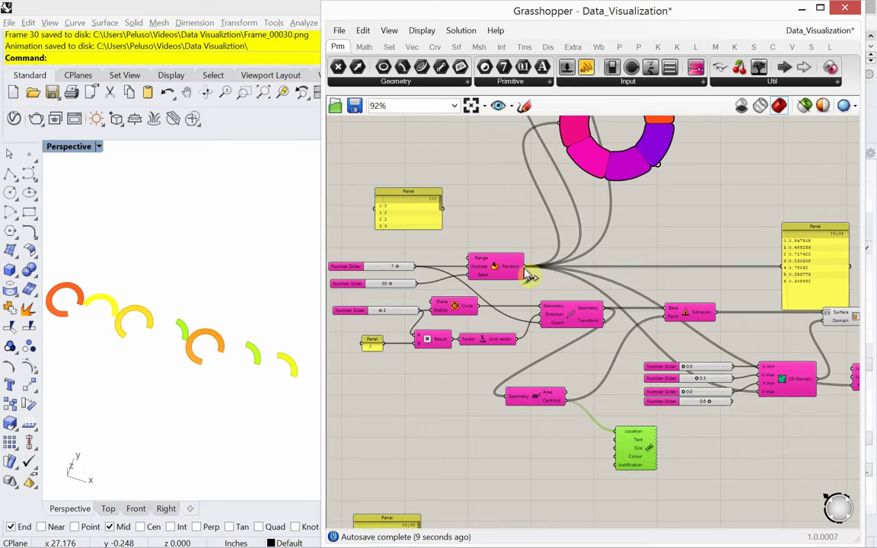
left_click_drag(531, 275, 613, 455)
right_click_drag(572, 475, 558, 447)
scroll(562, 445, "up", 2)
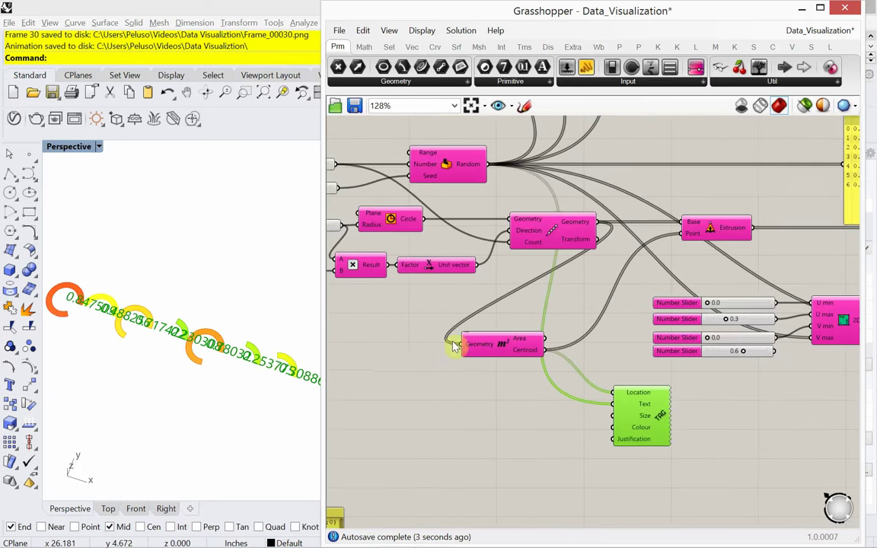
- Add a Round To Decimal Place component beside the text tag and connect the Random output to its Number X input
right_click_drag(554, 326, 441, 376)
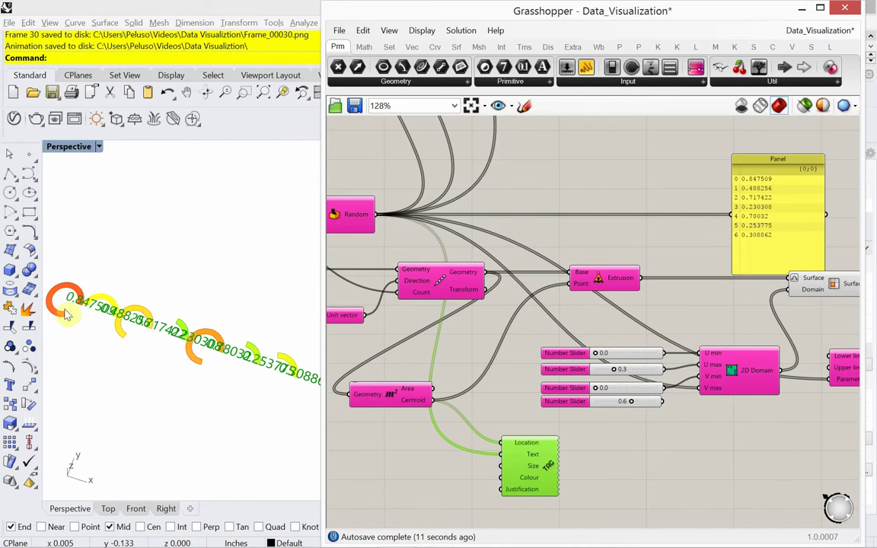
right_click_drag(391, 361, 485, 330)
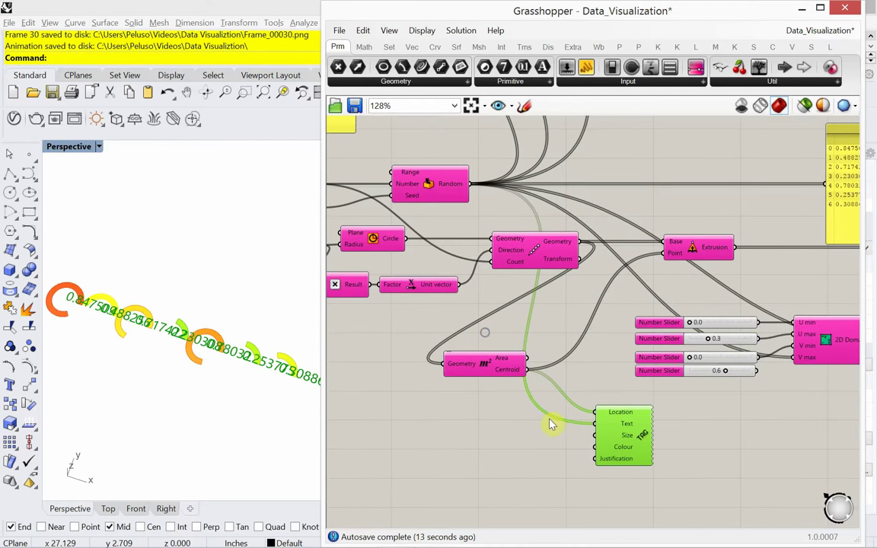
double_click(504, 437)
type("round")
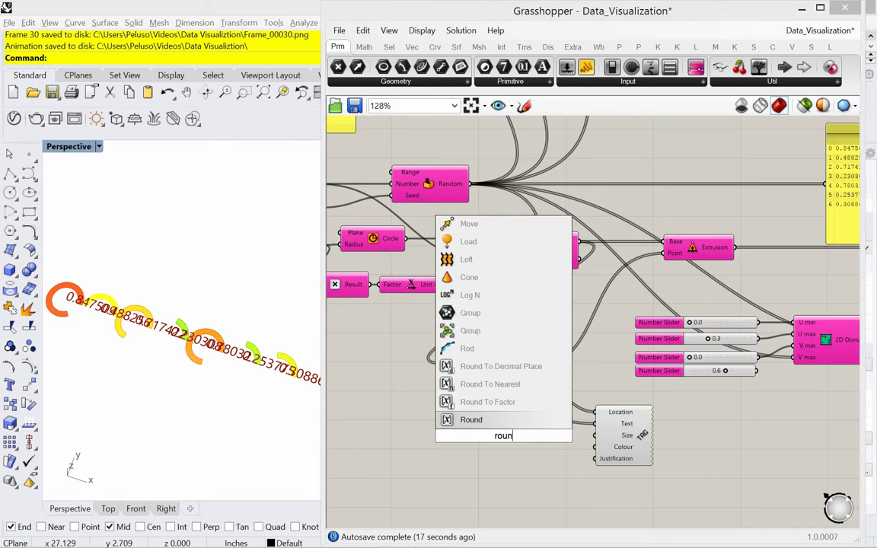
left_click(508, 367)
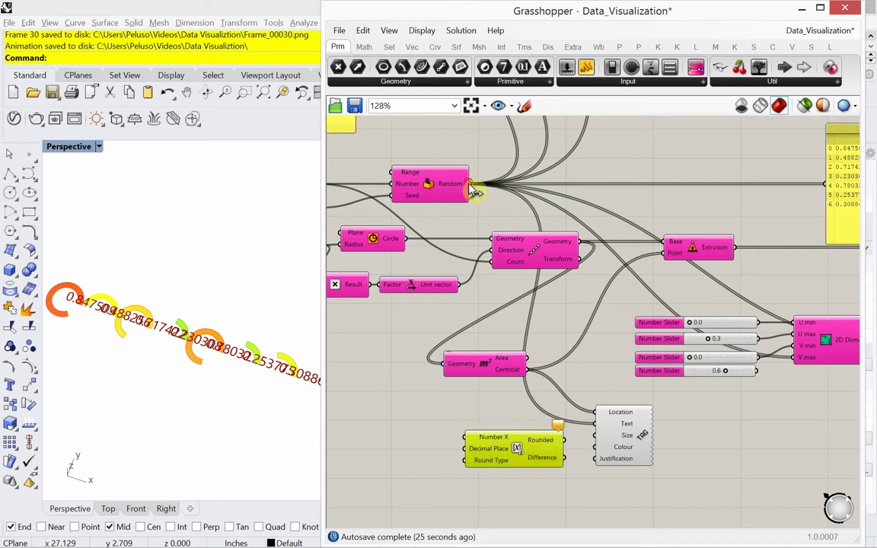
left_click_drag(469, 185, 454, 441)
- Add a number slider set to 1 and connect it to the Decimal Place input of the rounding component
scroll(449, 478, "up", 4)
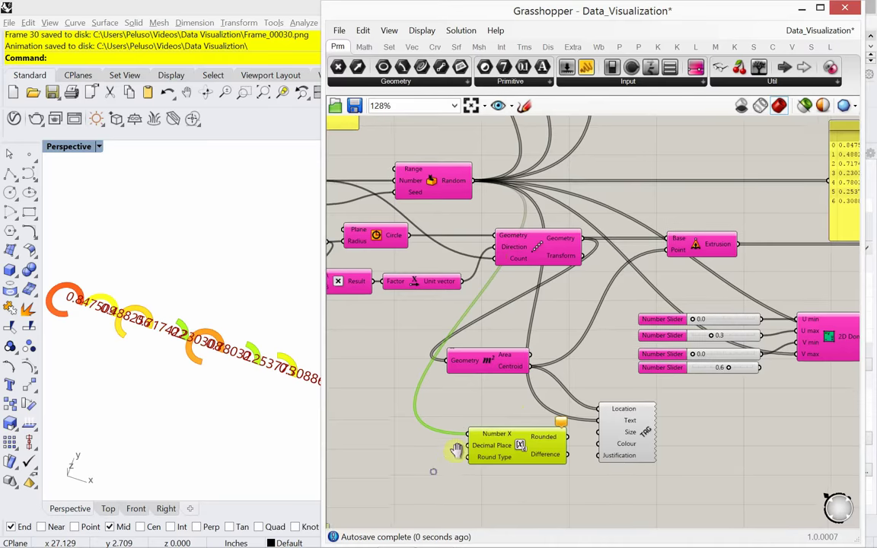
left_click(438, 431)
double_click(438, 432)
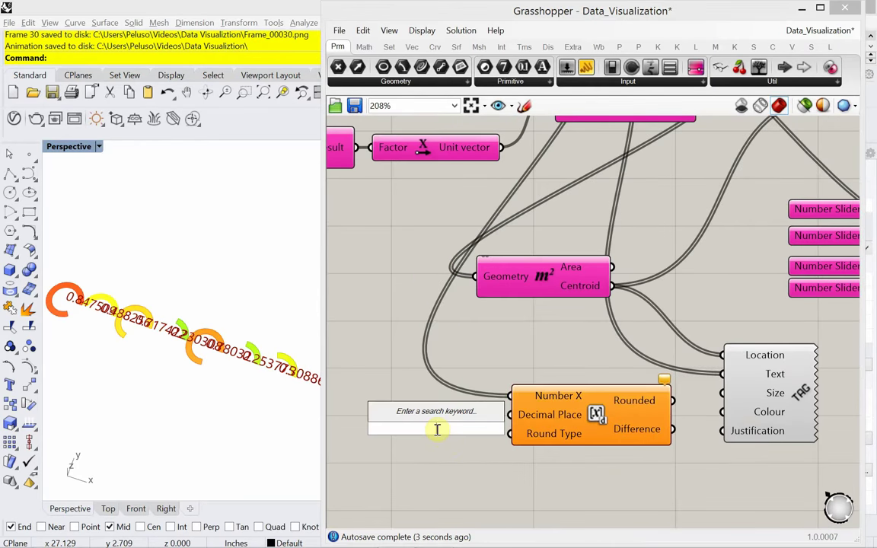
type("Number Slider")
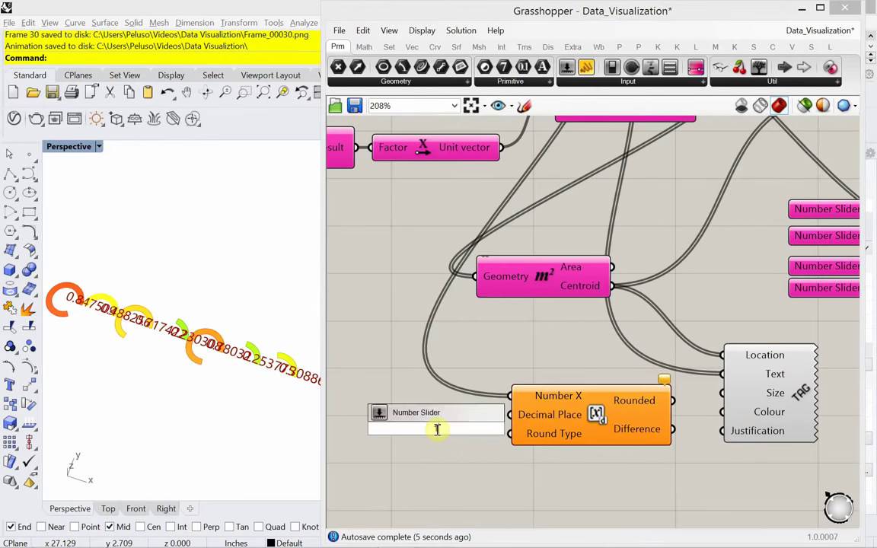
key("Return")
left_click(450, 429)
left_click_drag(450, 429, 402, 412)
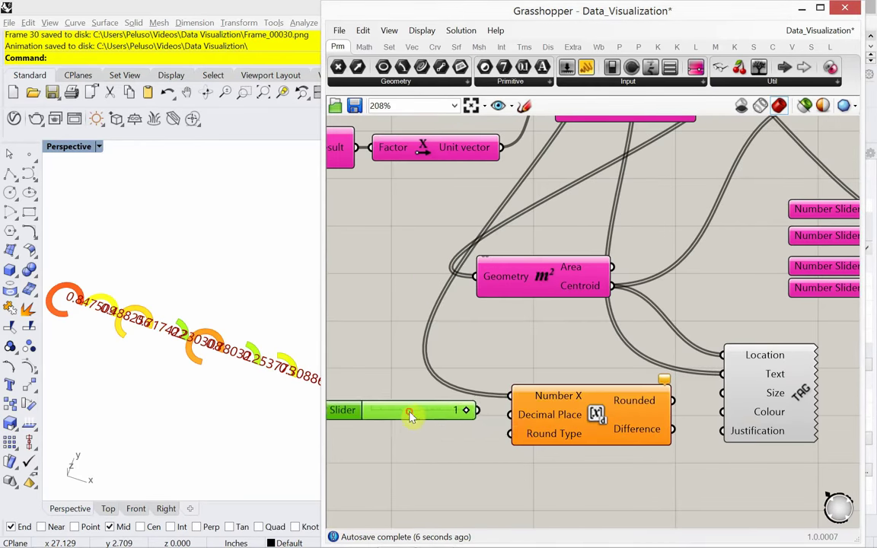
mouse_move(476, 411)
left_mouse_down()
mouse_move(501, 424)
mouse_move(455, 431)
left_mouse_up()
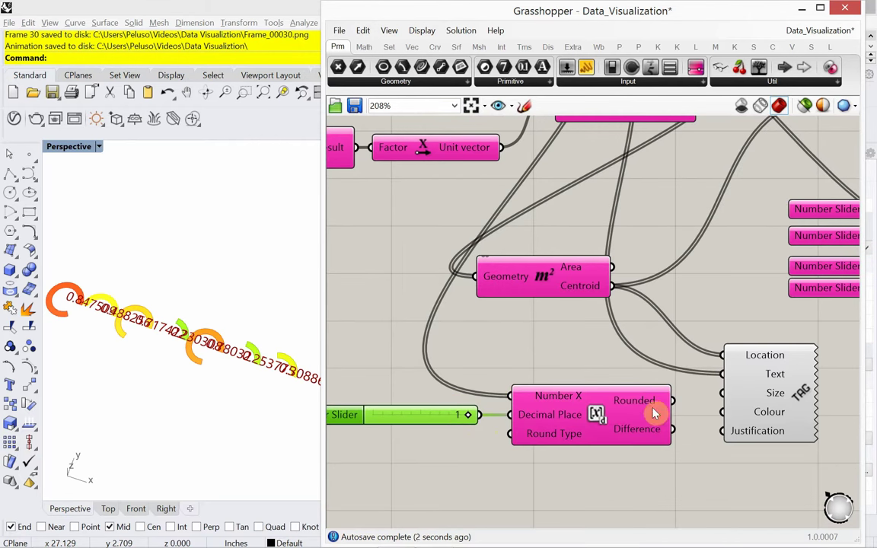
- Replace the text tag's Text input with the Rounded output and inspect the labels on the rings up close
left_click_drag(675, 412, 721, 375)
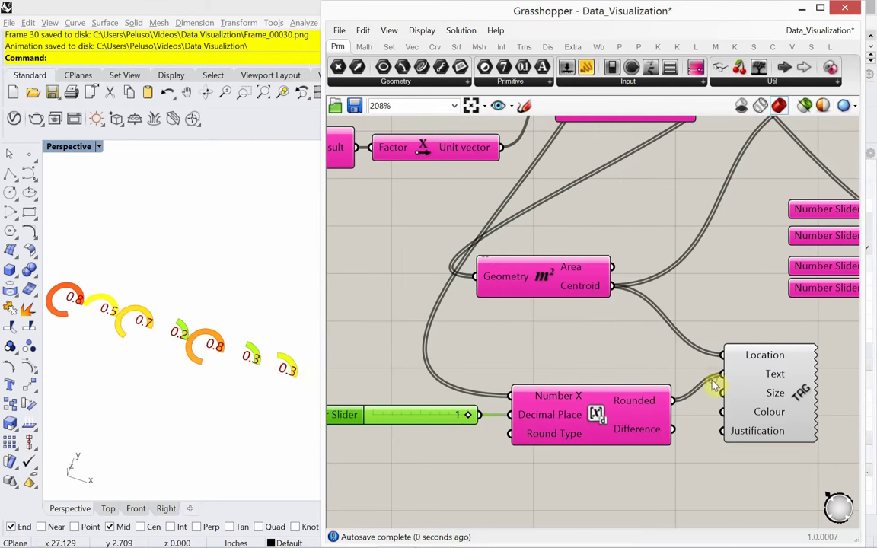
left_click(233, 348)
scroll(232, 348, "up", 3)
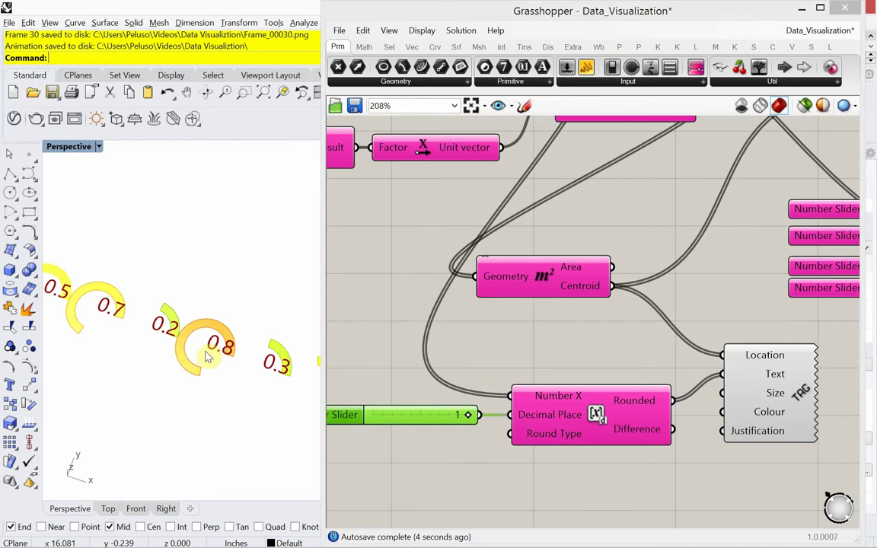
scroll(213, 339, "up", 1)
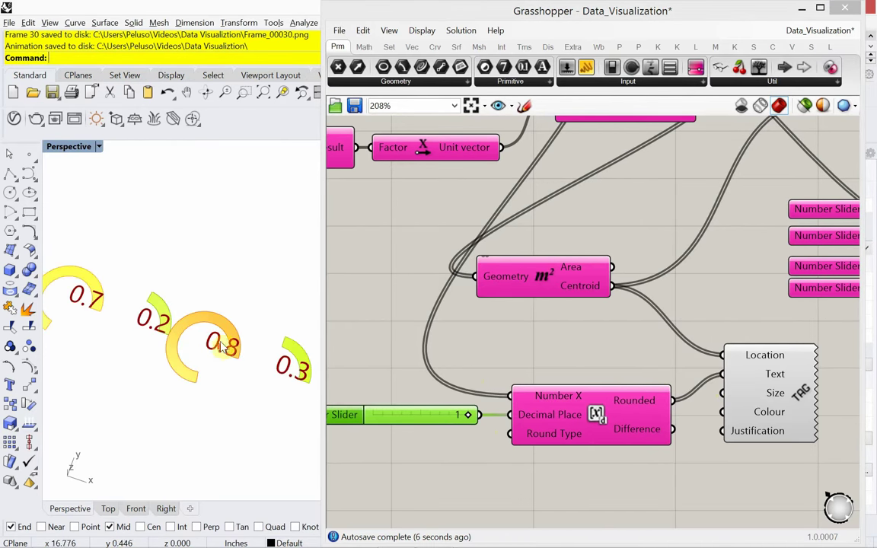
- Shift the Text Tag 3D component down and outward to make room for another input, and check its Size input
right_click_drag(619, 399, 611, 335)
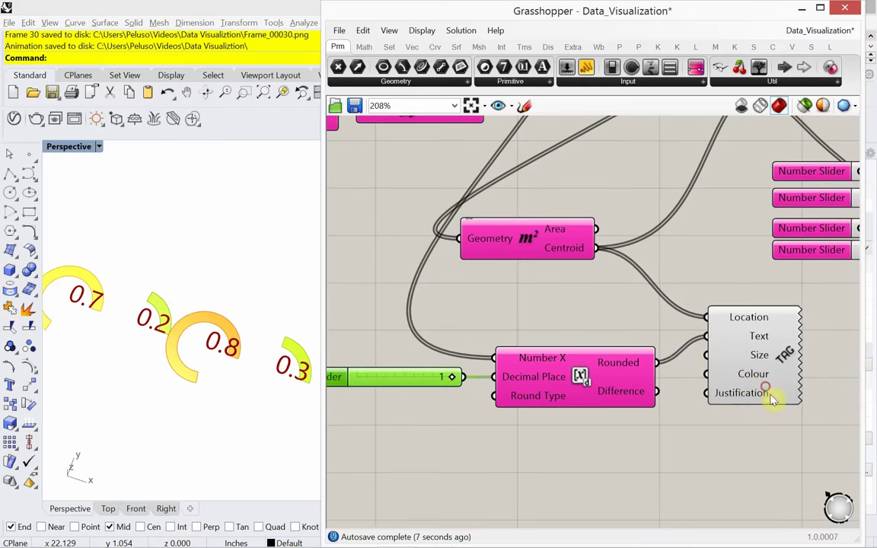
left_click(792, 434)
left_click_drag(794, 436, 799, 436)
mouse_move(762, 409)
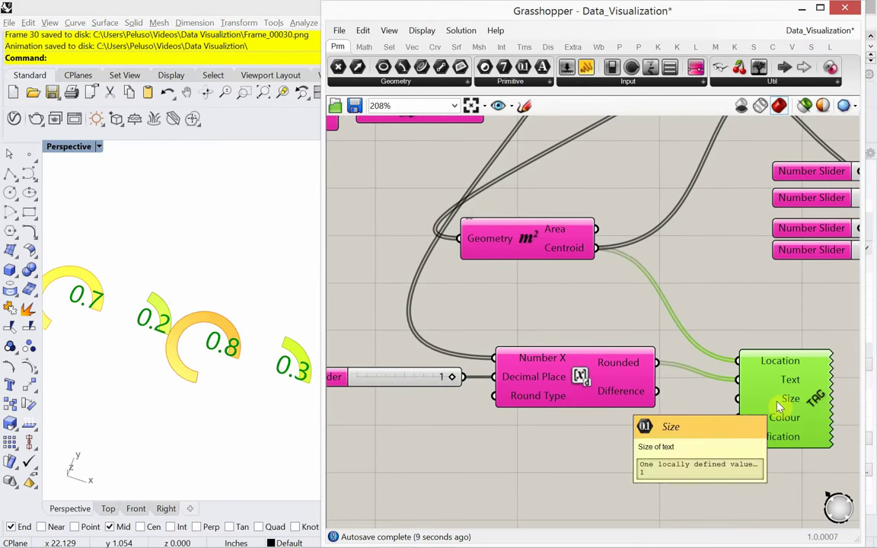
- Add a 0.5 number slider below the rounding component, connect it to the text tag's Size input and raise it to 0.6
left_click(637, 453)
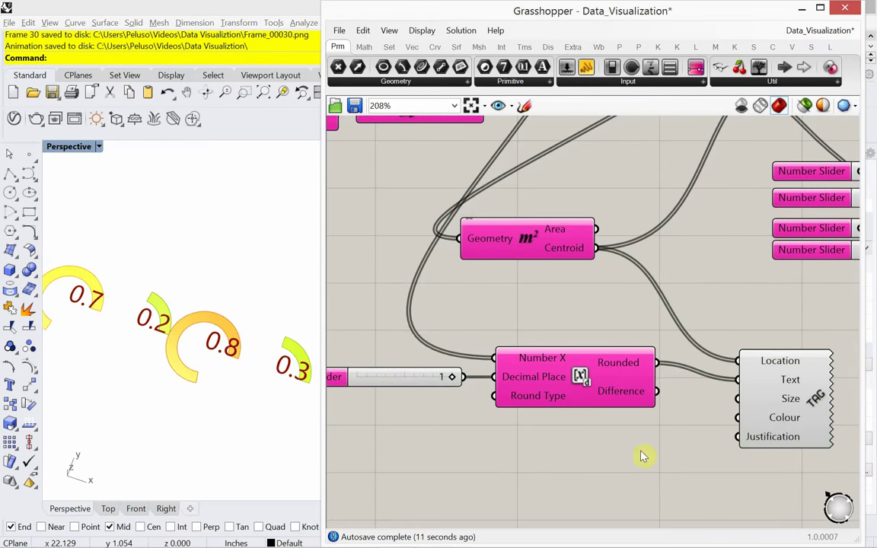
double_click(642, 455)
type("0.5")
key("Return")
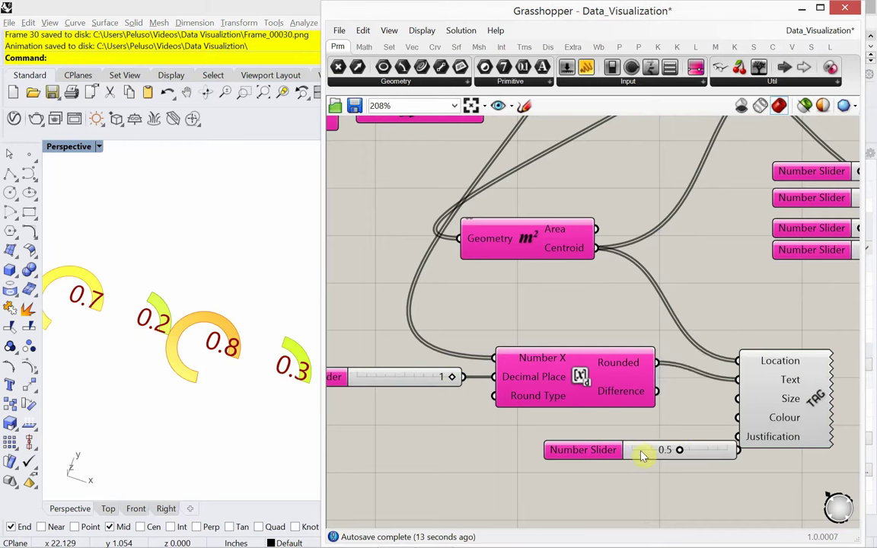
left_click_drag(642, 455, 592, 436)
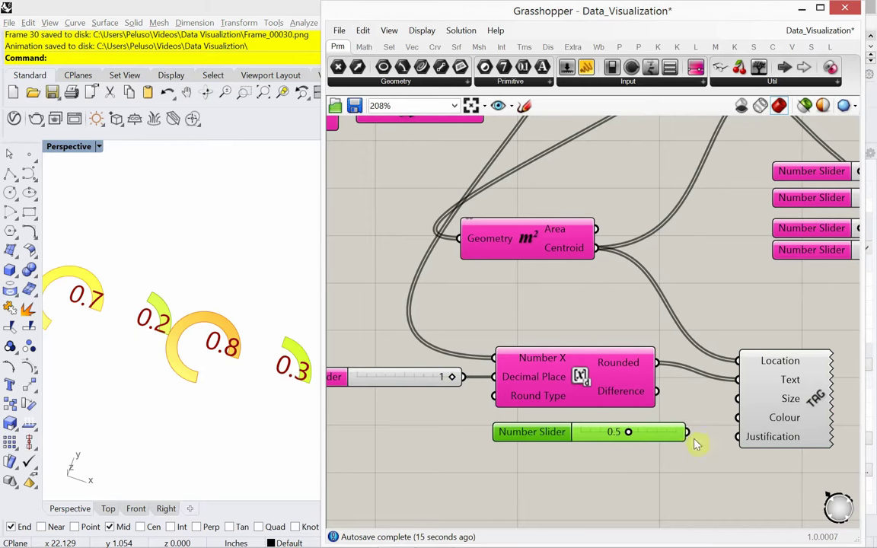
left_click_drag(689, 433, 737, 399)
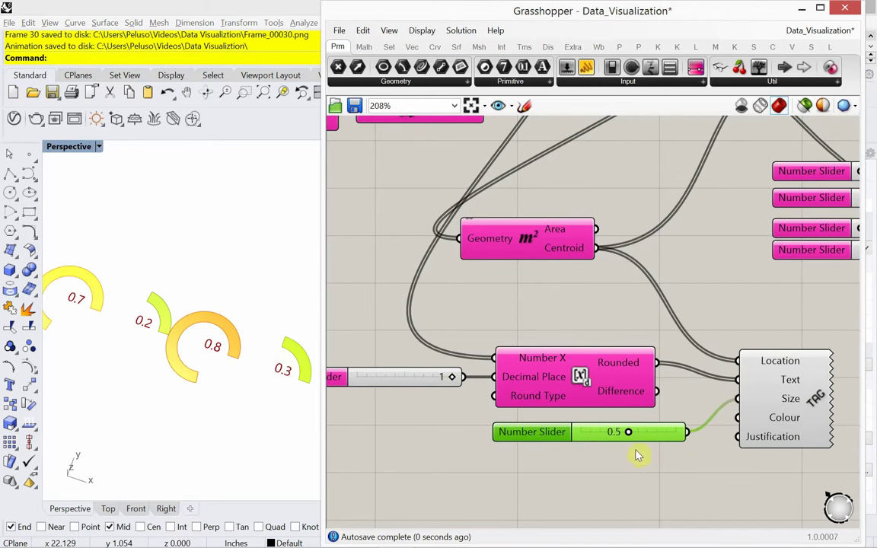
left_click_drag(629, 436, 639, 435)
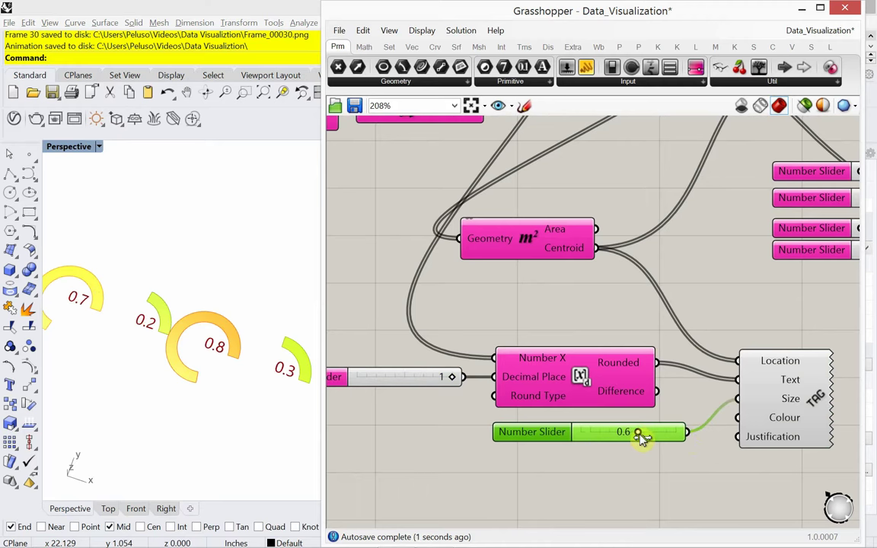
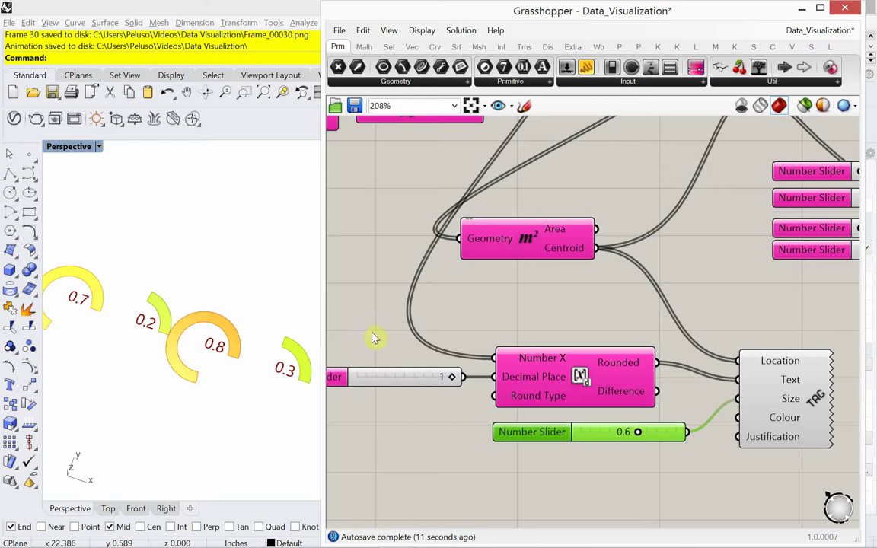
- Add a Format component and place it below the text size slider
double_click(484, 329)
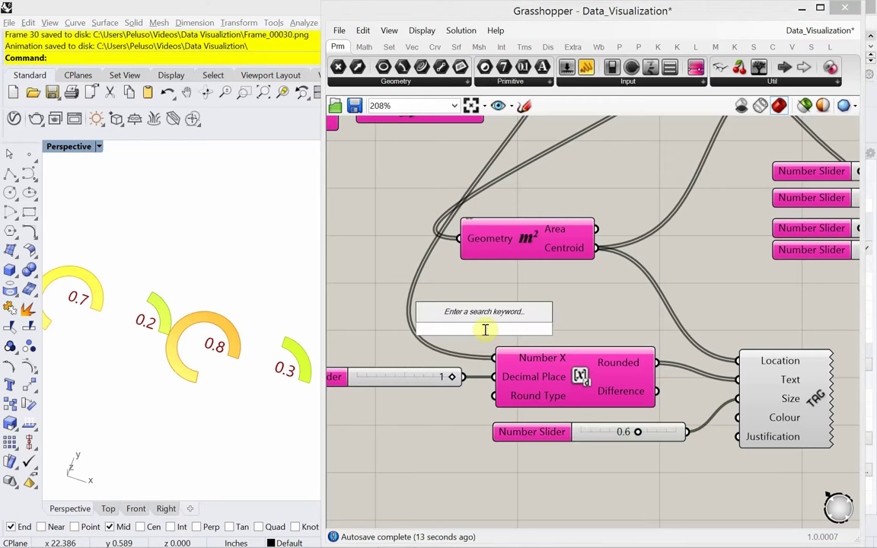
type("fo")
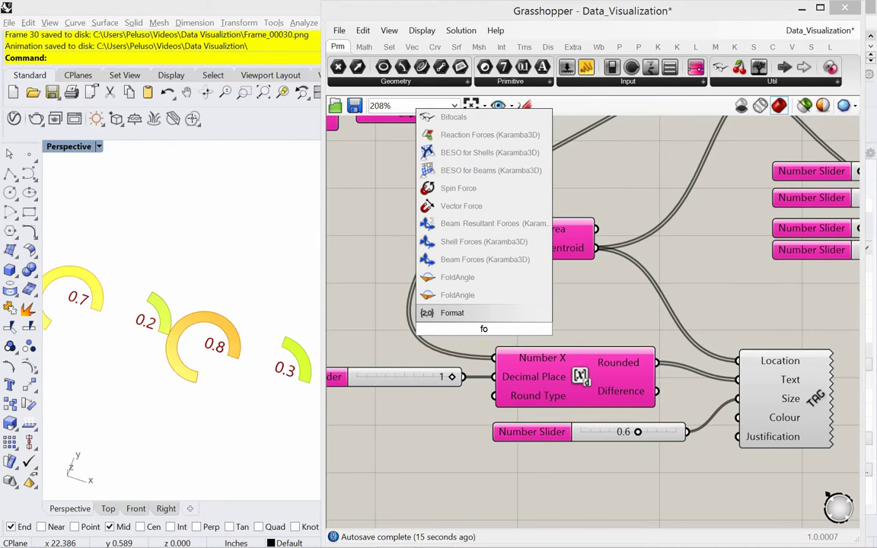
key("Return")
left_click_drag(488, 354, 595, 526)
right_click_drag(570, 473, 597, 394)
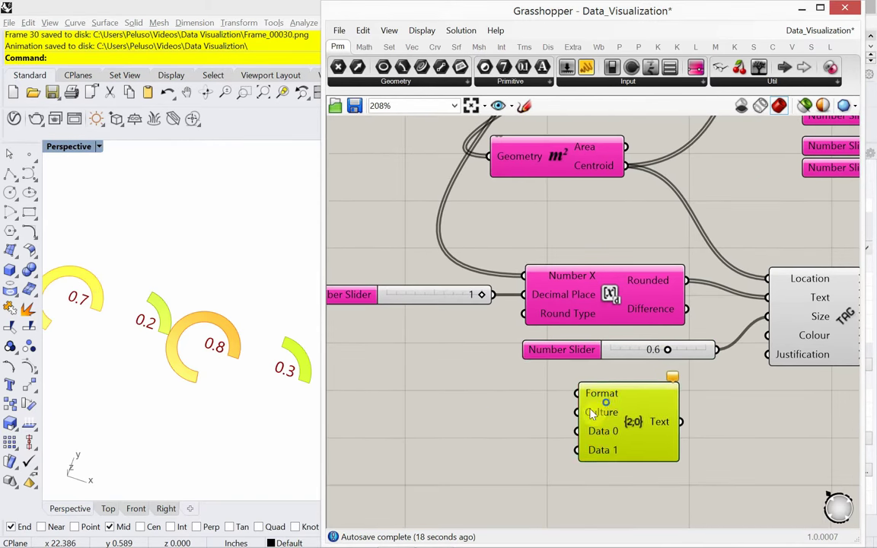
- Add an empty Panel next to the Format component's inputs
double_click(475, 412)
type("panel")
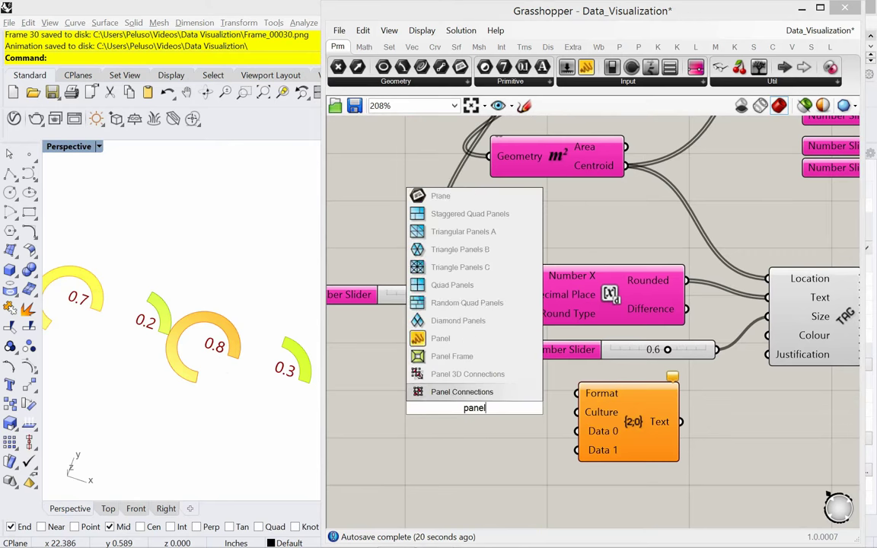
left_click(472, 393)
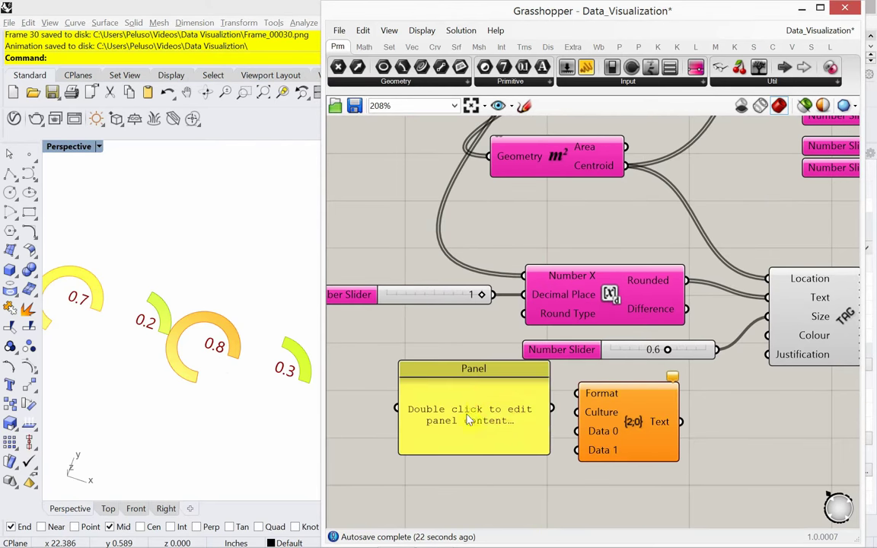
- Enter {0:0.0 in} in the empty panel, connect it to the Format component's Format input and move the panel farther from the component
double_click(466, 415)
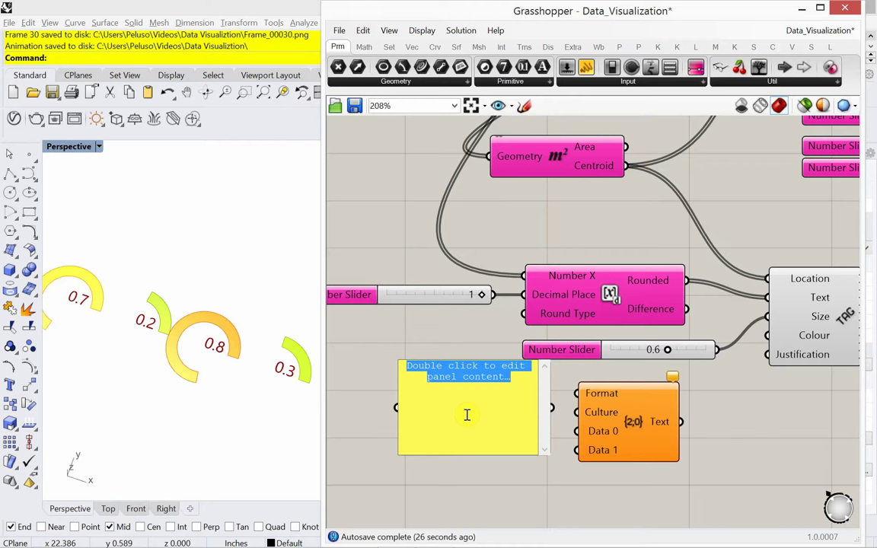
type("{0:")
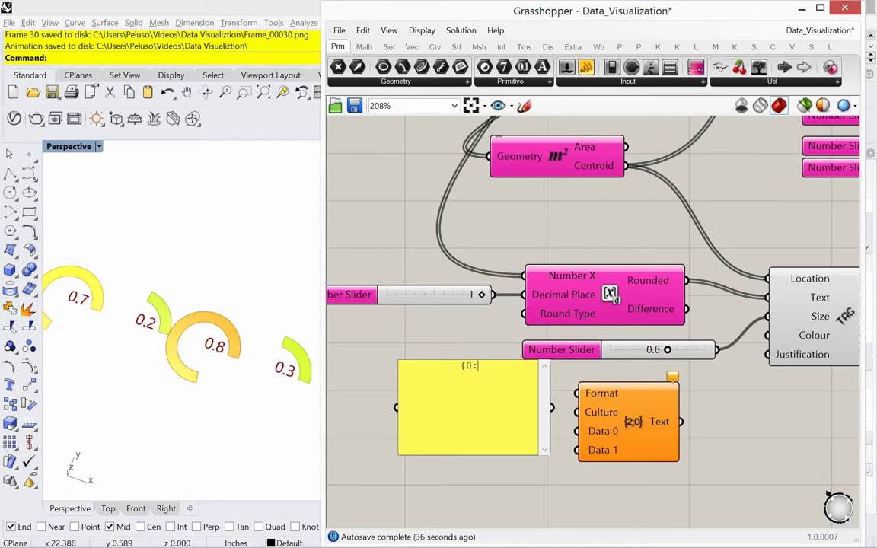
type(".0")
type("in}")
left_click(479, 494)
left_click_drag(552, 408, 579, 396)
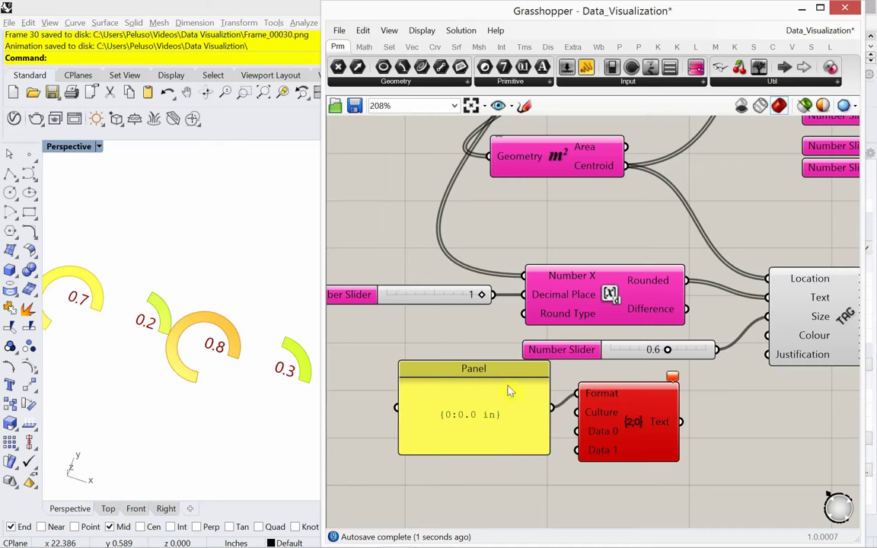
left_click_drag(499, 374, 466, 359)
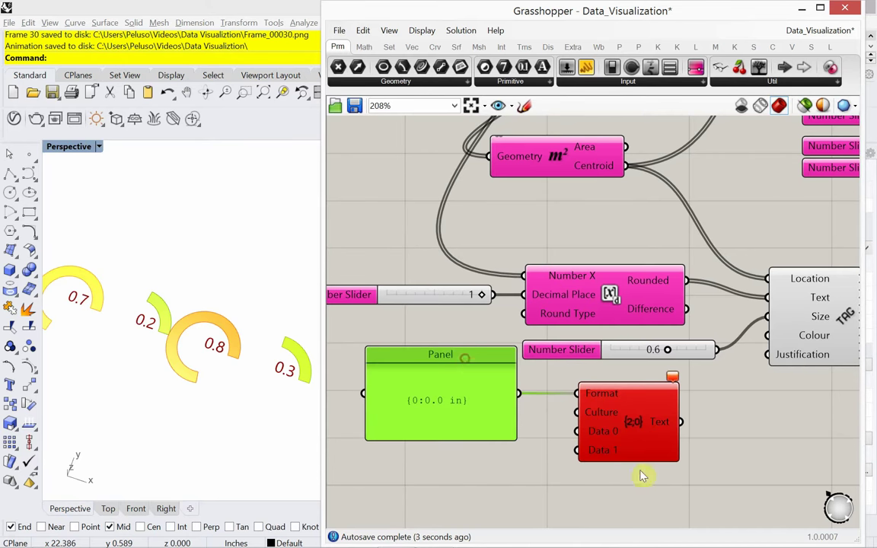
- Read the full error message on the Format component
mouse_move(674, 389)
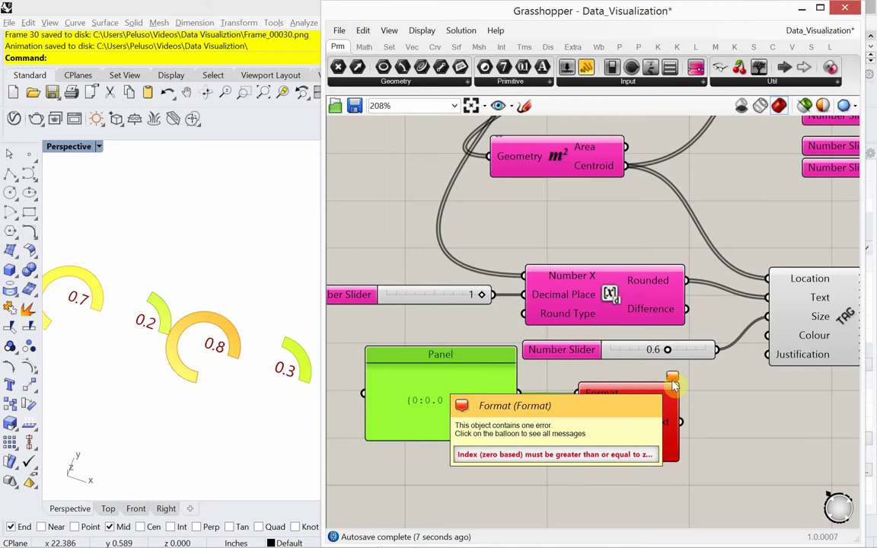
left_click(673, 386)
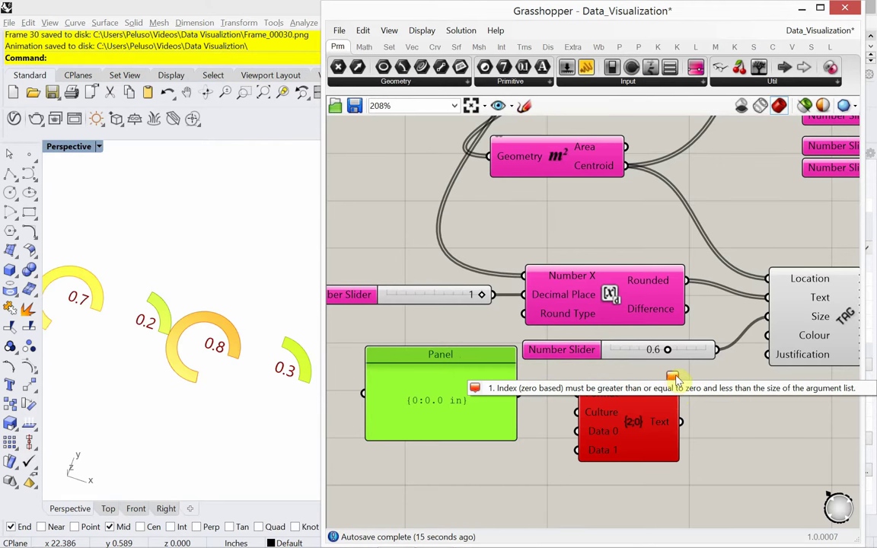
left_click(542, 440)
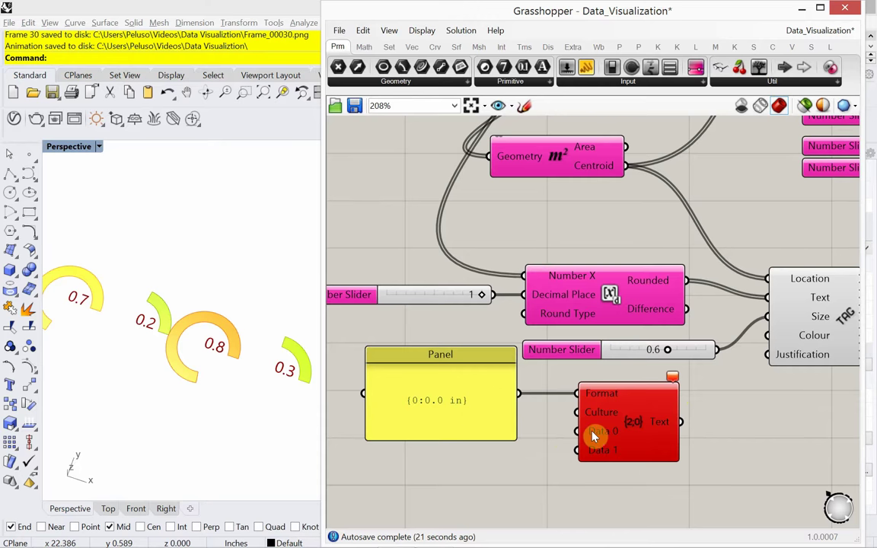
- Connect the Random component's output to the Format component's Data 0 input
mouse_move(595, 436)
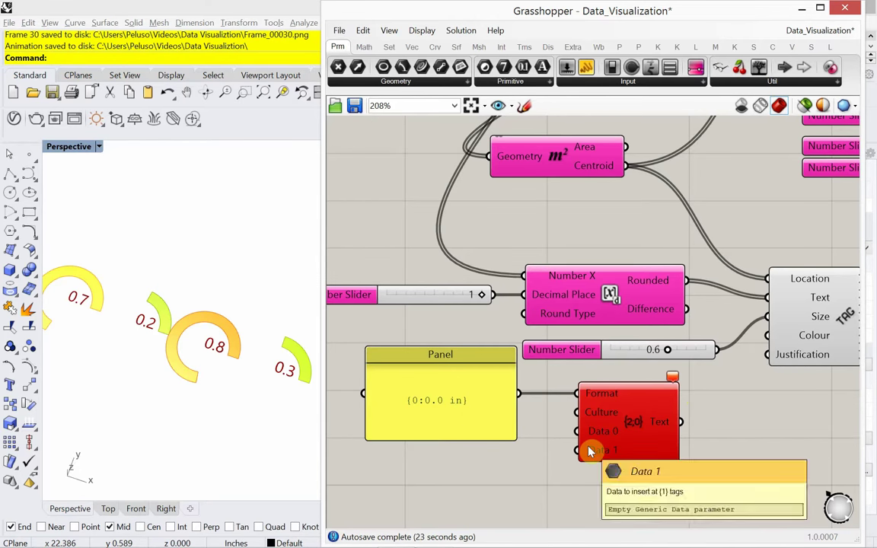
scroll(571, 470, "down", 1)
scroll(571, 470, "down", 1)
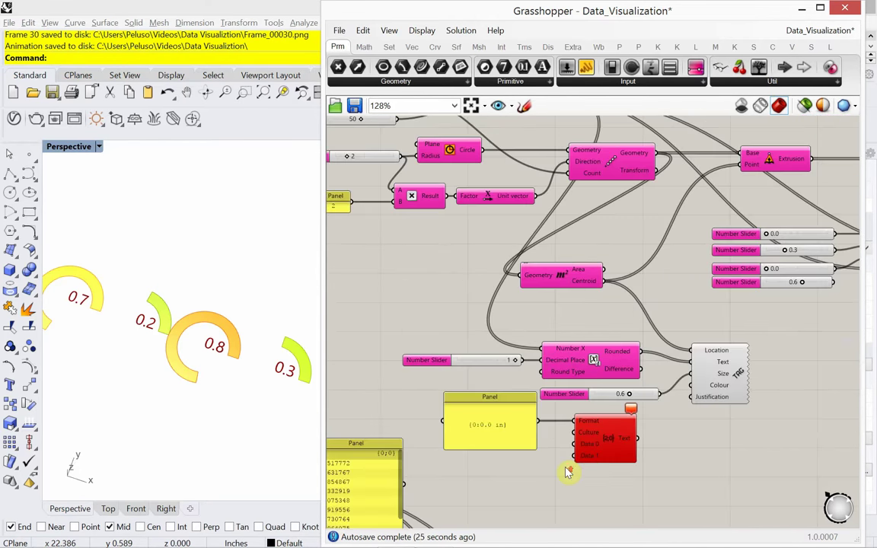
scroll(568, 472, "up", 1)
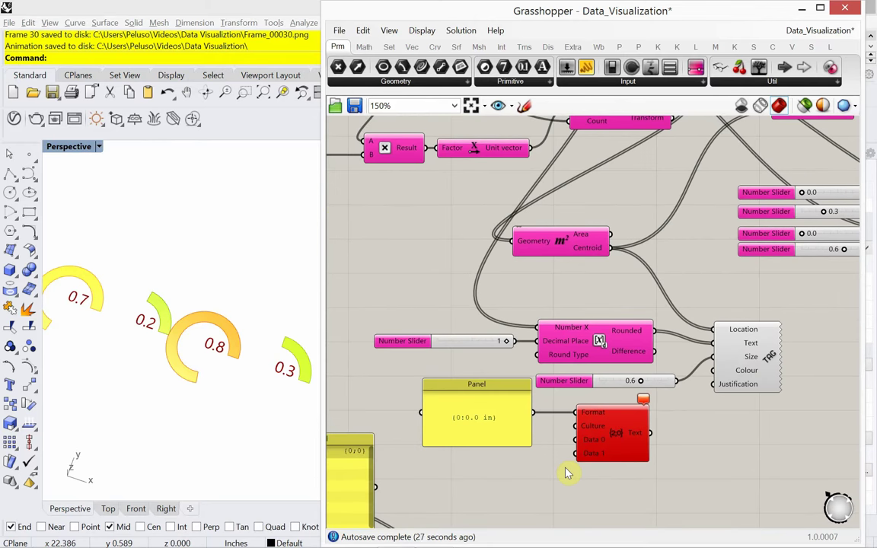
scroll(566, 473, "down", 2)
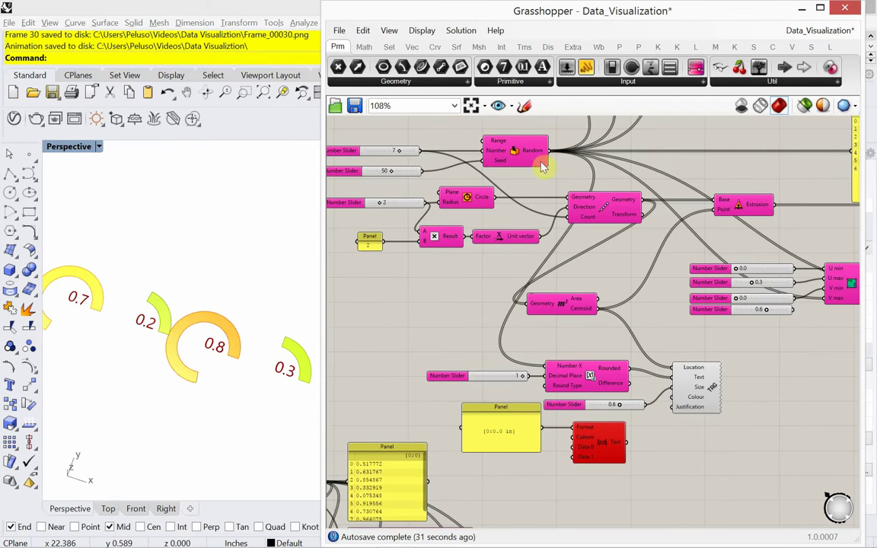
left_click_drag(555, 155, 572, 455)
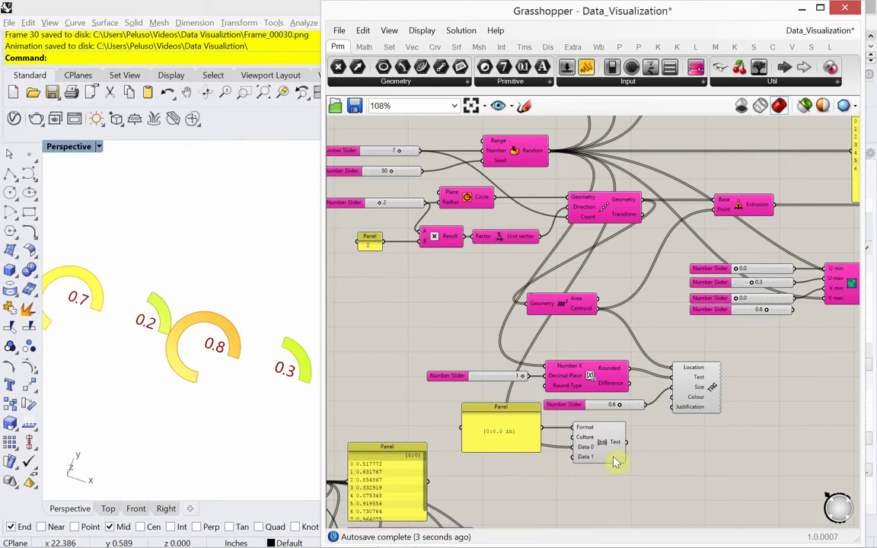
- Feed the Rounded output into the Format component's Data 0 input, and connect its Text output to the text tag's Text input
scroll(615, 462, "up", 3)
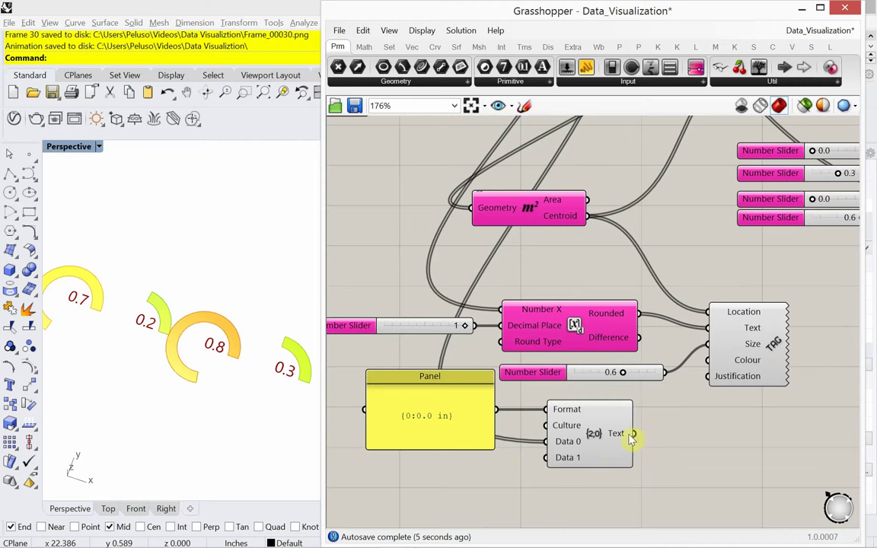
left_click_drag(633, 434, 649, 438)
left_click_drag(650, 438, 529, 447)
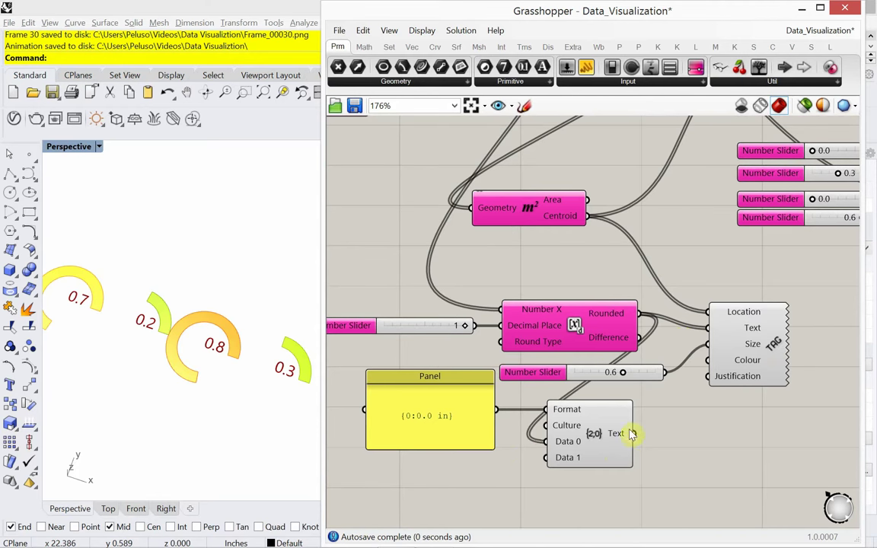
left_click_drag(634, 434, 708, 329)
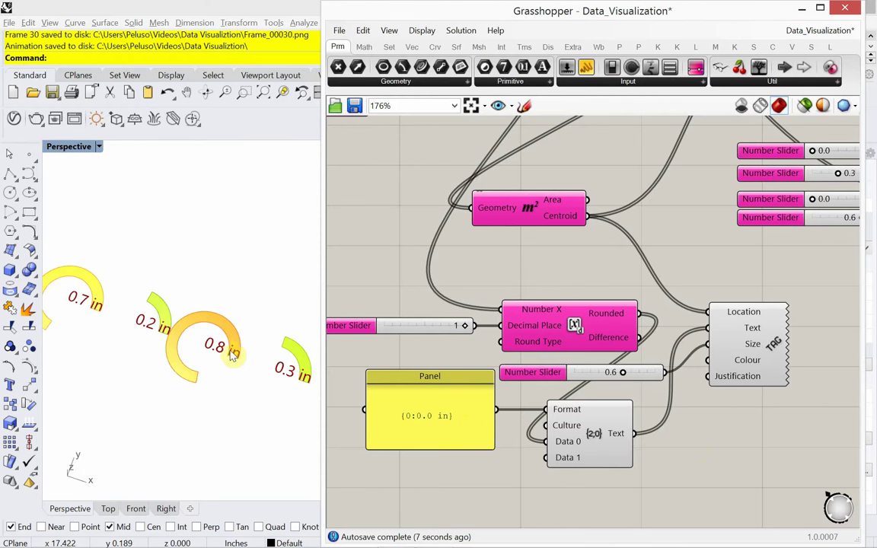
- Insert a line break before "in" in the format panel so the unit sits below the number
double_click(436, 424)
left_click(434, 374)
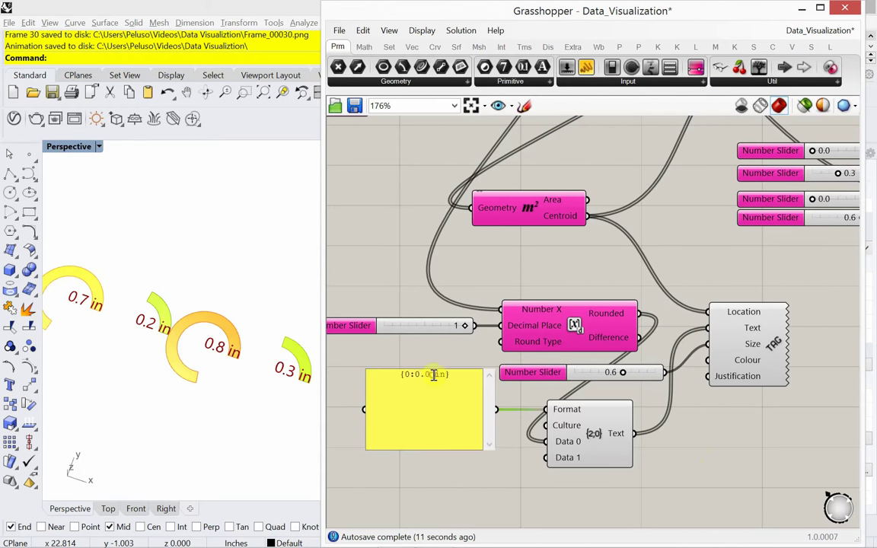
key("Return")
left_click(505, 470)
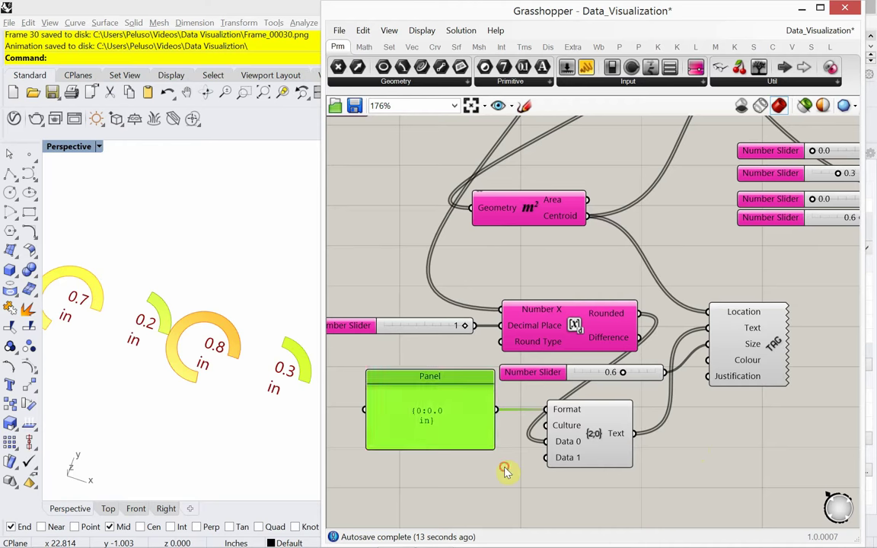
left_click(505, 470)
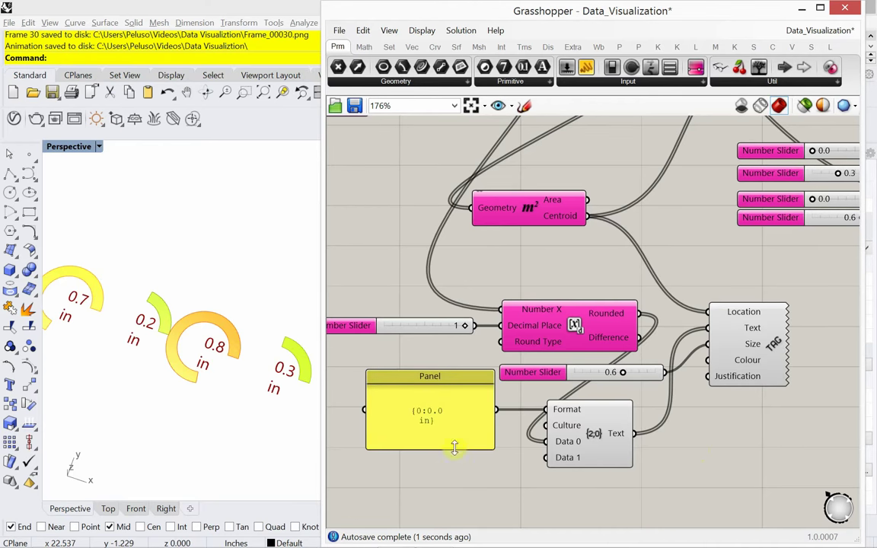
- Shift the rounding component and its decimal place slider together, slightly away from the Format component
left_click_drag(578, 279, 453, 333)
right_click_drag(521, 306, 648, 324)
left_click_drag(647, 323, 661, 352)
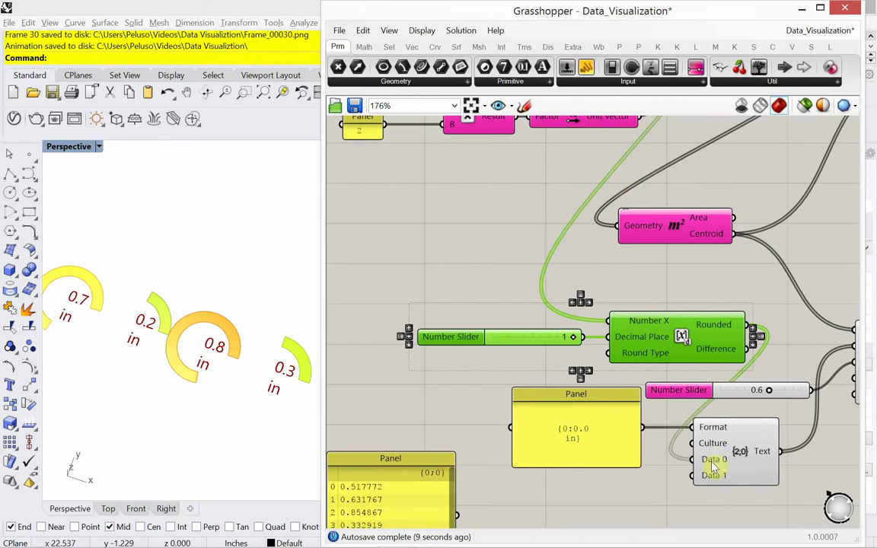
- Recolour the gradient's middle stop from yellow to blue with a hue of 206°
right_click_drag(754, 451, 630, 408)
scroll(685, 407, "down", 3)
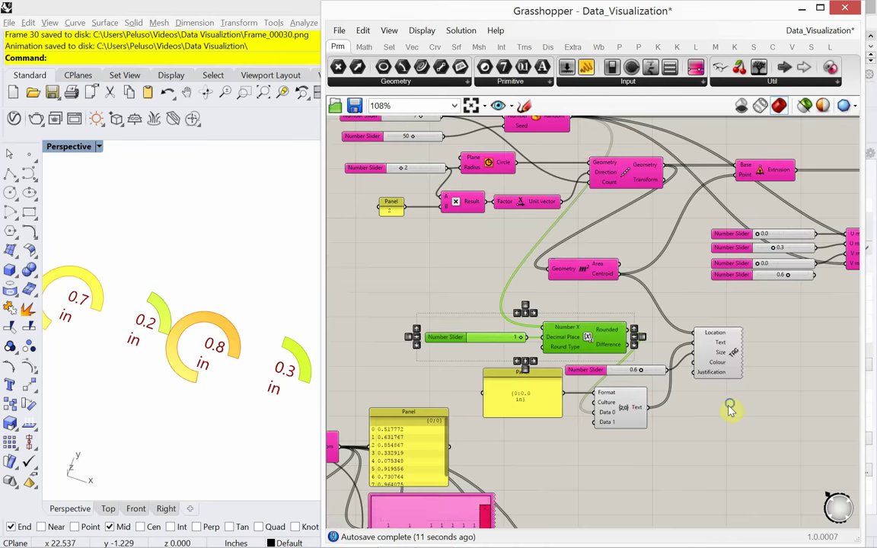
right_click_drag(730, 407, 605, 427)
right_click_drag(685, 406, 621, 416)
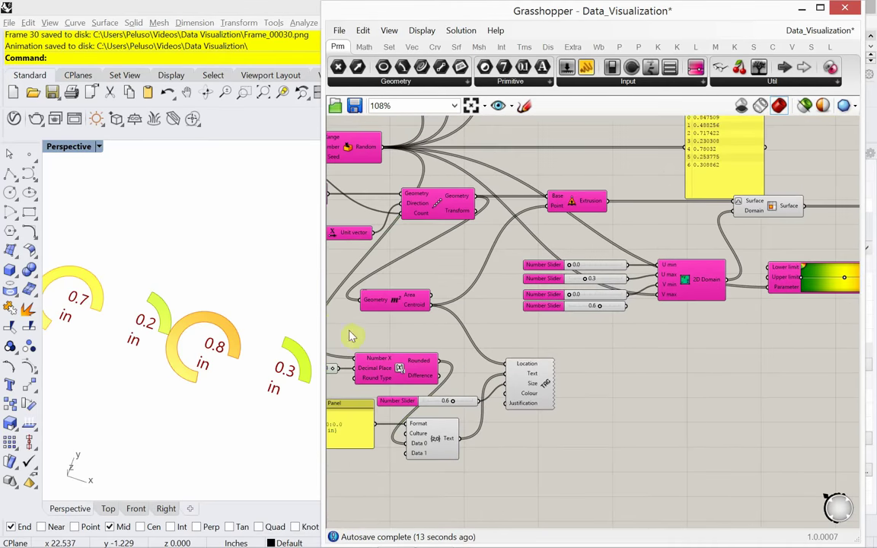
left_click(216, 272)
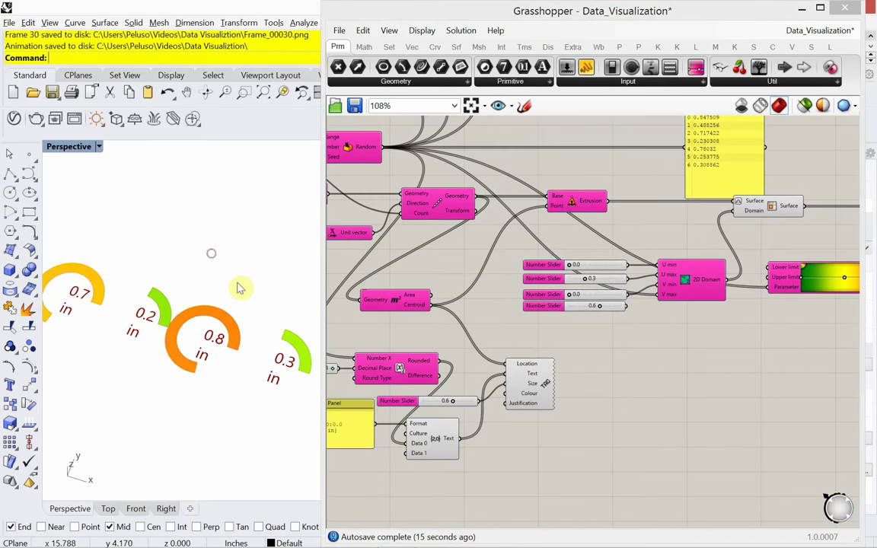
right_click_drag(668, 362, 622, 377)
right_click_drag(683, 405, 641, 397)
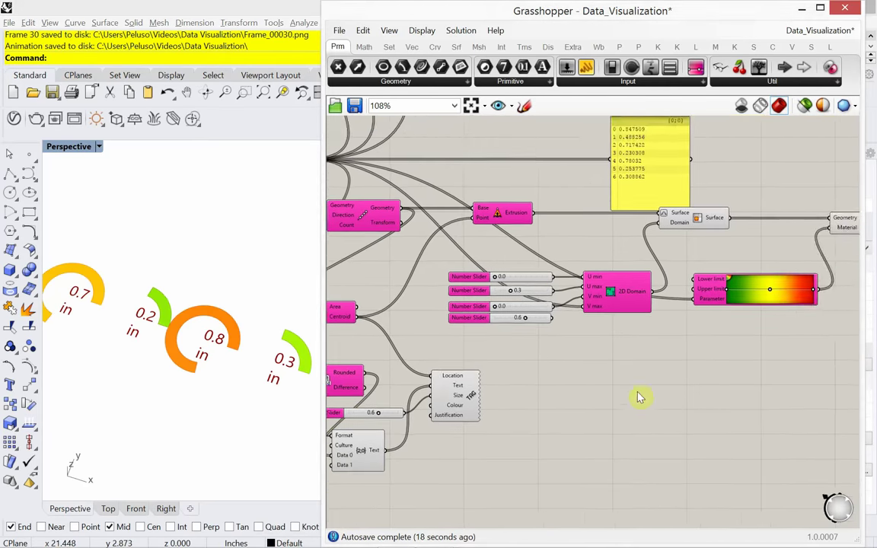
scroll(699, 308, "up", 6)
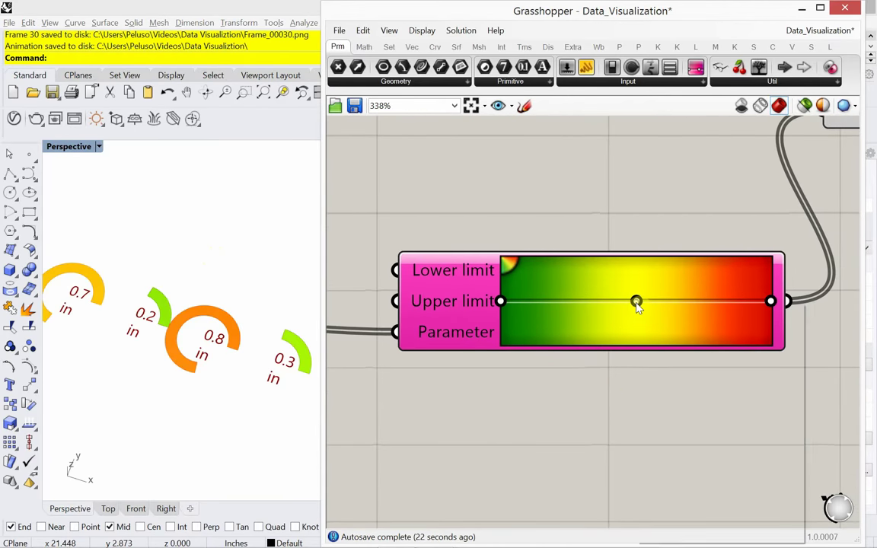
left_click(636, 302)
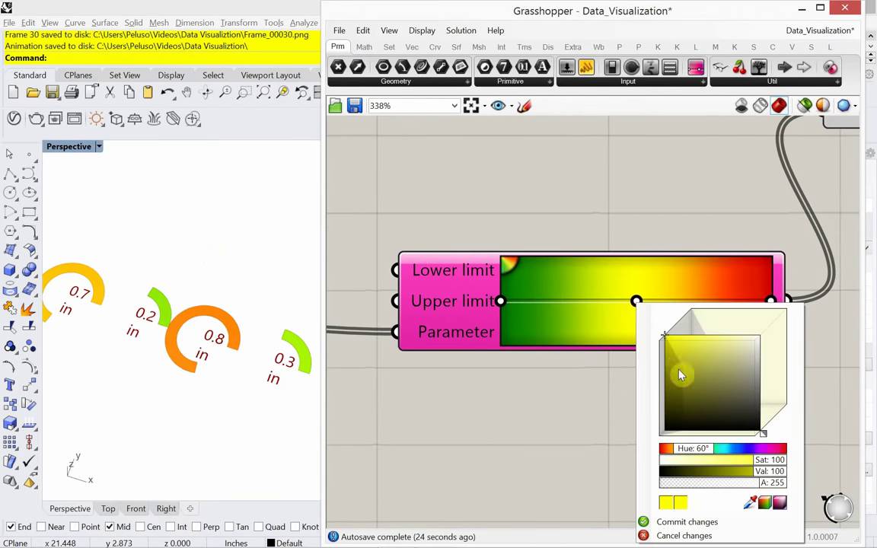
left_click_drag(700, 450, 736, 463)
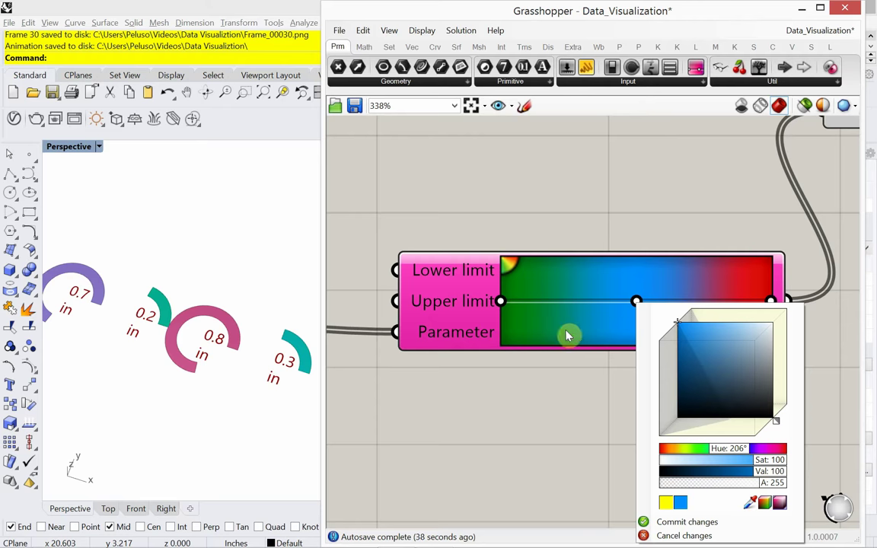
left_click(613, 331)
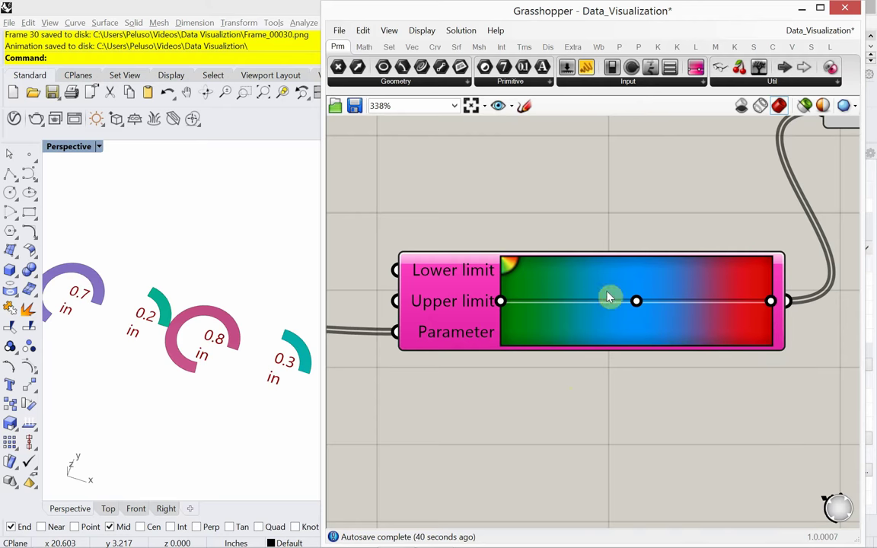
- Apply the multicolour rainbow preset to the gradient and shift several of its colour stops along the bar
right_click(635, 332)
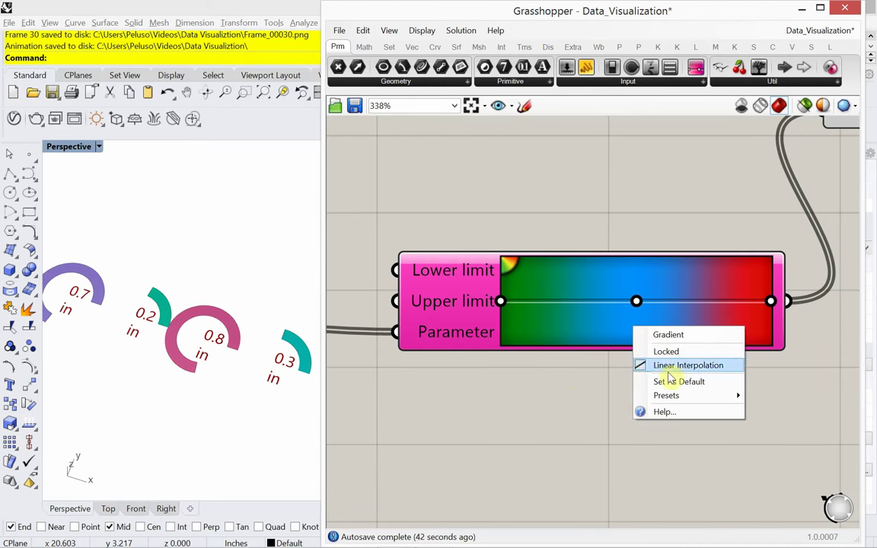
mouse_move(683, 397)
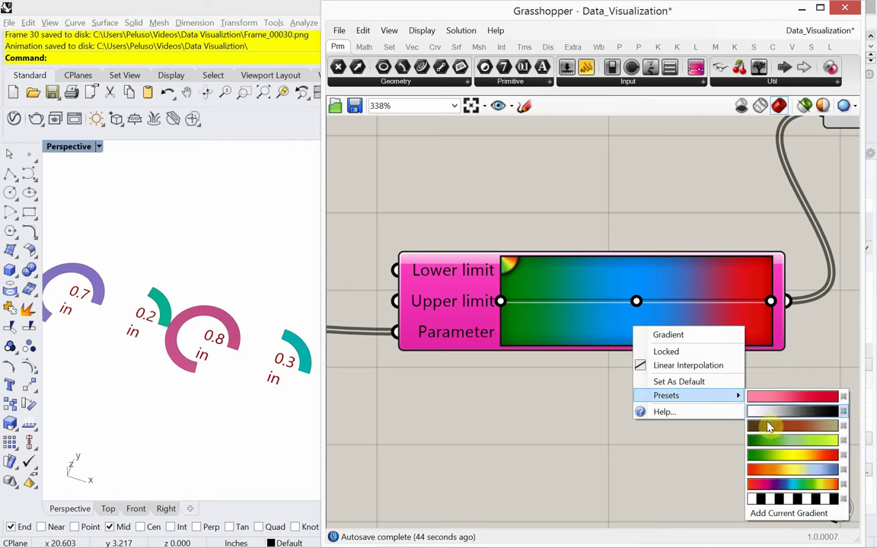
left_click(781, 489)
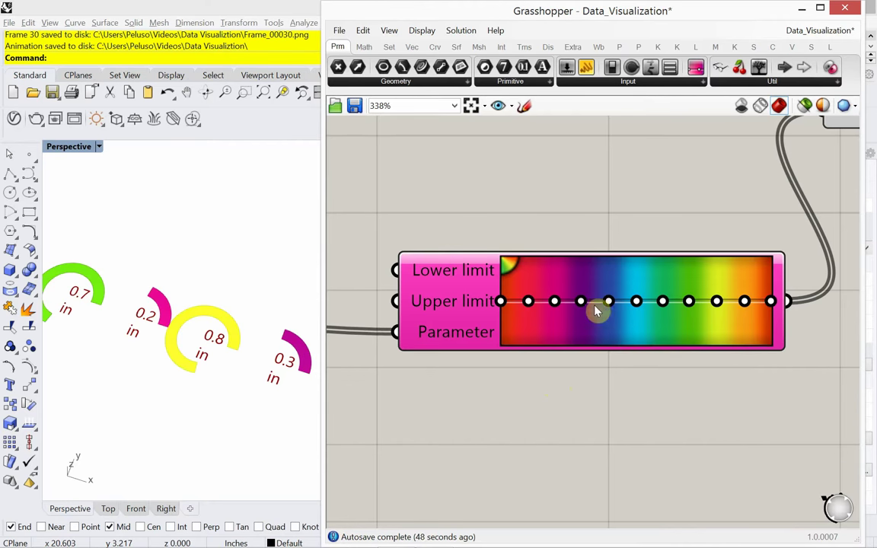
mouse_move(528, 302)
left_mouse_down()
mouse_move(557, 306)
mouse_move(535, 304)
left_mouse_up()
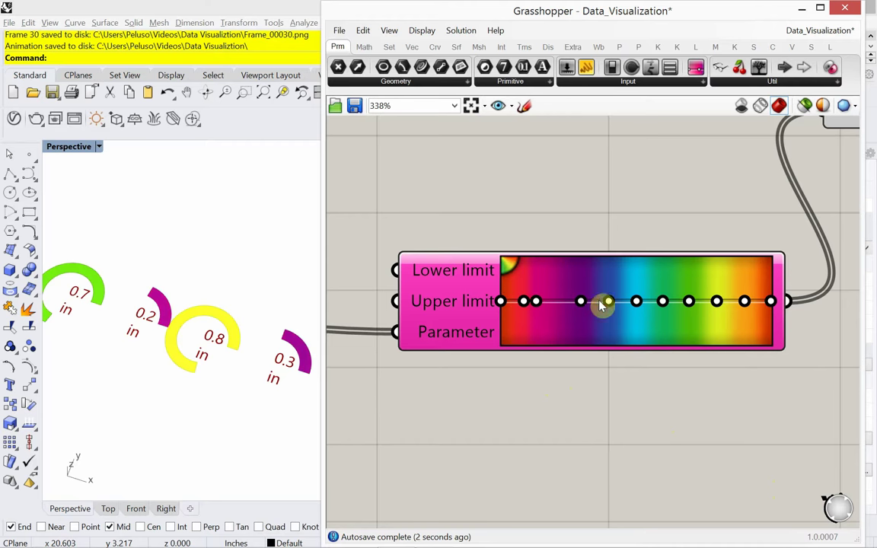
left_click_drag(745, 302, 577, 316)
left_click_drag(638, 305, 649, 304)
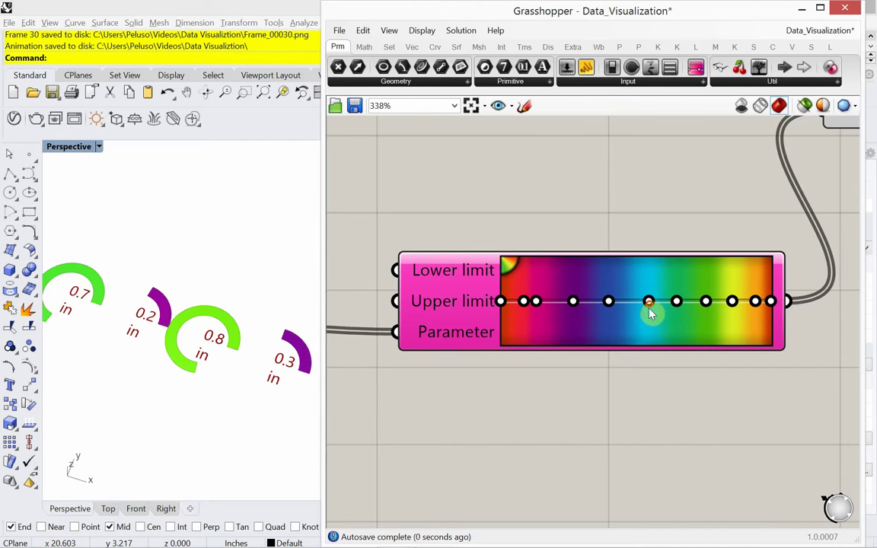
- Apply the preset that runs from red through orange and yellow to blue to the gradient
right_click(645, 331)
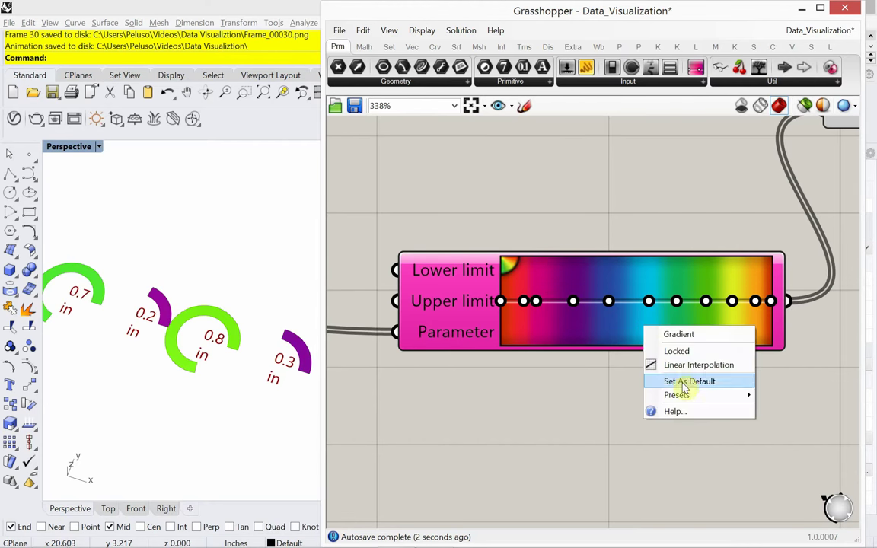
mouse_move(692, 396)
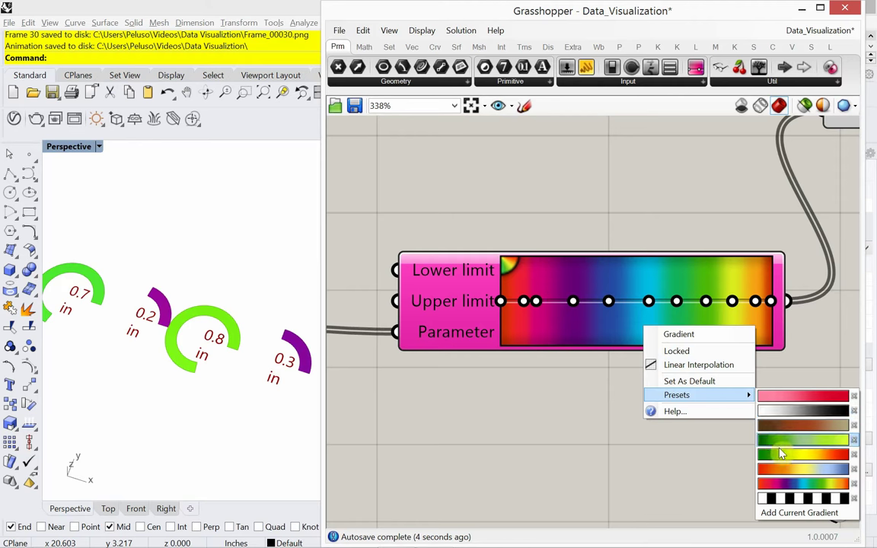
left_click(790, 470)
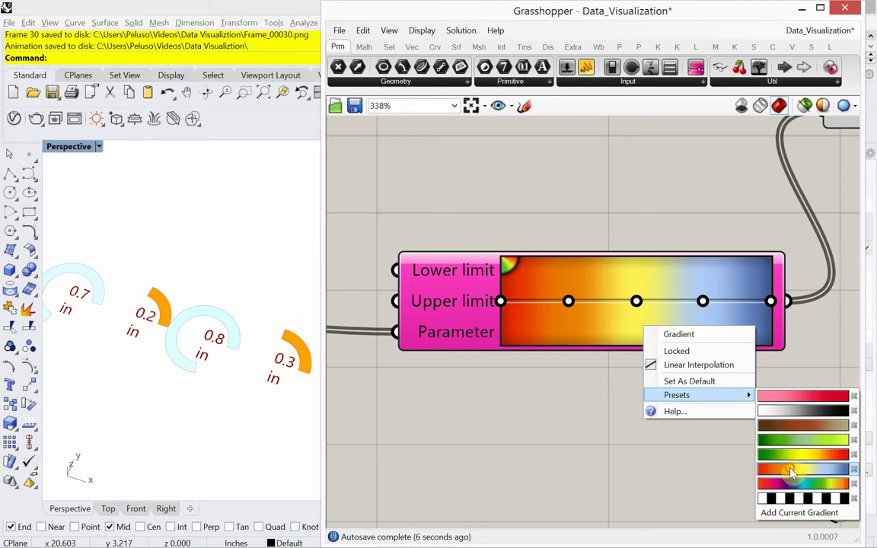
- Recolour the gradient's middle stop from yellow to green with a hue of 118°
left_click(637, 301)
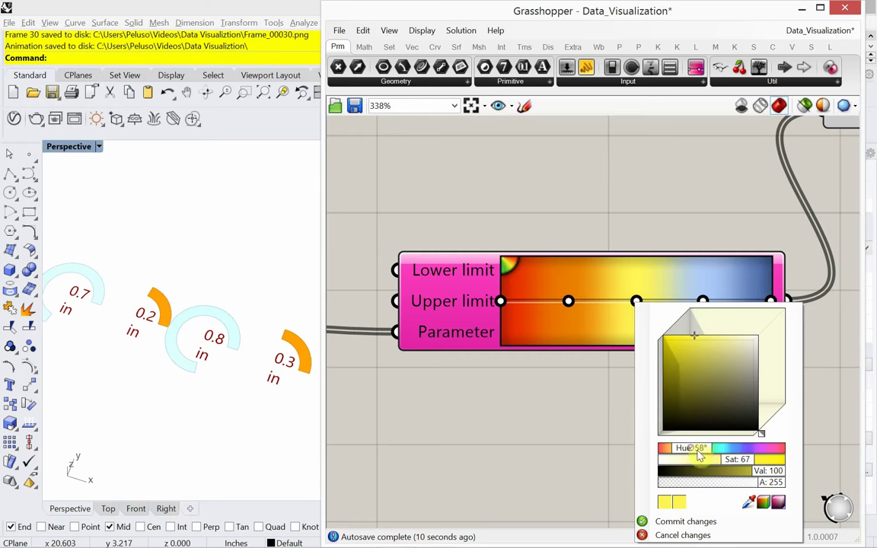
left_click(718, 448)
left_click_drag(720, 469, 700, 467)
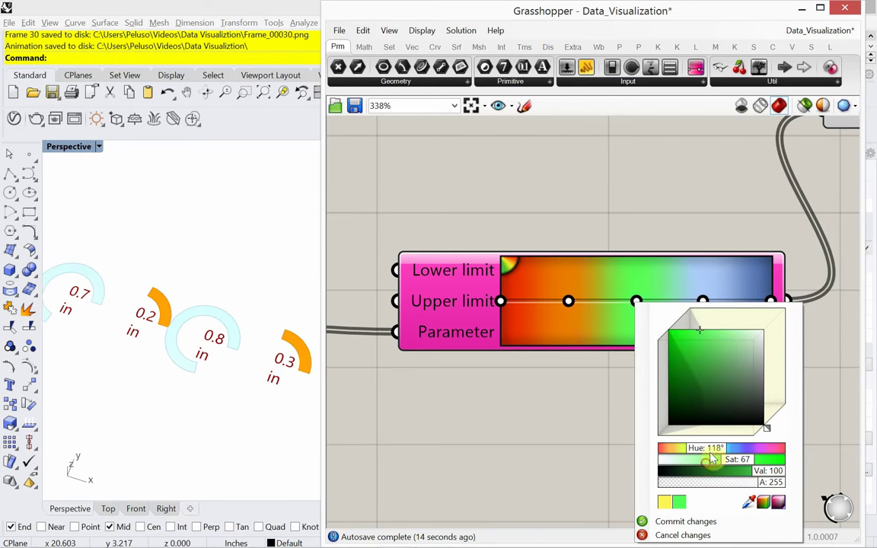
- Recolour the gradient's light blue fourth stop to purple with a hue of 268° and a saturation of 53
left_click(703, 303)
left_click(702, 302)
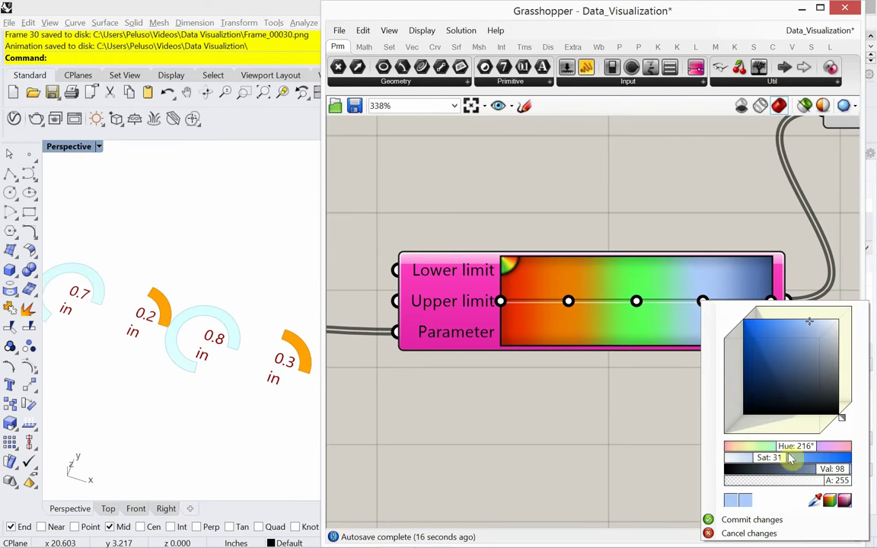
left_click_drag(791, 446, 806, 452)
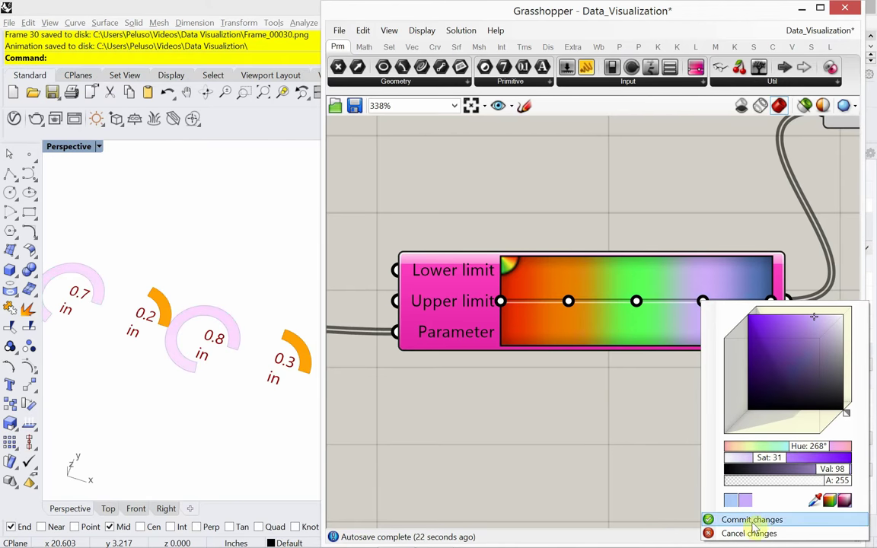
left_click_drag(773, 454, 791, 469)
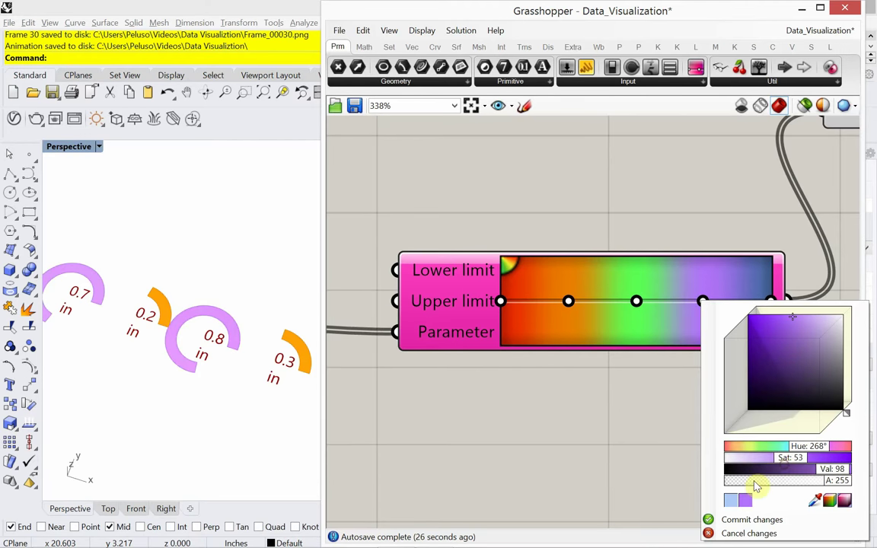
left_click(653, 462)
left_click(195, 328)
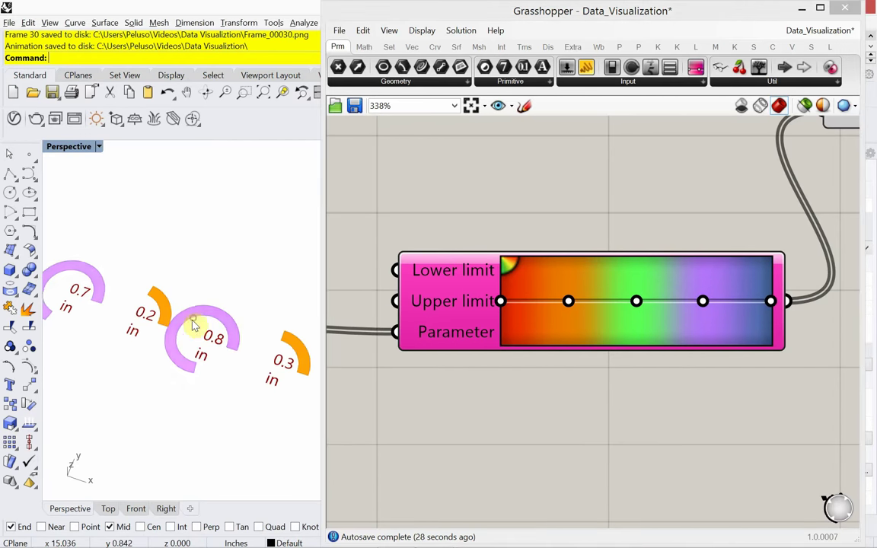
scroll(196, 329, "down", 3)
scroll(195, 330, "up", 2)
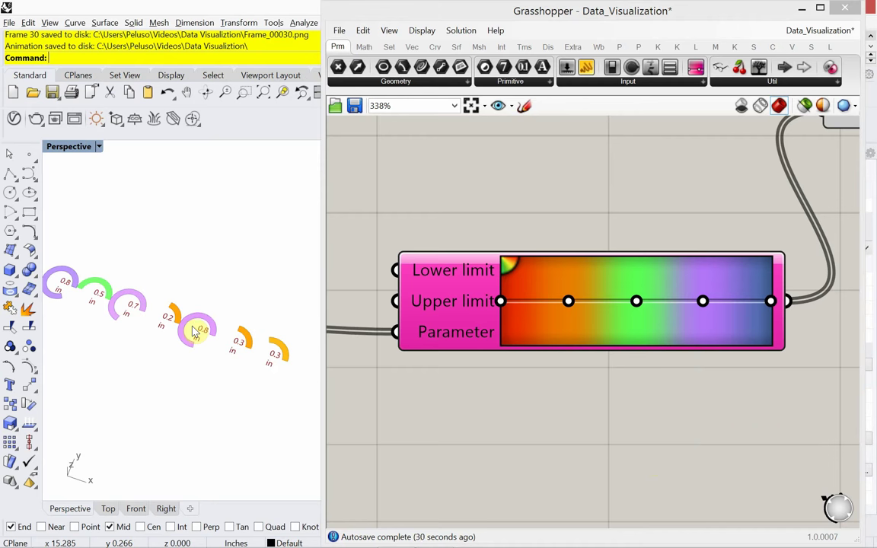
- Apply the white-to-black preset to the gradient
right_click(643, 329)
mouse_move(680, 394)
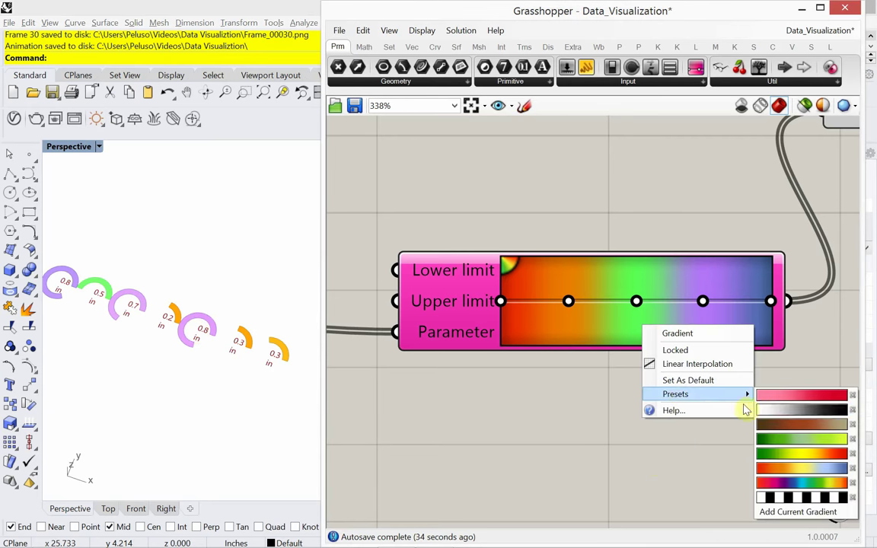
left_click(768, 410)
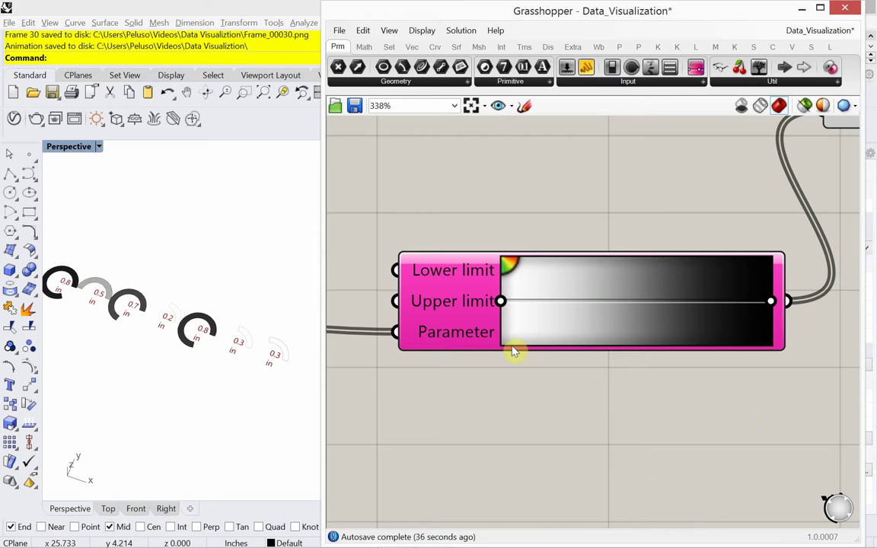
- Apply the preset that runs from green through yellow to red to the gradient
right_click(634, 308)
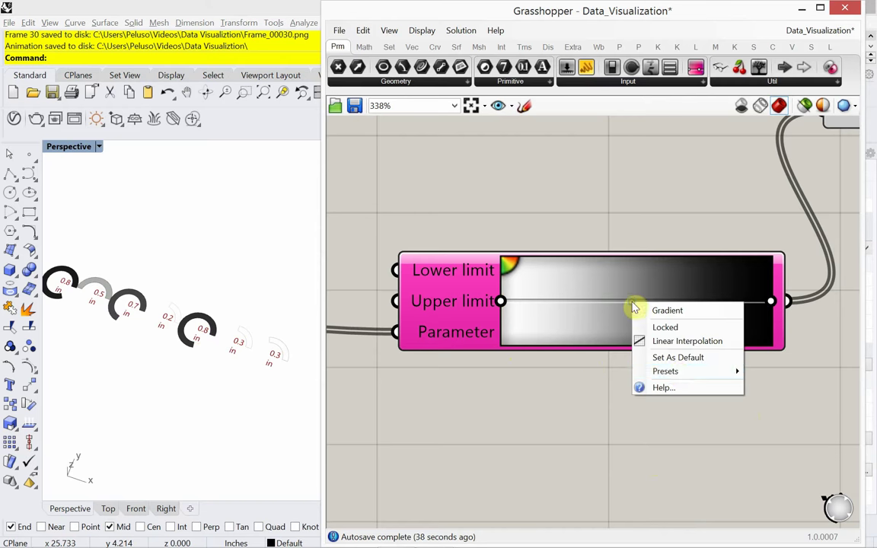
mouse_move(673, 371)
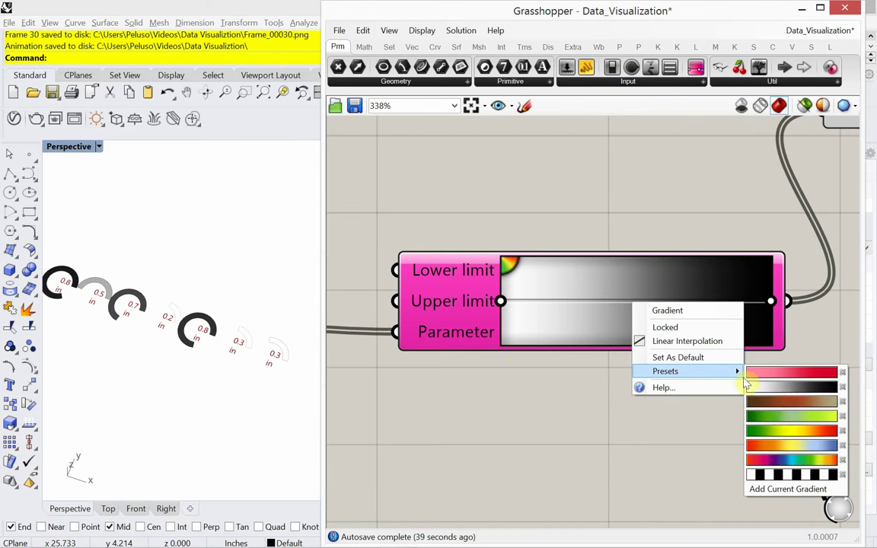
left_click(781, 430)
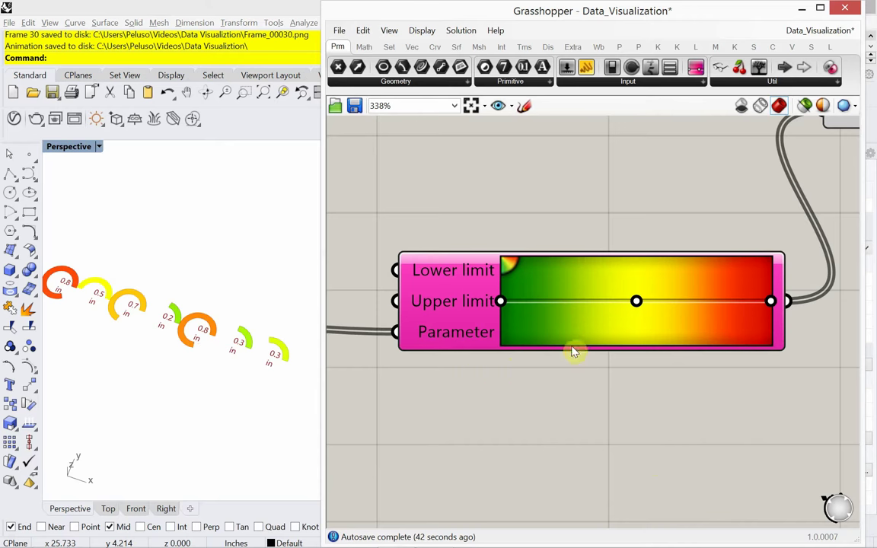
- Recolour the middle stop of the green-to-red gradient to bright green with a hue of 148°
left_click(637, 301)
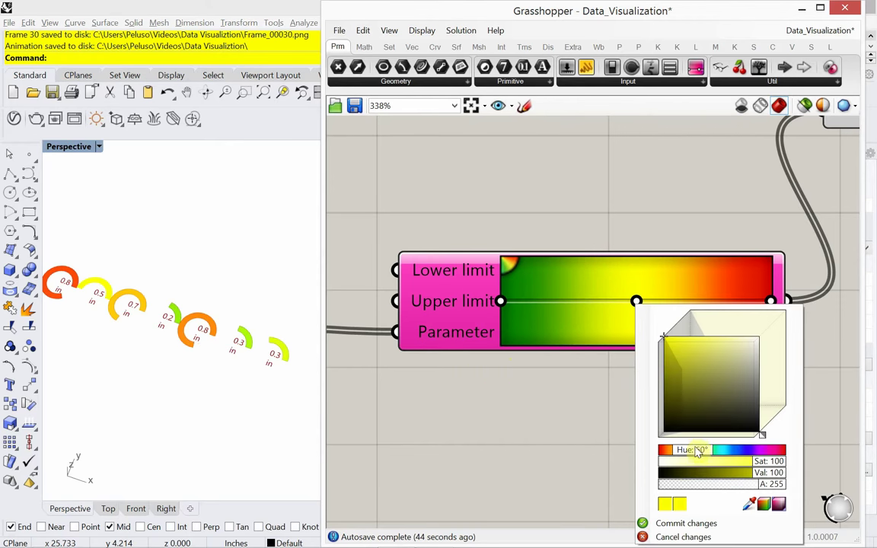
left_click_drag(699, 450, 718, 466)
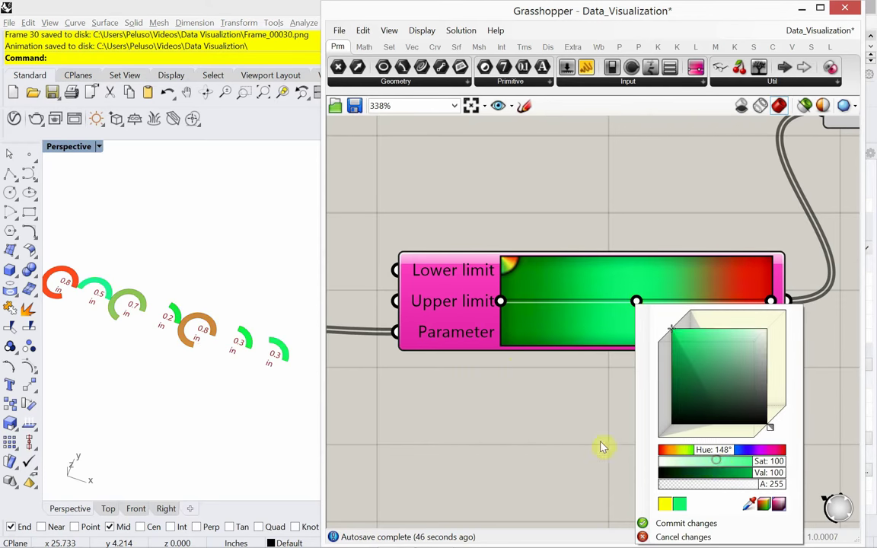
mouse_move(166, 349)
right_mouse_down("shift")
mouse_move(172, 332)
mouse_move(188, 348)
mouse_move(181, 345)
right_mouse_up("shift")
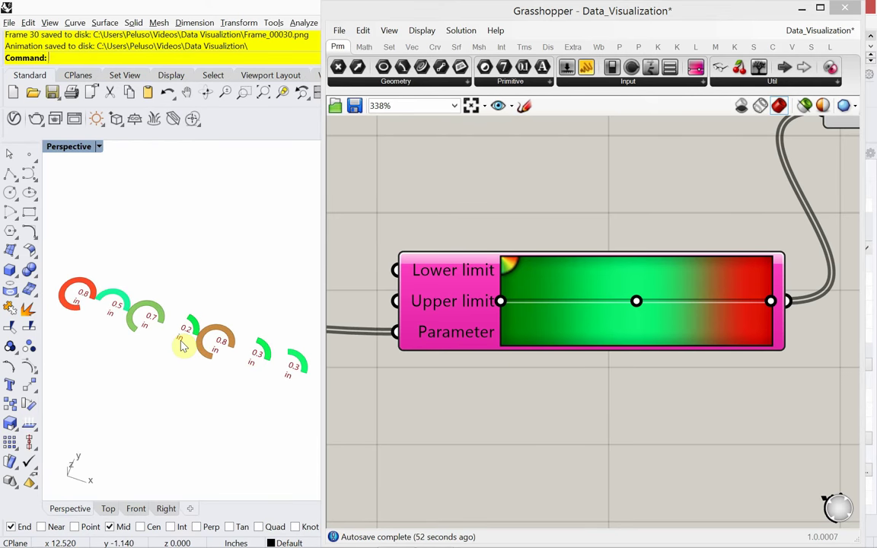
- Set the slider feeding the Random component's Number input to 6 and the Seed slider to 42
scroll(407, 342, "down", 5)
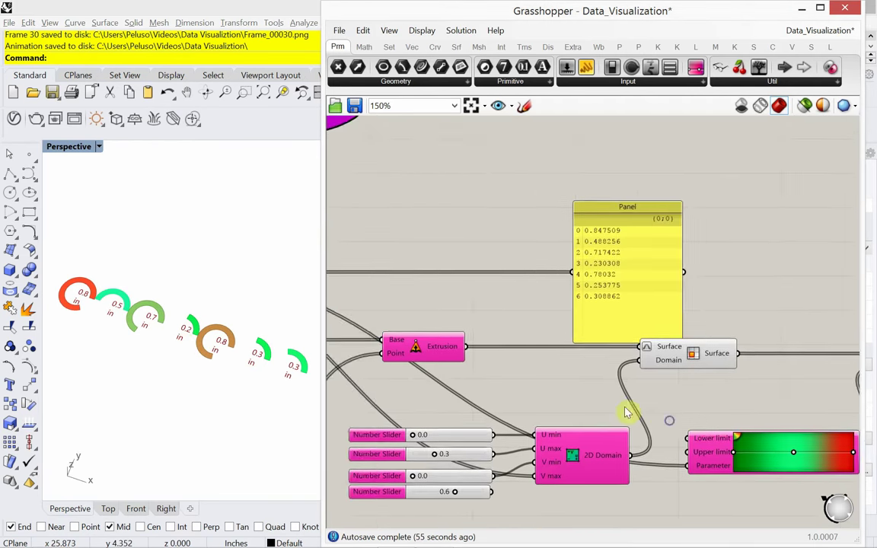
right_click_drag(625, 413, 625, 335)
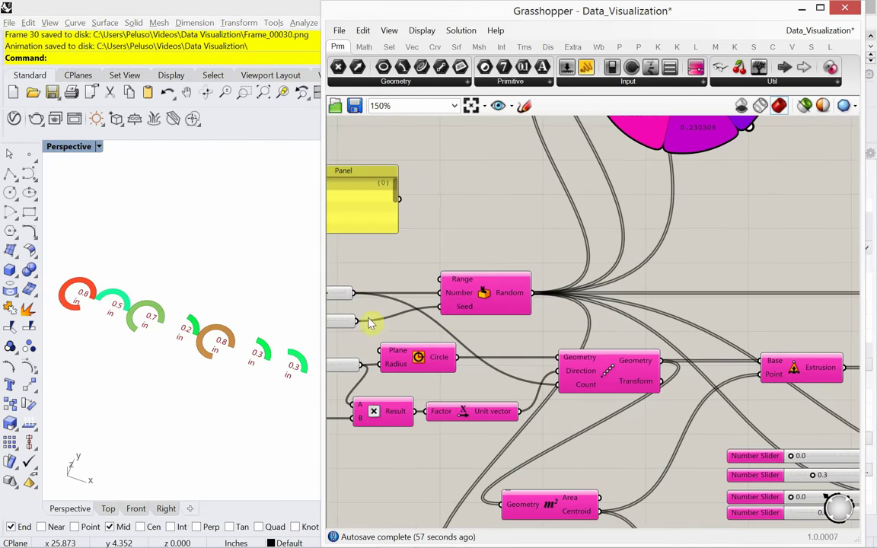
scroll(370, 324, "up", 2)
right_click_drag(381, 323, 591, 337)
scroll(431, 313, "up", 2)
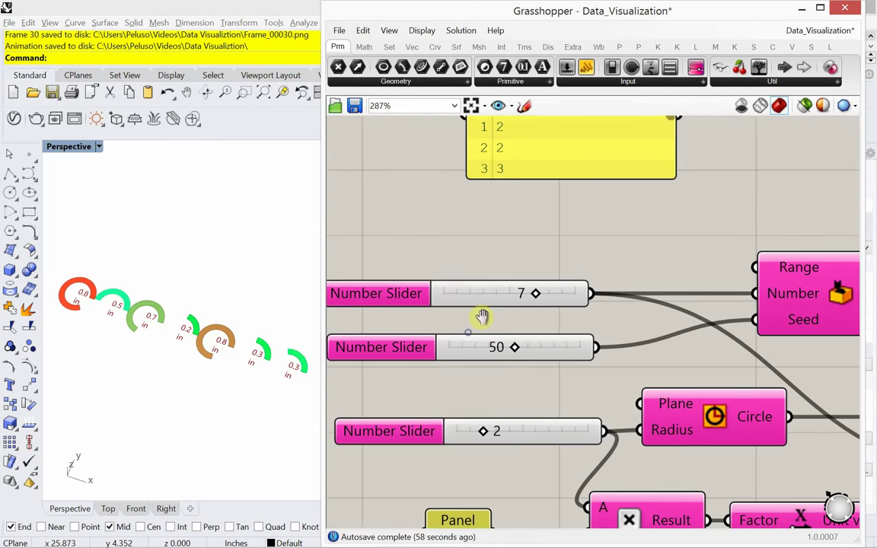
right_click_drag(482, 317, 505, 297)
left_click_drag(538, 327, 533, 327)
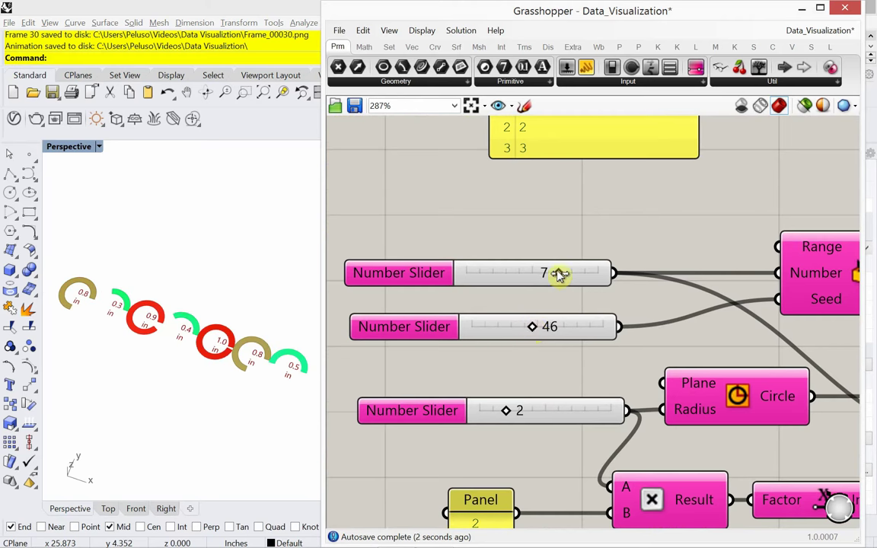
left_click_drag(561, 276, 542, 284)
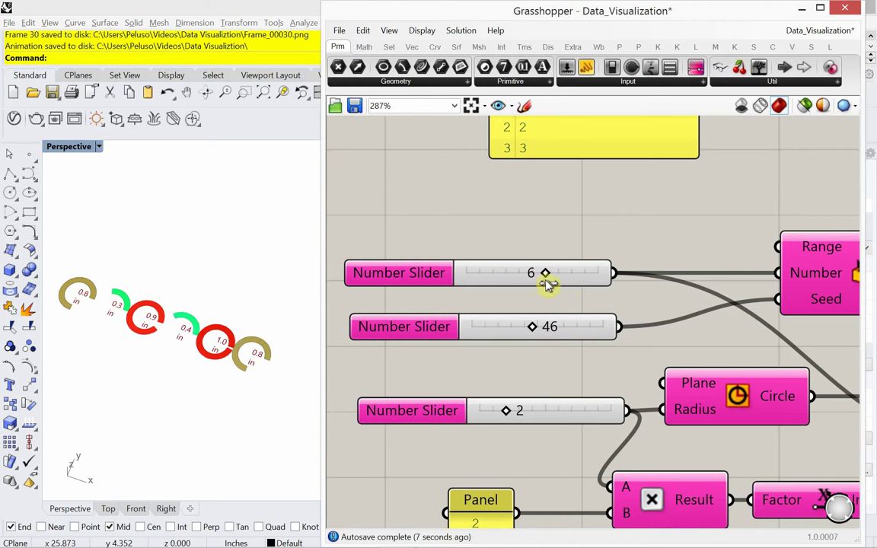
left_click_drag(535, 328, 532, 330)
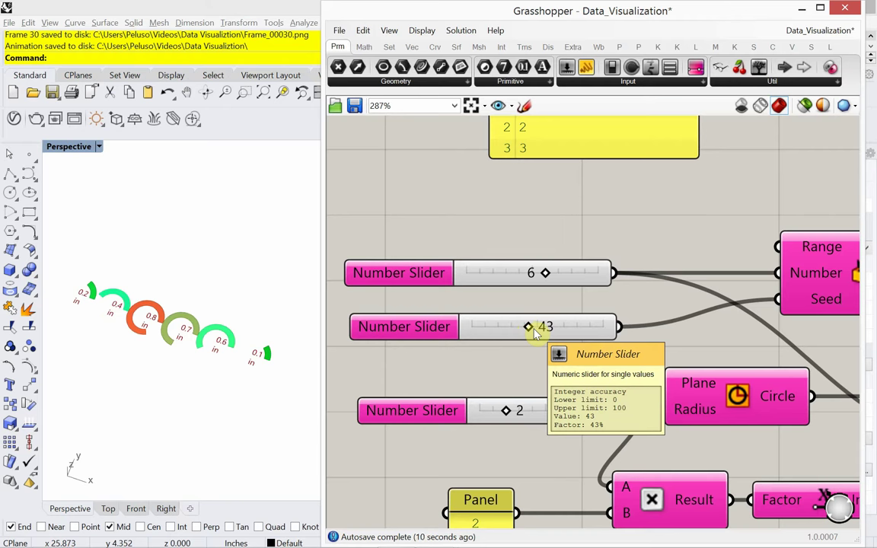
left_click_drag(530, 329, 528, 329)
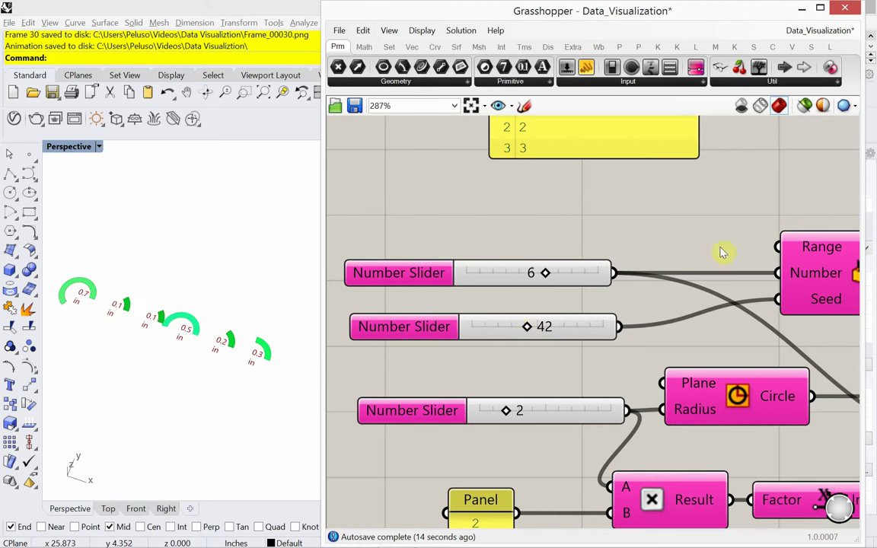
- Set the domain of the Random component's Range input to 0 To 5
mouse_move(798, 248)
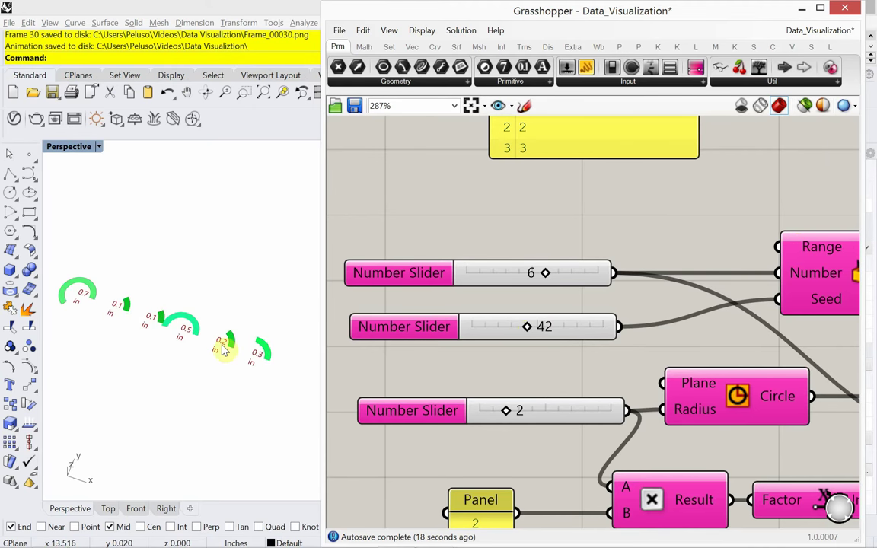
right_click(809, 248)
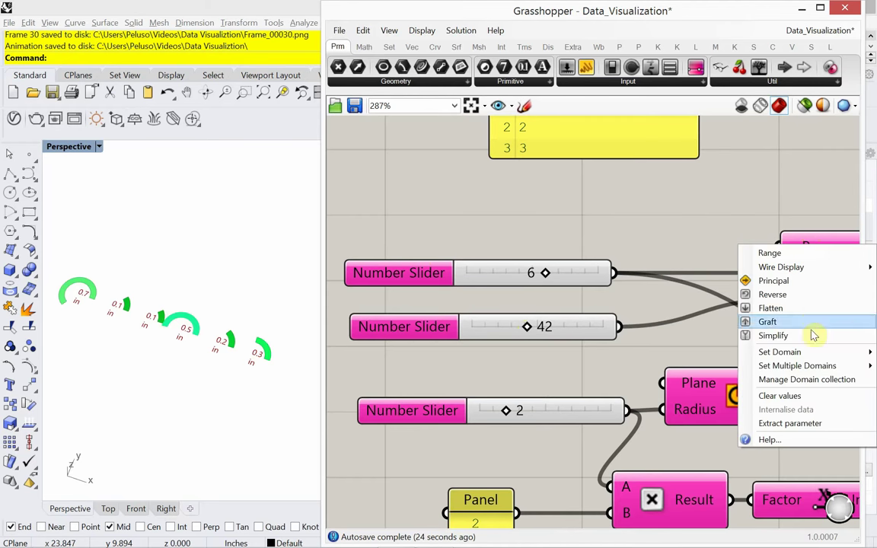
mouse_move(814, 356)
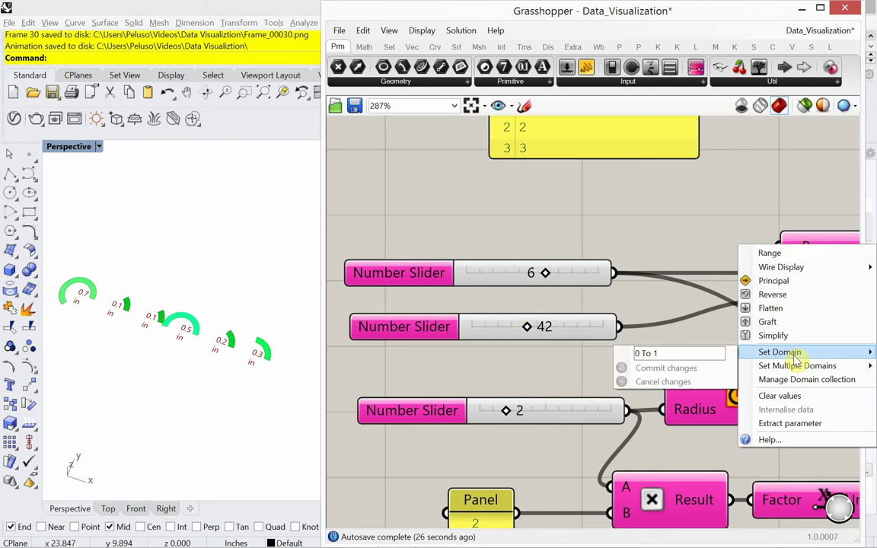
left_click(699, 354)
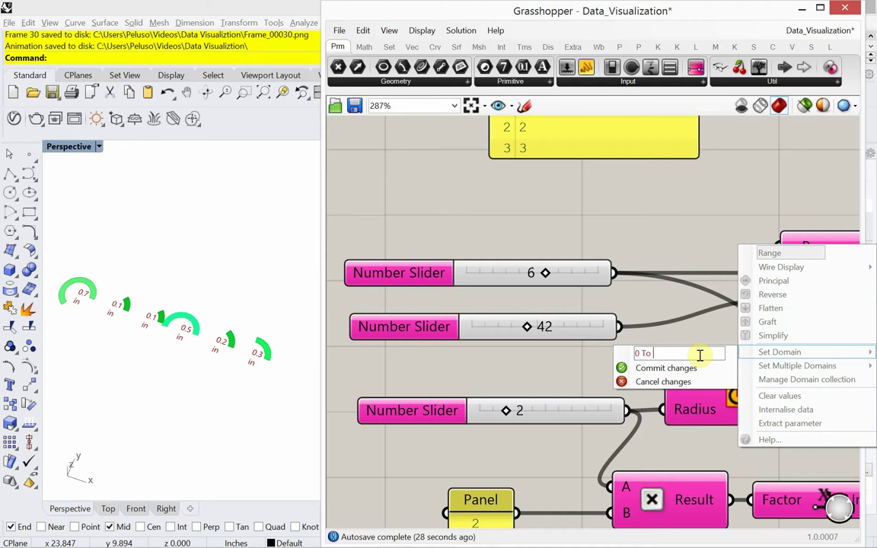
type("5")
left_click(671, 369)
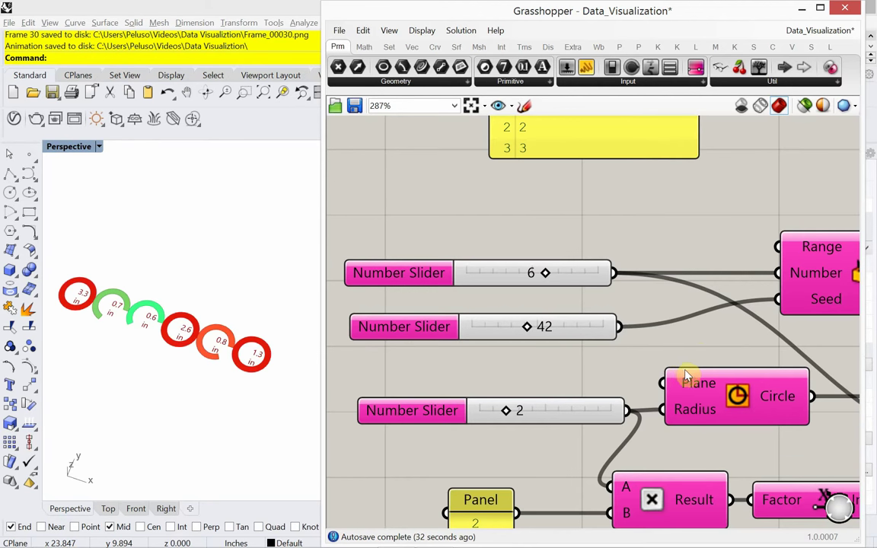
- Set the slider feeding the Random component's Seed input to 24
mouse_move(545, 276)
left_mouse_down()
mouse_move(536, 277)
mouse_move(544, 278)
left_mouse_up()
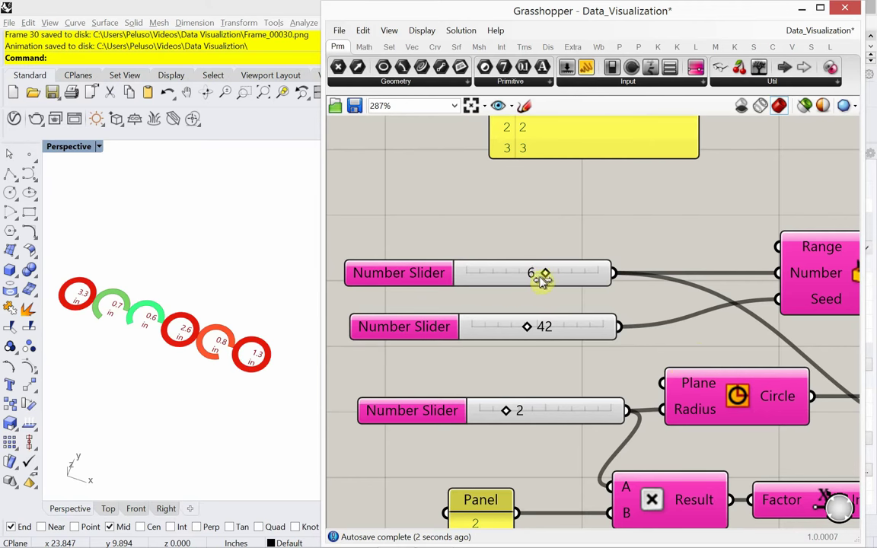
left_click_drag(528, 331, 503, 326)
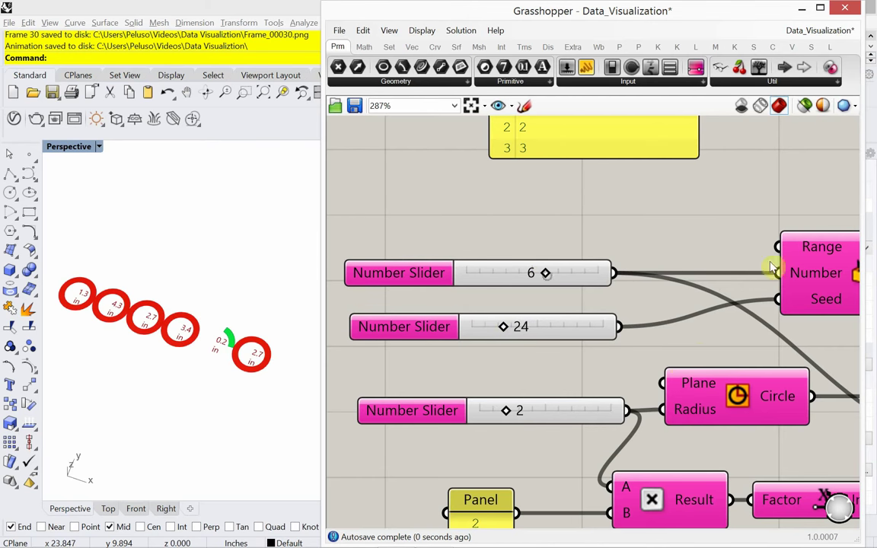
- Set the domain of the Random component's Range input to 0 To 0.5
right_click(807, 247)
mouse_move(811, 363)
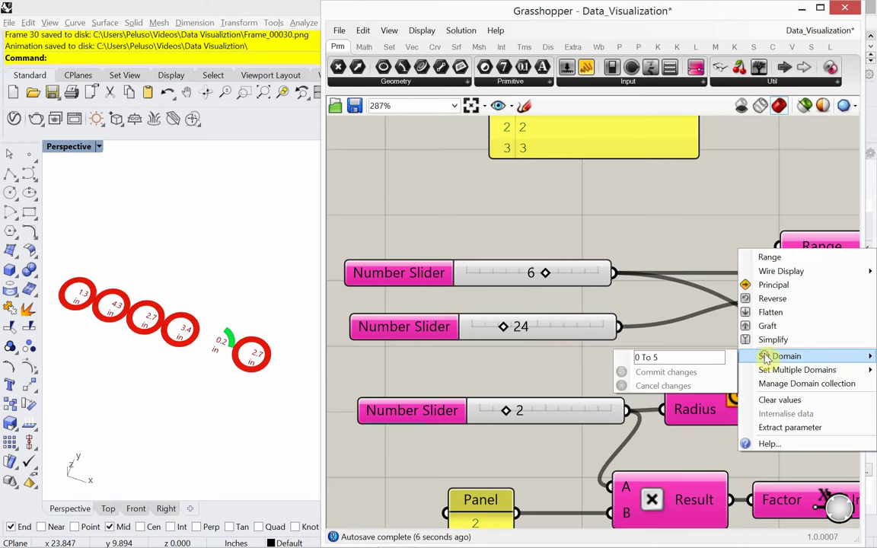
left_click(719, 357)
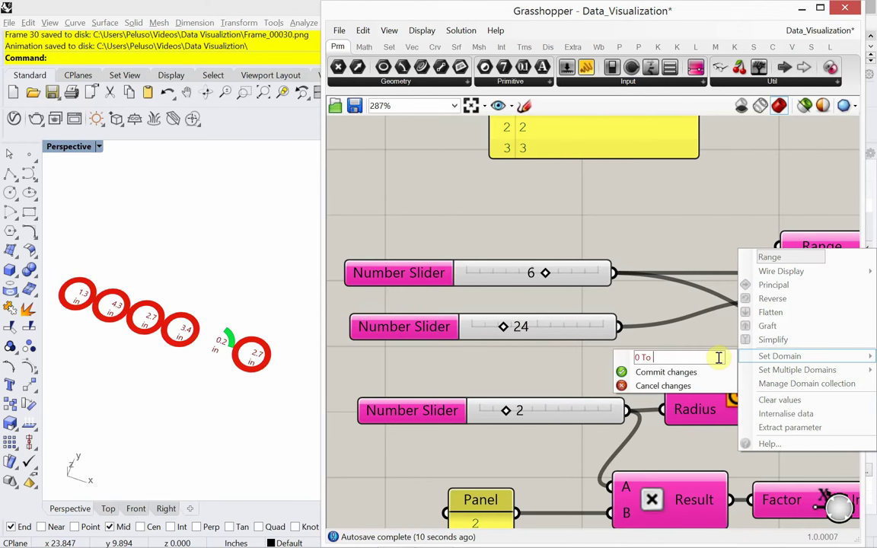
left_click(666, 372)
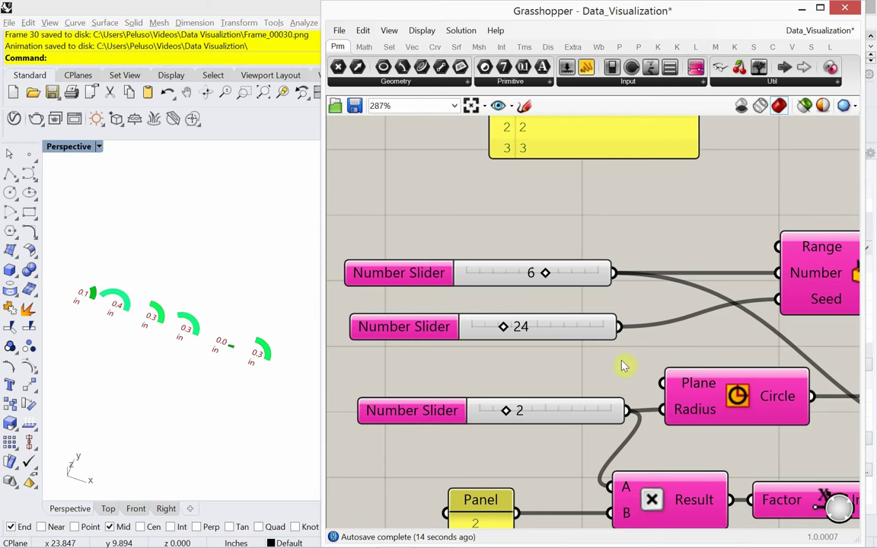
- Set the domain of the Random component's Range input to 0 To 1
right_click(809, 250)
mouse_move(807, 355)
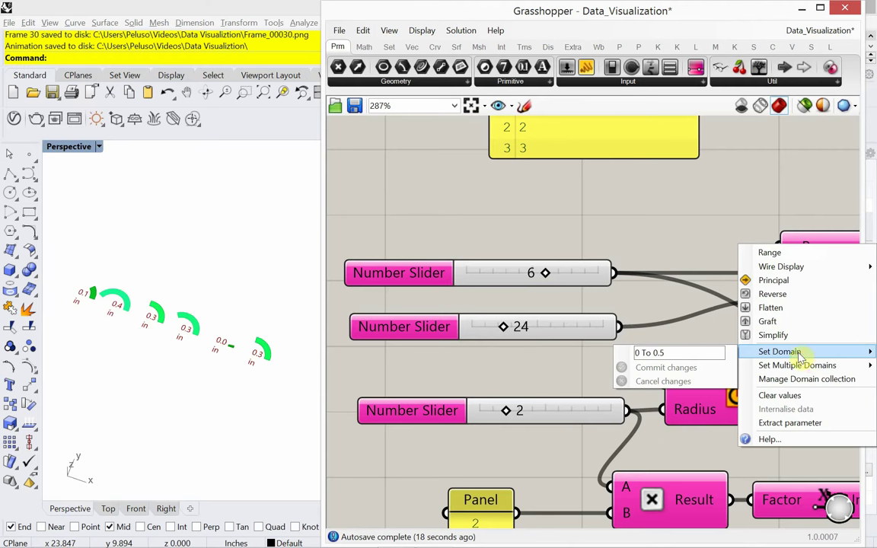
left_click(698, 353)
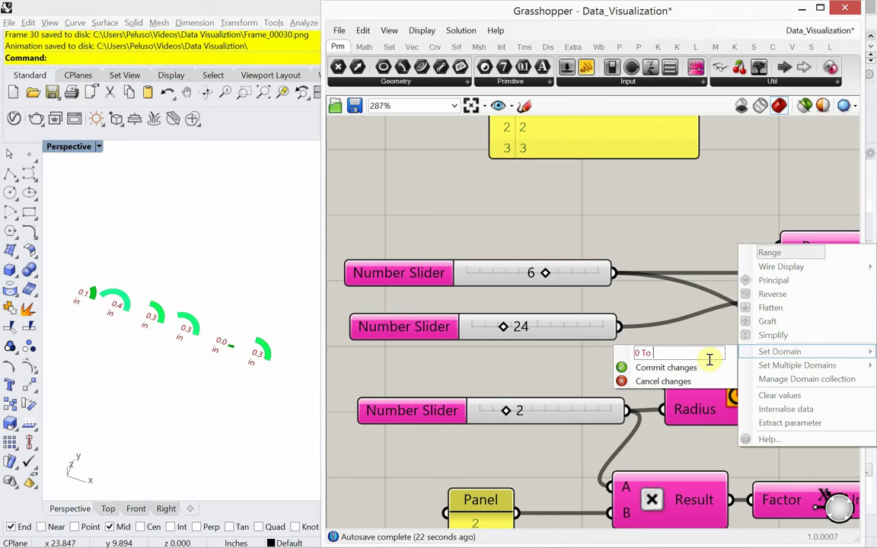
type("1")
left_click(667, 368)
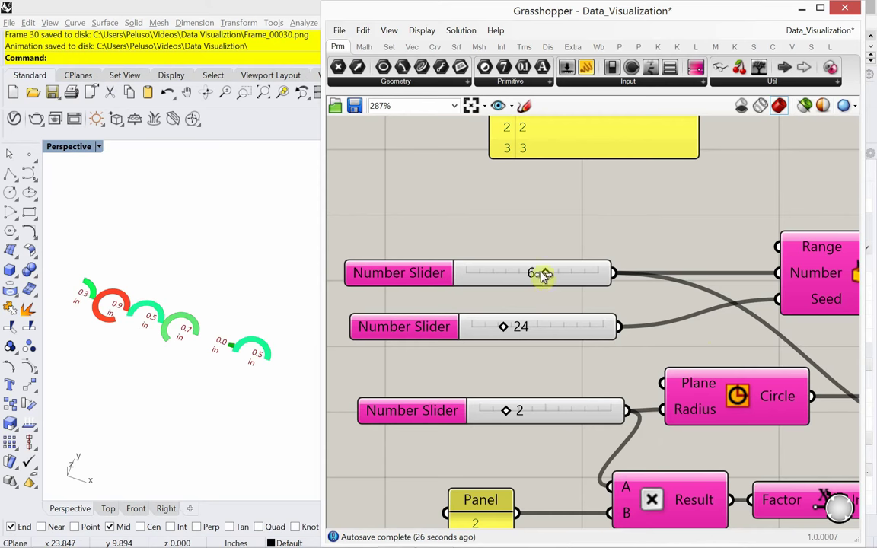
- Set the slider feeding the Random component's Number input to 7 and the Seed slider to 64
left_click_drag(548, 276, 554, 276)
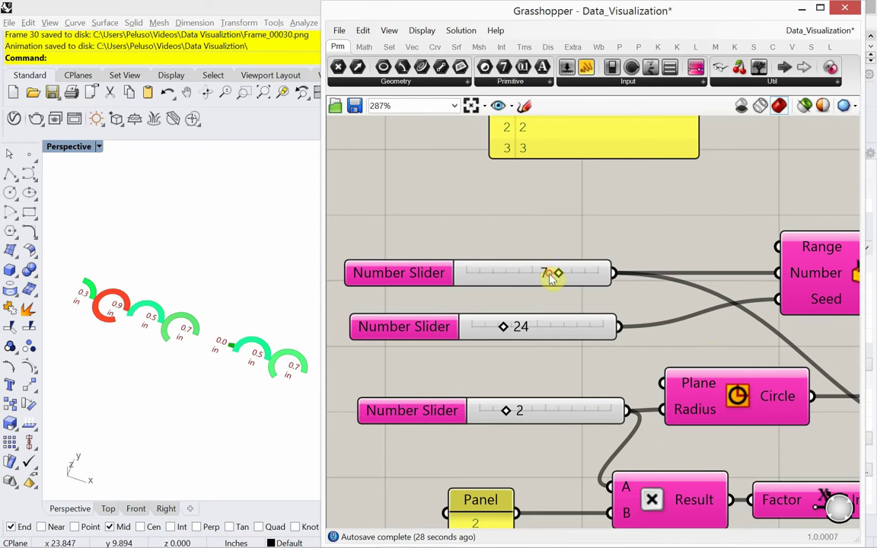
left_click_drag(504, 332, 501, 332)
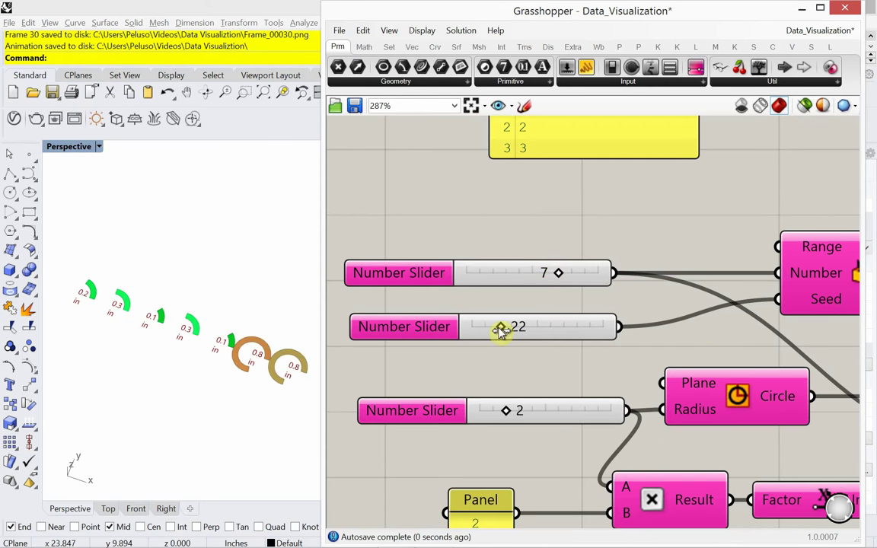
right_click_drag(504, 374, 489, 316)
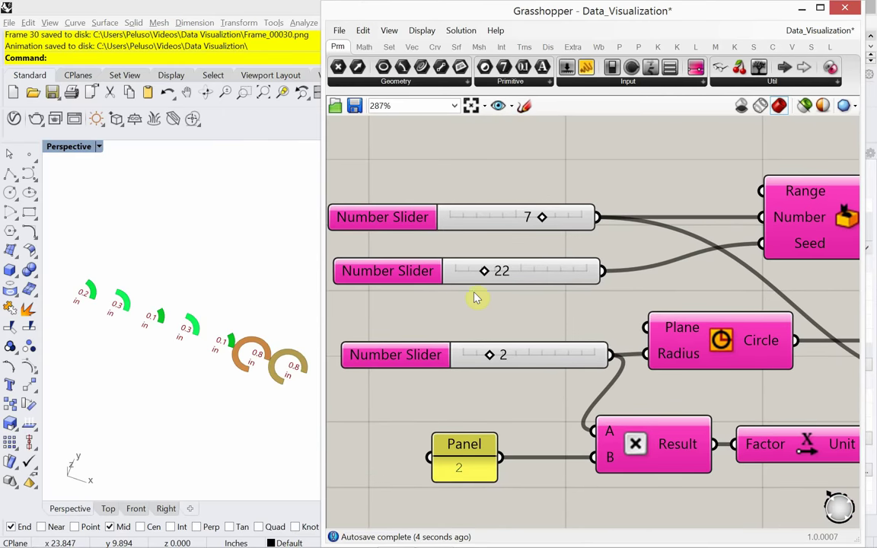
left_click_drag(491, 274, 510, 285)
- Open the animation settings of the Seed slider and set the output to a new folder named png inside Data Visualiztion
right_click(508, 283)
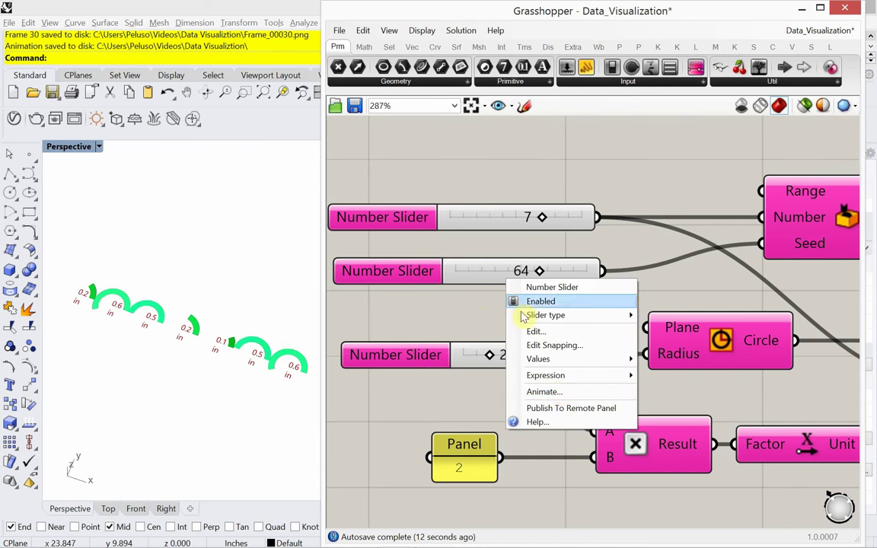
left_click(558, 392)
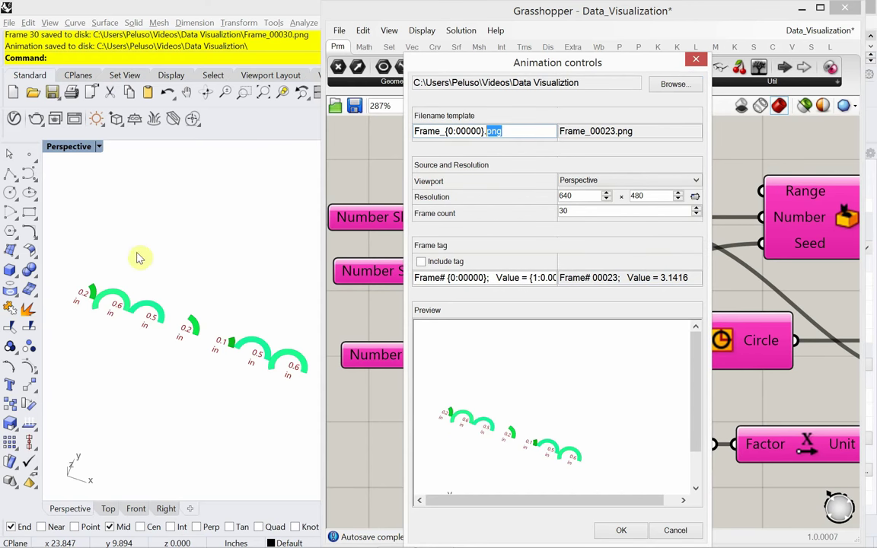
left_click(676, 88)
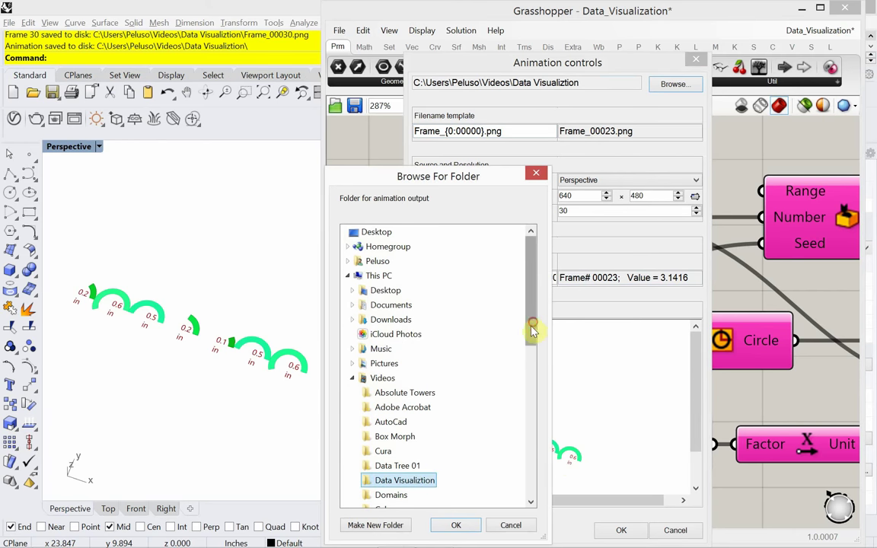
left_click_drag(531, 329, 531, 344)
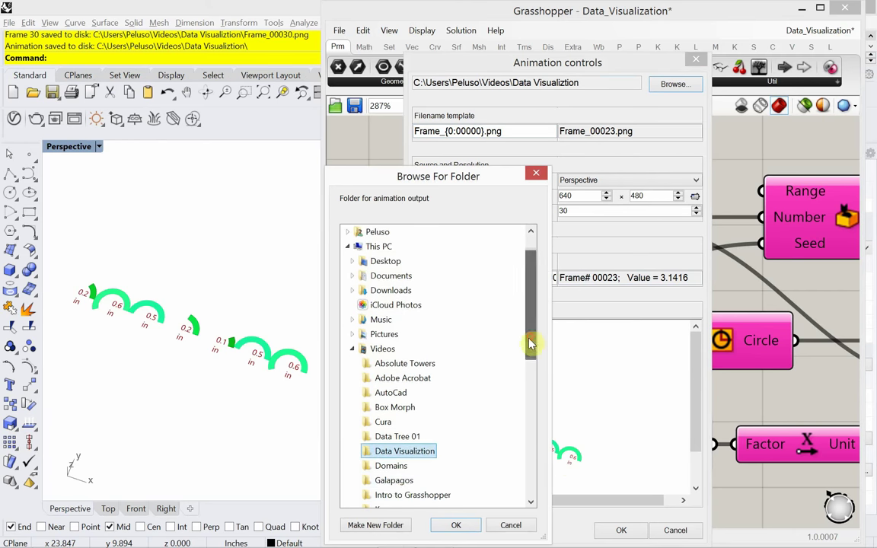
left_click(399, 527)
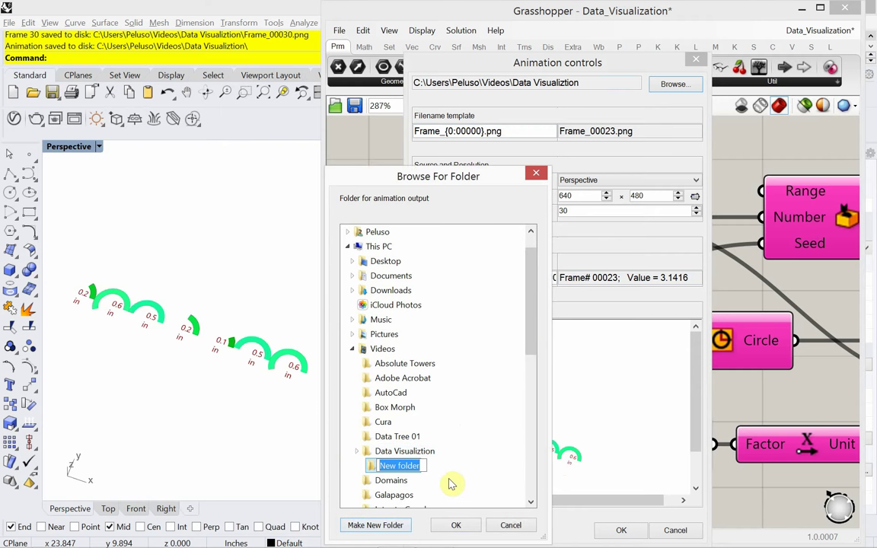
type("png")
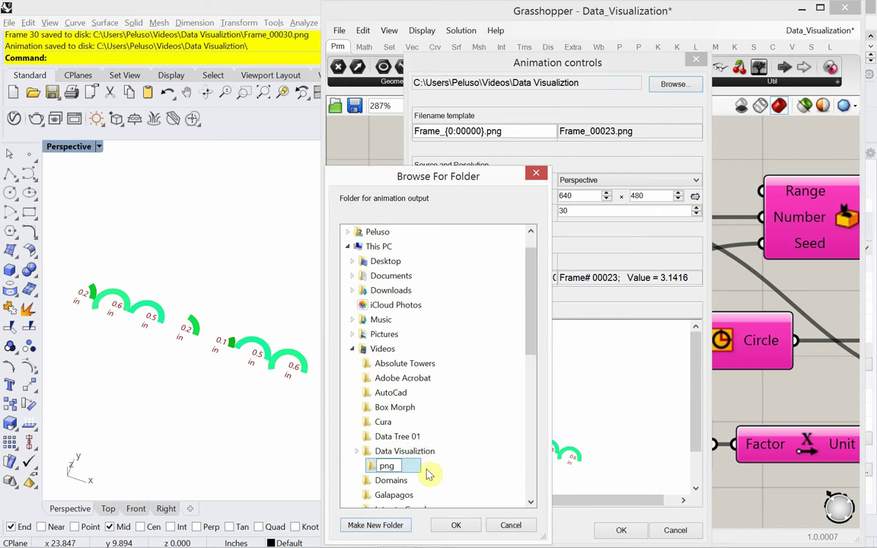
key("Escape")
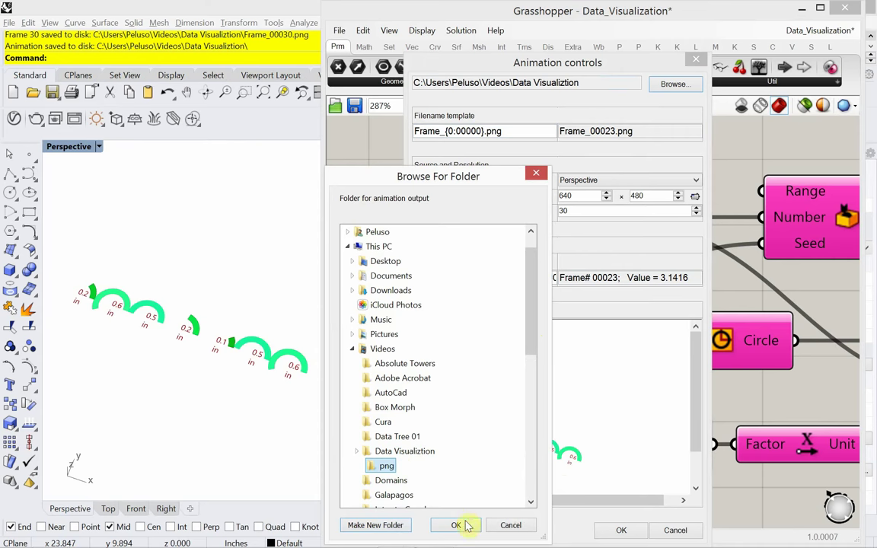
left_click(459, 526)
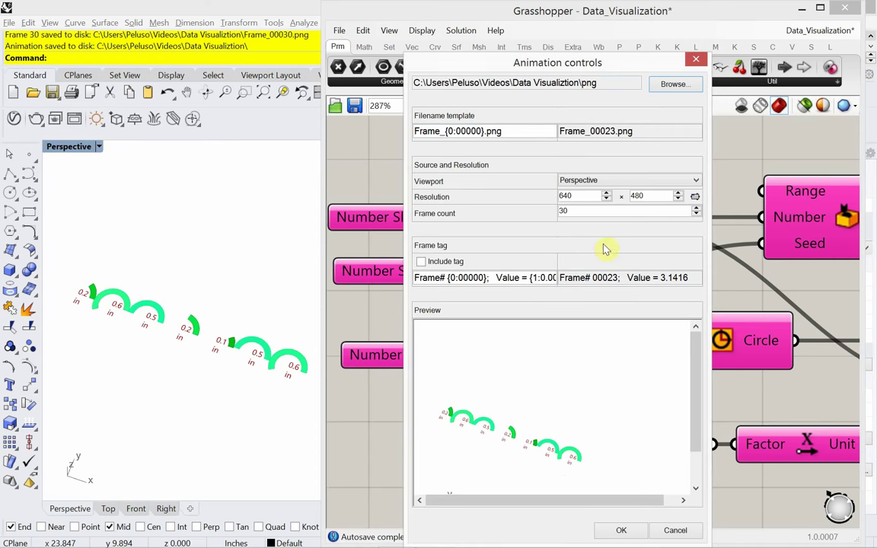
- Export the Seed slider animation from the Perspective viewport at 640 × 480 with a frame count of 30
double_click(570, 212)
left_click(569, 211)
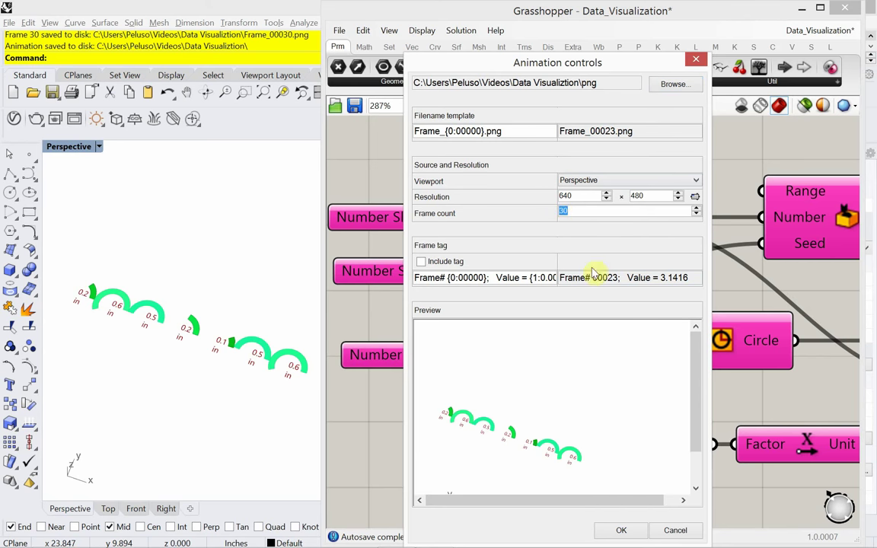
left_click(622, 533)
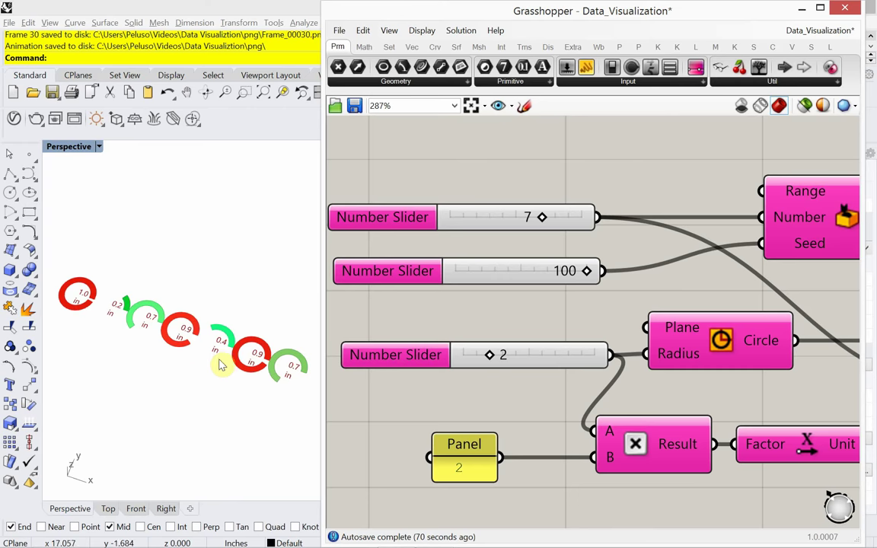
- Switch to Chrome and bring up the ezgif.com Animated GIF Maker page
mouse_move(118, 545)
mouse_move(50, 537)
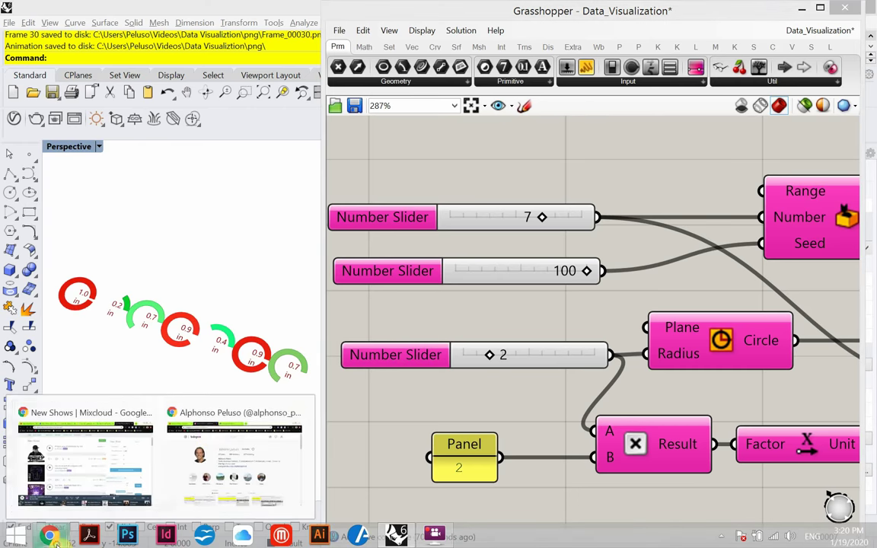
left_click(215, 415)
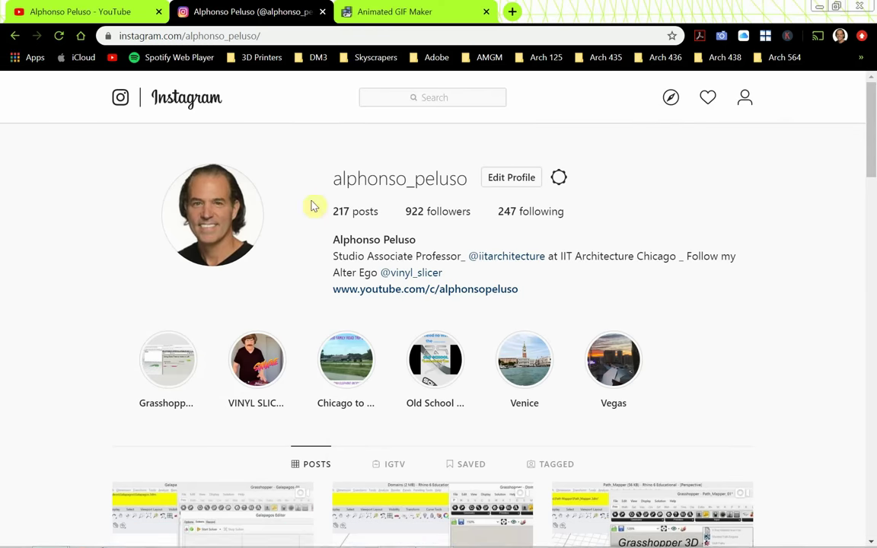
left_click(378, 15)
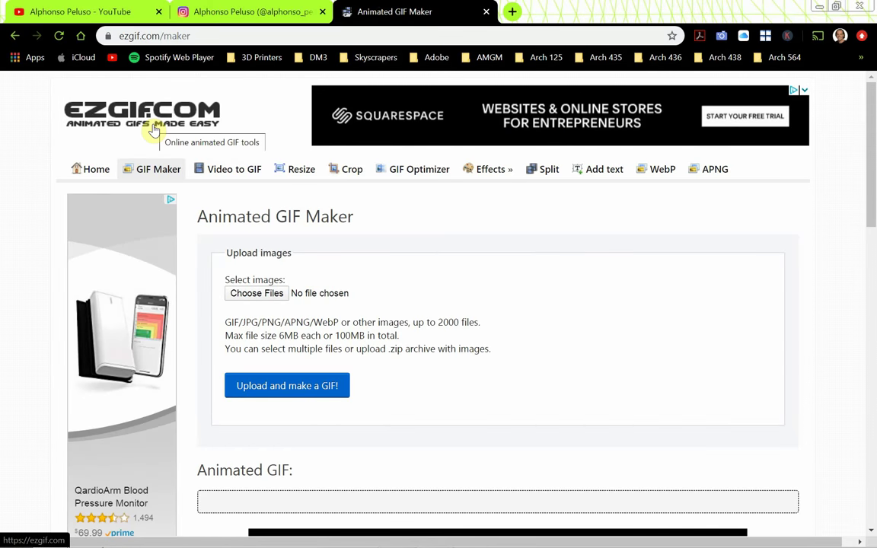
- Choose Frame_00000 through Frame_00030 from the png folder and upload them to the GIF maker
left_click(254, 294)
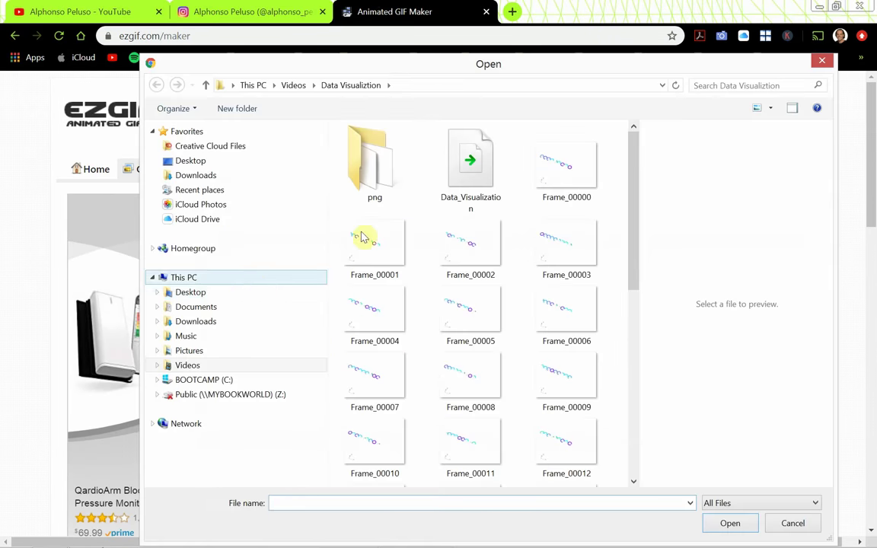
double_click(368, 188)
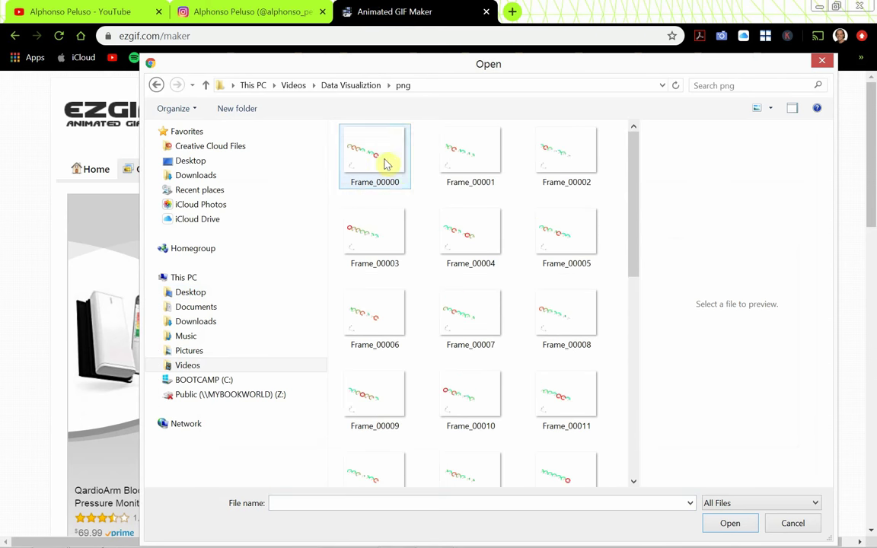
left_click(399, 170)
left_click_drag(631, 236, 667, 457)
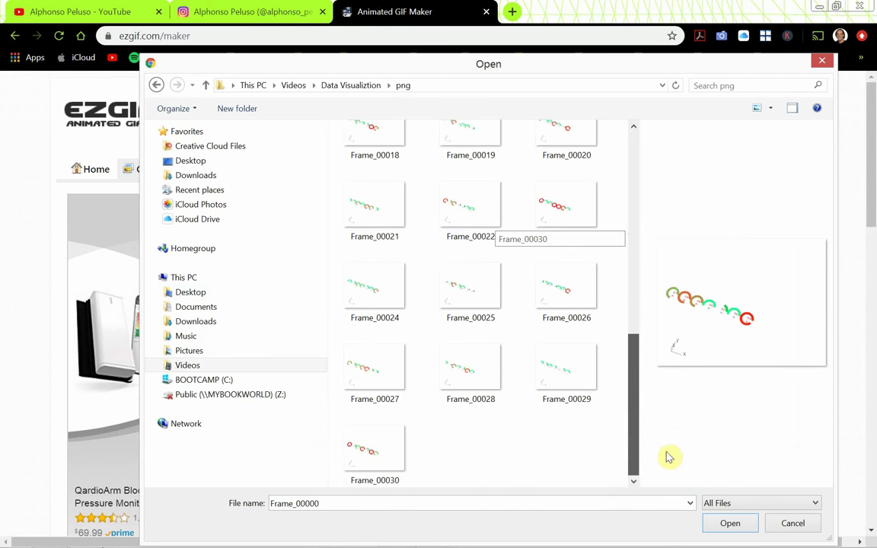
left_click(386, 439, "shift")
left_click_drag(626, 377, 609, 149)
left_click(730, 523)
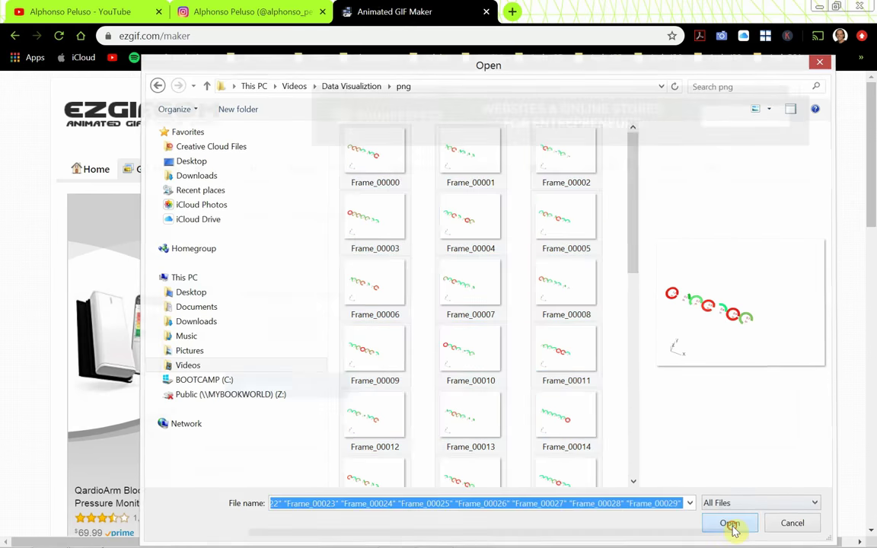
left_click(290, 385)
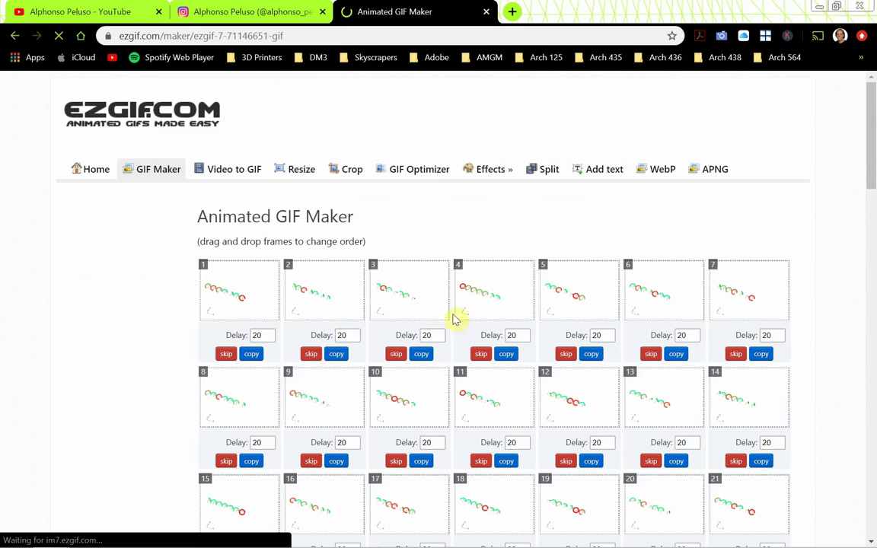
- Make the animated GIF with a delay time of 20 and an empty loop count, and view the resulting animation
scroll(399, 242, "down", 8)
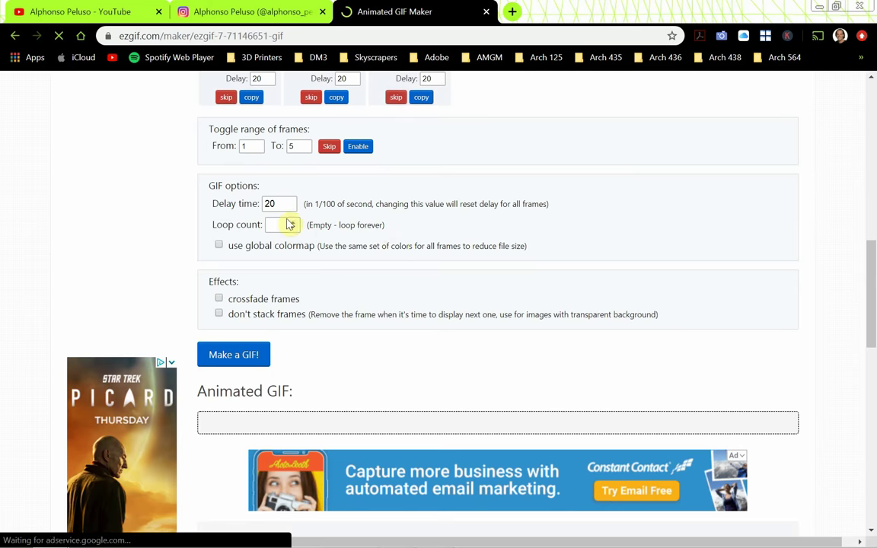
scroll(288, 221, "up", 1)
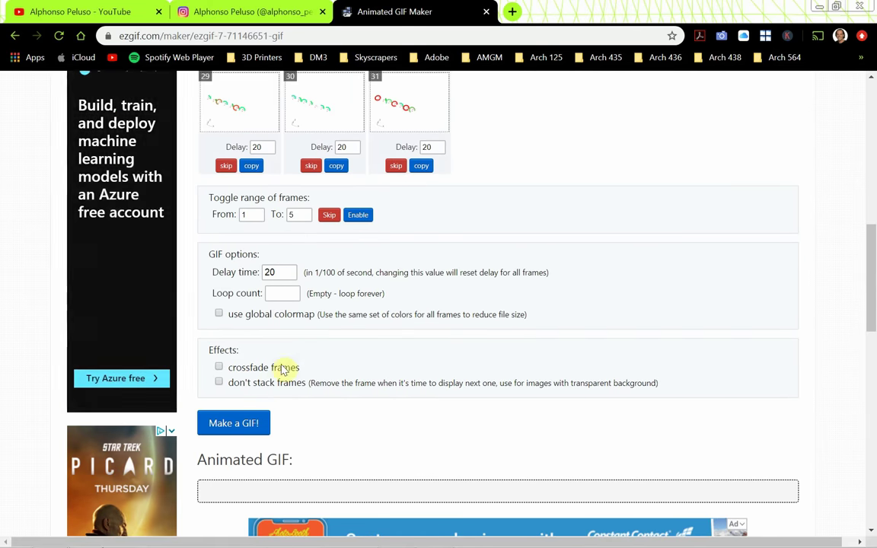
left_click(245, 425)
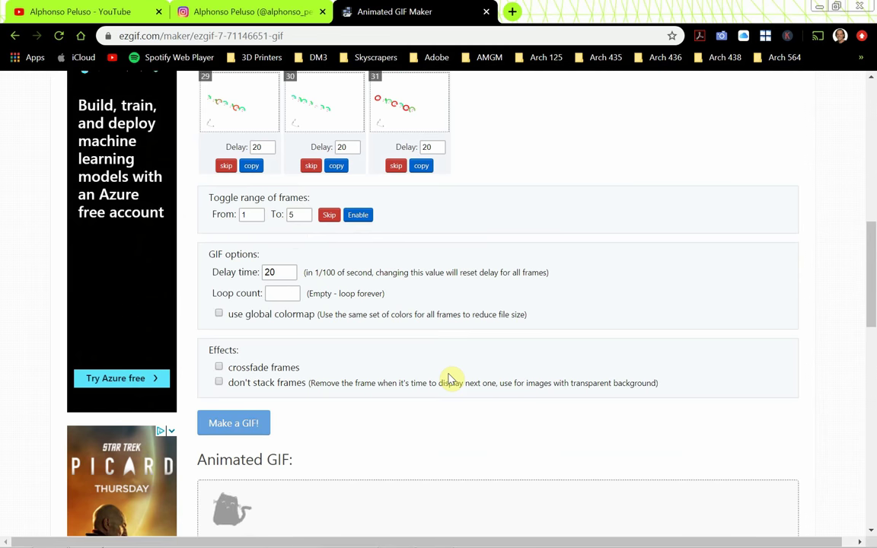
scroll(457, 373, "down", 5)
scroll(465, 367, "down", 2)
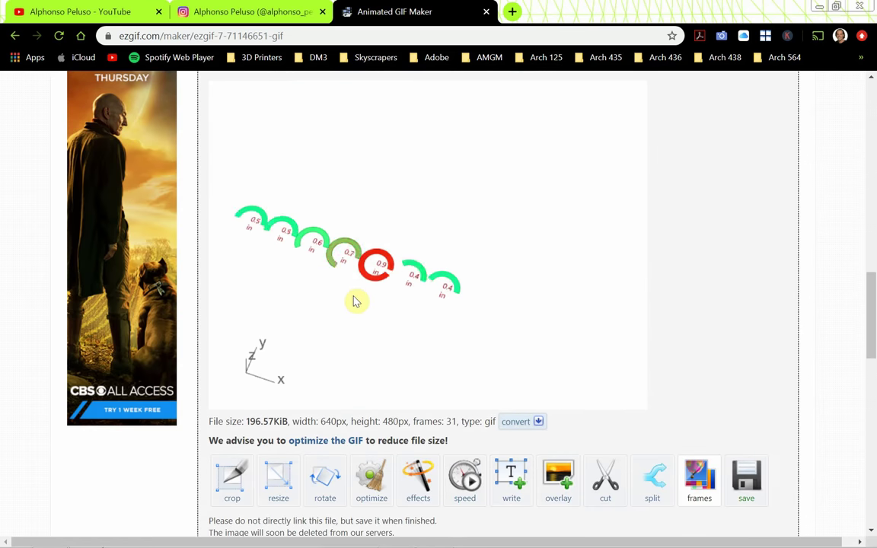
scroll(355, 303, "up", 1)
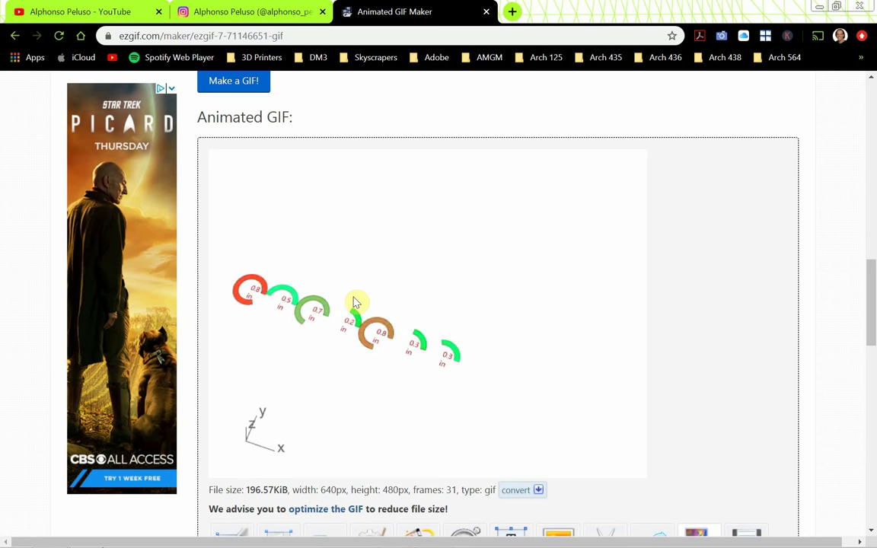
- Switch back to Grasshopper and show the title and topic list at the start of the definition
key("alt+Tab")
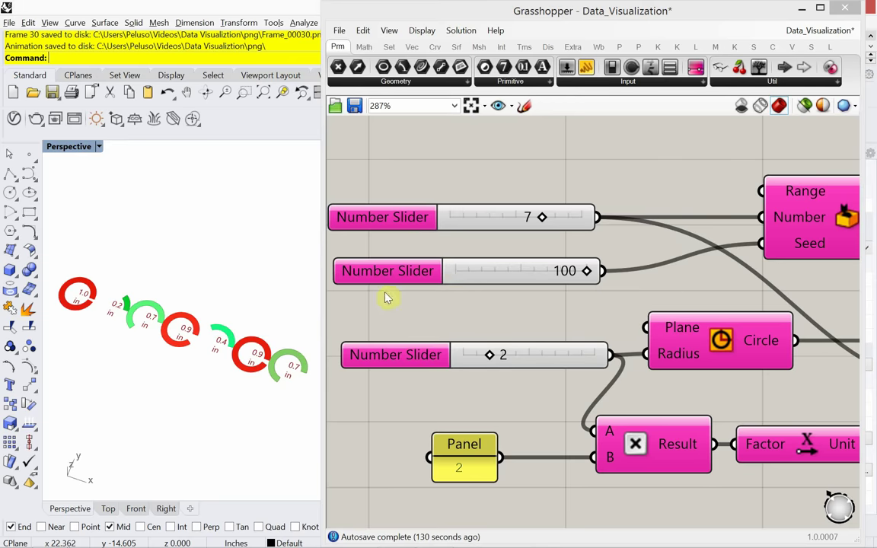
scroll(470, 440, "down", 5)
right_click_drag(470, 270, 599, 467)
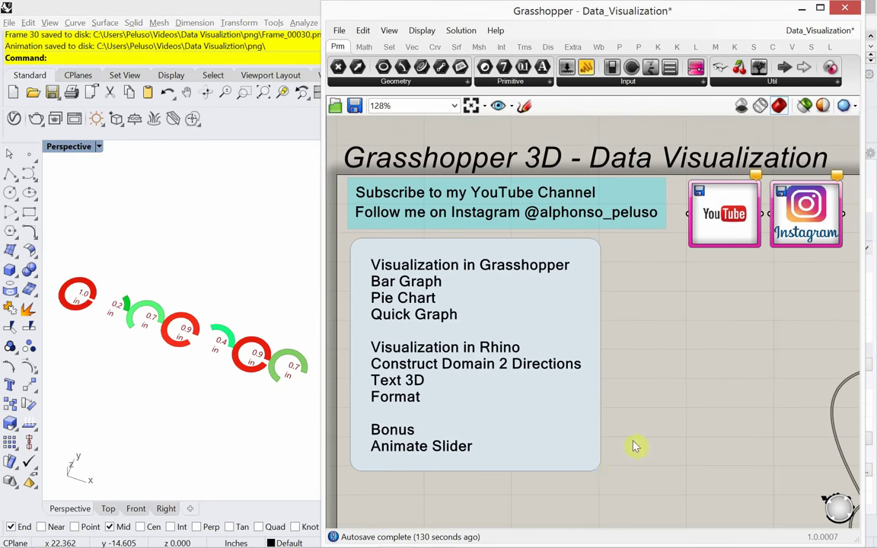